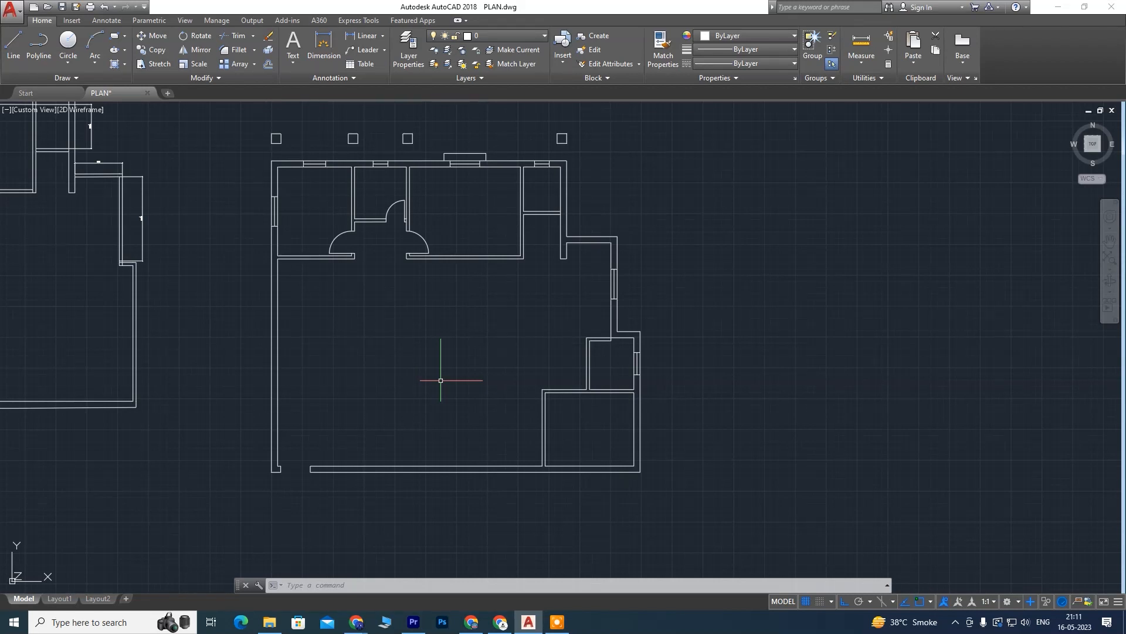
{"action": "mouse_move", "coordinate": [428, 207]}
{"action": "middle_mouse_down"}
{"action": "mouse_move", "coordinate": [359, 209]}
{"action": "mouse_move", "coordinate": [368, 209]}
{"action": "middle_mouse_up"}
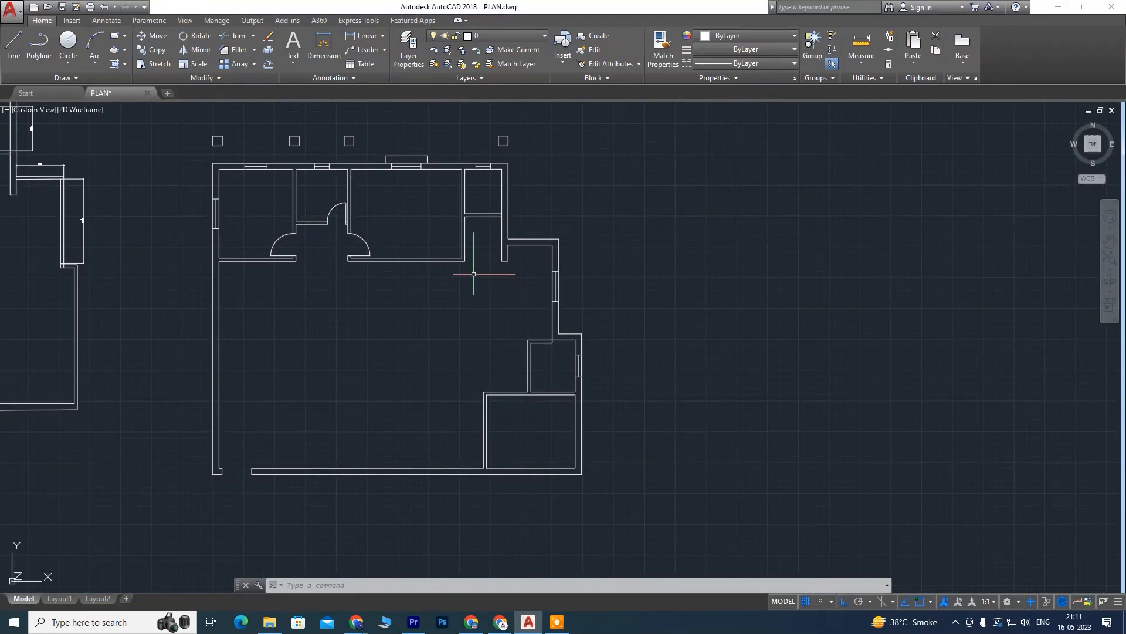
{"action": "scroll", "coordinate": [331, 309], "scroll_direction": "up", "scroll_amount": 2}
{"action": "scroll", "coordinate": [405, 307], "scroll_direction": "down", "scroll_amount": 2}
{"action": "mouse_move", "coordinate": [417, 311]}
{"action": "middle_mouse_down"}
{"action": "mouse_move", "coordinate": [365, 308]}
{"action": "mouse_move", "coordinate": [336, 327]}
{"action": "mouse_move", "coordinate": [369, 322]}
{"action": "mouse_move", "coordinate": [438, 370]}
{"action": "middle_mouse_up"}
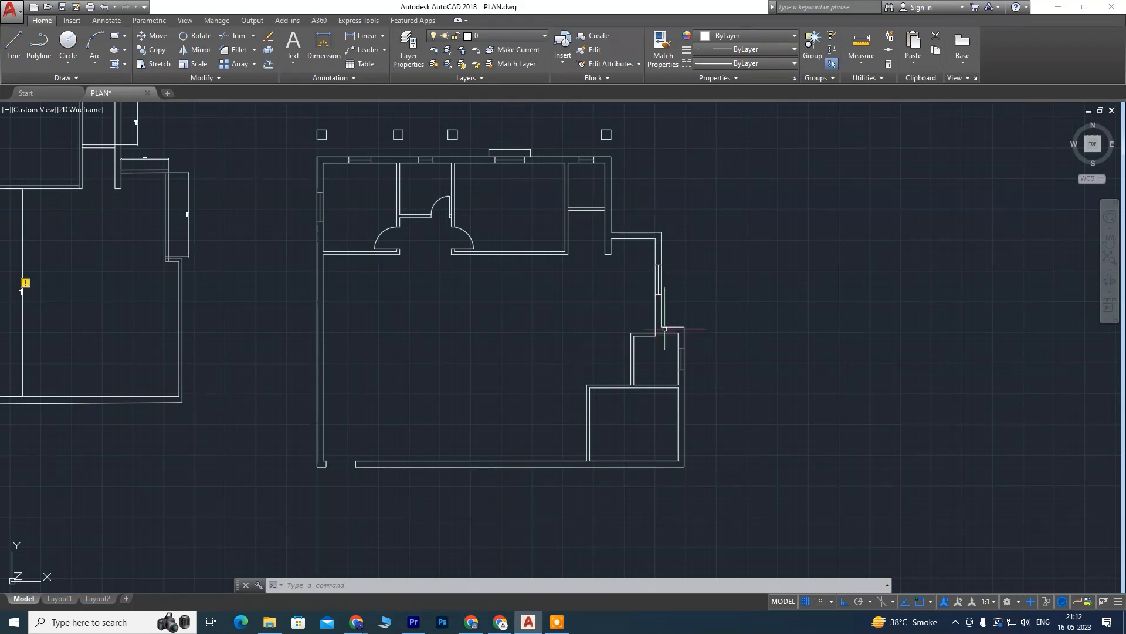
{"action": "scroll", "coordinate": [796, 291], "scroll_direction": "down", "scroll_amount": 2}
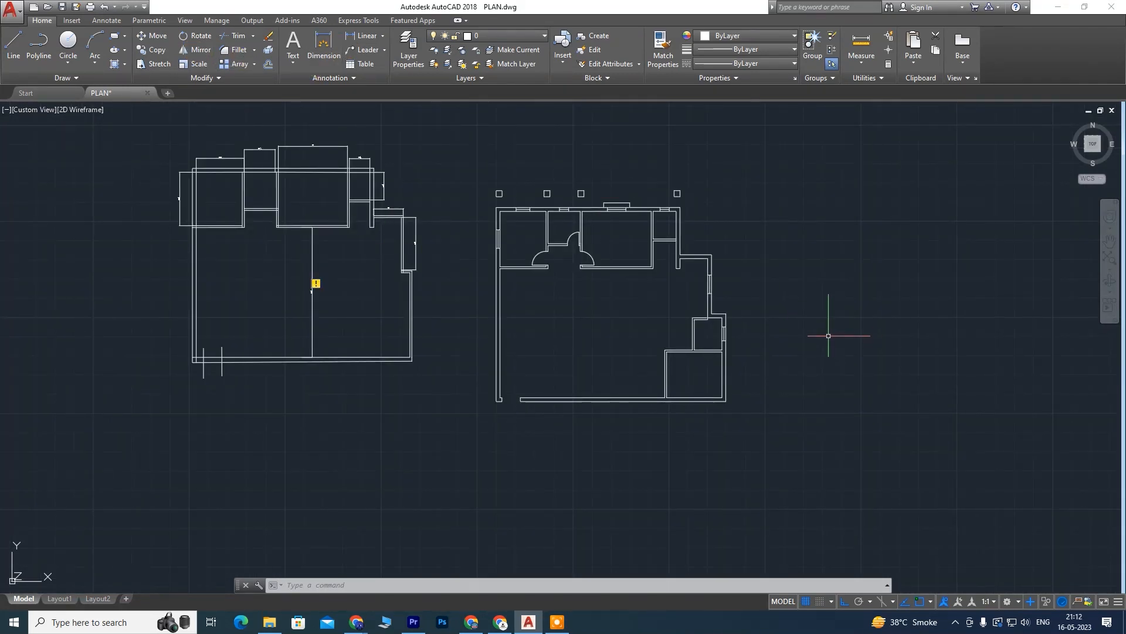
Step: Draw a six-sided polygon inscribed in a circle of about 21'-3 3/4" radius in the empty space beside the floor plan
{"action": "middle_click_drag", "start_coordinate": [837, 327], "coordinate": [498, 307]}
{"action": "scroll", "coordinate": [463, 255], "scroll_direction": "up", "scroll_amount": 2}
{"action": "scroll", "coordinate": [463, 255], "scroll_direction": "down", "scroll_amount": 2}
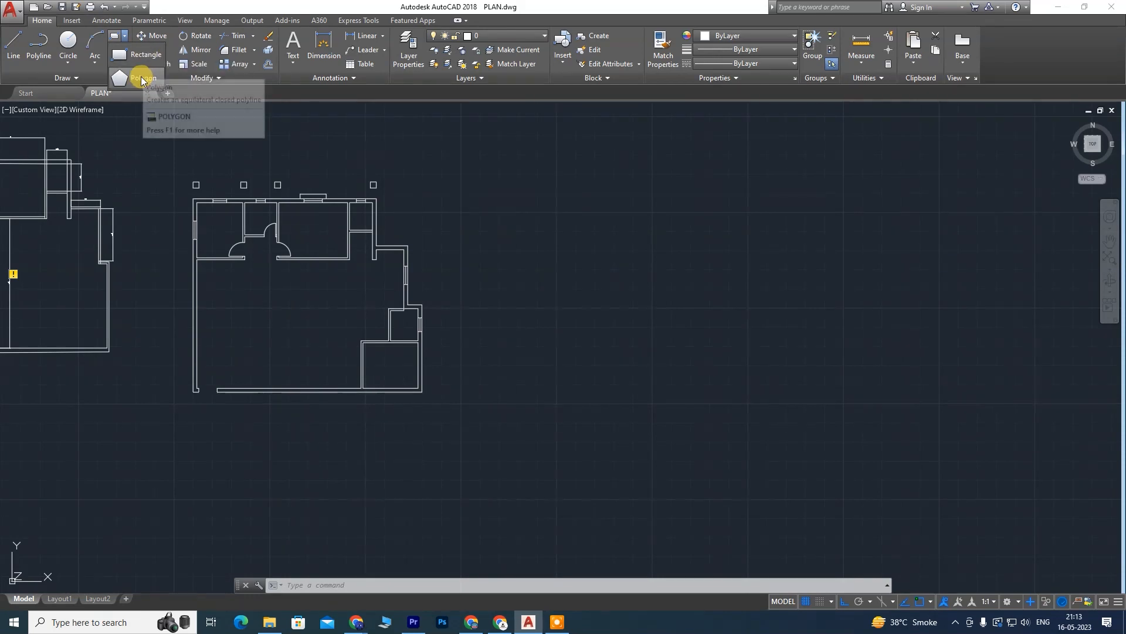
{"action": "left_click", "coordinate": [141, 79]}
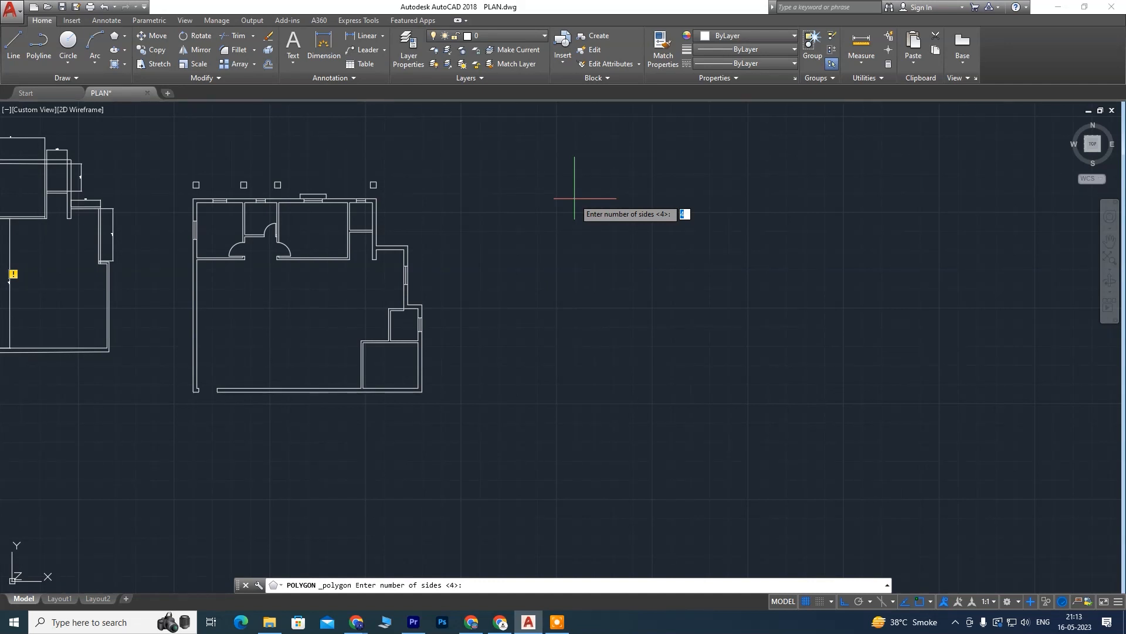
{"action": "type", "text": "6"}
{"action": "key", "text": "Return"}
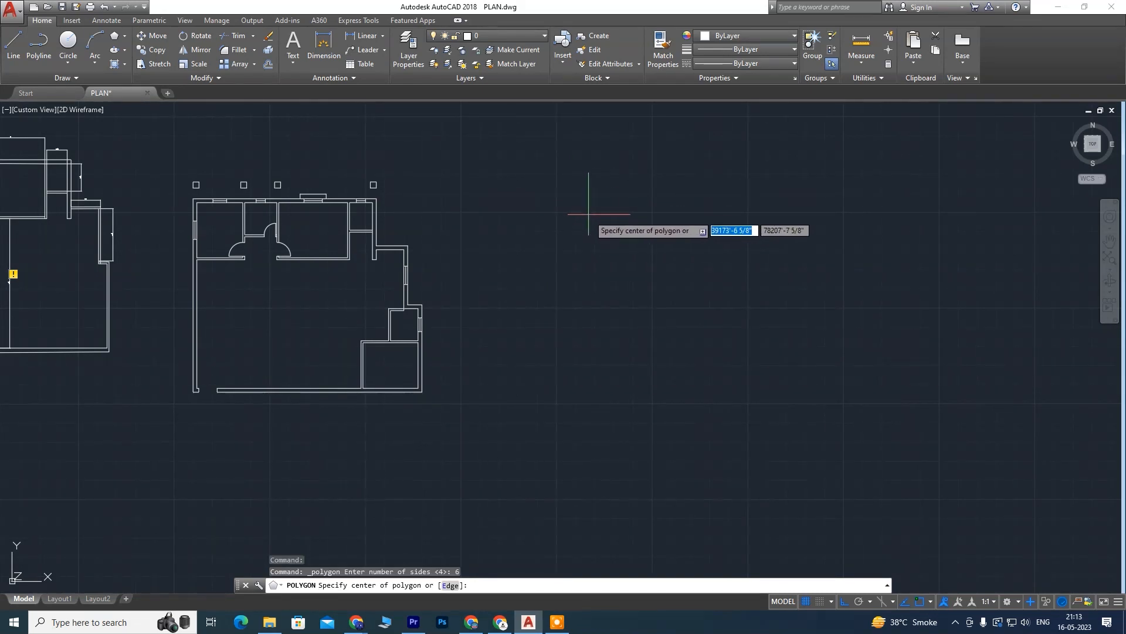
{"action": "left_click", "coordinate": [610, 280]}
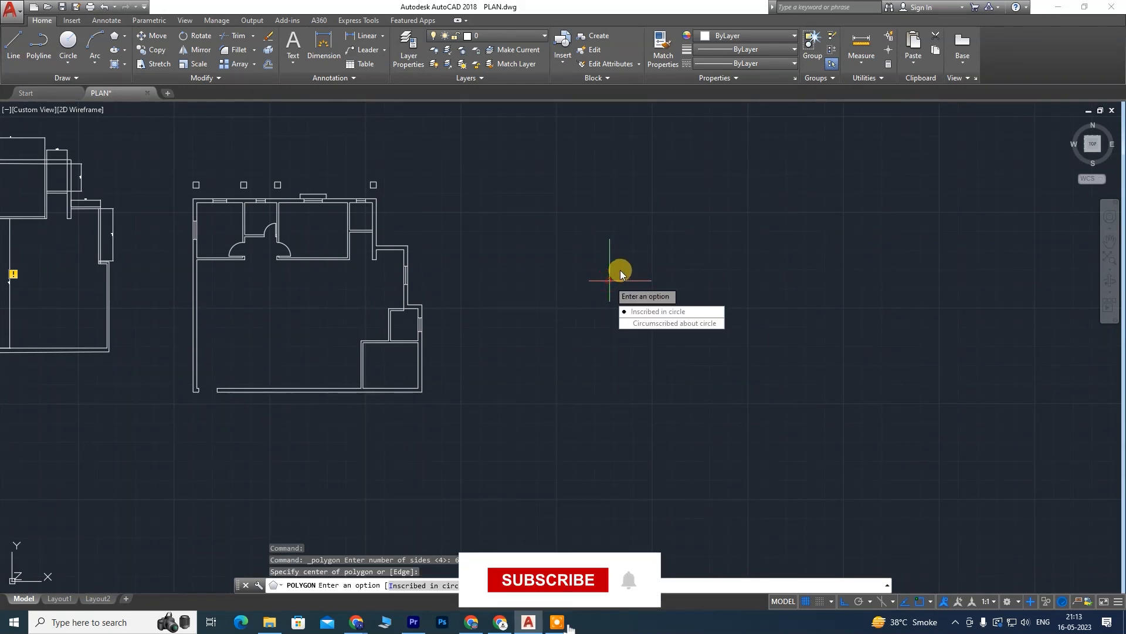
{"action": "key", "text": "Return"}
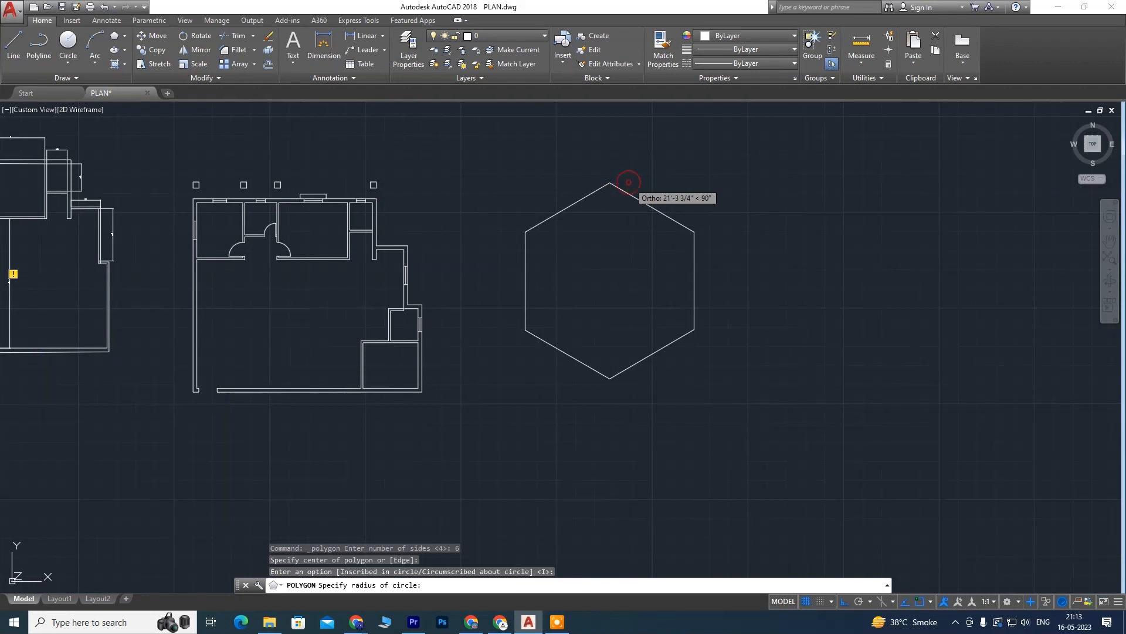
{"action": "left_click", "coordinate": [628, 181]}
{"action": "scroll", "coordinate": [645, 268], "scroll_direction": "up", "scroll_amount": 2}
{"action": "scroll", "coordinate": [646, 269], "scroll_direction": "down", "scroll_amount": 2}
{"action": "middle_click_drag", "start_coordinate": [649, 315], "coordinate": [575, 293]}
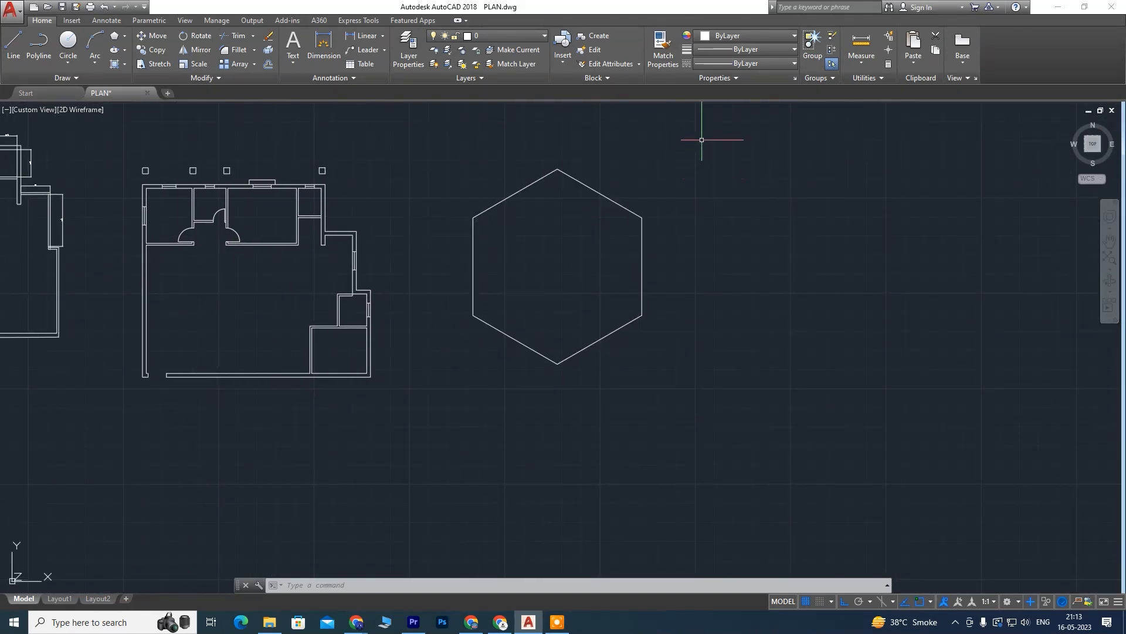
Step: Turn Ortho off and rotate the hexagon 90° about the midpoint of its right vertical edge
{"action": "left_click", "coordinate": [702, 140]}
{"action": "left_click", "coordinate": [402, 434]}
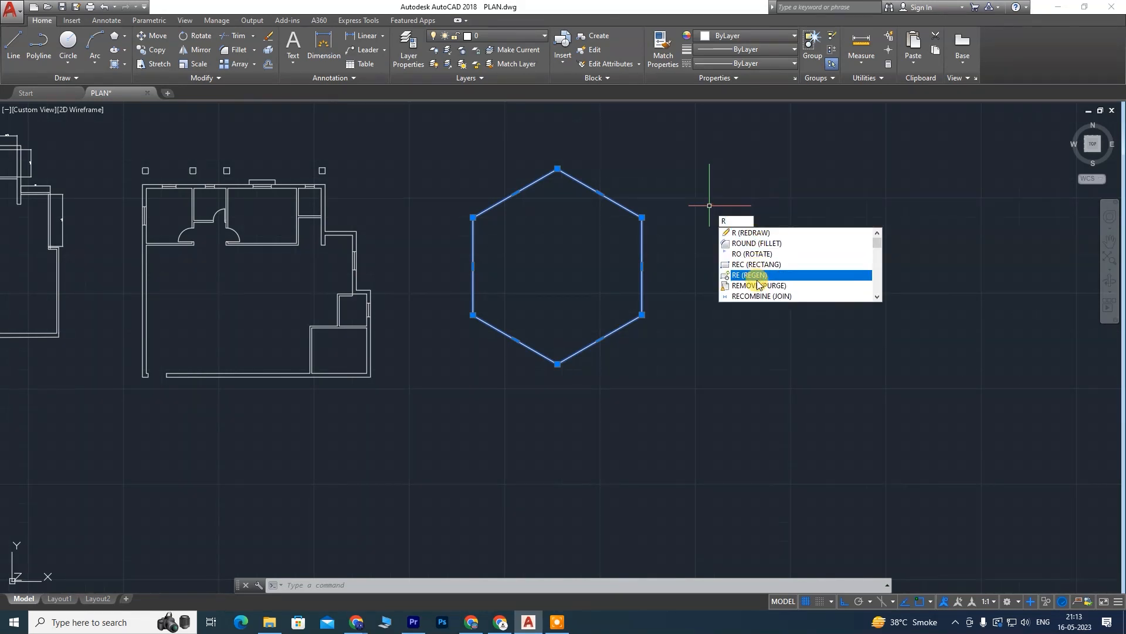
{"action": "type", "text": "O"}
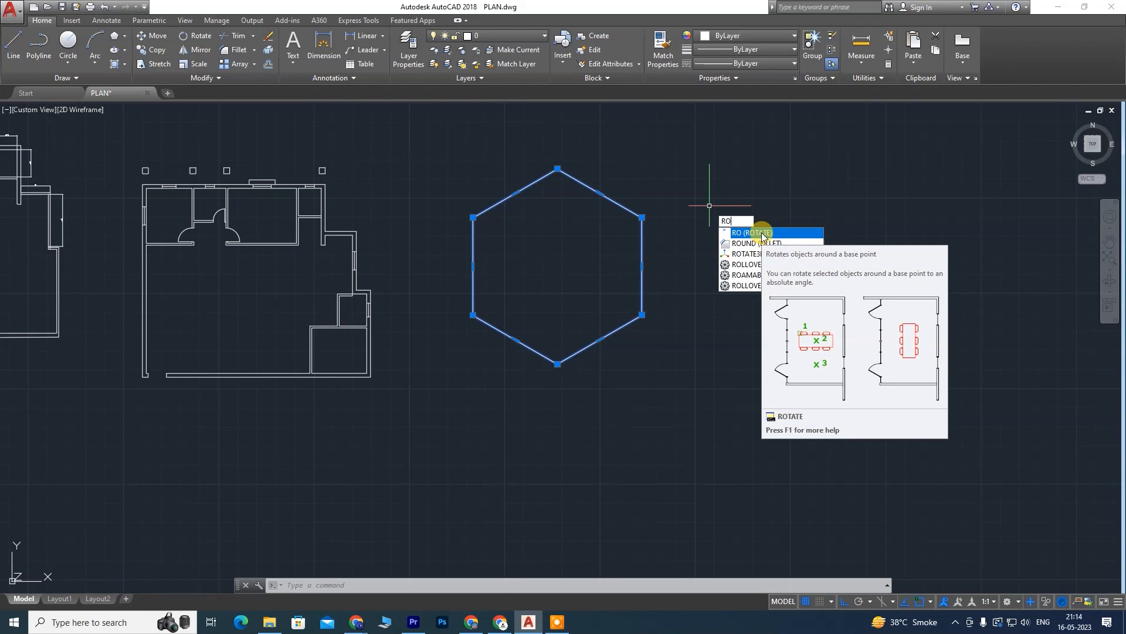
{"action": "left_click", "coordinate": [757, 233]}
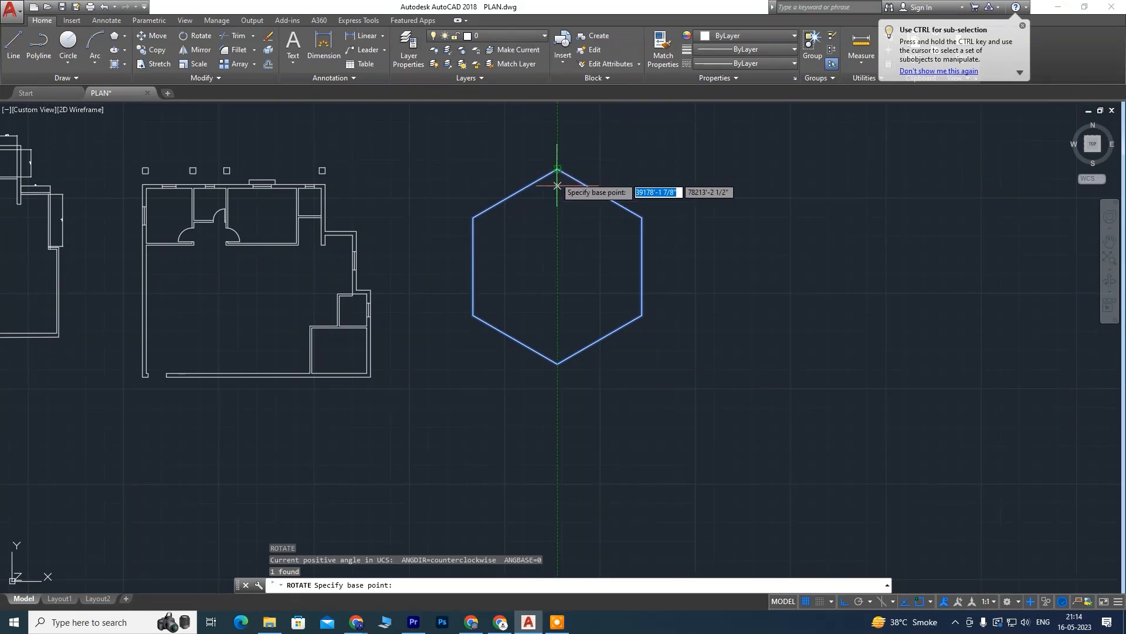
{"action": "left_click", "coordinate": [642, 268]}
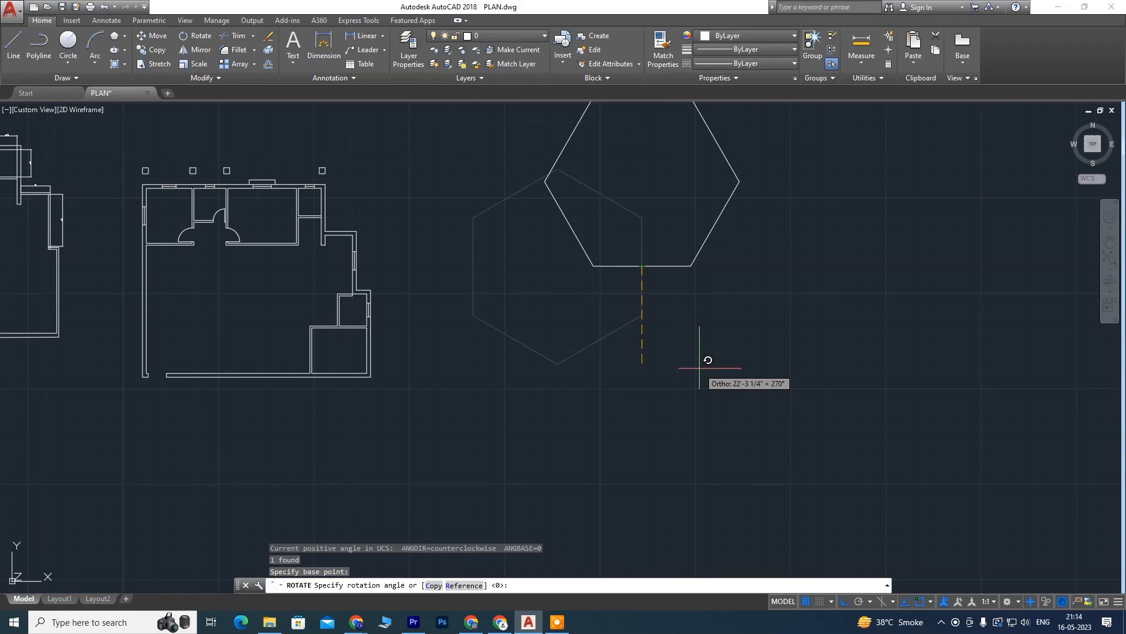
{"action": "key", "text": "F8"}
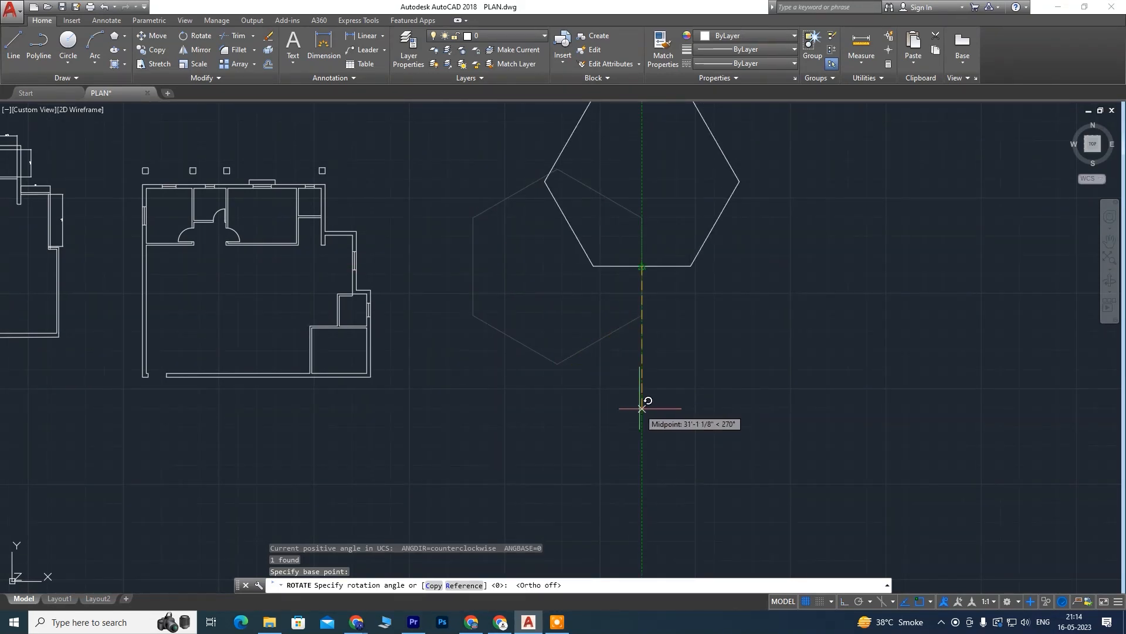
{"action": "key", "text": "F8"}
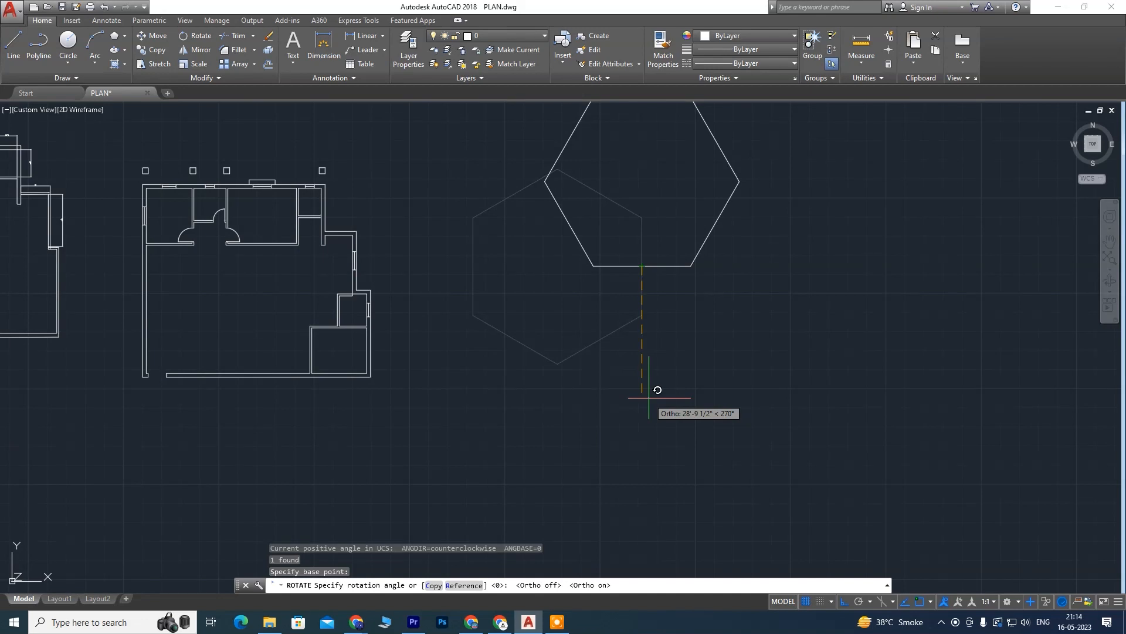
{"action": "key", "text": "F8"}
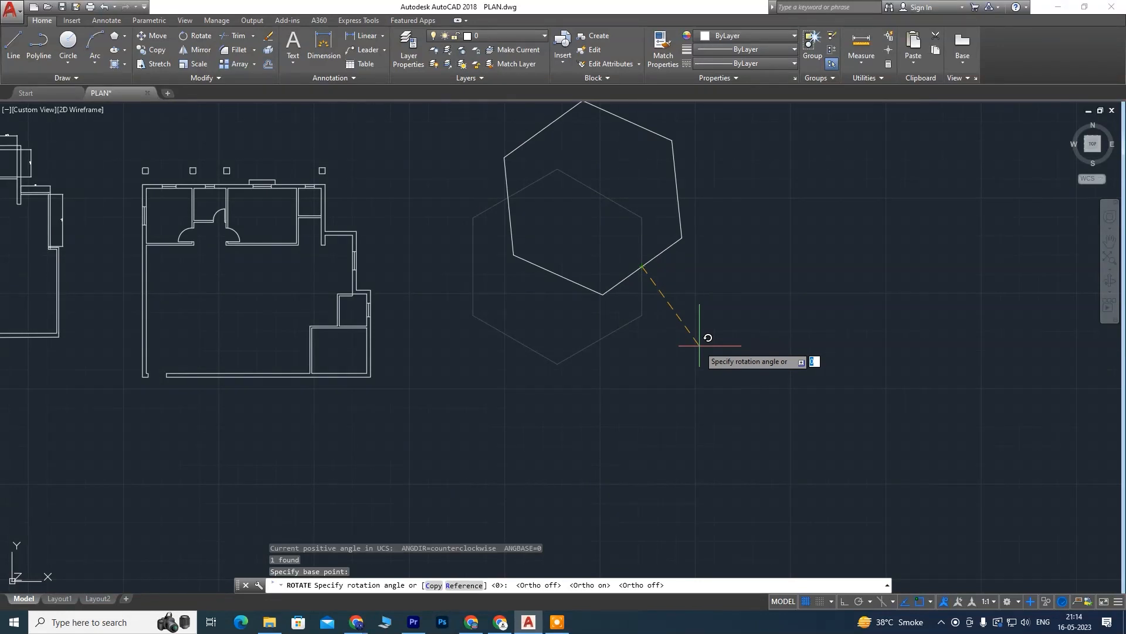
{"action": "type", "text": "90"}
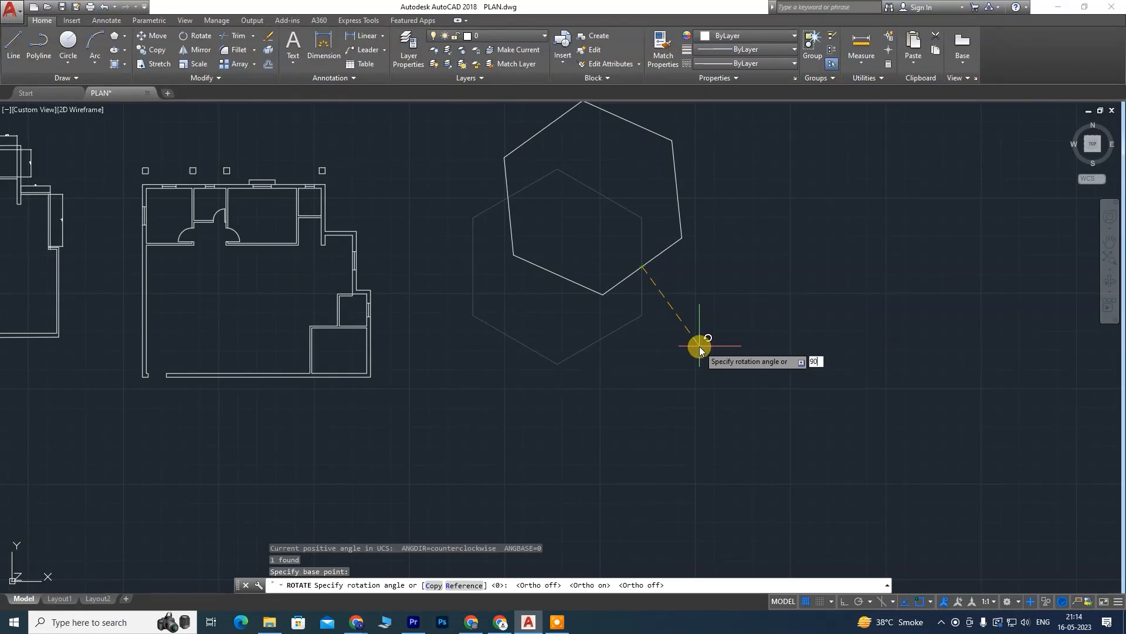
{"action": "key", "text": "Return"}
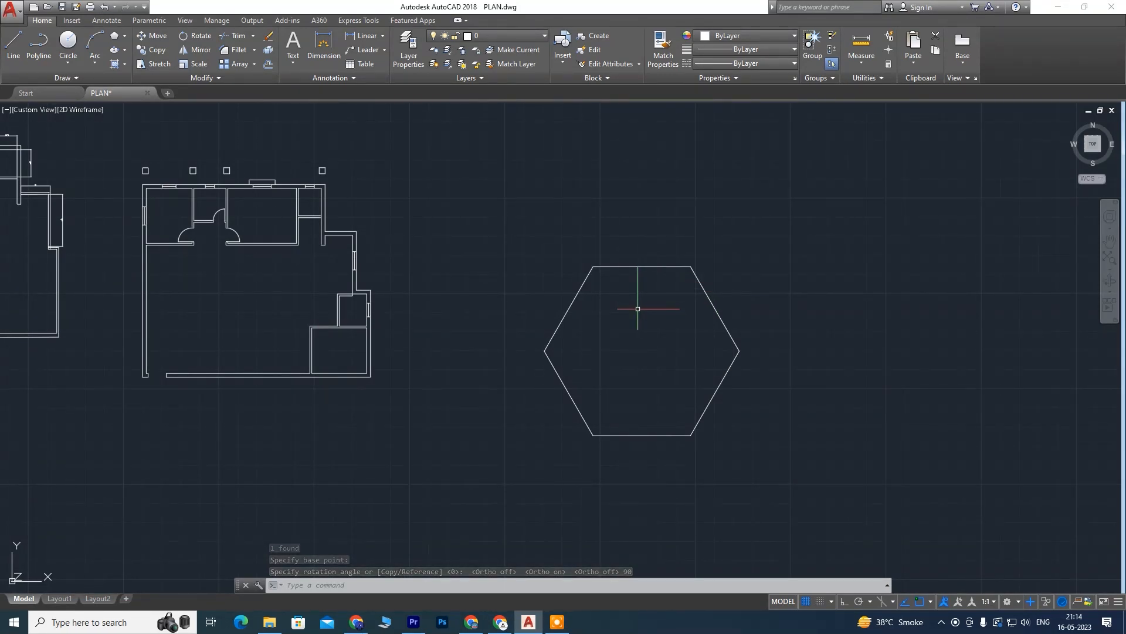
Step: Rotate the hexagon 45° about its upper-right vertex
{"action": "key", "text": "Return"}
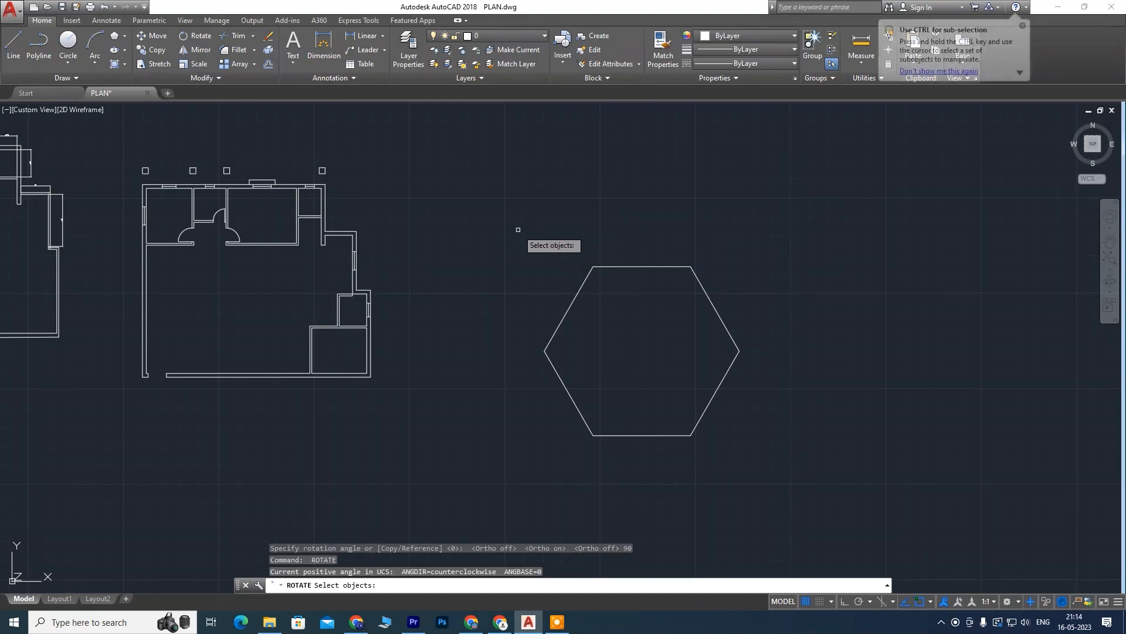
{"action": "left_click_drag", "start_coordinate": [494, 222], "coordinate": [791, 468]}
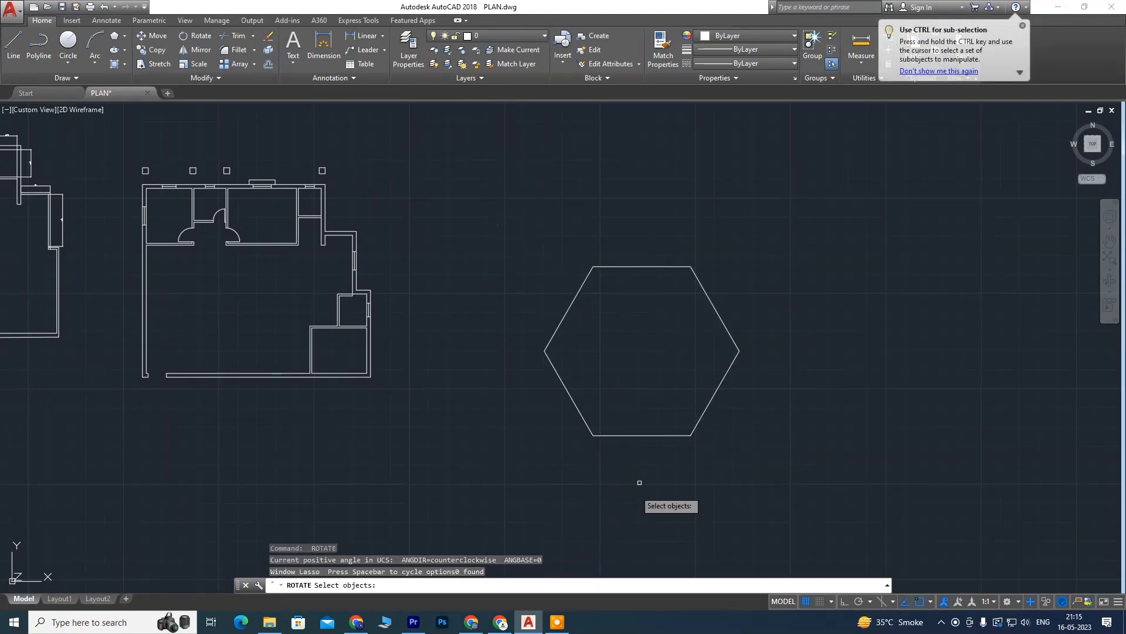
{"action": "left_click", "coordinate": [498, 225]}
{"action": "left_click", "coordinate": [759, 464]}
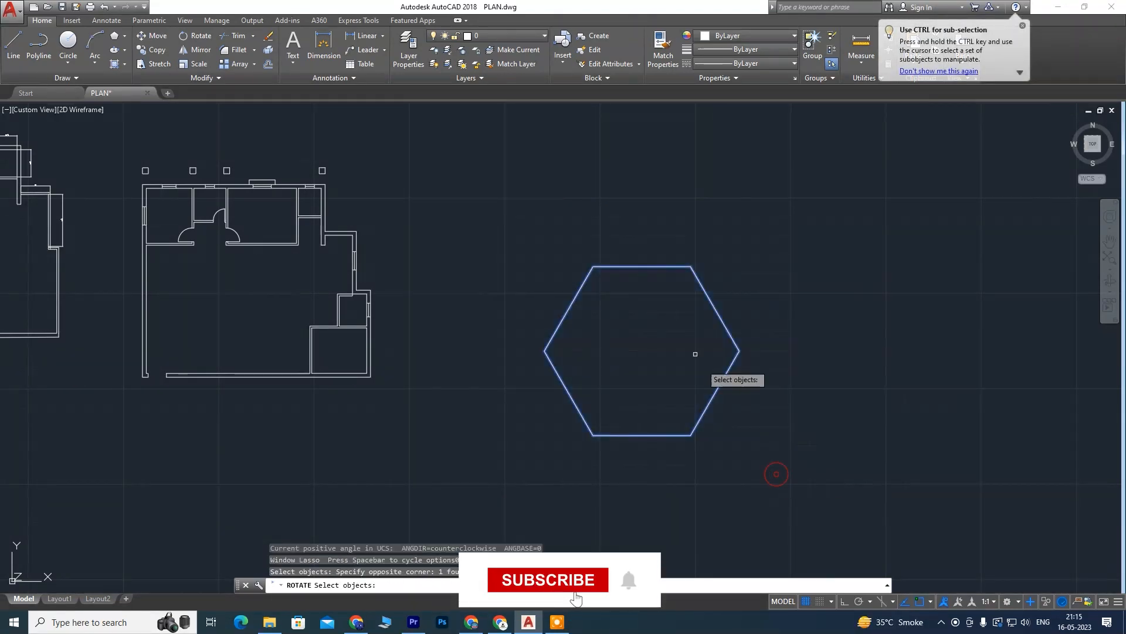
{"action": "key", "text": "Return"}
{"action": "left_click", "coordinate": [689, 267]}
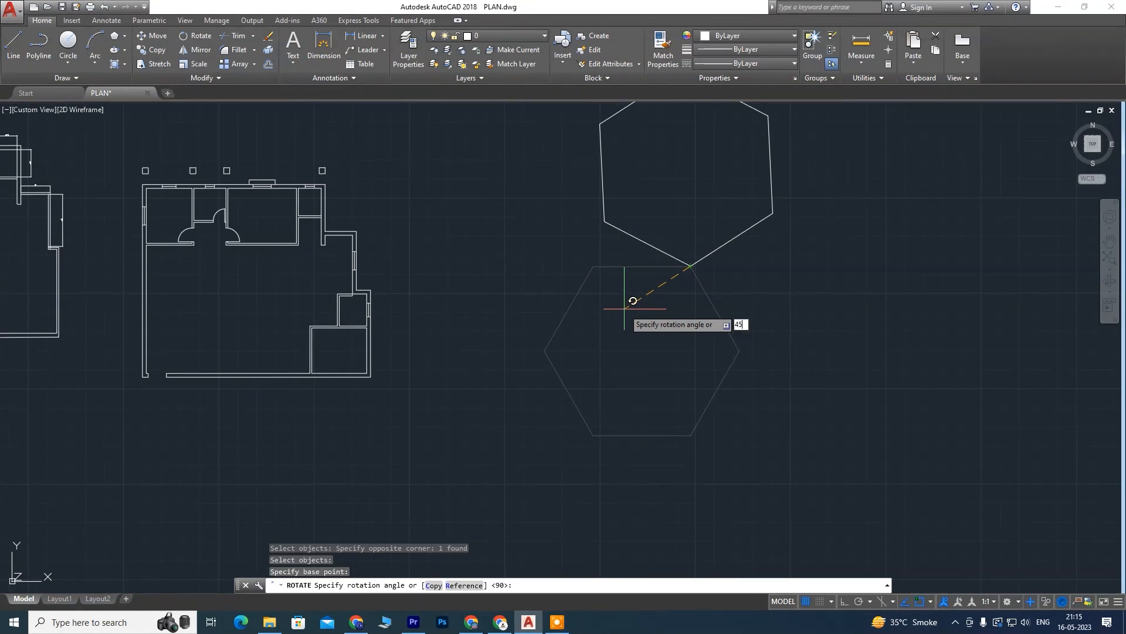
{"action": "key", "text": "Return"}
{"action": "scroll", "coordinate": [674, 285], "scroll_direction": "up", "scroll_amount": 1}
{"action": "scroll", "coordinate": [662, 252], "scroll_direction": "down", "scroll_amount": 2}
{"action": "scroll", "coordinate": [568, 254], "scroll_direction": "up", "scroll_amount": 2}
Step: Undo the last 45° rotation of the hexagon
{"action": "key", "text": "ctrl+z"}
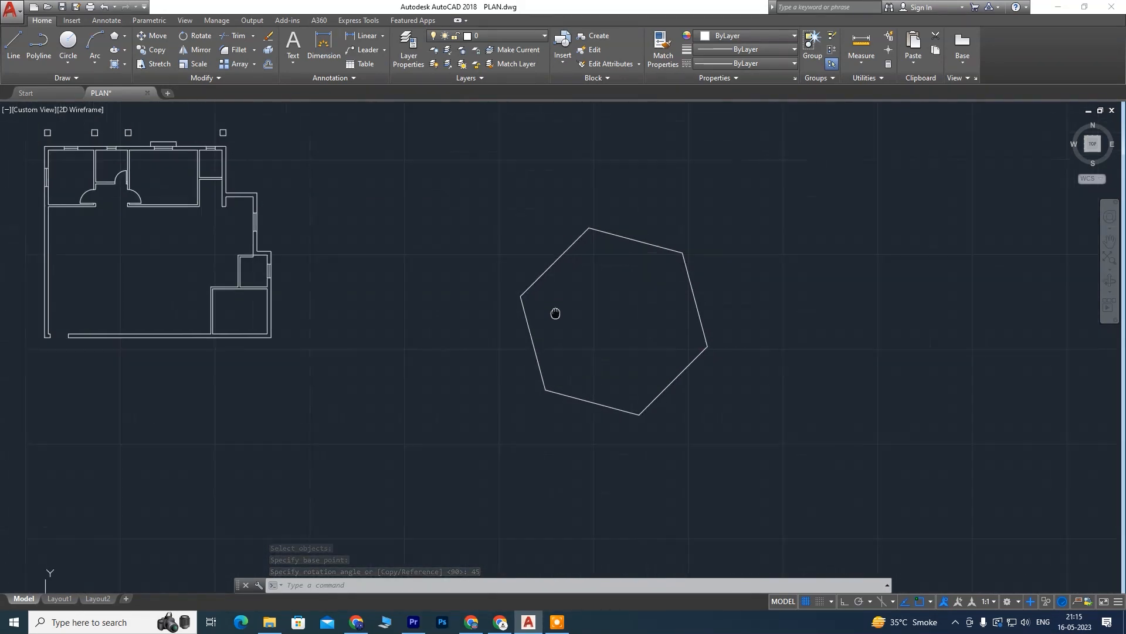
{"action": "key", "text": "ctrl+z"}
{"action": "mouse_move", "coordinate": [676, 333]}
{"action": "middle_mouse_down"}
{"action": "mouse_move", "coordinate": [596, 329]}
{"action": "mouse_move", "coordinate": [576, 320]}
{"action": "mouse_move", "coordinate": [577, 297]}
{"action": "middle_mouse_up"}
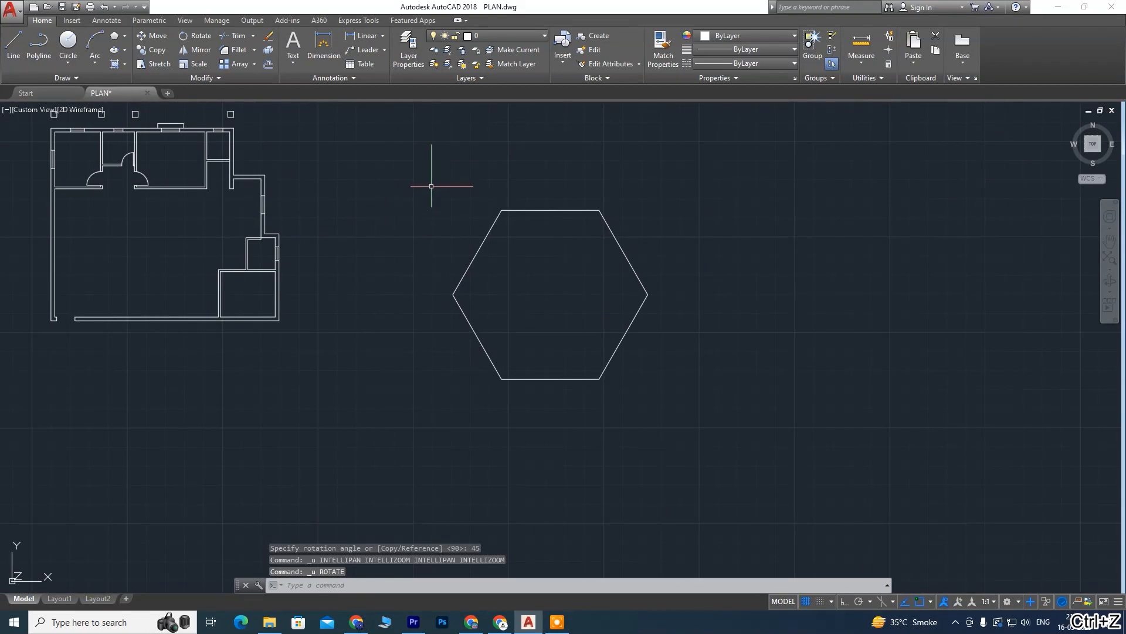
{"action": "left_click", "coordinate": [445, 195]}
{"action": "left_click", "coordinate": [683, 414]}
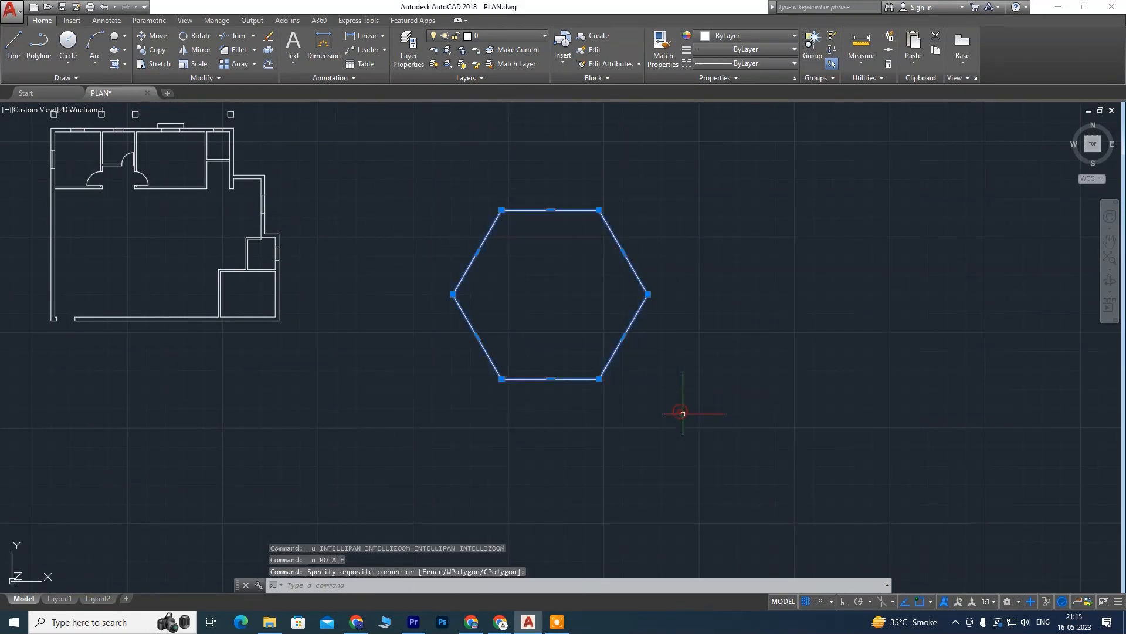
{"action": "left_click", "coordinate": [196, 36]}
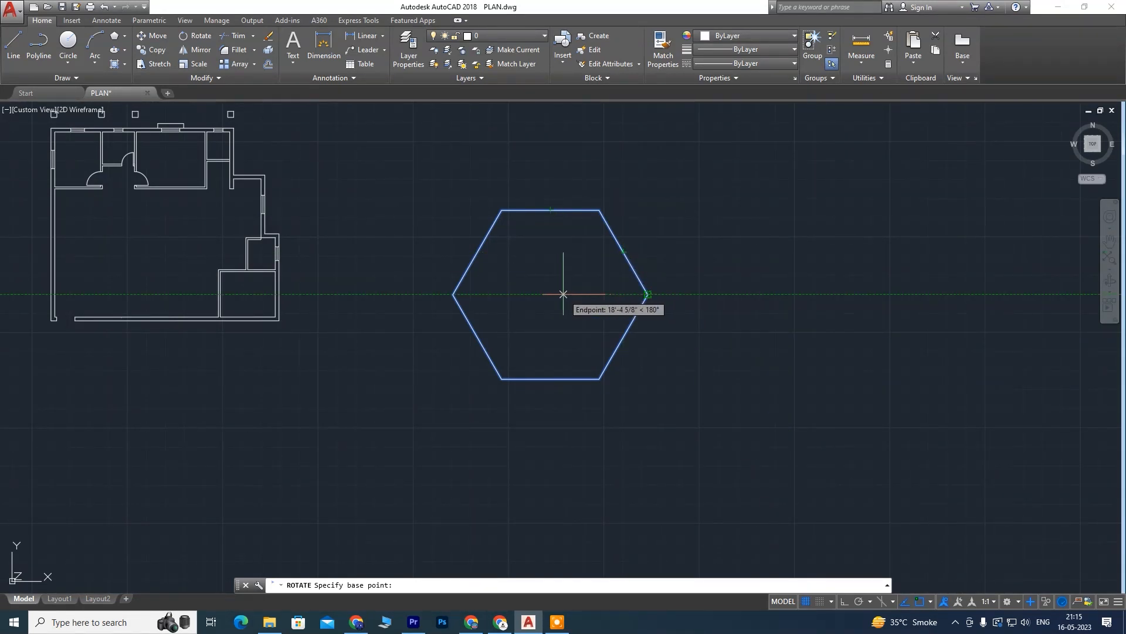
{"action": "key", "text": "Escape"}
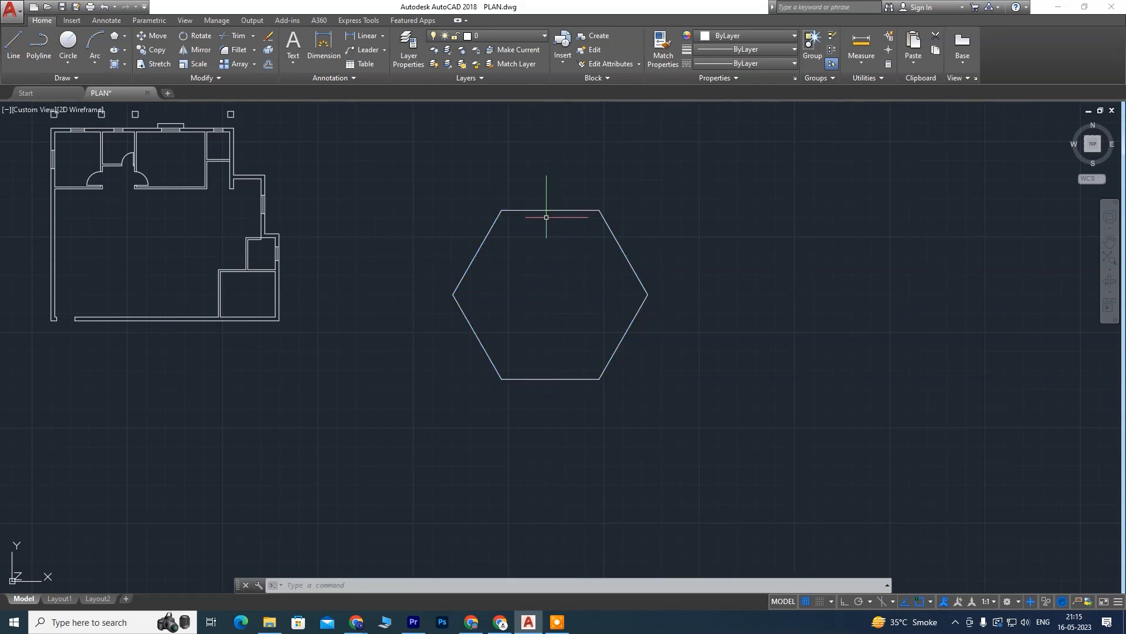
Step: Rotate the hexagon 35° about its centre, located by tracking from an edge midpoint and a vertex
{"action": "left_click", "coordinate": [395, 156]}
{"action": "left_click", "coordinate": [725, 466]}
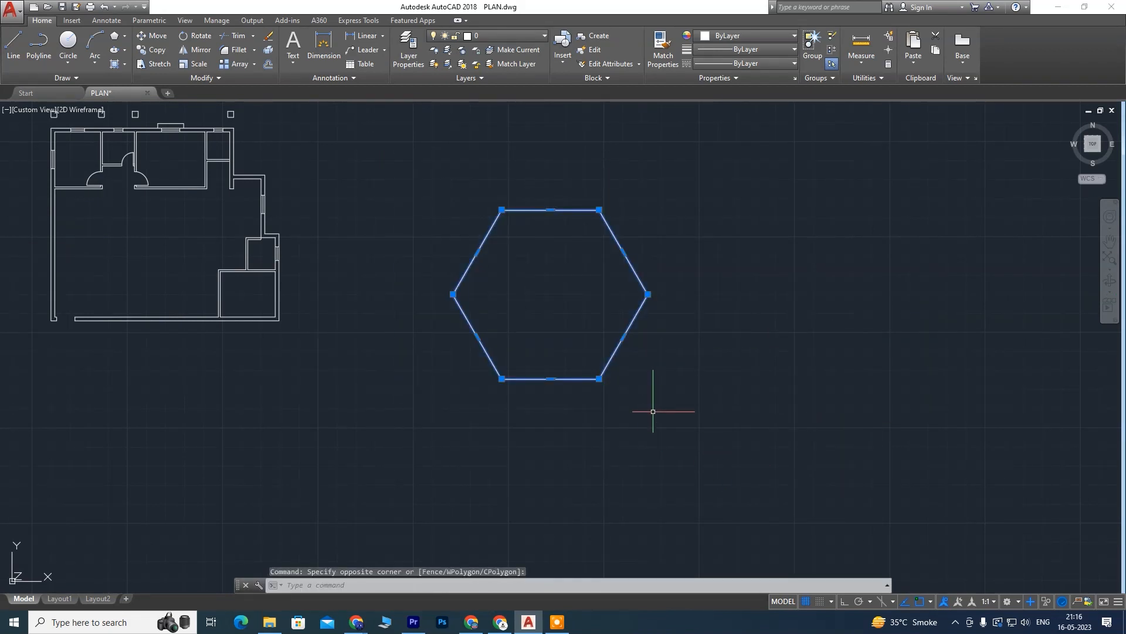
{"action": "left_click", "coordinate": [198, 36]}
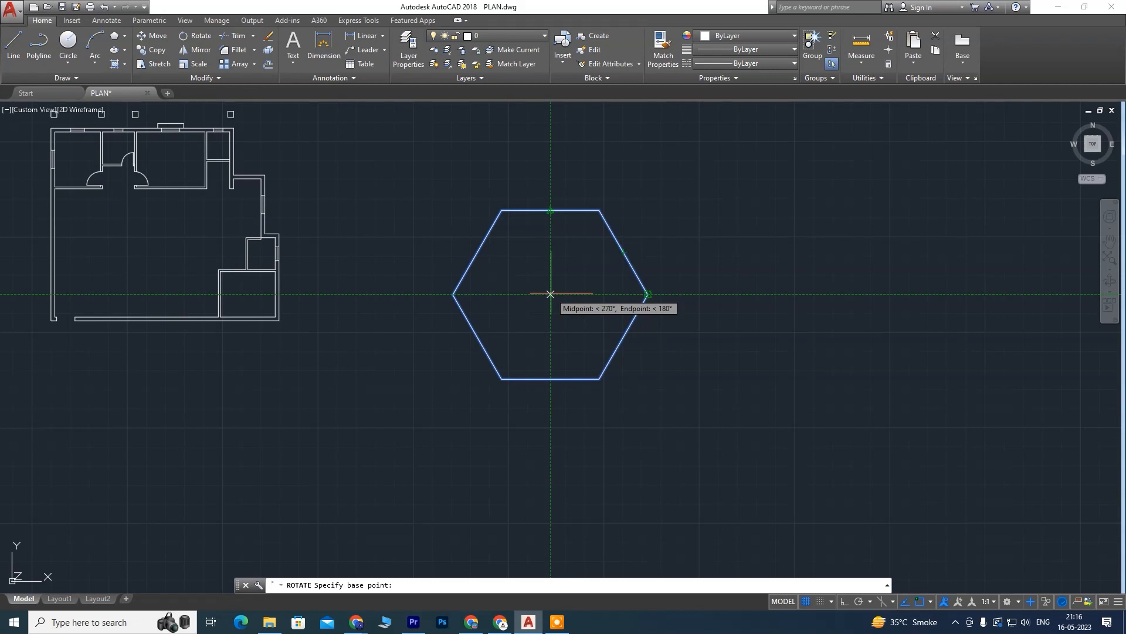
{"action": "left_click", "coordinate": [550, 293]}
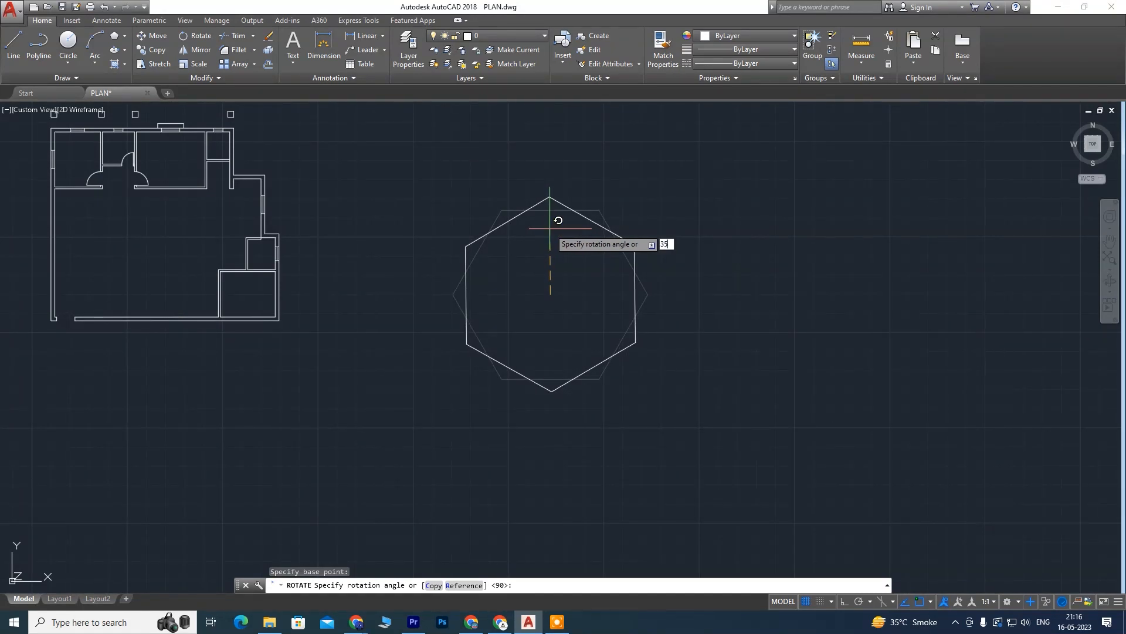
{"action": "key", "text": "Return"}
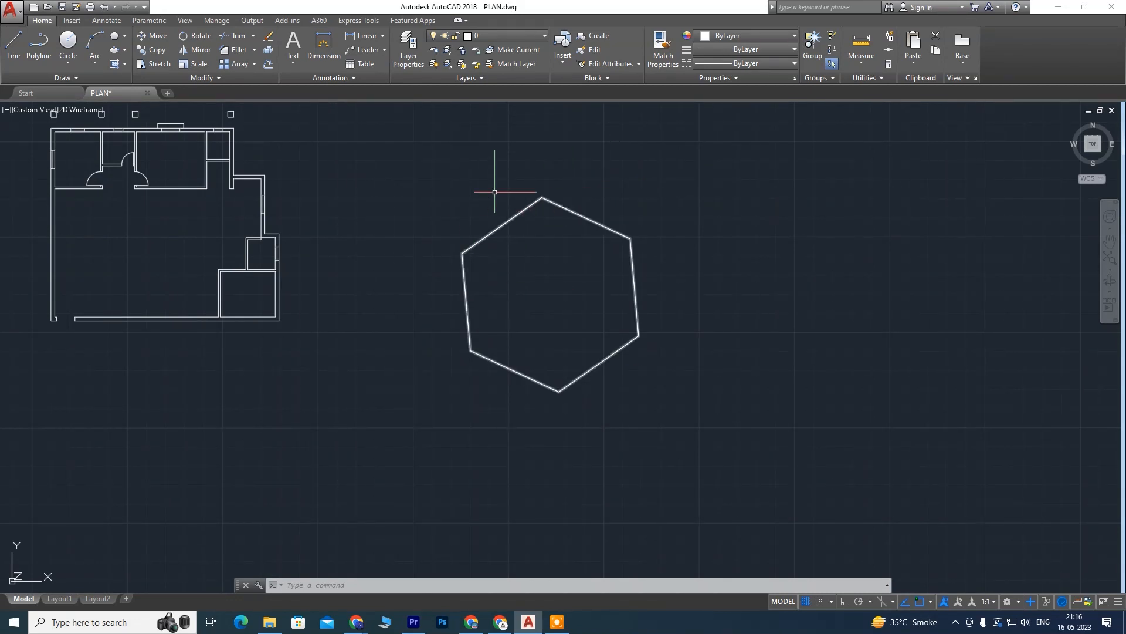
{"action": "scroll", "coordinate": [577, 295], "scroll_direction": "down", "scroll_amount": 2}
{"action": "scroll", "coordinate": [675, 285], "scroll_direction": "up", "scroll_amount": 2}
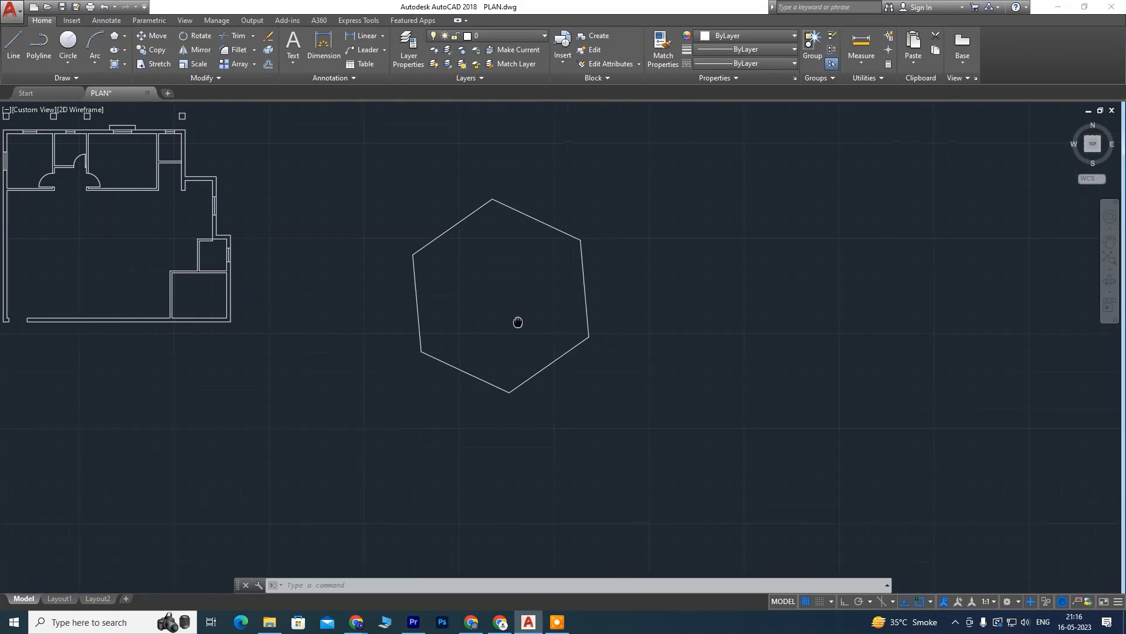
Step: Delete the rotated hexagon beside the floor plan
{"action": "left_click", "coordinate": [327, 146]}
{"action": "left_click", "coordinate": [631, 448]}
{"action": "key", "text": "Delete"}
{"action": "middle_click_drag", "start_coordinate": [476, 288], "coordinate": [463, 304]}
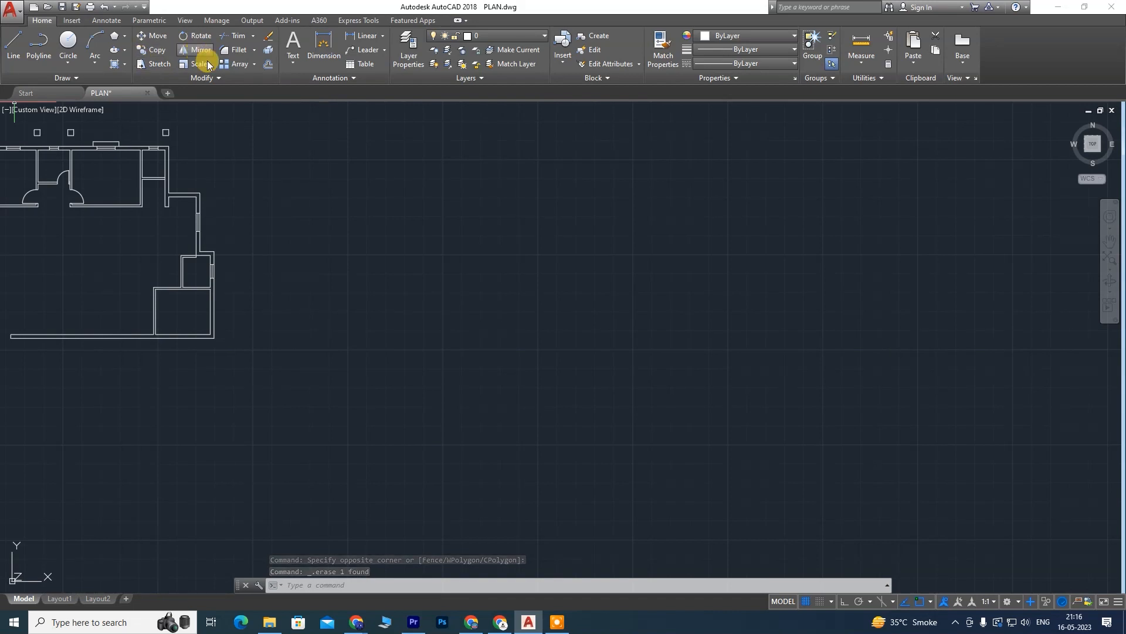
{"action": "middle_click_drag", "start_coordinate": [441, 315], "coordinate": [456, 313]}
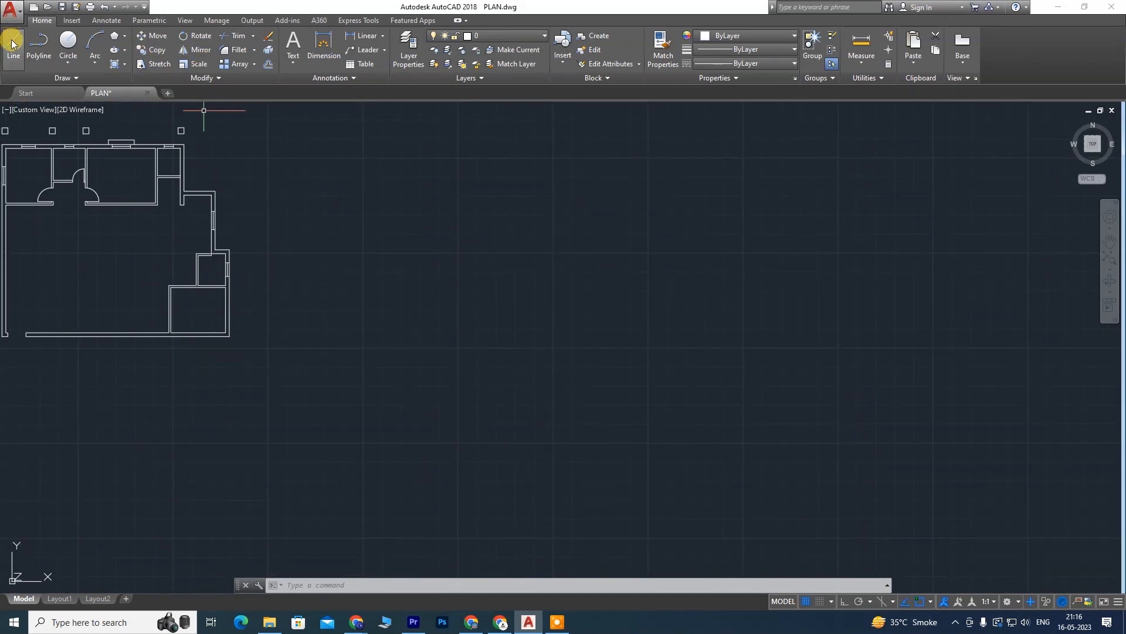
{"action": "left_click", "coordinate": [125, 37]}
{"action": "left_click", "coordinate": [144, 55]}
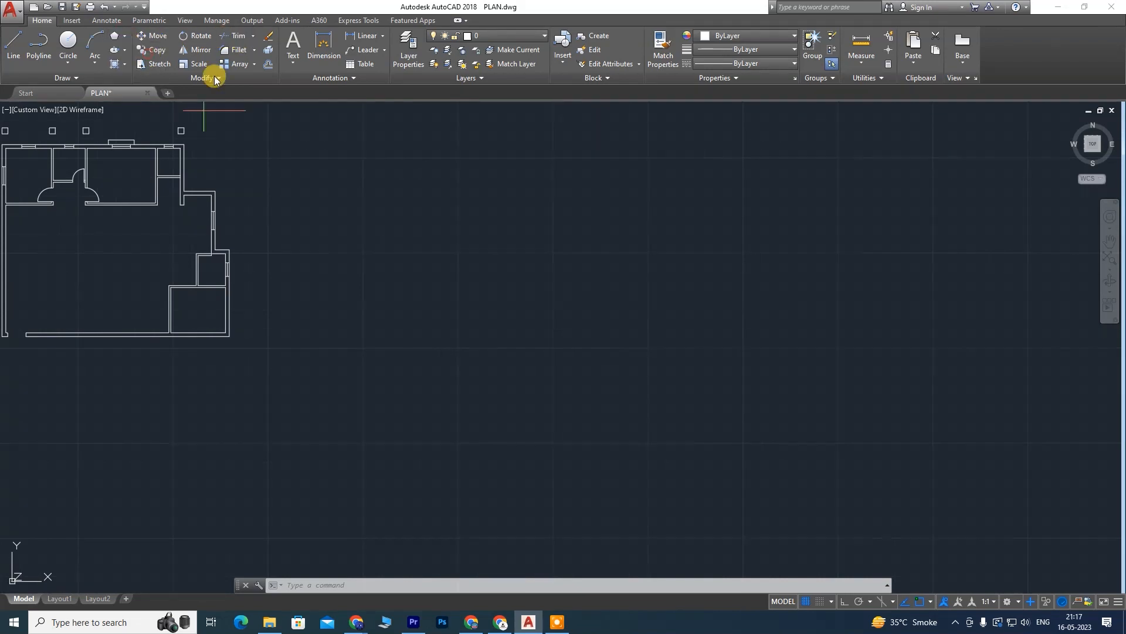
Step: Draw a wide rectangle in the empty area beside the floor plan
{"action": "left_click", "coordinate": [433, 262]}
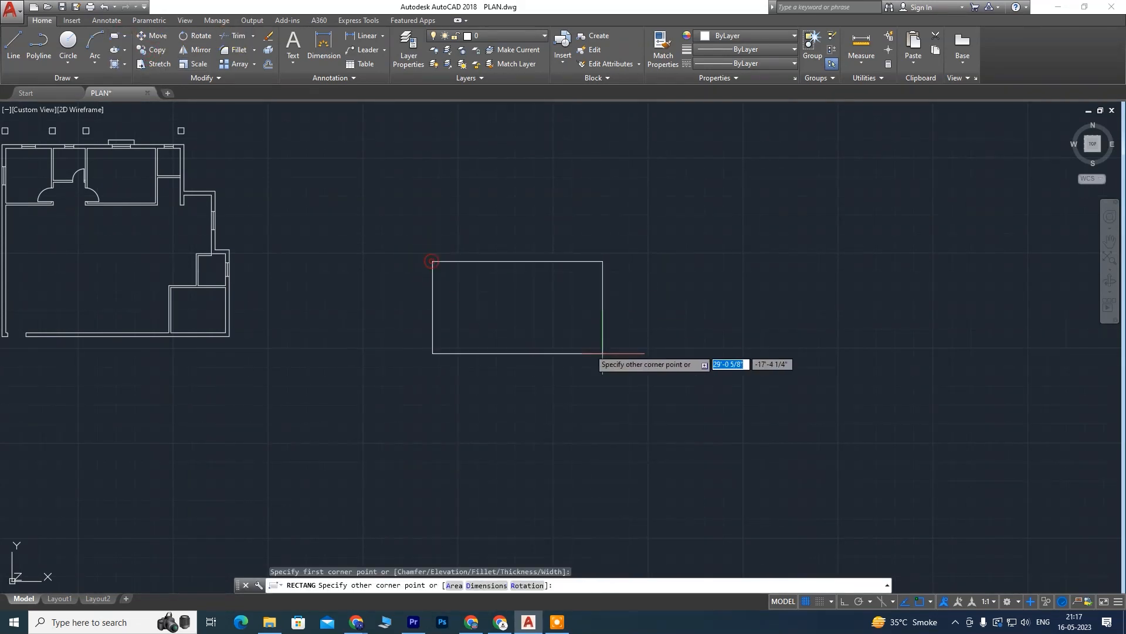
{"action": "left_click", "coordinate": [852, 349]}
{"action": "type", "text": "l"}
{"action": "scroll", "coordinate": [576, 254], "scroll_direction": "up", "scroll_amount": 2}
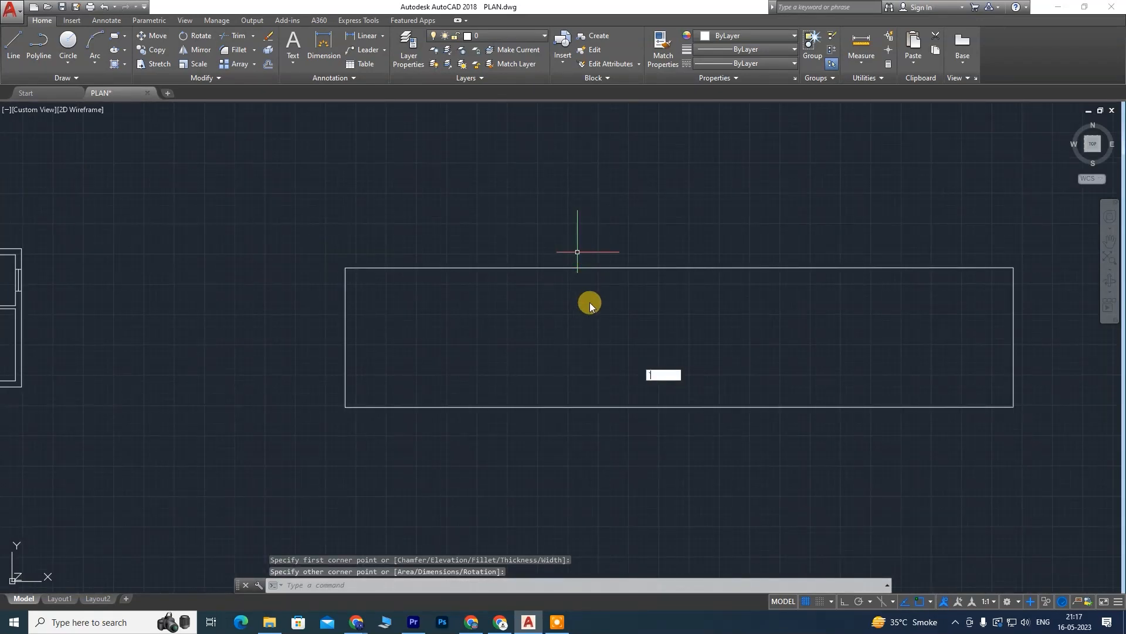
{"action": "middle_click_drag", "start_coordinate": [590, 301], "coordinate": [478, 246]}
{"action": "scroll", "coordinate": [500, 292], "scroll_direction": "down", "scroll_amount": 2}
{"action": "middle_click_drag", "start_coordinate": [384, 263], "coordinate": [379, 276]}
{"action": "scroll", "coordinate": [379, 276], "scroll_direction": "up", "scroll_amount": 2}
Step: With Ortho on, draw a closed 24-inch square from lines above the wide rectangle's upper-left corner
{"action": "left_click", "coordinate": [13, 44]}
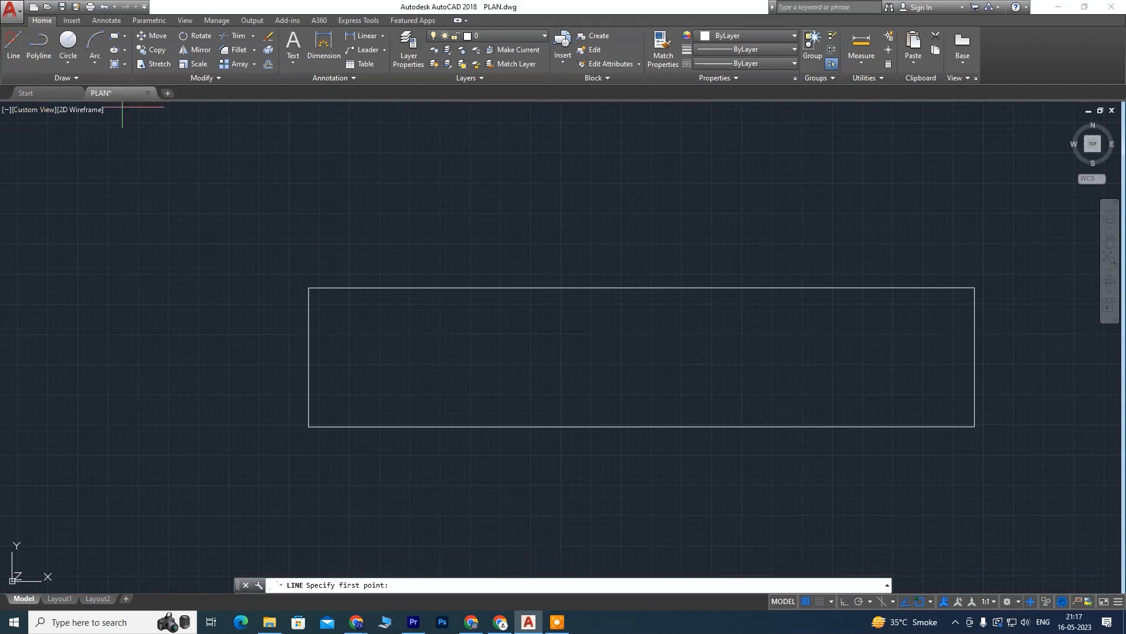
{"action": "left_click", "coordinate": [332, 215]}
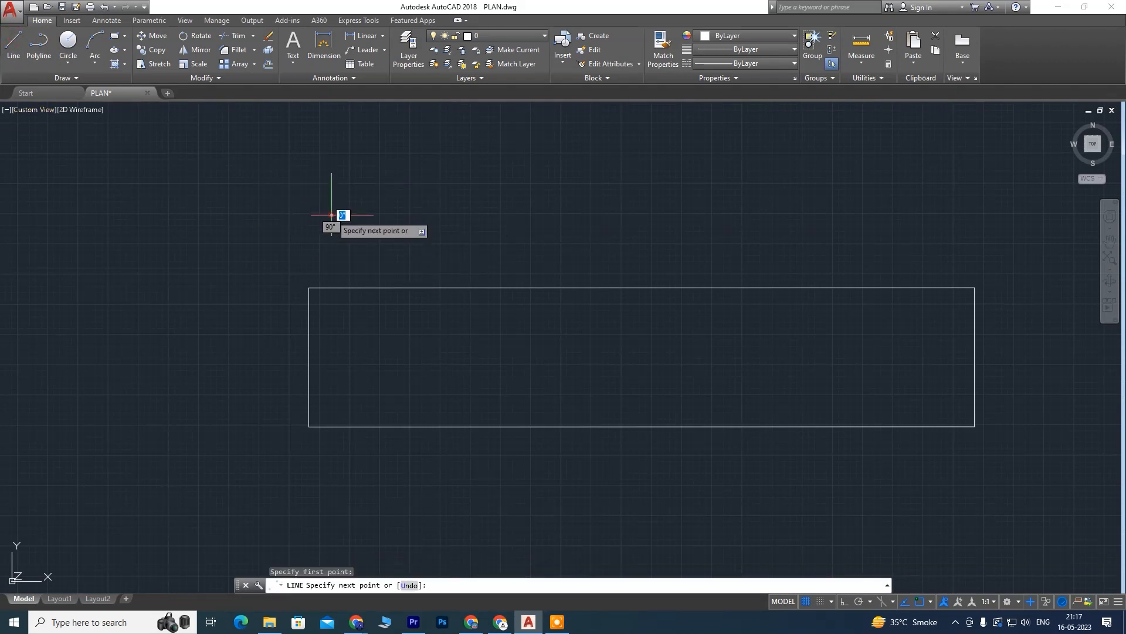
{"action": "key", "text": "F8"}
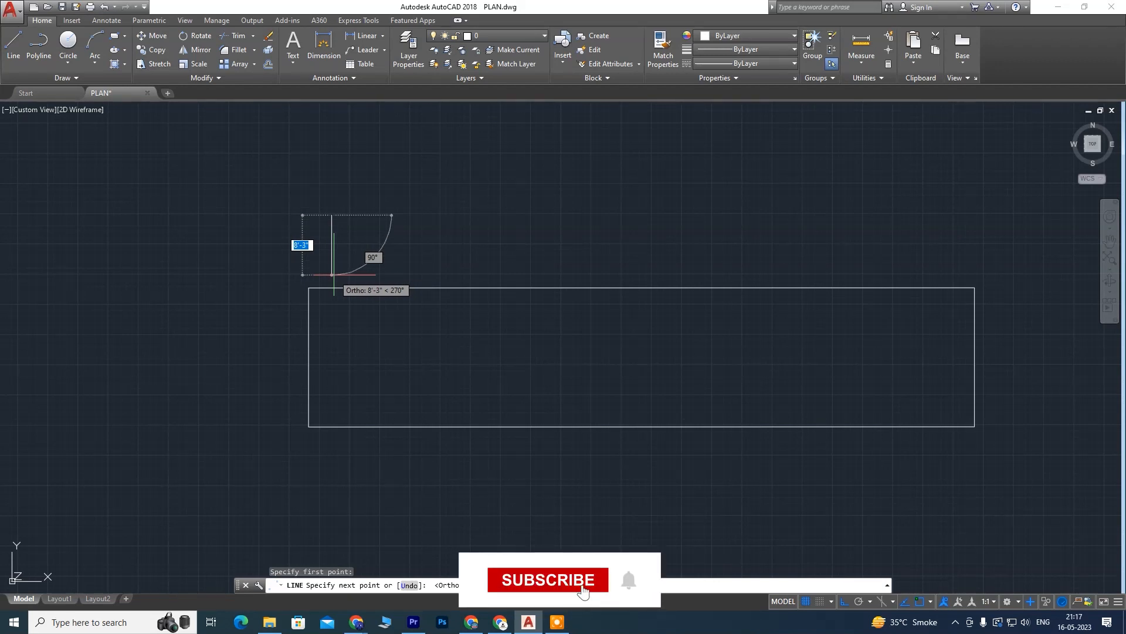
{"action": "type", "text": "24"}
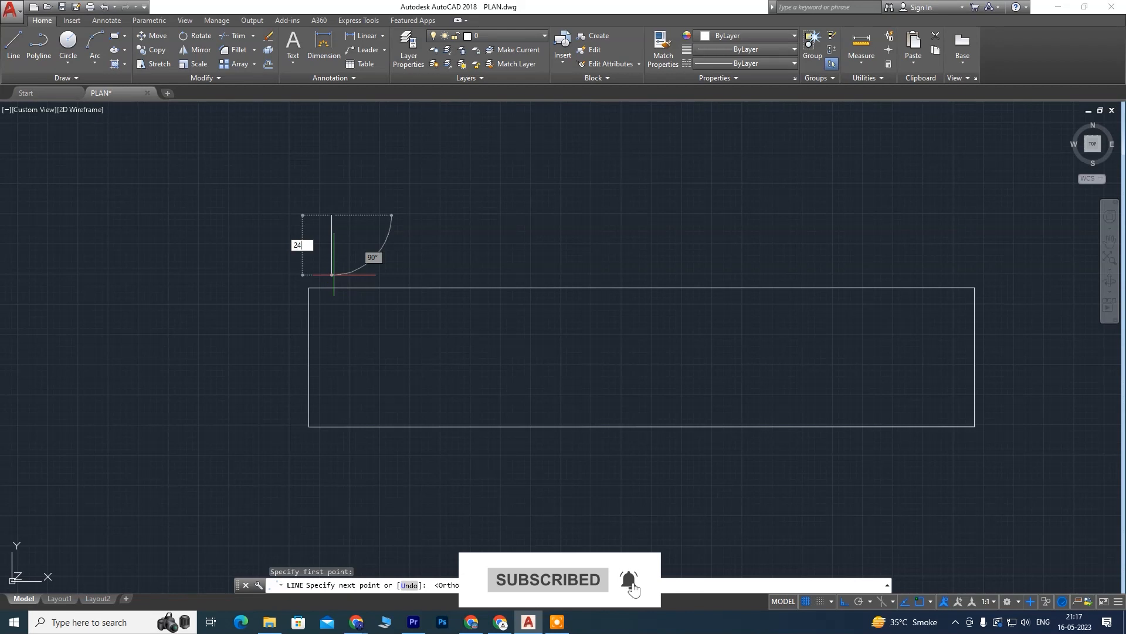
{"action": "key", "text": "Return"}
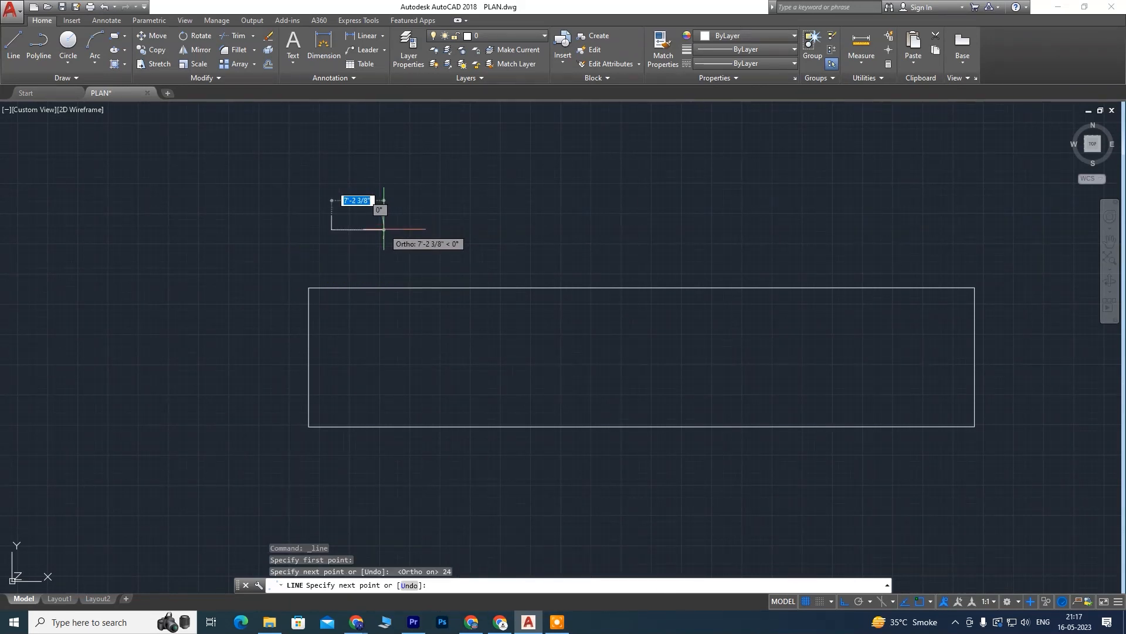
{"action": "type", "text": "24"}
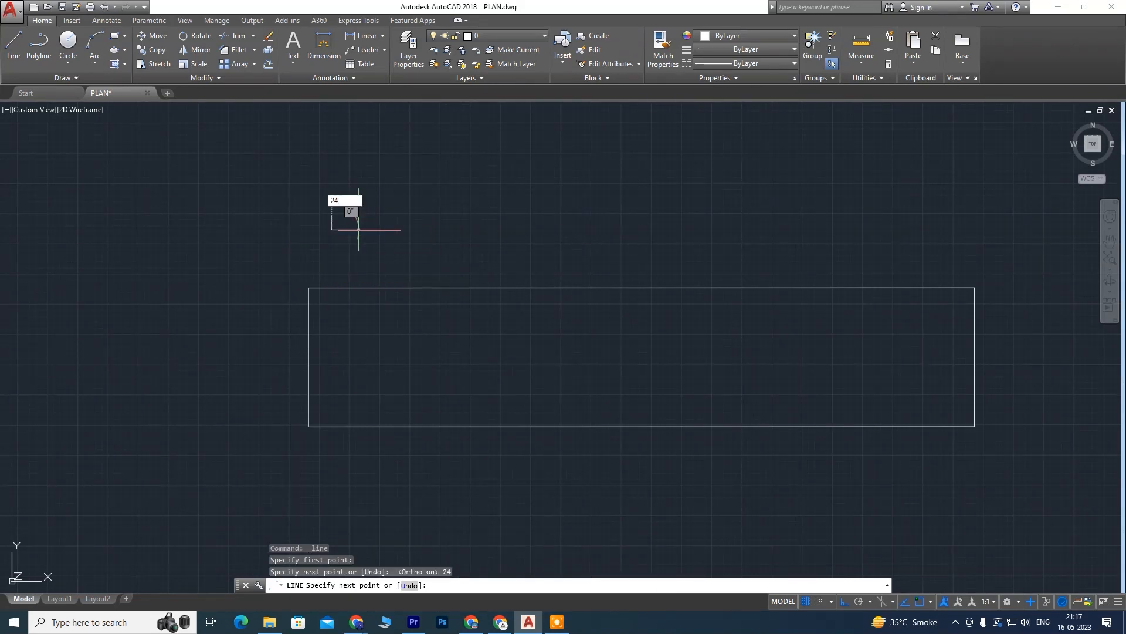
{"action": "key", "text": "Return"}
{"action": "type", "text": "24"}
{"action": "key", "text": "Return"}
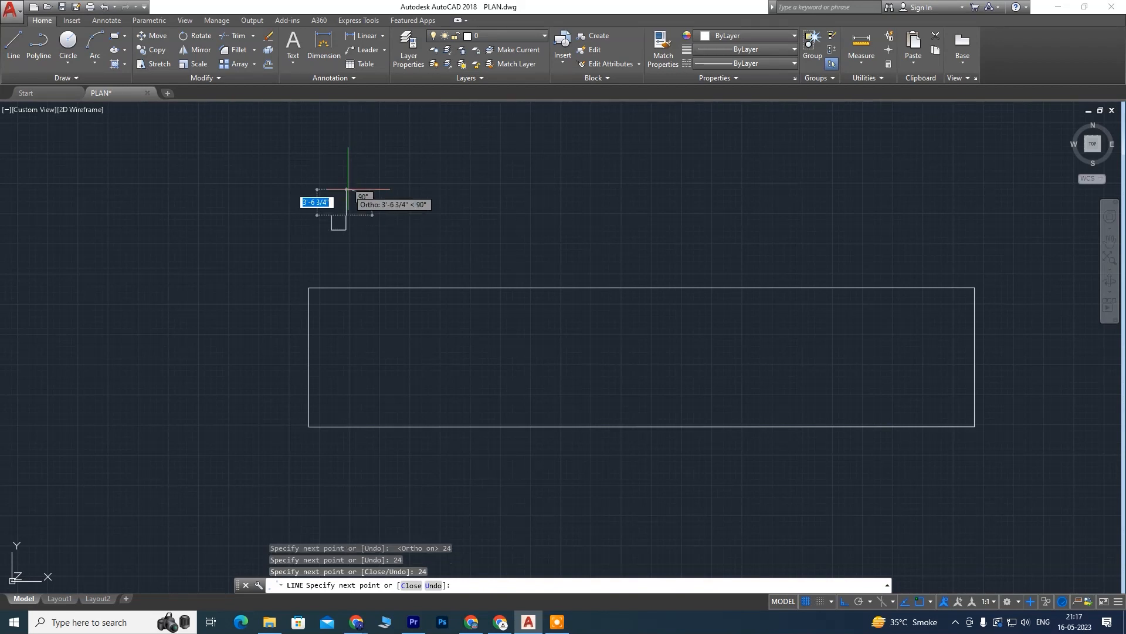
{"action": "type", "text": "c"}
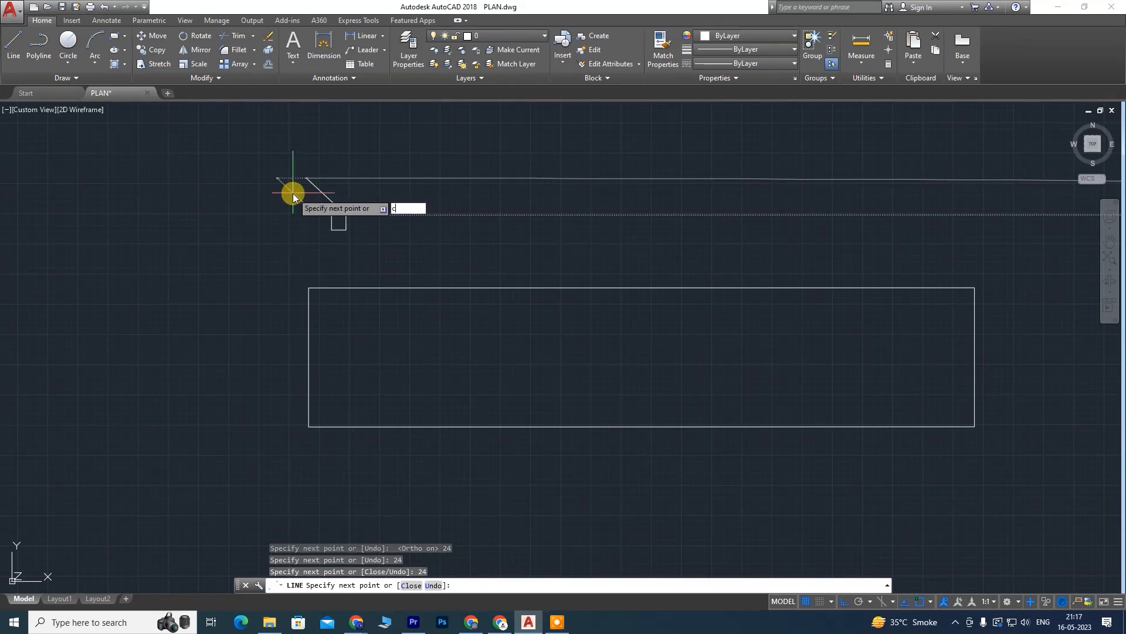
{"action": "key", "text": "Return"}
Step: Delete the wide rectangle below the small square
{"action": "scroll", "coordinate": [321, 231], "scroll_direction": "up", "scroll_amount": 1}
{"action": "scroll", "coordinate": [342, 242], "scroll_direction": "down", "scroll_amount": 1}
{"action": "scroll", "coordinate": [364, 272], "scroll_direction": "up", "scroll_amount": 3}
{"action": "scroll", "coordinate": [358, 298], "scroll_direction": "down", "scroll_amount": 5}
{"action": "left_click", "coordinate": [322, 295]}
{"action": "left_click", "coordinate": [751, 421]}
{"action": "key", "text": "Delete"}
Step: Draw a closed rectangle from lines below the small square, 8' wide and 36 inches high
{"action": "scroll", "coordinate": [331, 272], "scroll_direction": "up", "scroll_amount": 3}
{"action": "scroll", "coordinate": [358, 264], "scroll_direction": "up", "scroll_amount": 5}
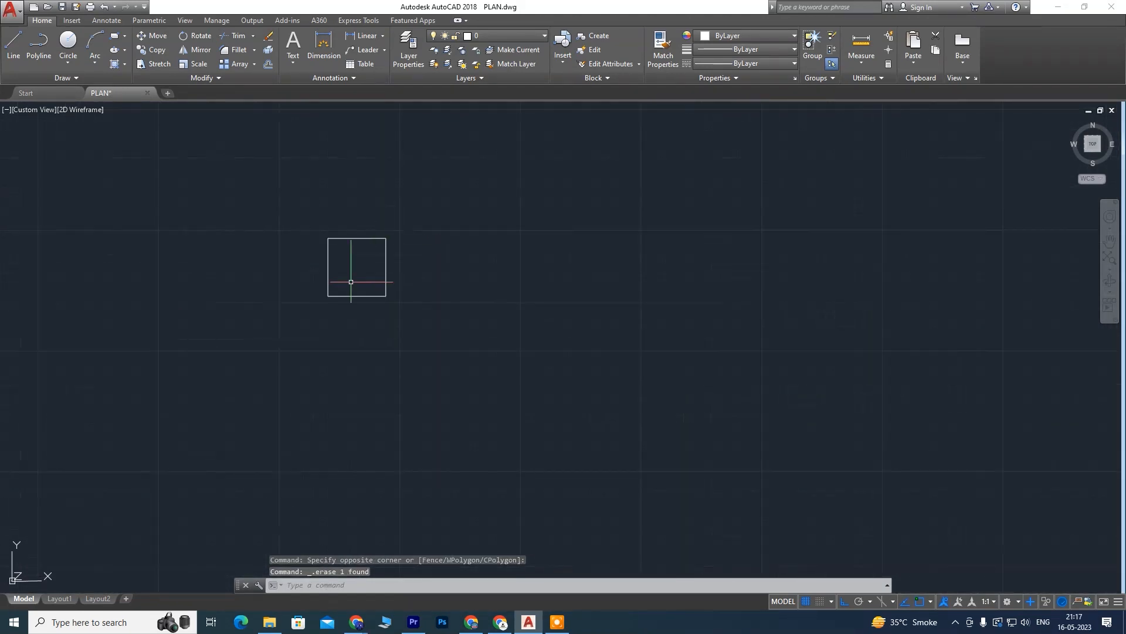
{"action": "scroll", "coordinate": [349, 276], "scroll_direction": "down", "scroll_amount": 8}
{"action": "scroll", "coordinate": [354, 283], "scroll_direction": "up", "scroll_amount": 6}
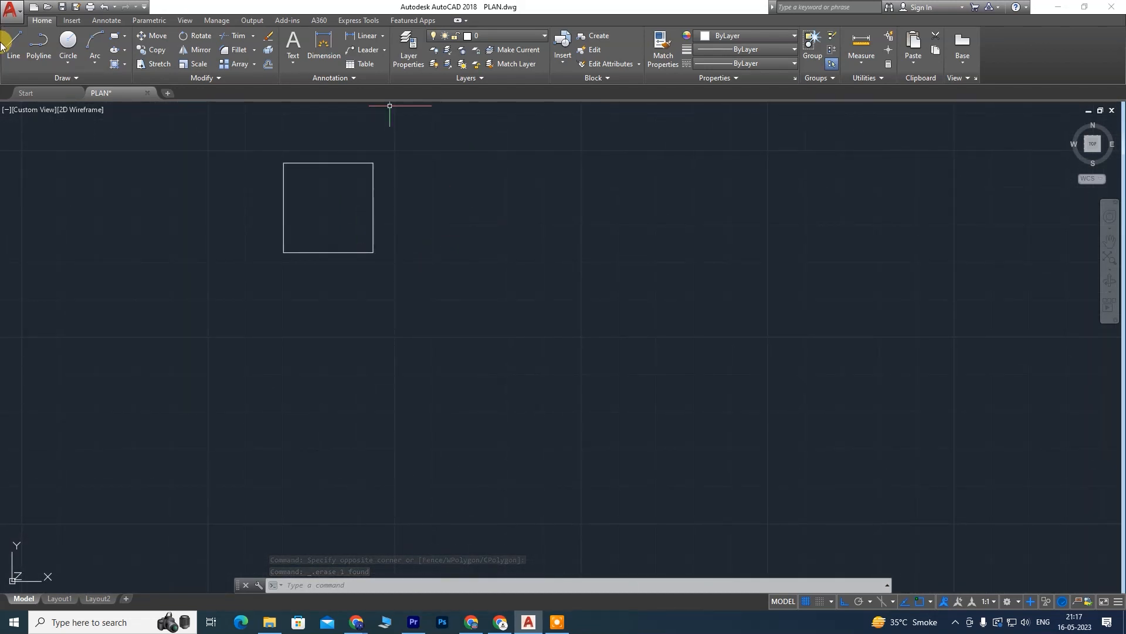
{"action": "left_click", "coordinate": [14, 43]}
{"action": "left_click", "coordinate": [197, 286]}
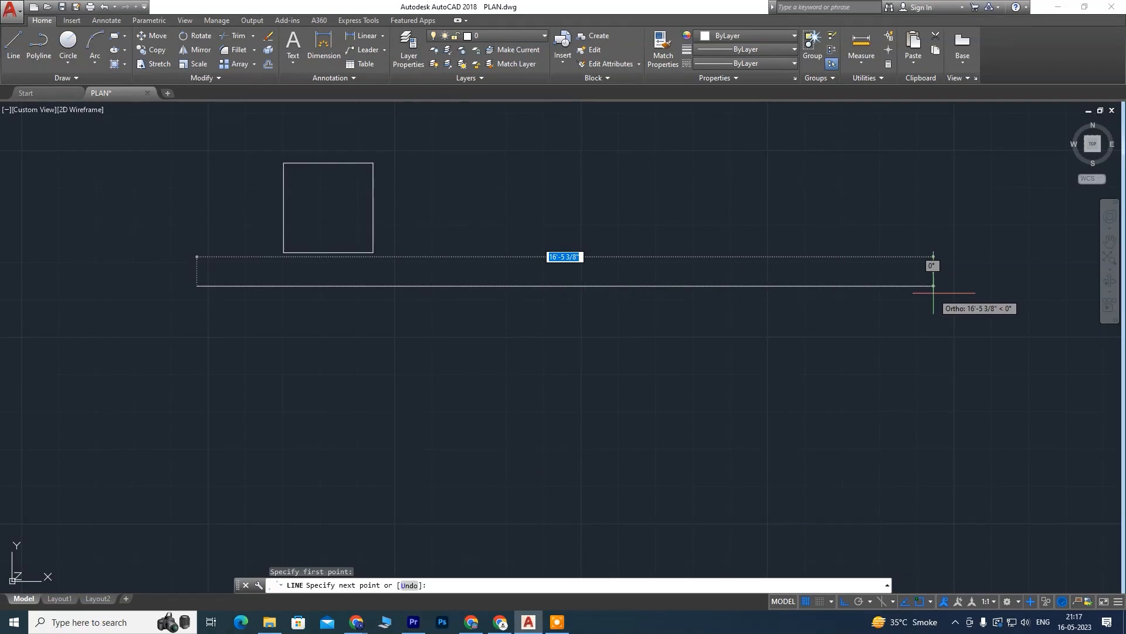
{"action": "type", "text": "8'"}
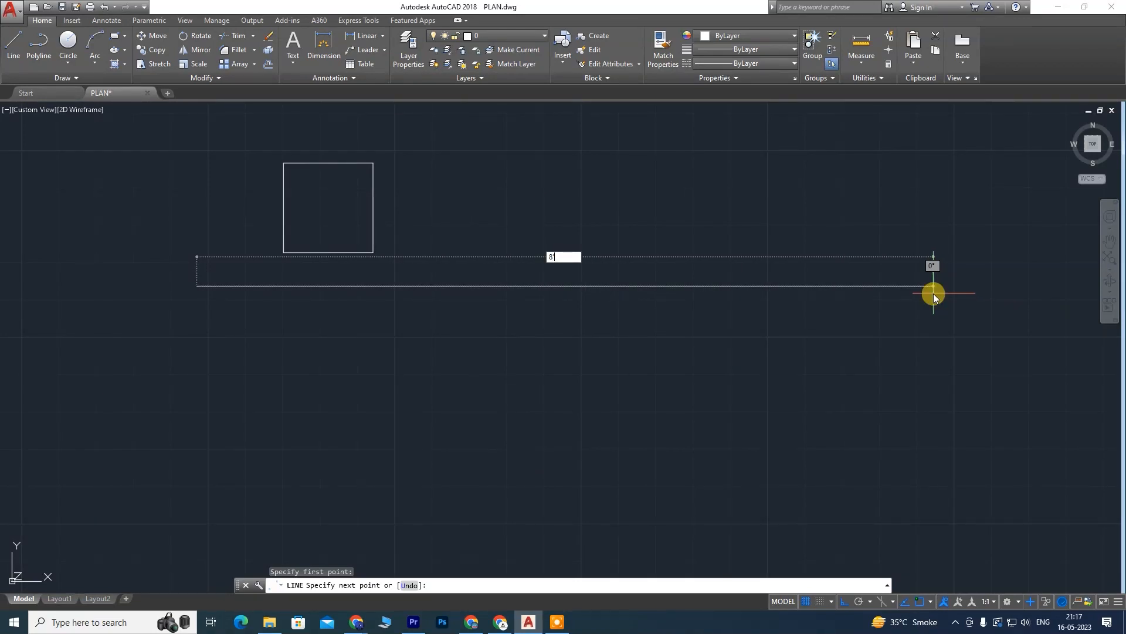
{"action": "key", "text": "Return"}
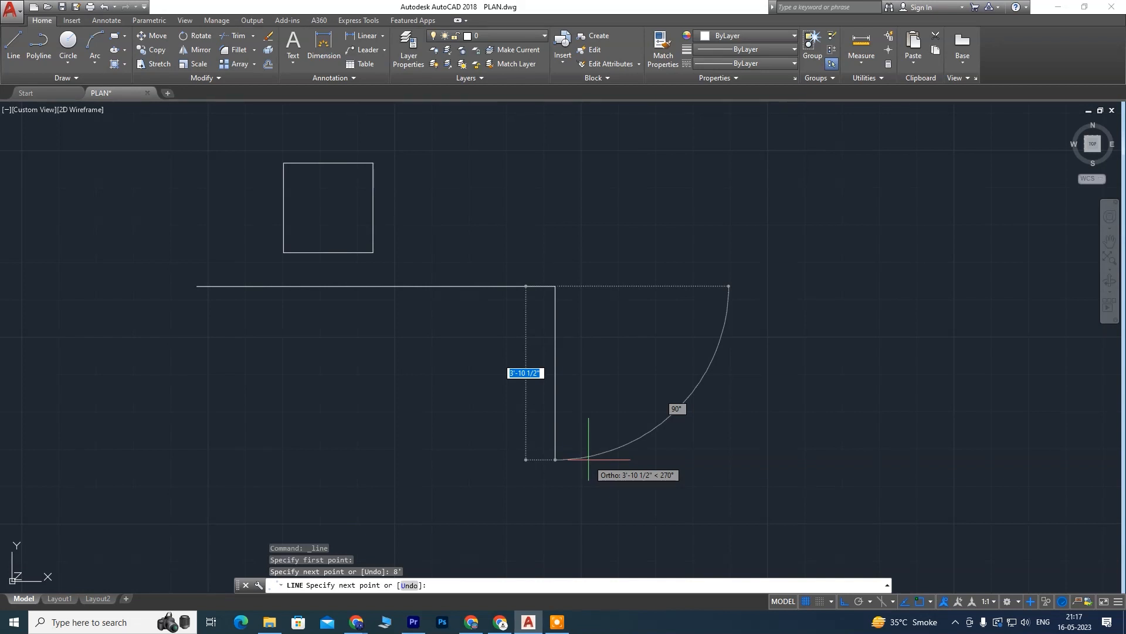
{"action": "type", "text": "36"}
{"action": "key", "text": "Return"}
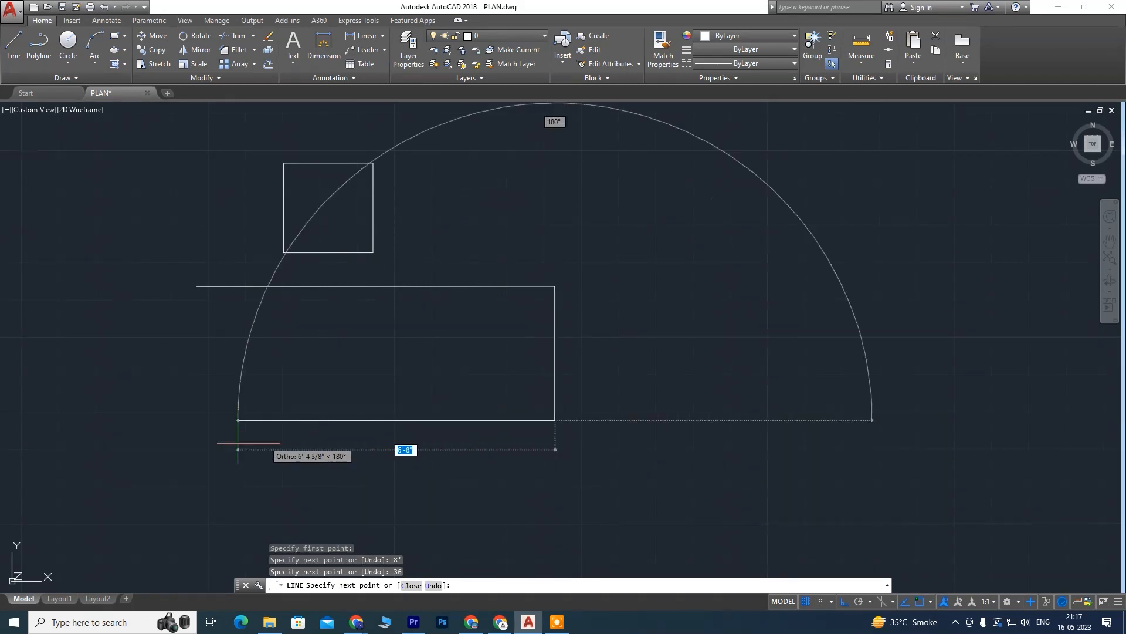
{"action": "type", "text": "8"}
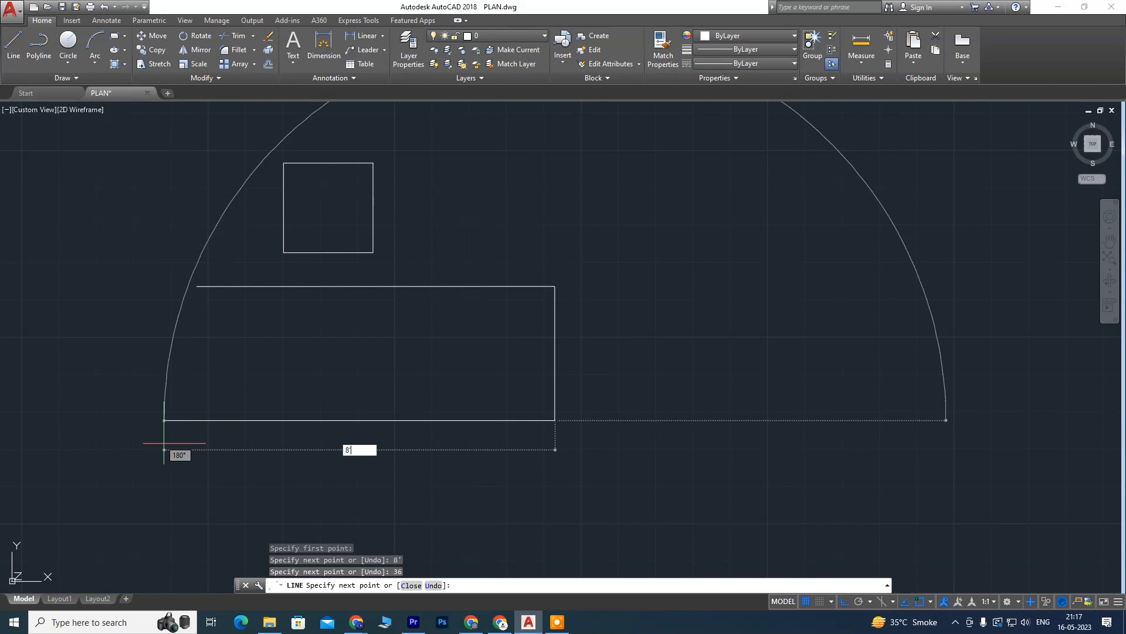
{"action": "type", "text": "'"}
{"action": "key", "text": "Return"}
{"action": "type", "text": "c\\"}
{"action": "key", "text": "Return"}
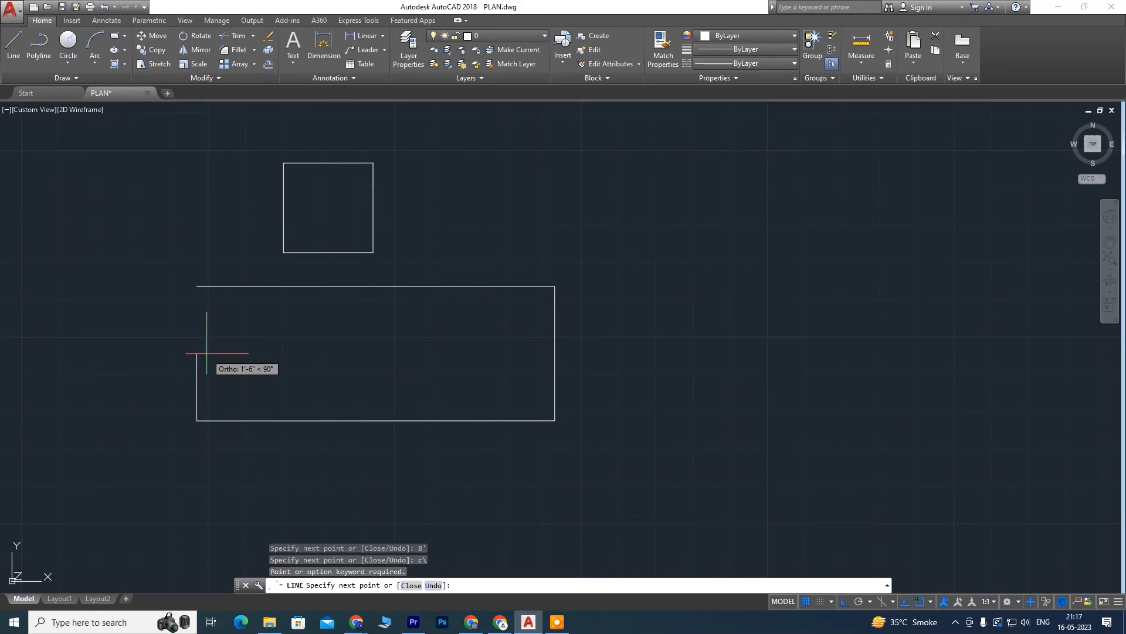
{"action": "left_click", "coordinate": [197, 286]}
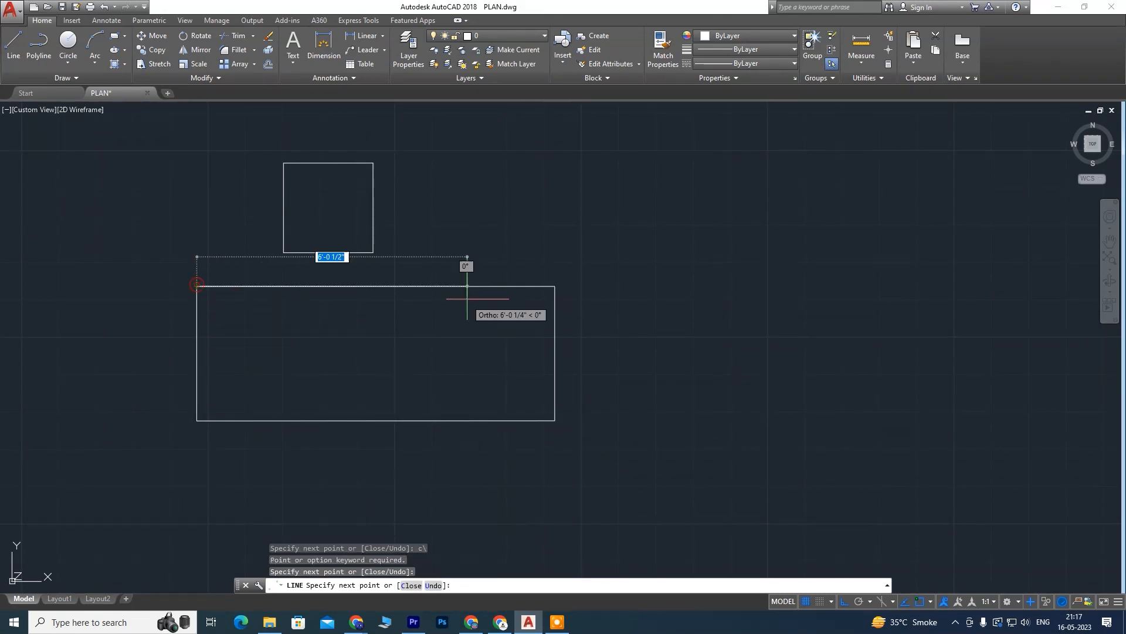
{"action": "key", "text": "Escape"}
Step: Move the small square about 1'-9" to the left, using its lower-right corner as base point
{"action": "middle_click_drag", "start_coordinate": [284, 295], "coordinate": [389, 297]}
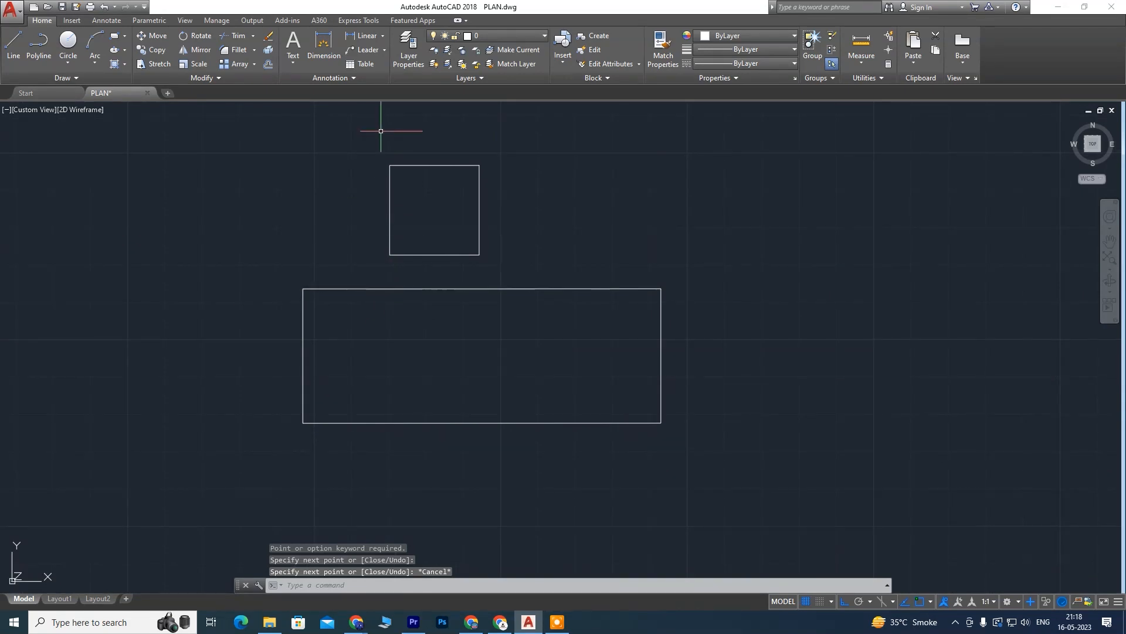
{"action": "left_click", "coordinate": [372, 147]}
{"action": "left_click", "coordinate": [493, 267]}
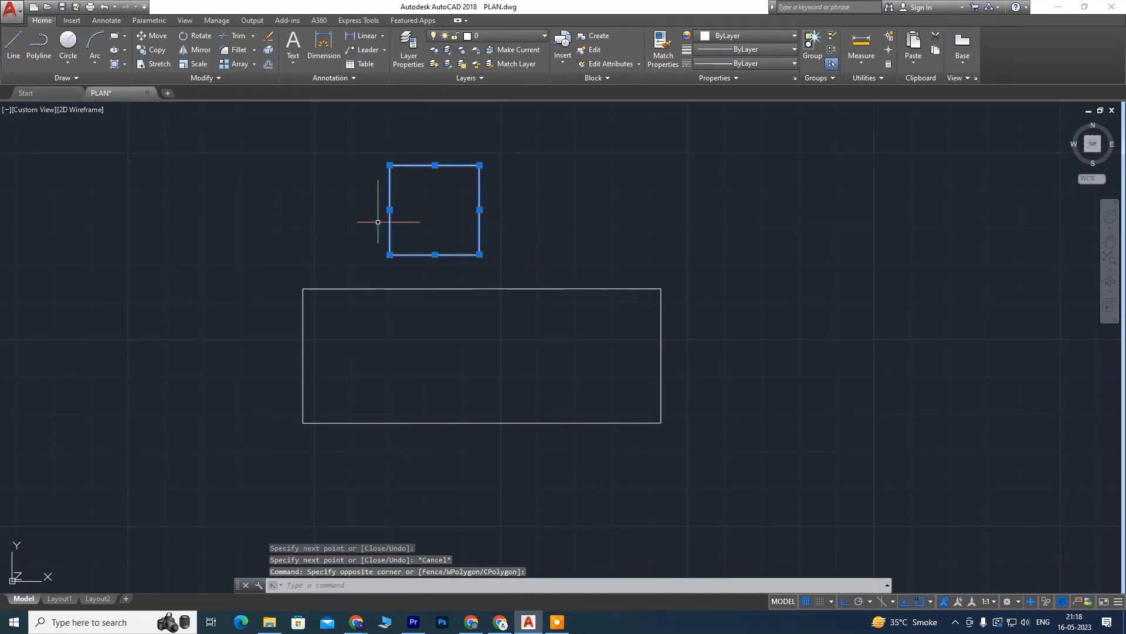
{"action": "middle_click_drag", "start_coordinate": [429, 227], "coordinate": [487, 238]}
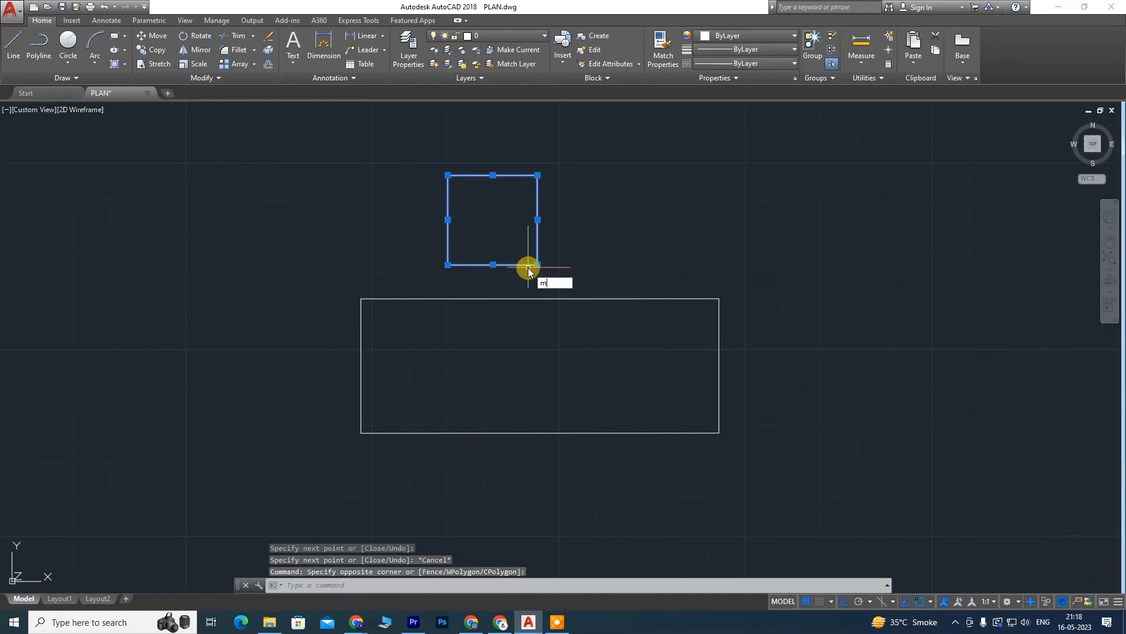
{"action": "type", "text": "\\"}
{"action": "key", "text": "Return"}
{"action": "type", "text": "\\"}
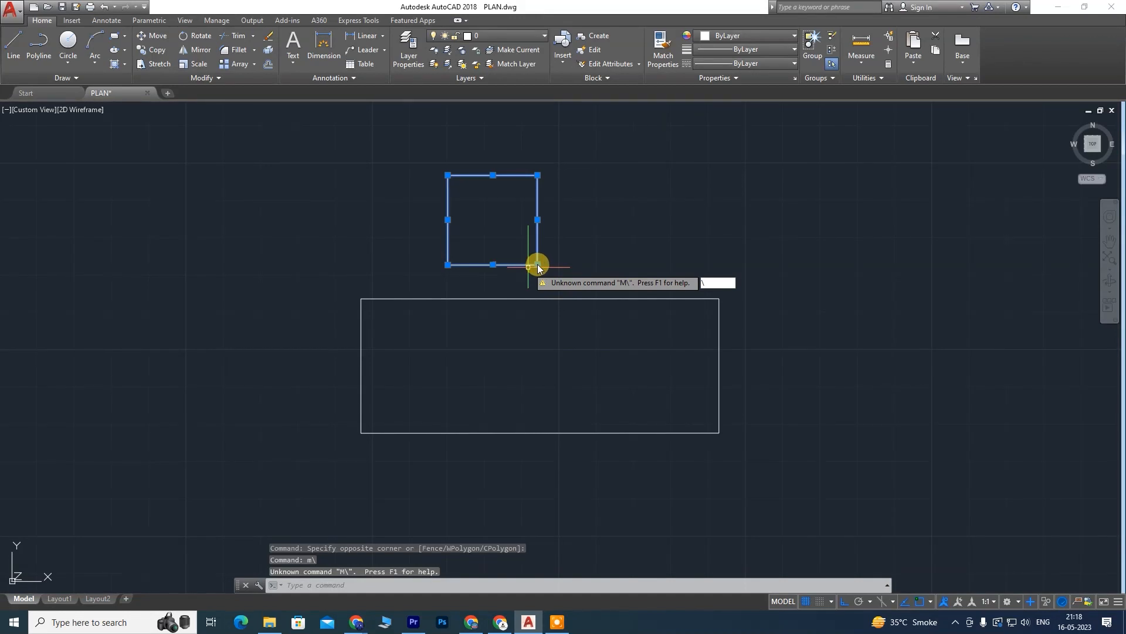
{"action": "key", "text": "Return"}
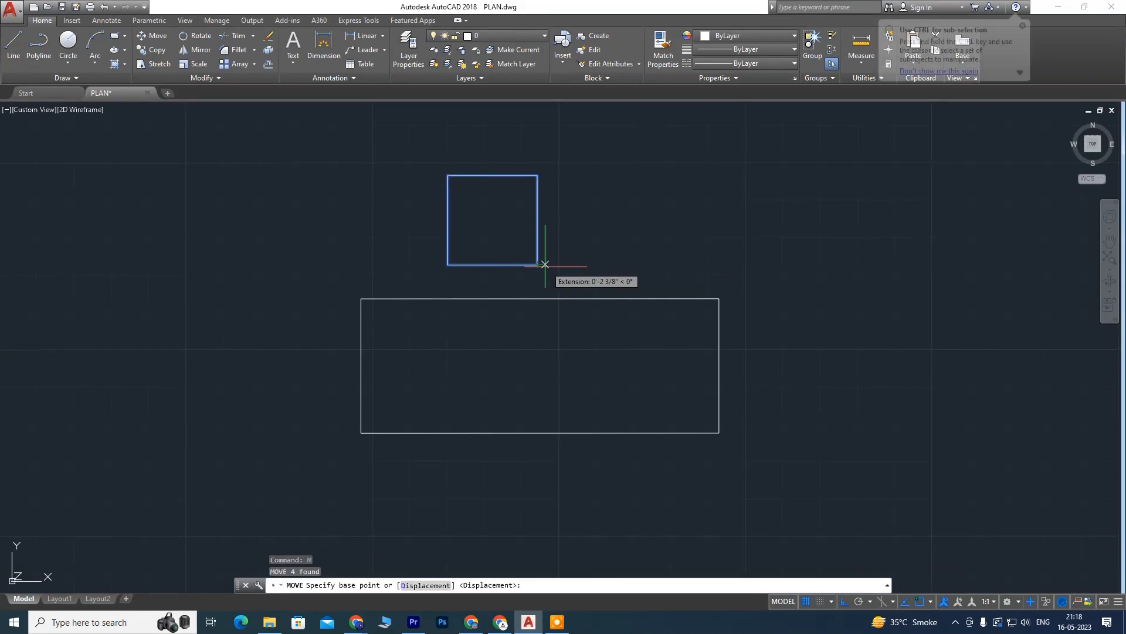
{"action": "left_click", "coordinate": [538, 265]}
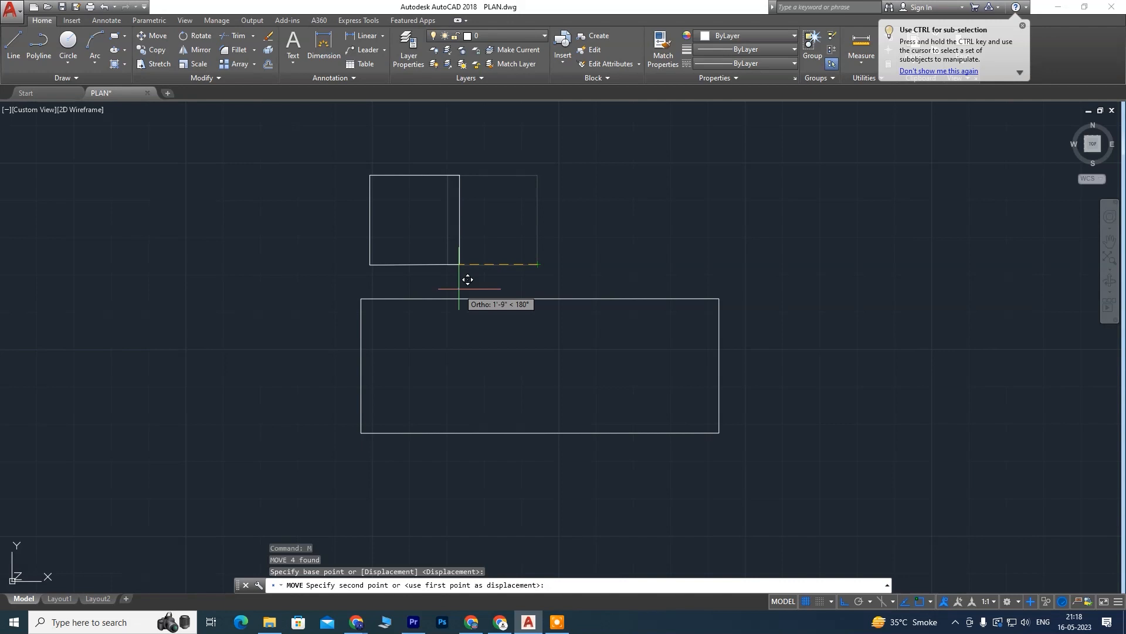
{"action": "left_click", "coordinate": [467, 280]}
Step: Copy the small square twice to the right in a horizontal row, about 2'-7" and 5'-1" from the original
{"action": "scroll", "coordinate": [460, 291], "scroll_direction": "up", "scroll_amount": 2}
{"action": "scroll", "coordinate": [463, 286], "scroll_direction": "down", "scroll_amount": 2}
{"action": "middle_click_drag", "start_coordinate": [418, 276], "coordinate": [366, 309]}
{"action": "scroll", "coordinate": [365, 309], "scroll_direction": "up", "scroll_amount": 2}
{"action": "left_click", "coordinate": [454, 132]}
{"action": "left_click", "coordinate": [197, 310]}
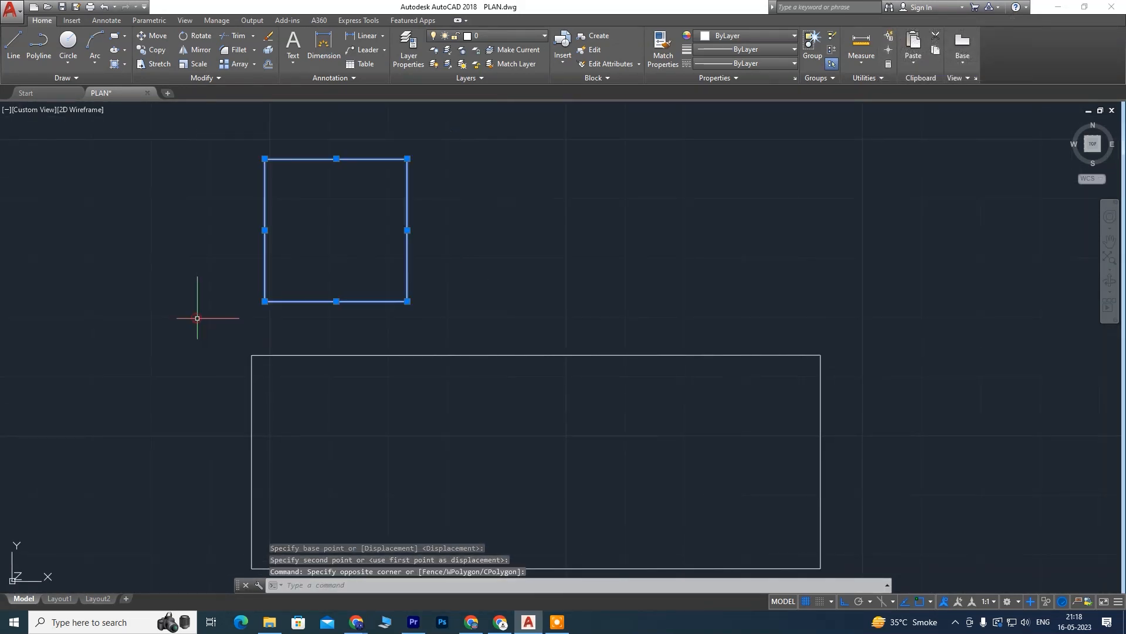
{"action": "left_click", "coordinate": [144, 53]}
{"action": "left_click", "coordinate": [264, 301]}
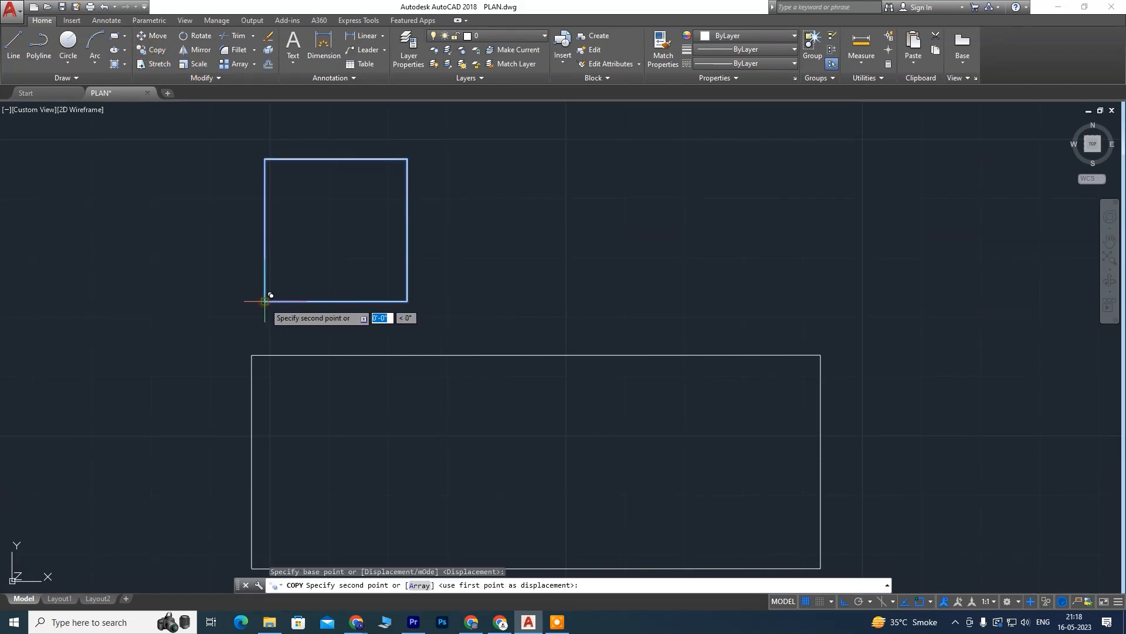
{"action": "left_click", "coordinate": [447, 300]}
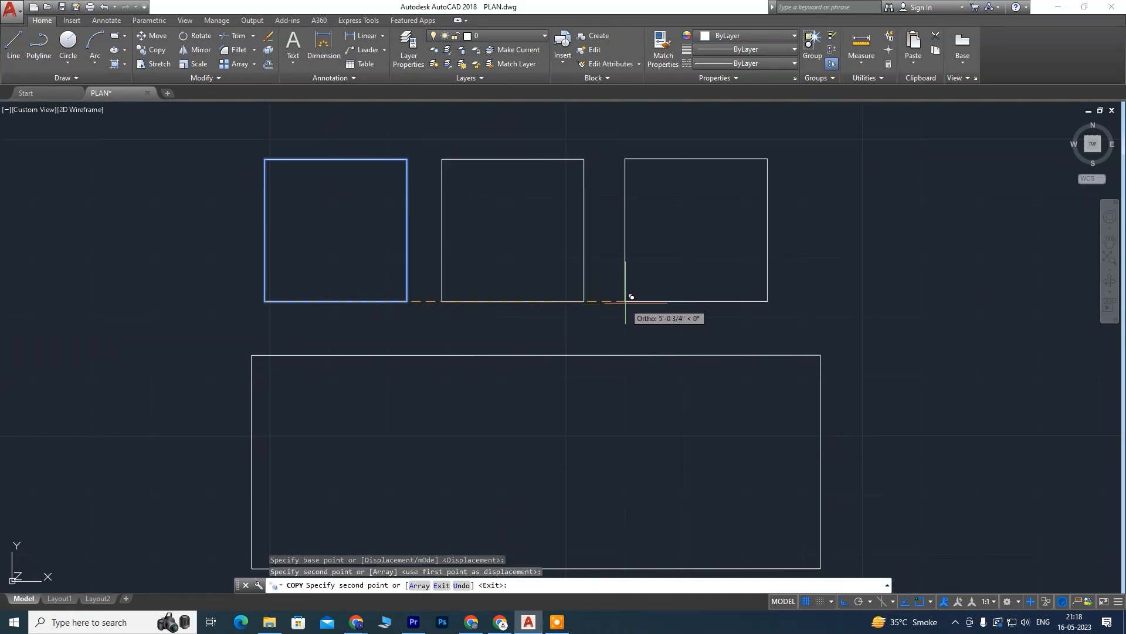
{"action": "key", "text": "ctrl+z"}
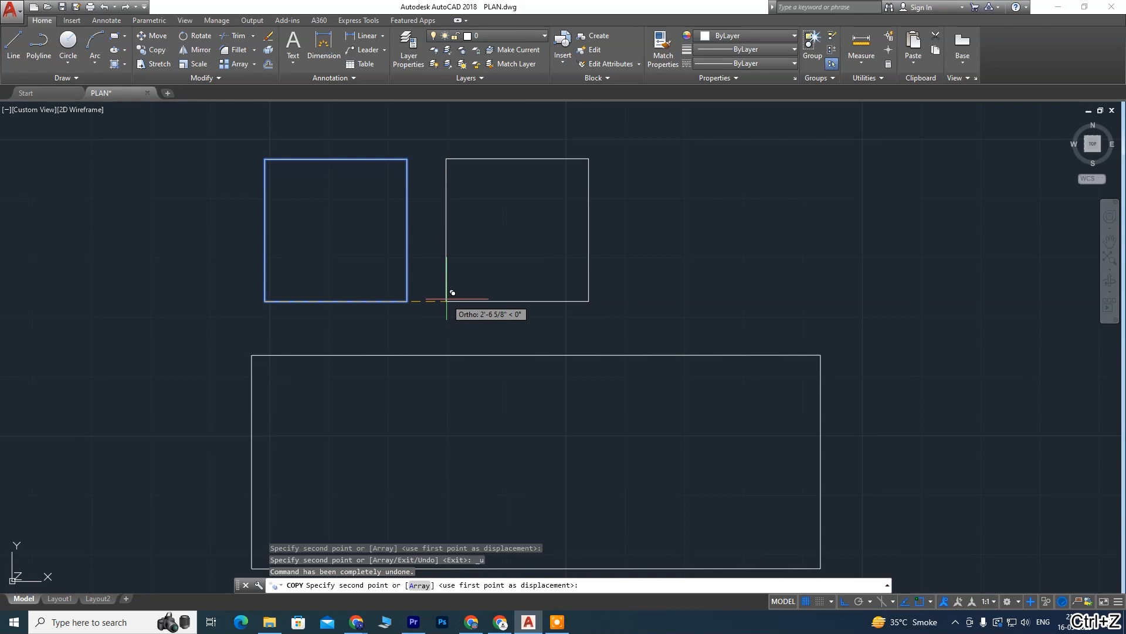
{"action": "left_click", "coordinate": [453, 293]}
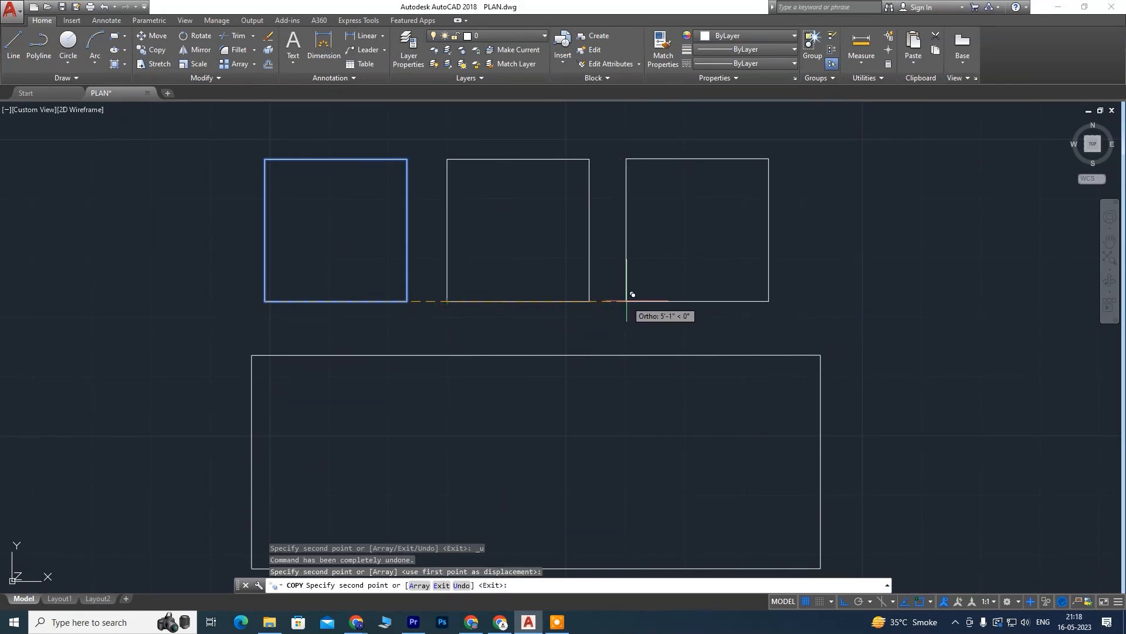
{"action": "left_click", "coordinate": [627, 301]}
{"action": "key", "text": "Escape"}
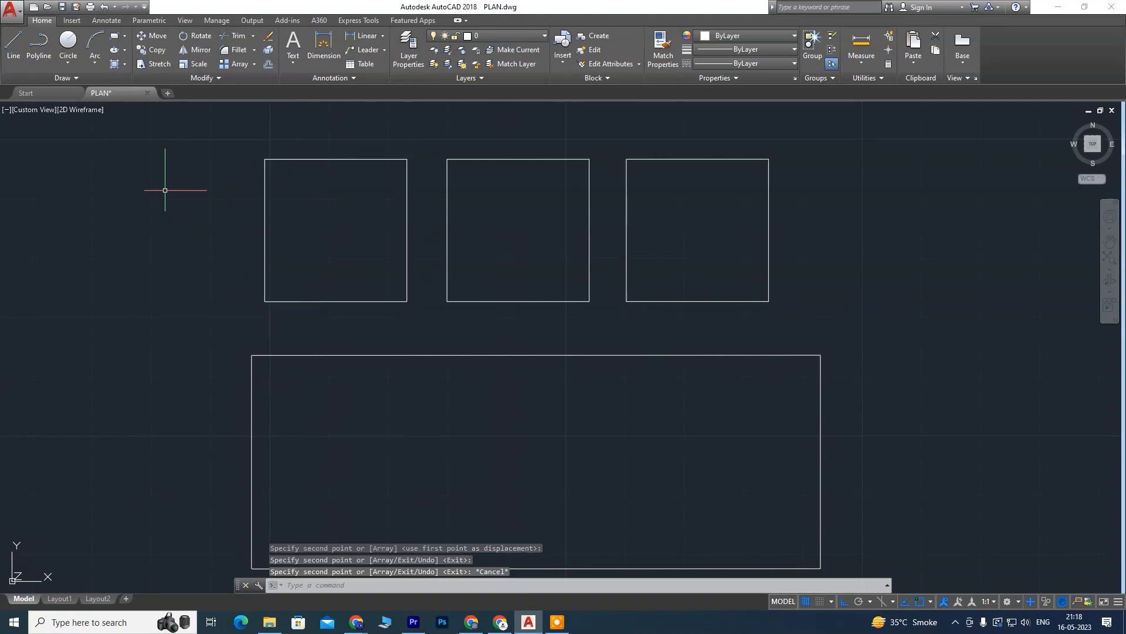
Step: Move all three squares together about 3 3/8" to the right from the last square's lower-right corner
{"action": "left_click", "coordinate": [185, 143]}
{"action": "left_click", "coordinate": [815, 346]}
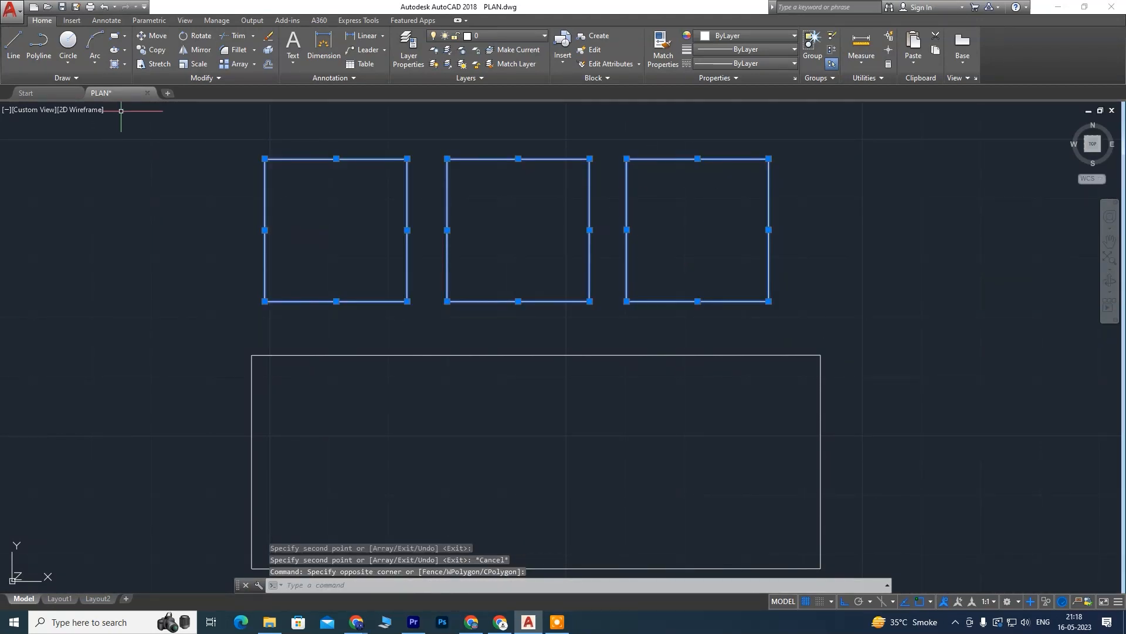
{"action": "type", "text": "M"}
{"action": "key", "text": "Return"}
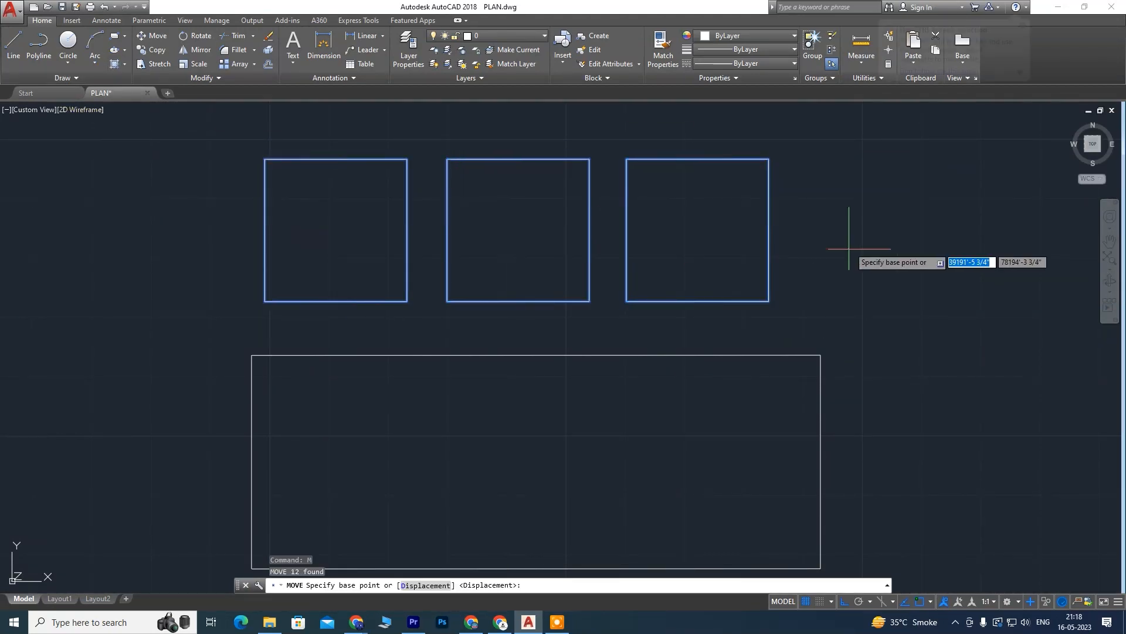
{"action": "left_click", "coordinate": [769, 301]}
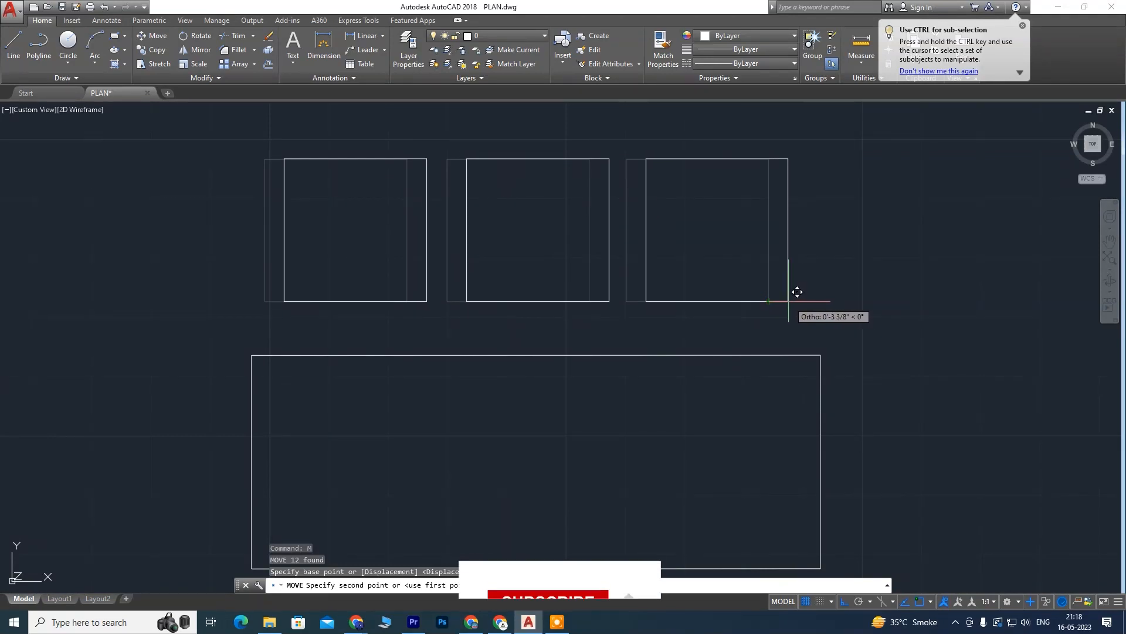
{"action": "left_click", "coordinate": [788, 301]}
{"action": "scroll", "coordinate": [375, 296], "scroll_direction": "up", "scroll_amount": 2}
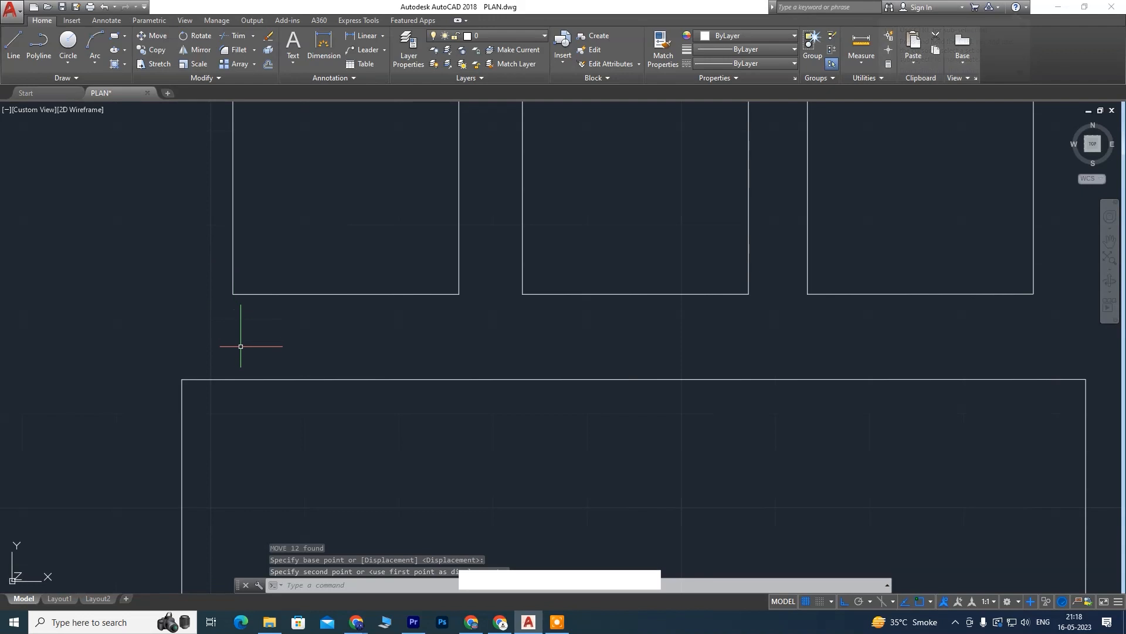
Step: Try to move all three squares 10 inches straight down from the middle square's bottom midpoint, and undo the move
{"action": "scroll", "coordinate": [352, 317], "scroll_direction": "down", "scroll_amount": 2}
{"action": "left_click", "coordinate": [215, 152]}
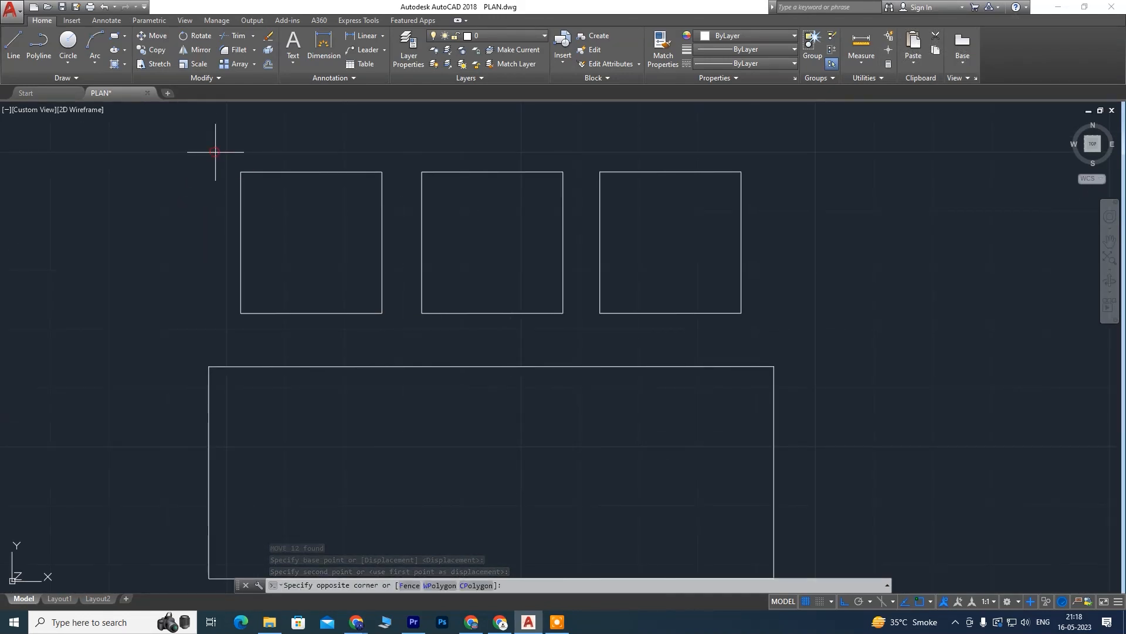
{"action": "left_click", "coordinate": [777, 334]}
{"action": "type", "text": "M"}
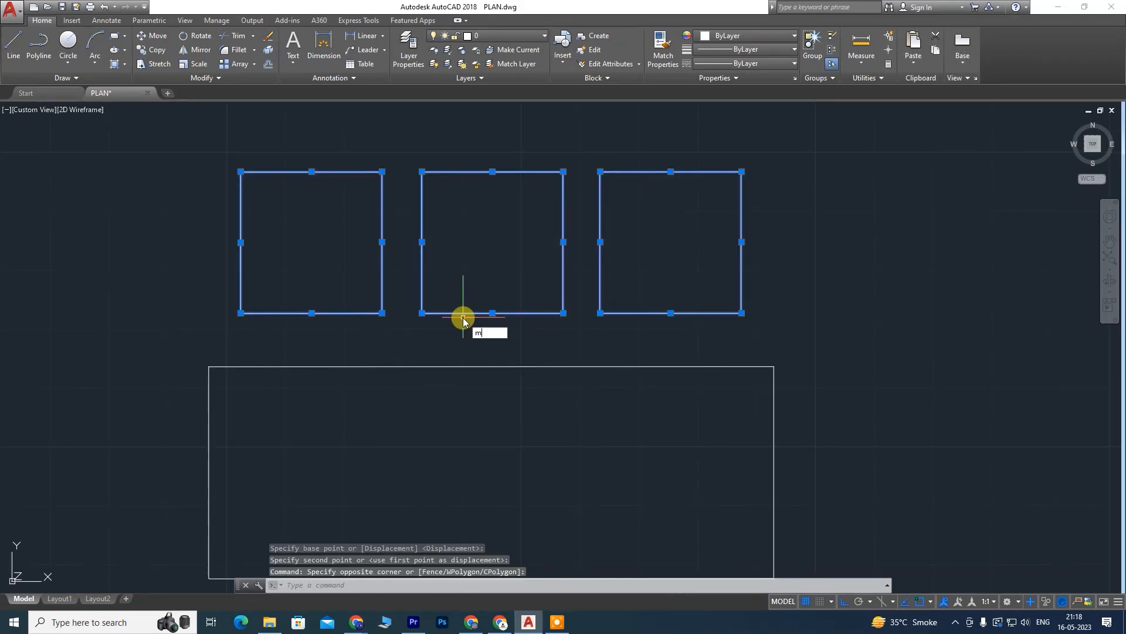
{"action": "key", "text": "Return"}
{"action": "left_click", "coordinate": [493, 313]}
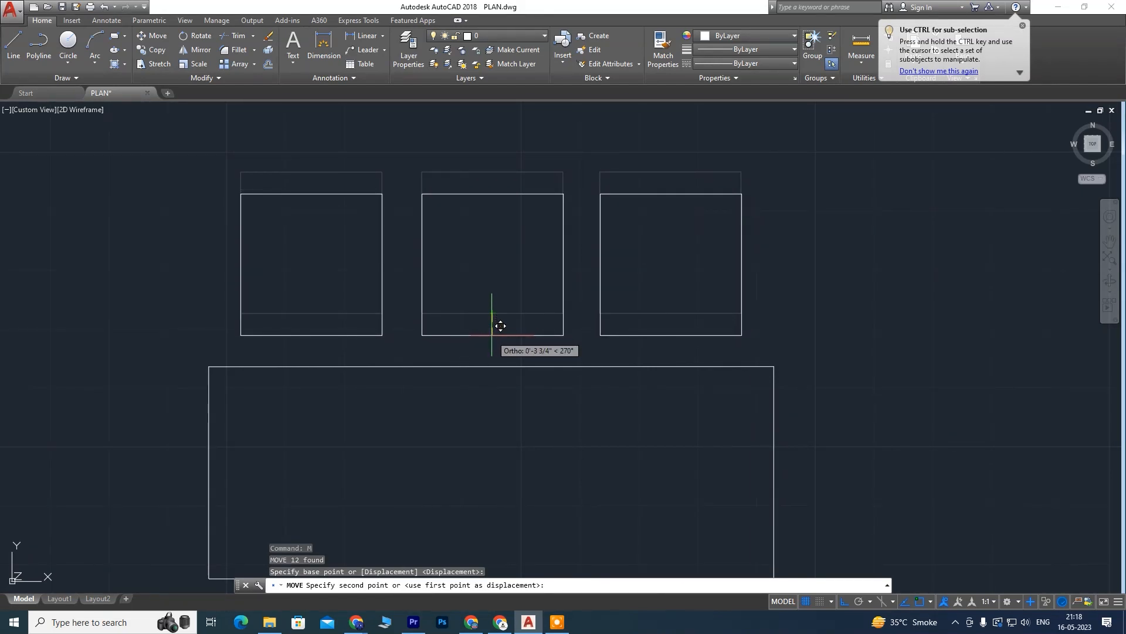
{"action": "type", "text": "10"}
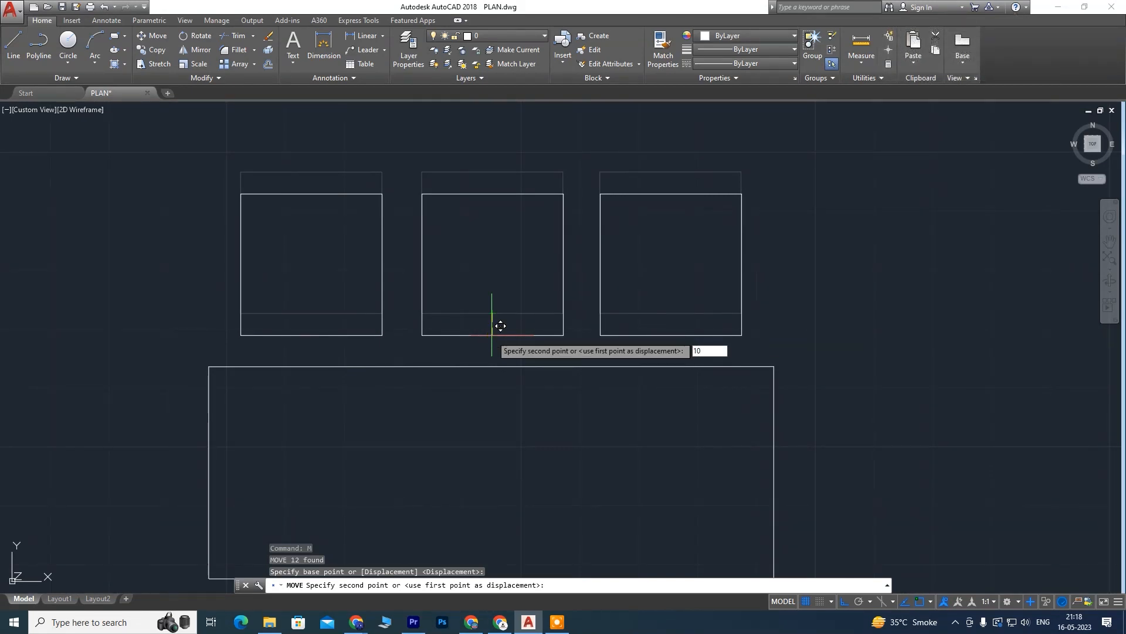
{"action": "key", "text": "Return"}
{"action": "key", "text": "ctrl+z"}
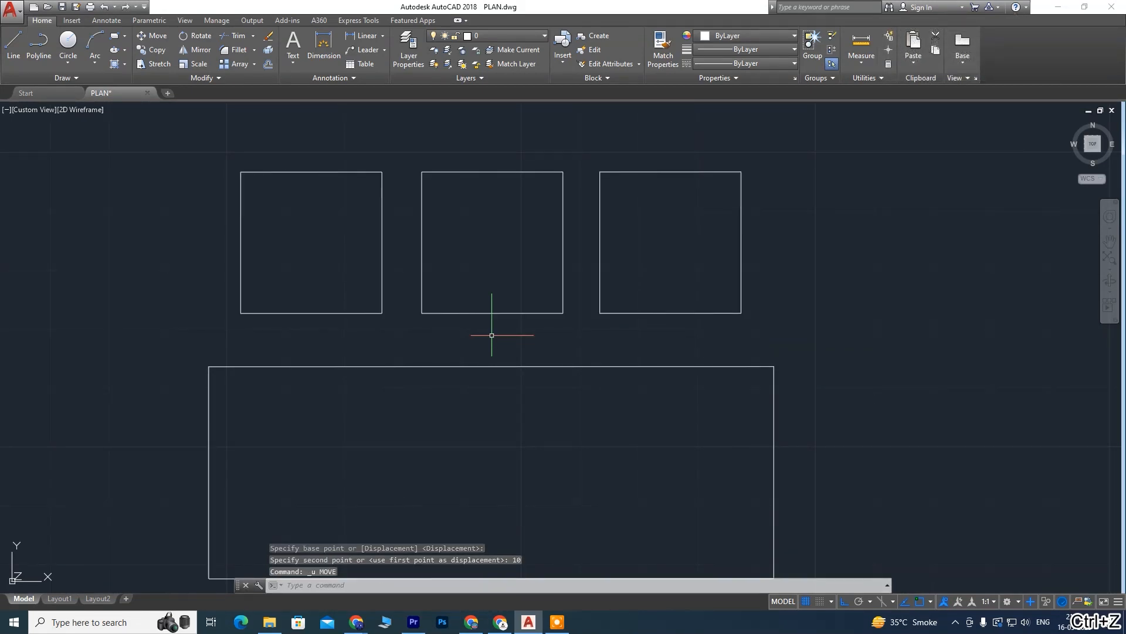
{"action": "key", "text": "ctrl+z"}
Step: Move all three squares 6 inches straight down toward the large rectangle, using the middle square's bottom midpoint as base point
{"action": "left_click", "coordinate": [257, 143]}
{"action": "left_click", "coordinate": [865, 327]}
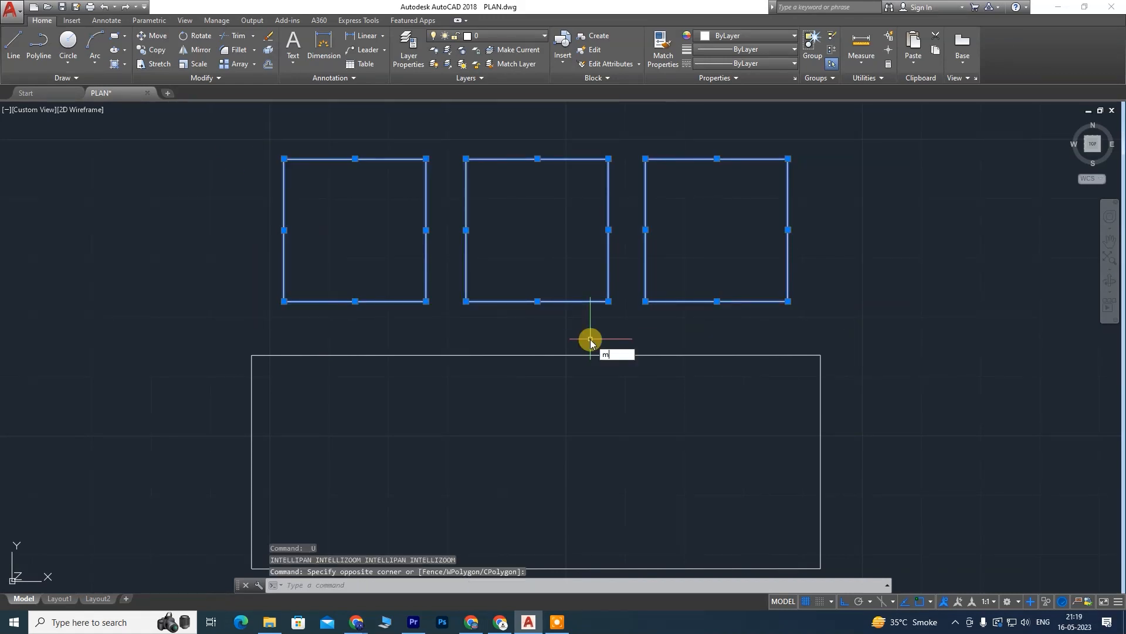
{"action": "key", "text": "Return"}
{"action": "left_click", "coordinate": [537, 301]}
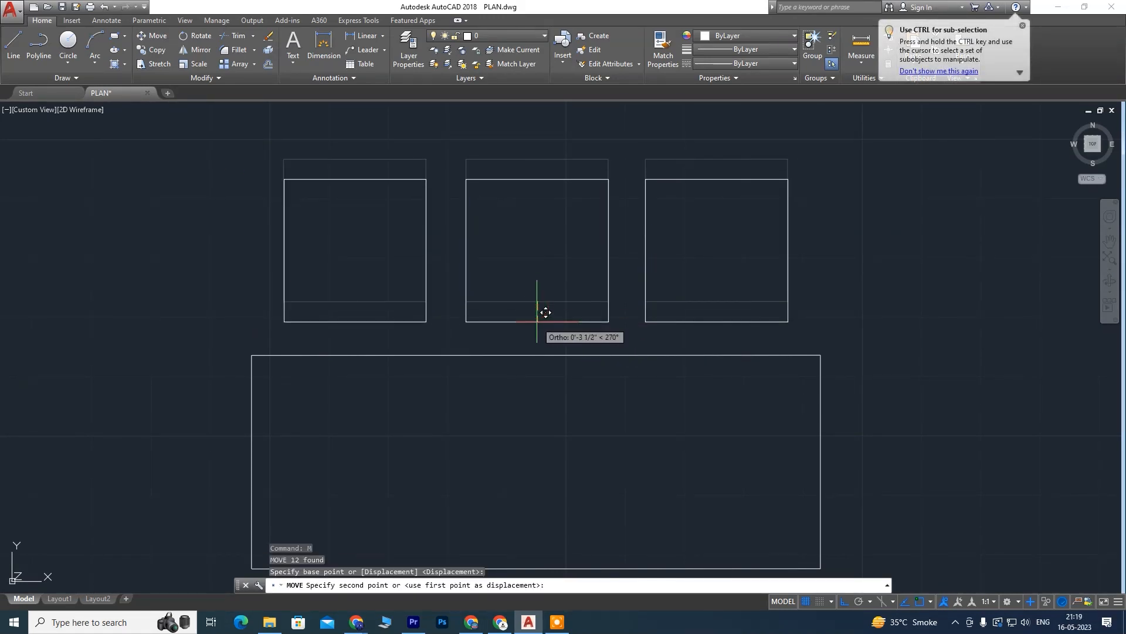
{"action": "type", "text": "6"}
{"action": "key", "text": "Return"}
Step: Draw a vertical centre line through the large rectangle's midpoint, extending above the squares and below the rectangle
{"action": "scroll", "coordinate": [486, 385], "scroll_direction": "down", "scroll_amount": 4}
{"action": "scroll", "coordinate": [495, 385], "scroll_direction": "up", "scroll_amount": 2}
{"action": "middle_click_drag", "start_coordinate": [405, 273], "coordinate": [419, 333]}
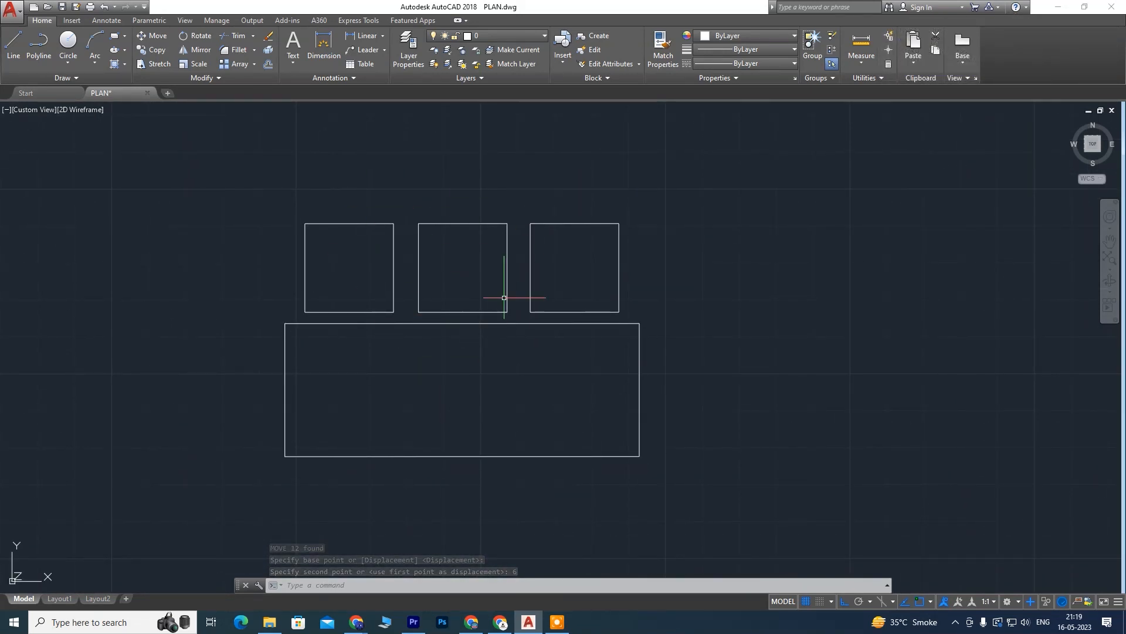
{"action": "middle_click_drag", "start_coordinate": [437, 352], "coordinate": [463, 365]}
{"action": "scroll", "coordinate": [468, 301], "scroll_direction": "up", "scroll_amount": 2}
{"action": "scroll", "coordinate": [477, 284], "scroll_direction": "down", "scroll_amount": 2}
{"action": "middle_click_drag", "start_coordinate": [446, 315], "coordinate": [388, 322]}
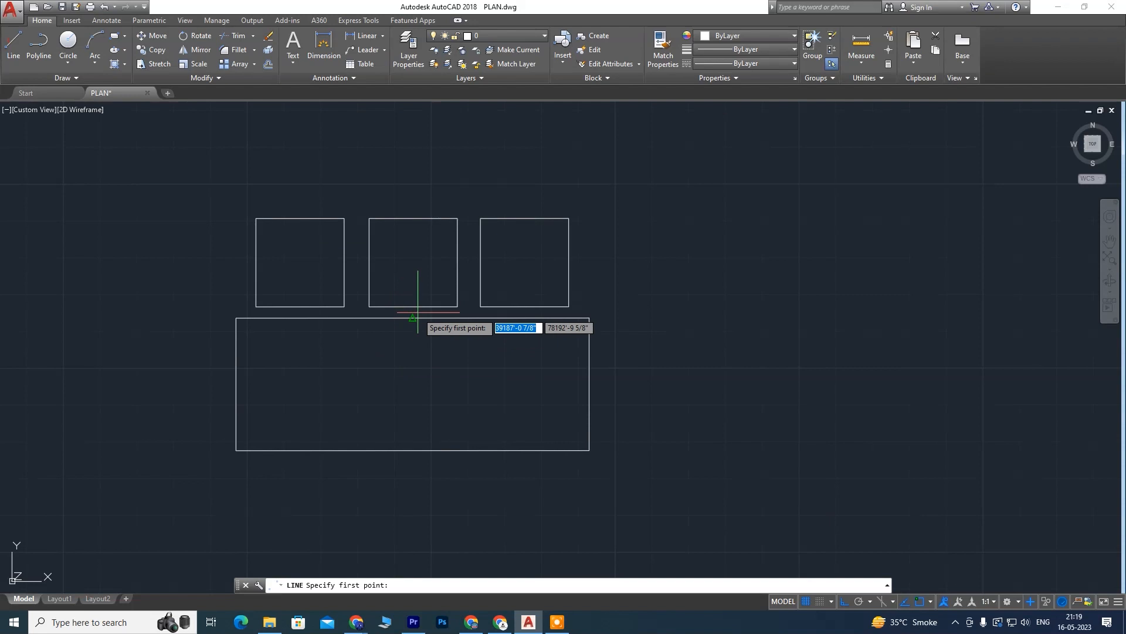
{"action": "left_click", "coordinate": [413, 127]}
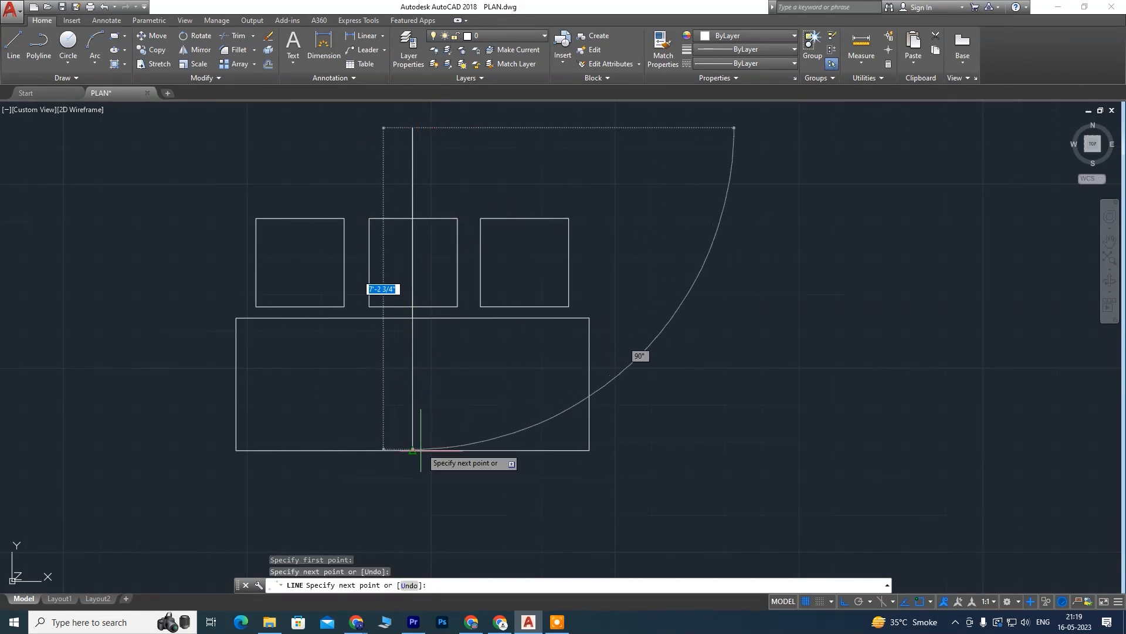
{"action": "left_click", "coordinate": [412, 510]}
{"action": "key", "text": "Escape"}
Step: Examine how the midpoint of the middle square's upper edge lines up with the vertical centre line
{"action": "scroll", "coordinate": [440, 318], "scroll_direction": "up", "scroll_amount": 4}
{"action": "scroll", "coordinate": [424, 292], "scroll_direction": "down", "scroll_amount": 2}
{"action": "middle_click_drag", "start_coordinate": [508, 319], "coordinate": [571, 395]}
{"action": "scroll", "coordinate": [463, 260], "scroll_direction": "up", "scroll_amount": 2}
{"action": "middle_click_drag", "start_coordinate": [491, 323], "coordinate": [532, 241]}
{"action": "scroll", "coordinate": [533, 271], "scroll_direction": "down", "scroll_amount": 2}
{"action": "middle_click_drag", "start_coordinate": [545, 191], "coordinate": [527, 239]}
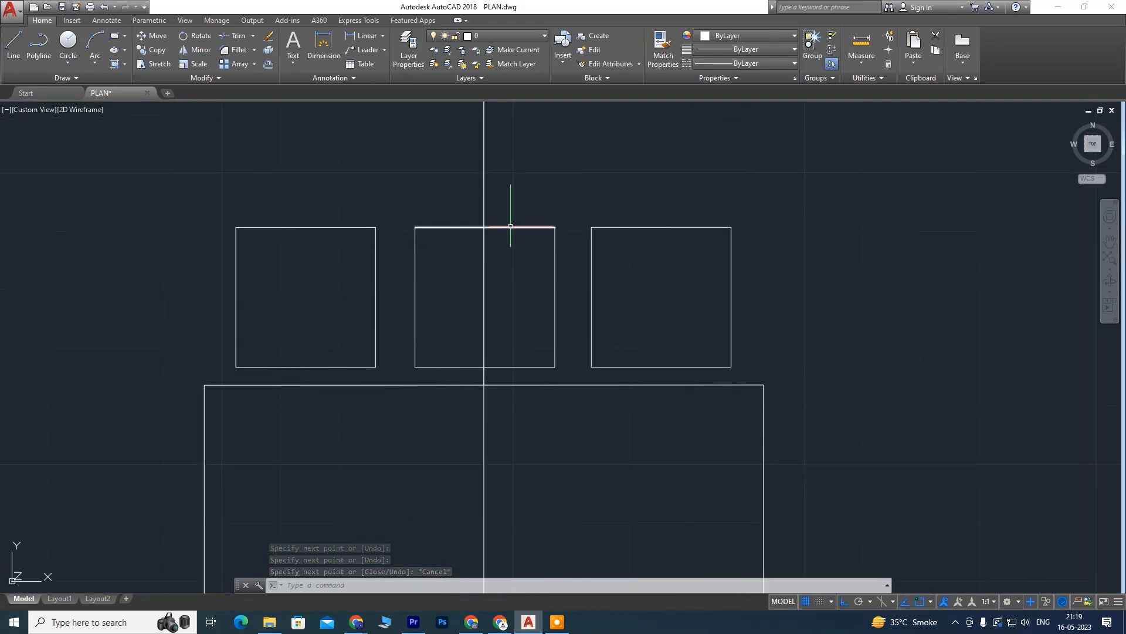
{"action": "left_click", "coordinate": [511, 225]}
{"action": "scroll", "coordinate": [489, 230], "scroll_direction": "up", "scroll_amount": 6}
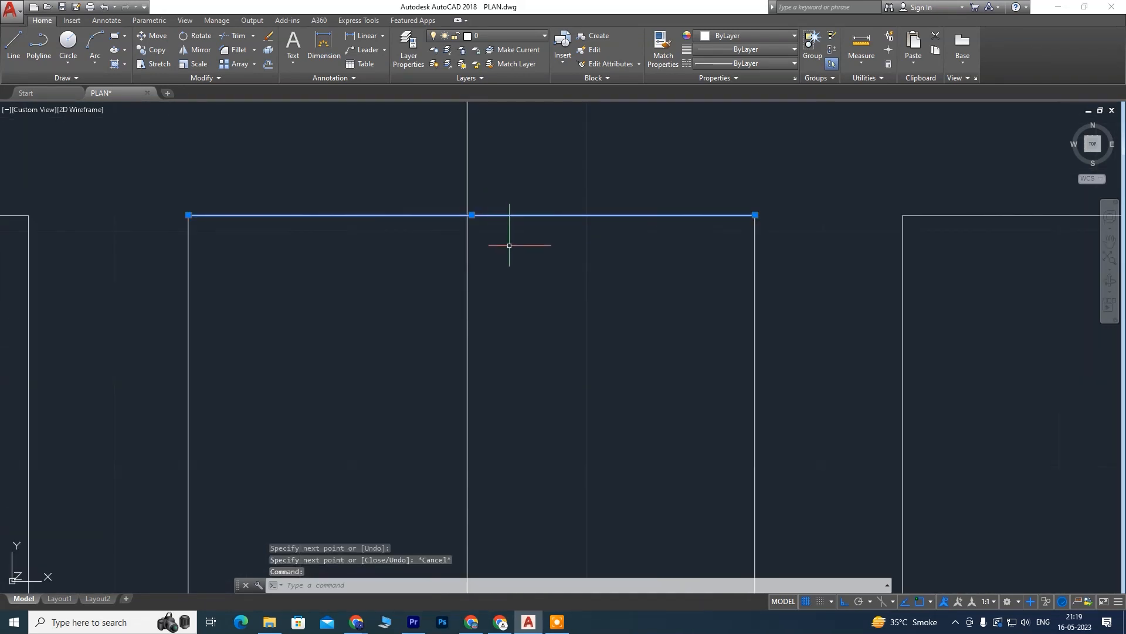
{"action": "scroll", "coordinate": [527, 244], "scroll_direction": "down", "scroll_amount": 6}
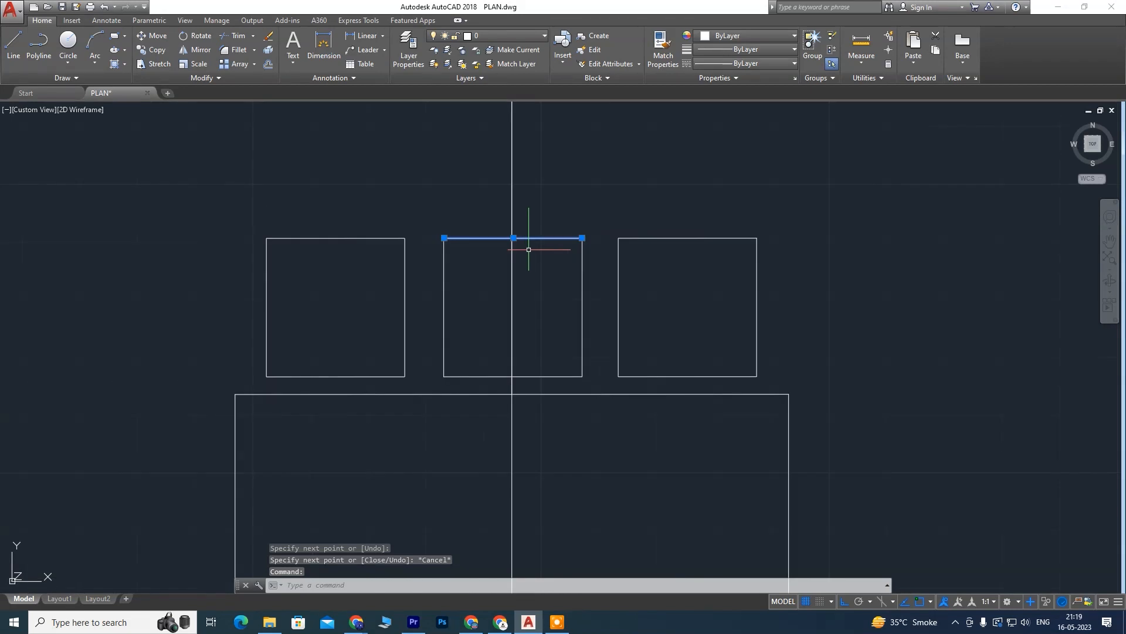
Step: Move all three squares about 1/8" left so the middle square's upper-edge midpoint sits on the vertical centre line
{"action": "left_click", "coordinate": [235, 224]}
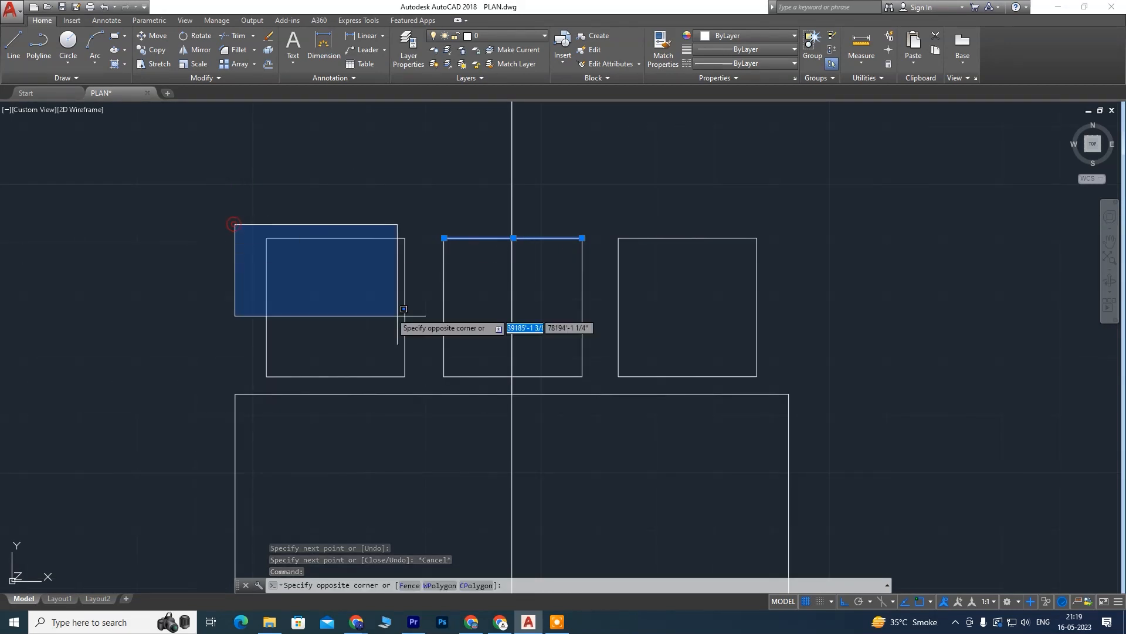
{"action": "left_click", "coordinate": [790, 382]}
{"action": "scroll", "coordinate": [520, 244], "scroll_direction": "up", "scroll_amount": 4}
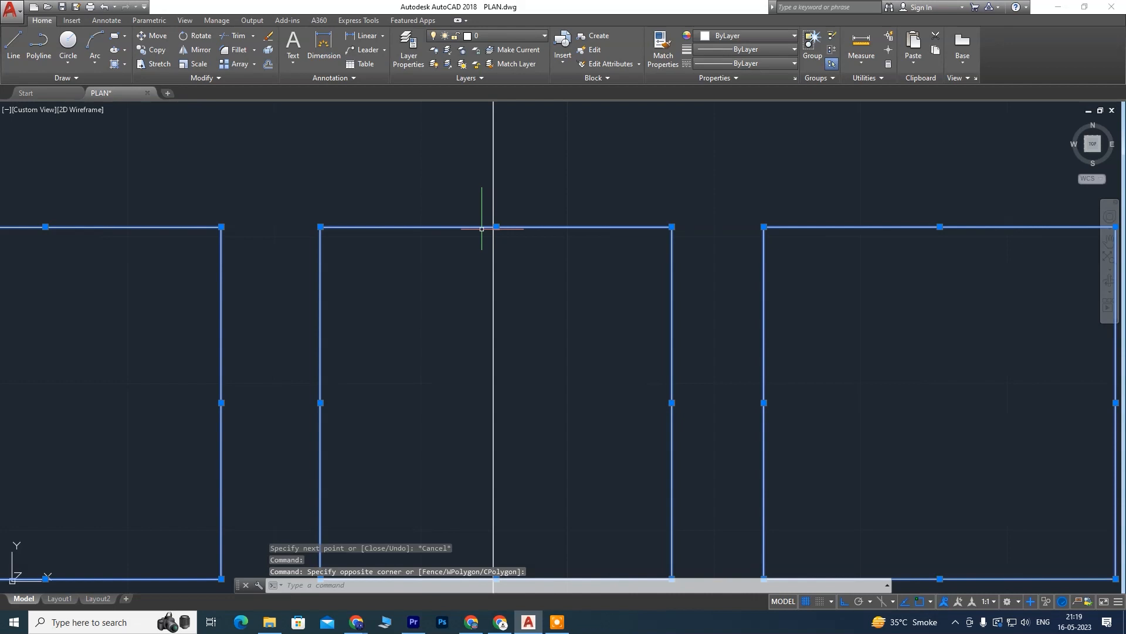
{"action": "type", "text": "m"}
{"action": "key", "text": "Return"}
{"action": "scroll", "coordinate": [499, 226], "scroll_direction": "up", "scroll_amount": 3}
{"action": "left_click", "coordinate": [424, 197]}
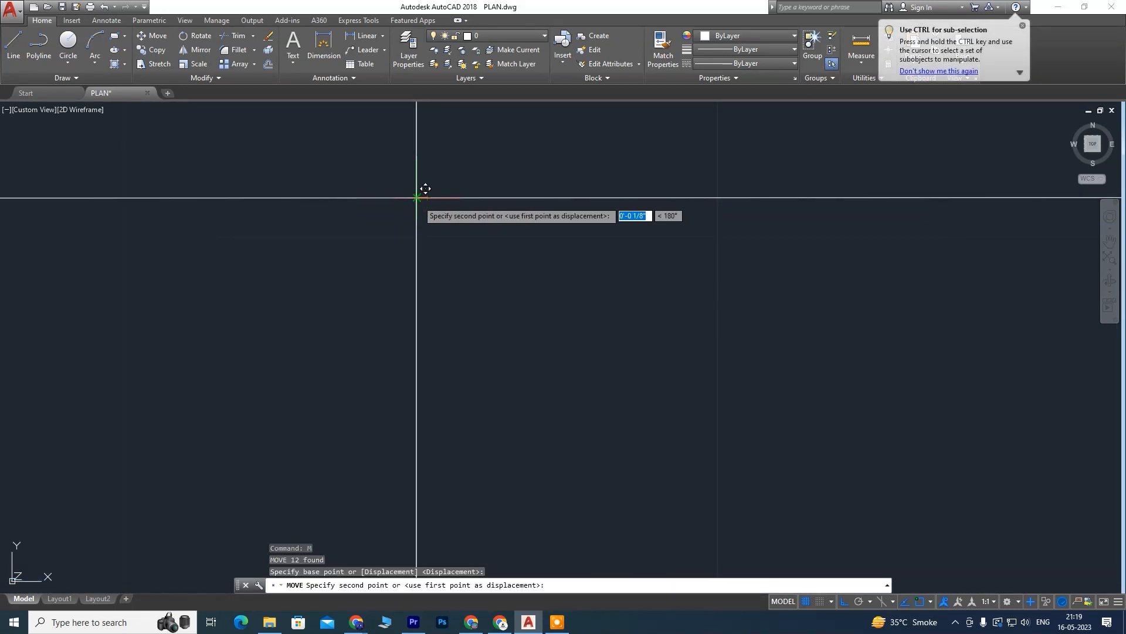
{"action": "left_click", "coordinate": [417, 200]}
Step: Erase both overlapping segments of the vertical centre line
{"action": "scroll", "coordinate": [590, 273], "scroll_direction": "down", "scroll_amount": 4}
{"action": "scroll", "coordinate": [592, 267], "scroll_direction": "down", "scroll_amount": 3}
{"action": "middle_click_drag", "start_coordinate": [606, 291], "coordinate": [528, 239]}
{"action": "key", "text": "Escape"}
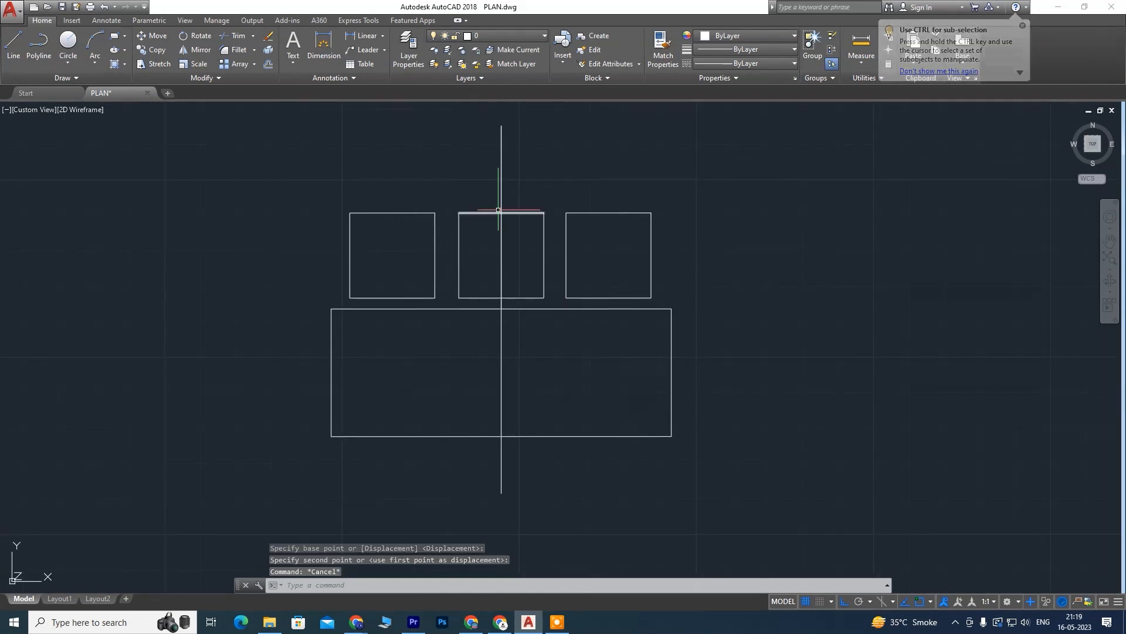
{"action": "left_click", "coordinate": [501, 178]}
{"action": "key", "text": "Delete"}
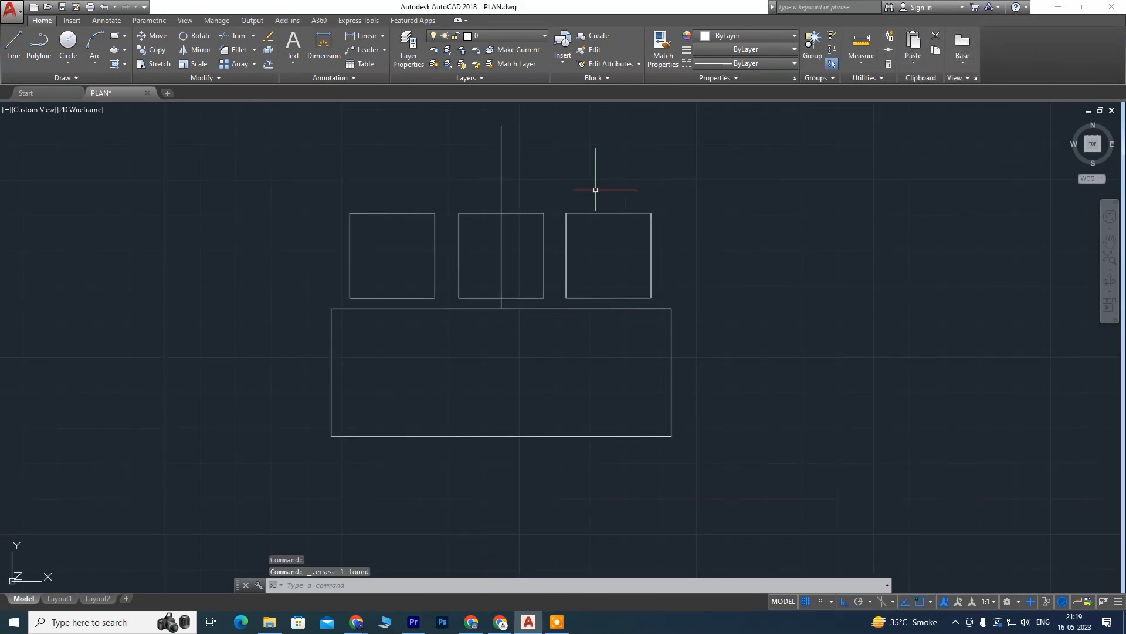
{"action": "left_click", "coordinate": [502, 179]}
{"action": "key", "text": "Delete"}
Step: Add linear dimensions across the two gaps between the squares, measured between their facing upper corners
{"action": "scroll", "coordinate": [515, 231], "scroll_direction": "up", "scroll_amount": 4}
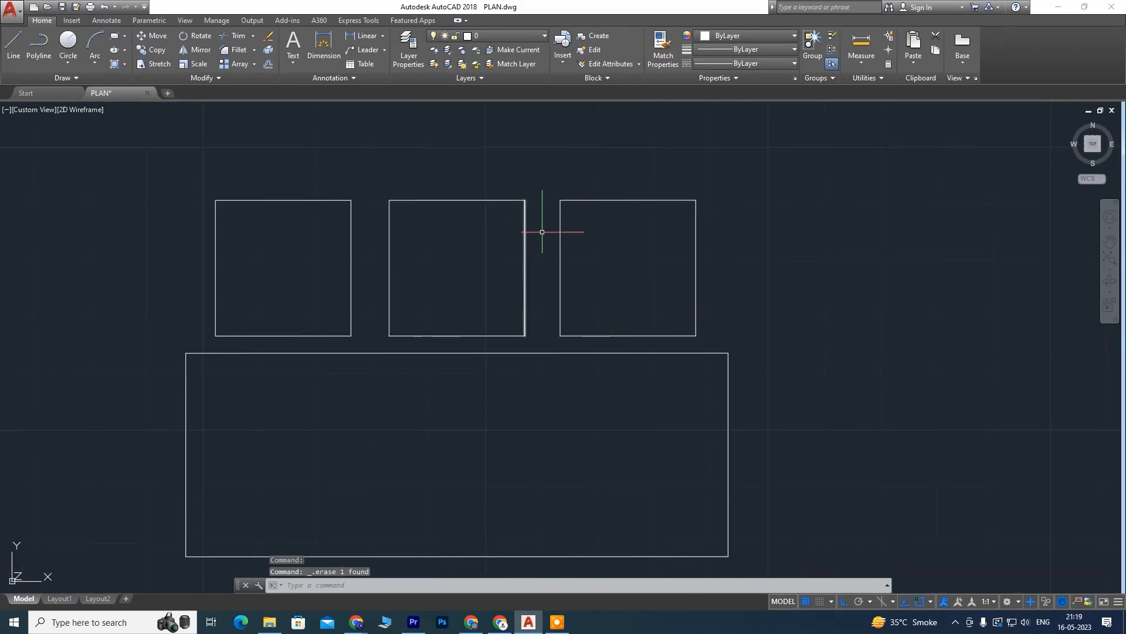
{"action": "middle_click_drag", "start_coordinate": [545, 234], "coordinate": [633, 284]}
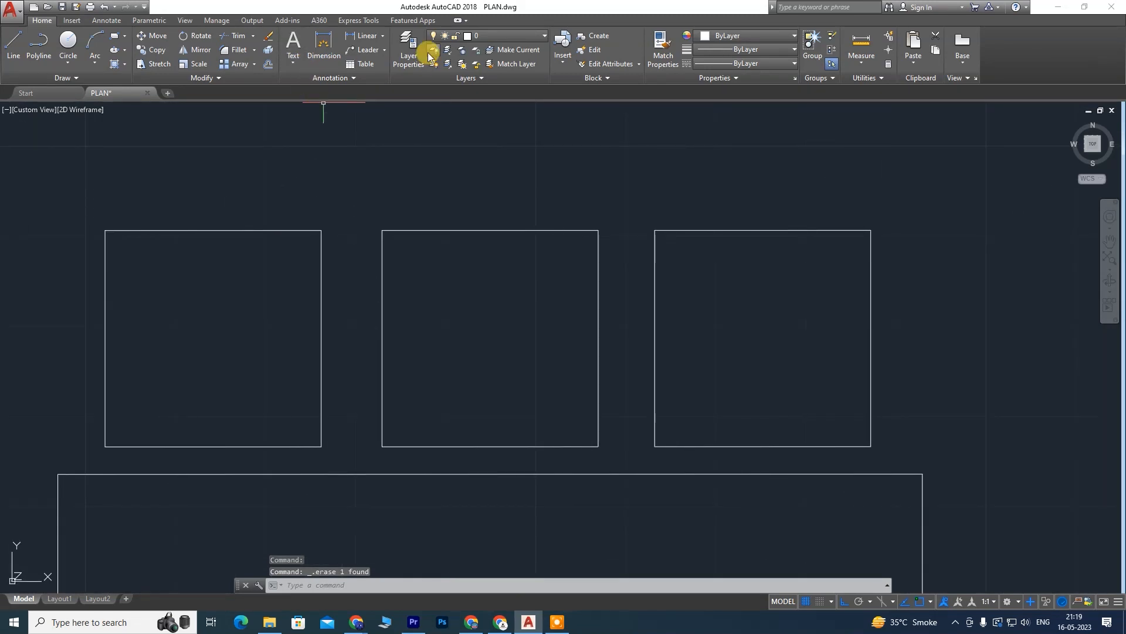
{"action": "left_click", "coordinate": [383, 39]}
{"action": "left_click", "coordinate": [369, 54]}
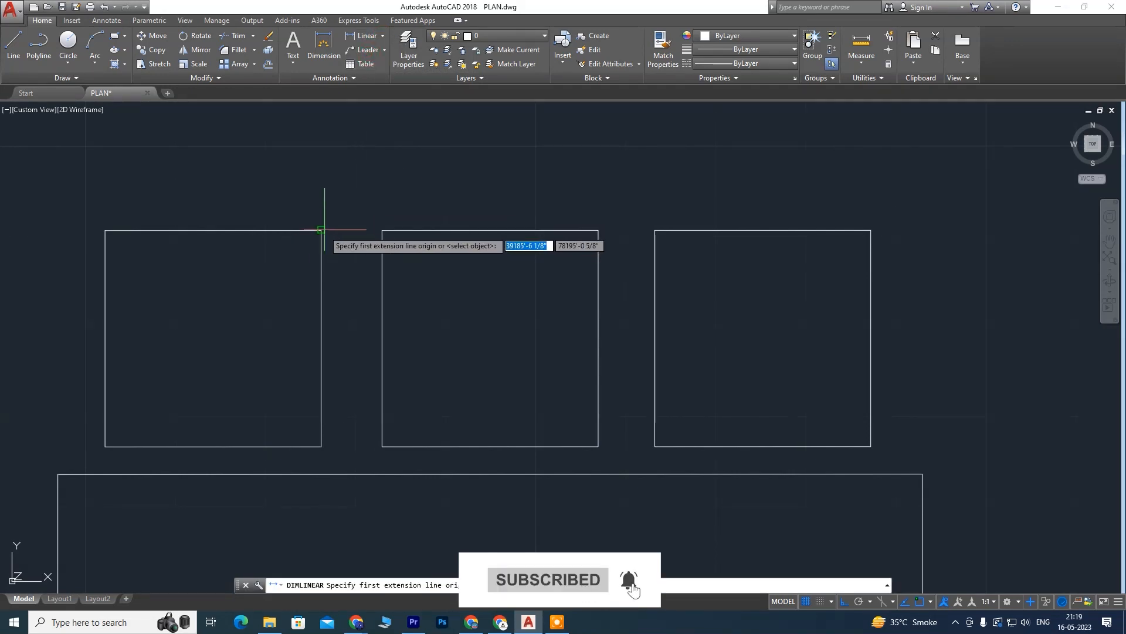
{"action": "left_click", "coordinate": [321, 230]}
{"action": "left_click", "coordinate": [381, 230]}
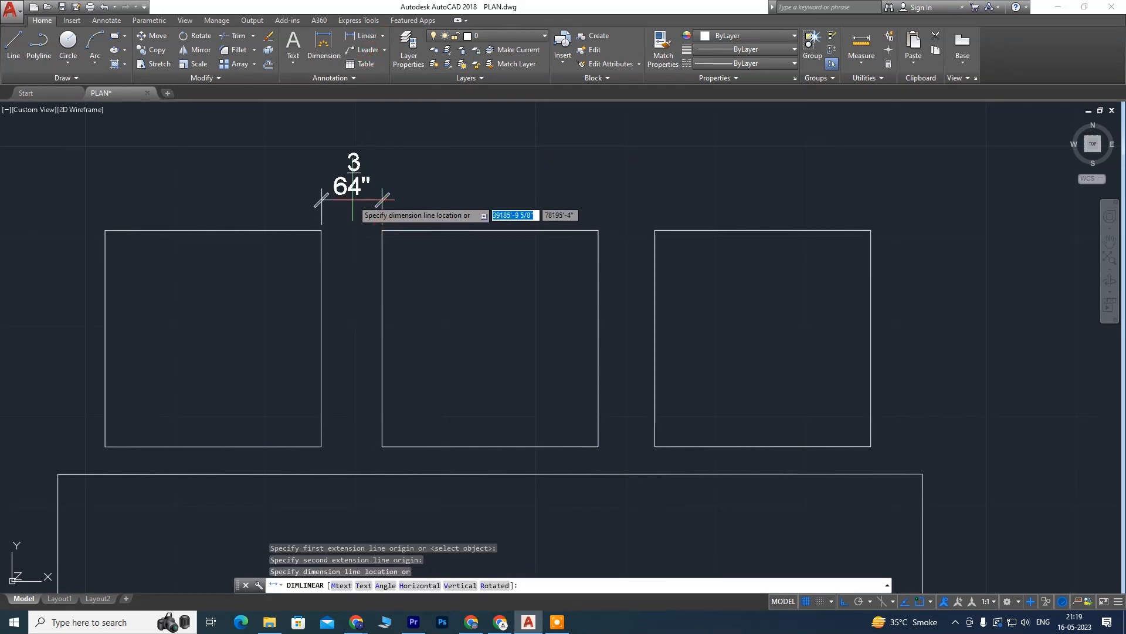
{"action": "left_click", "coordinate": [364, 203]}
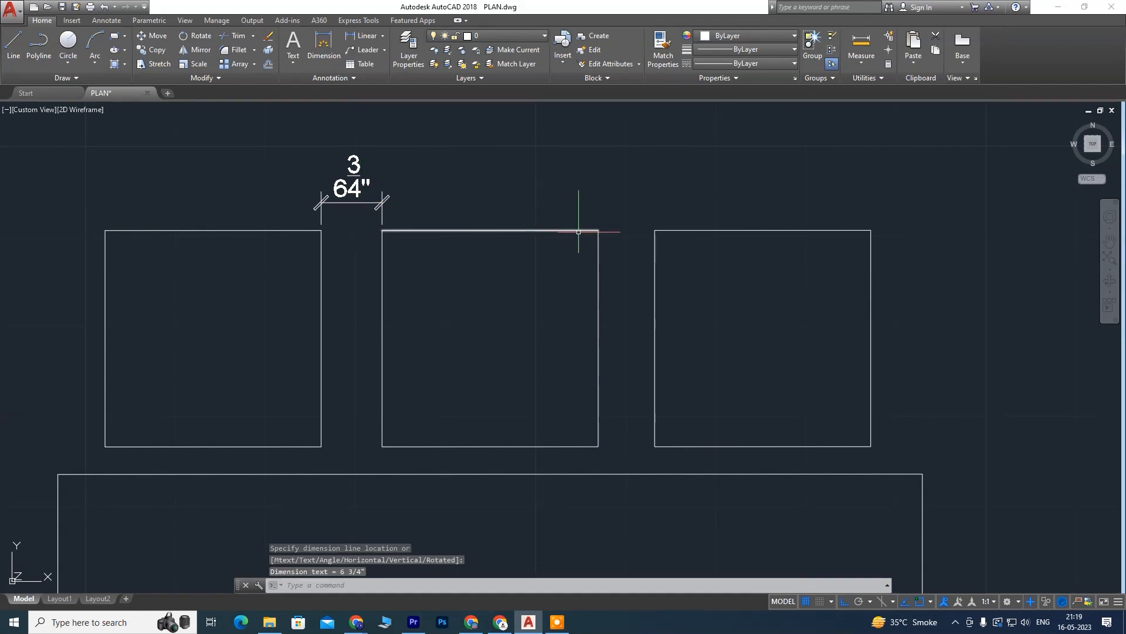
{"action": "key", "text": "Return"}
{"action": "left_click", "coordinate": [598, 230]}
{"action": "left_click", "coordinate": [655, 231]}
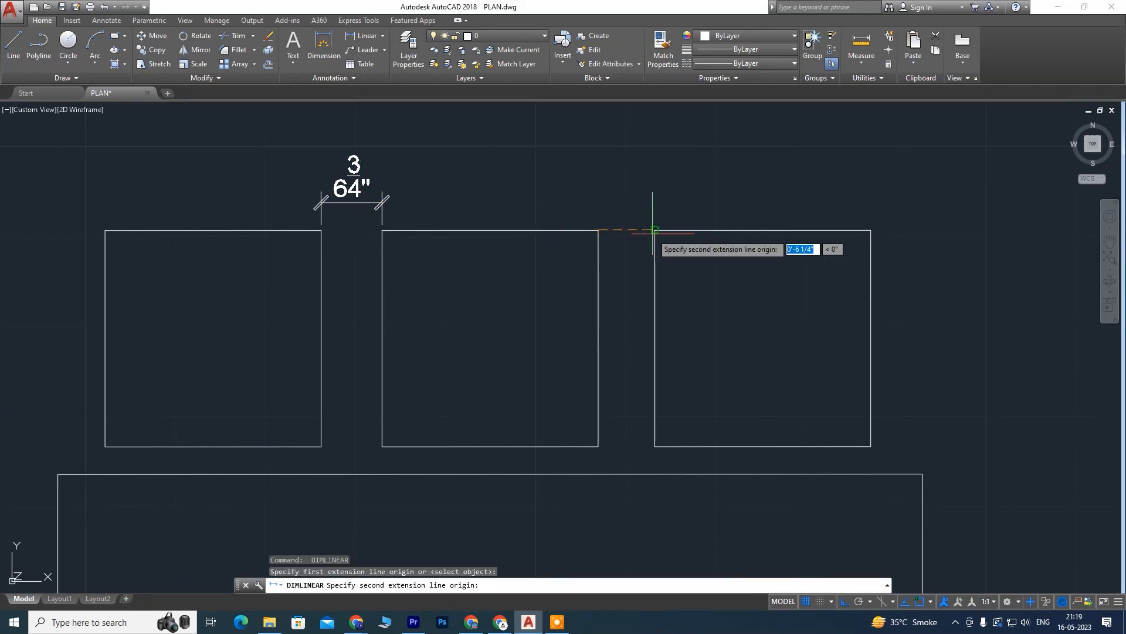
{"action": "left_click", "coordinate": [652, 198]}
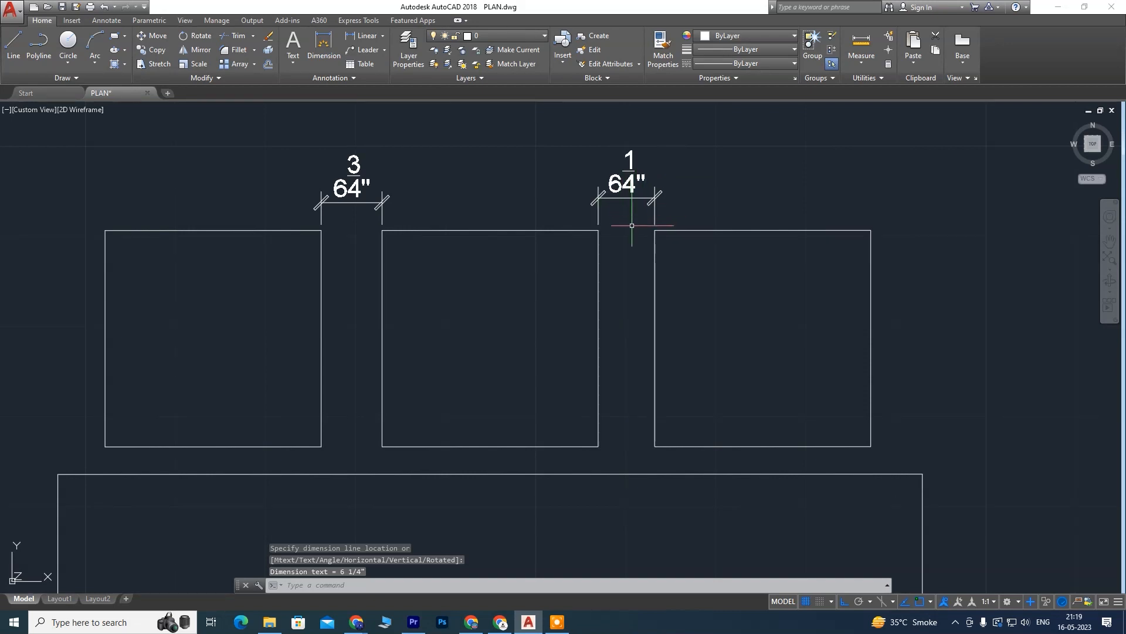
{"action": "left_click", "coordinate": [911, 223]}
{"action": "left_click", "coordinate": [620, 434]}
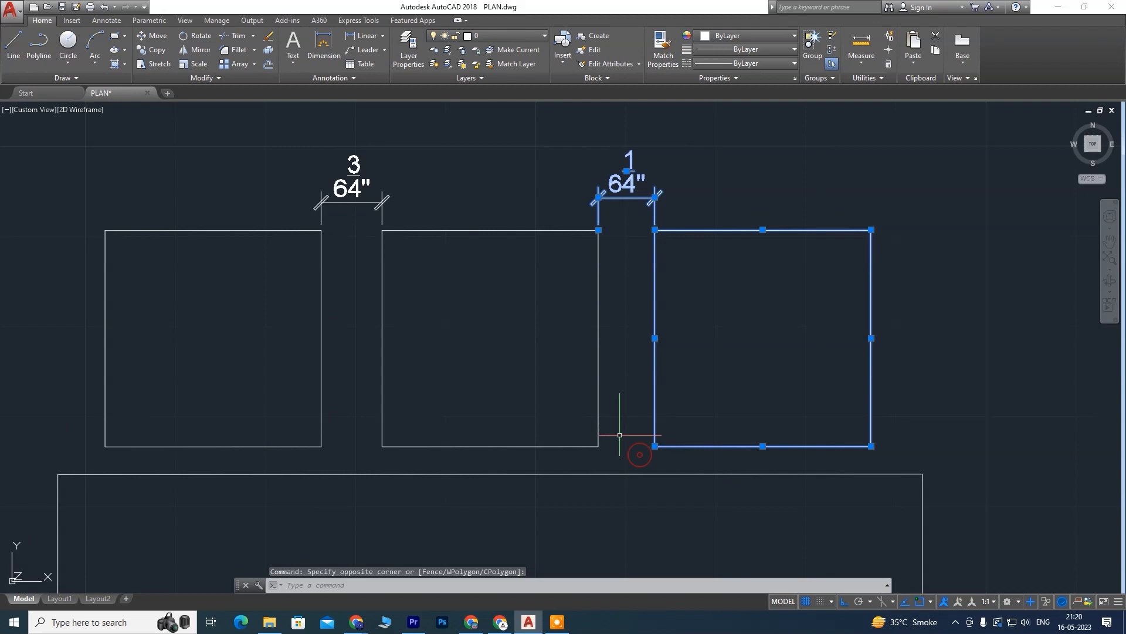
{"action": "type", "text": "m"}
{"action": "key", "text": "Return"}
{"action": "left_click", "coordinate": [654, 230]}
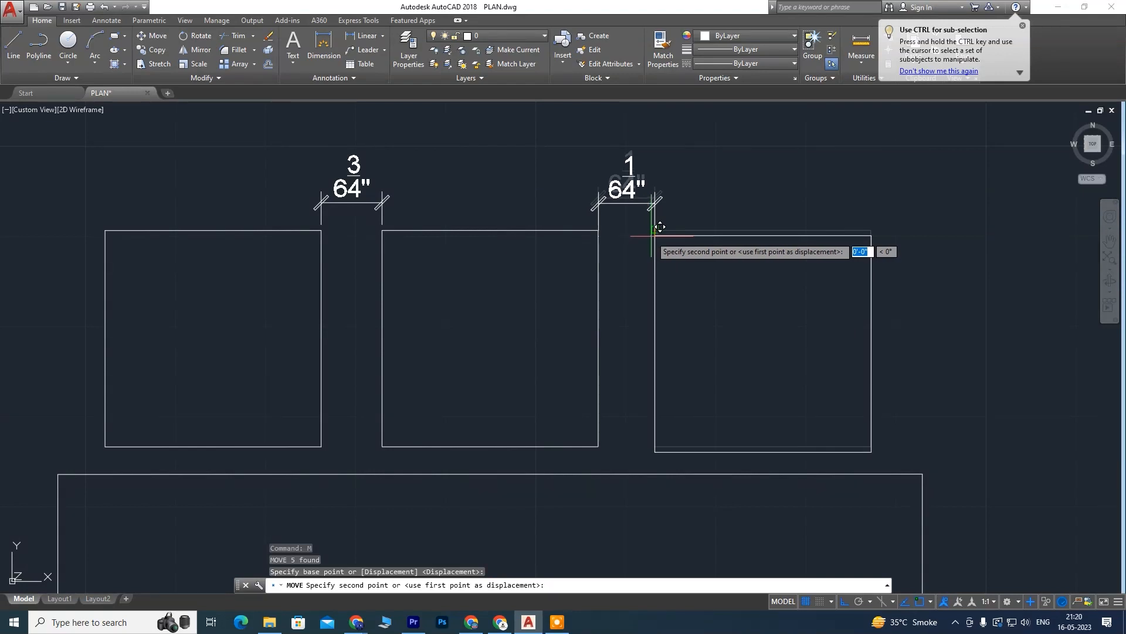
{"action": "key", "text": "Escape"}
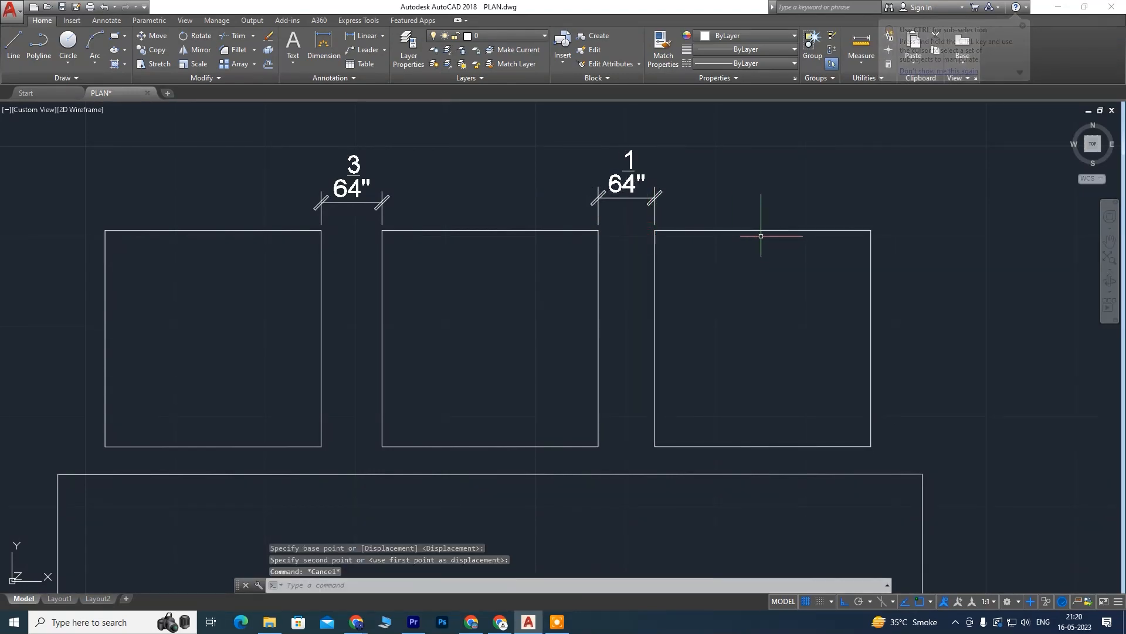
Step: Erase both linear dimensions above the gaps between the squares
{"action": "left_click", "coordinate": [636, 199]}
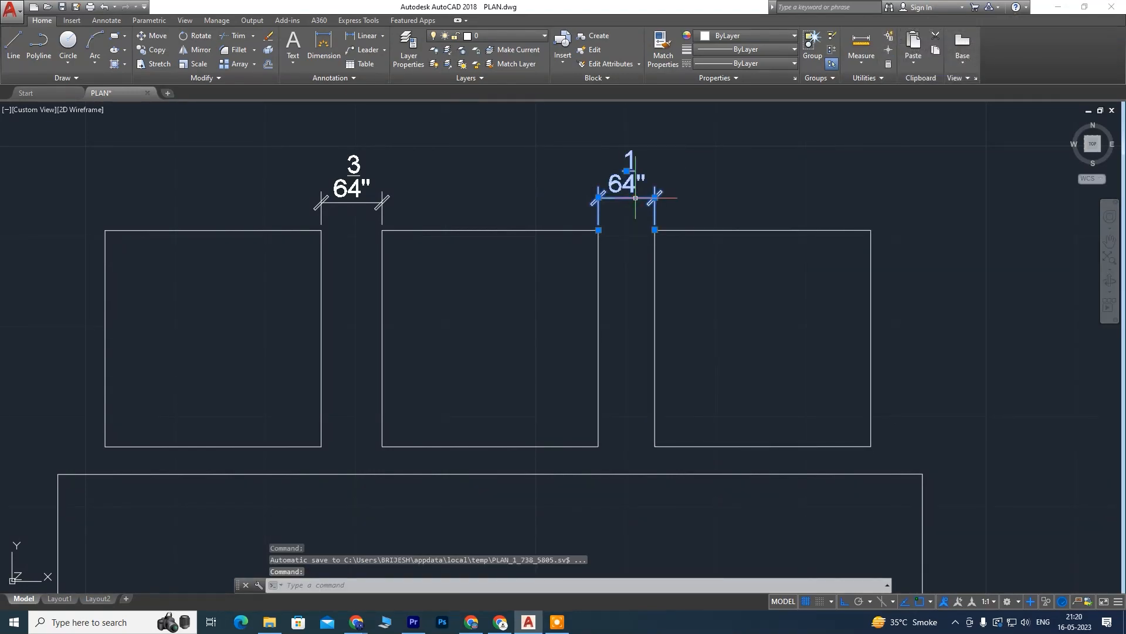
{"action": "key", "text": "Delete"}
{"action": "left_click", "coordinate": [358, 190]}
{"action": "key", "text": "Delete"}
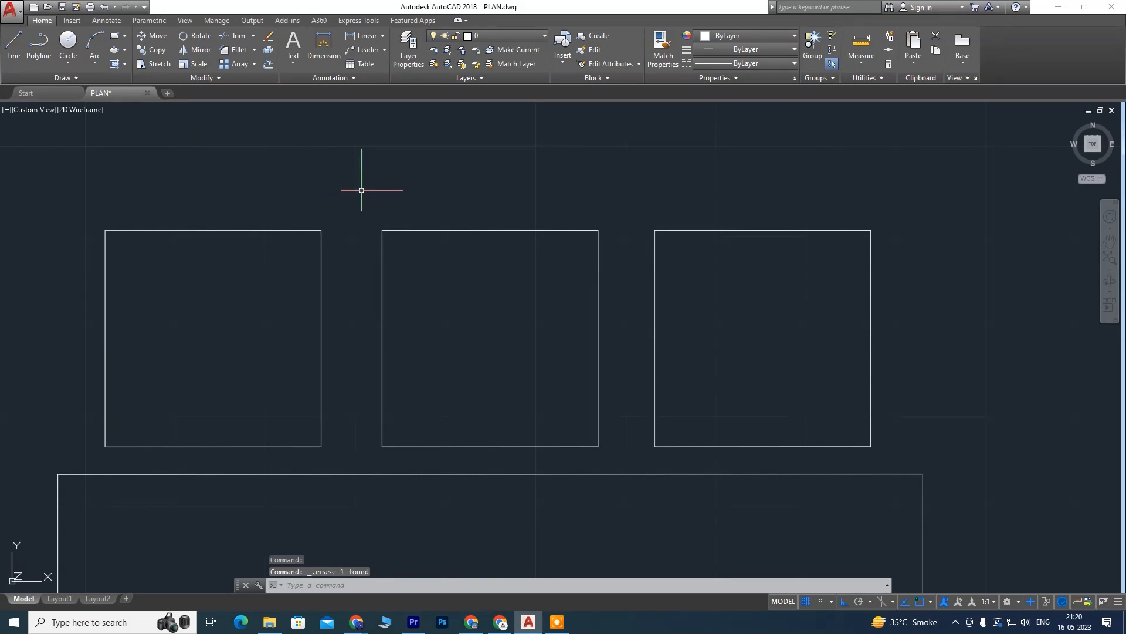
Step: Draw a rectangle from the left square's upper-right corner to the middle square's upper-left corner, spanning the gap
{"action": "scroll", "coordinate": [353, 234], "scroll_direction": "up", "scroll_amount": 2}
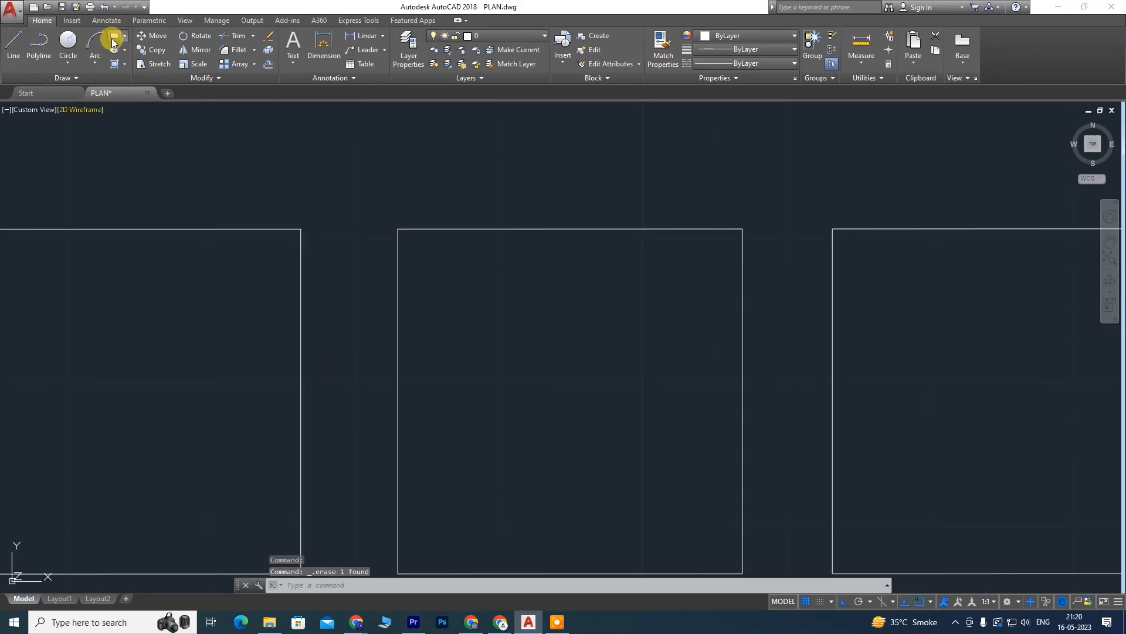
{"action": "left_click", "coordinate": [128, 57]}
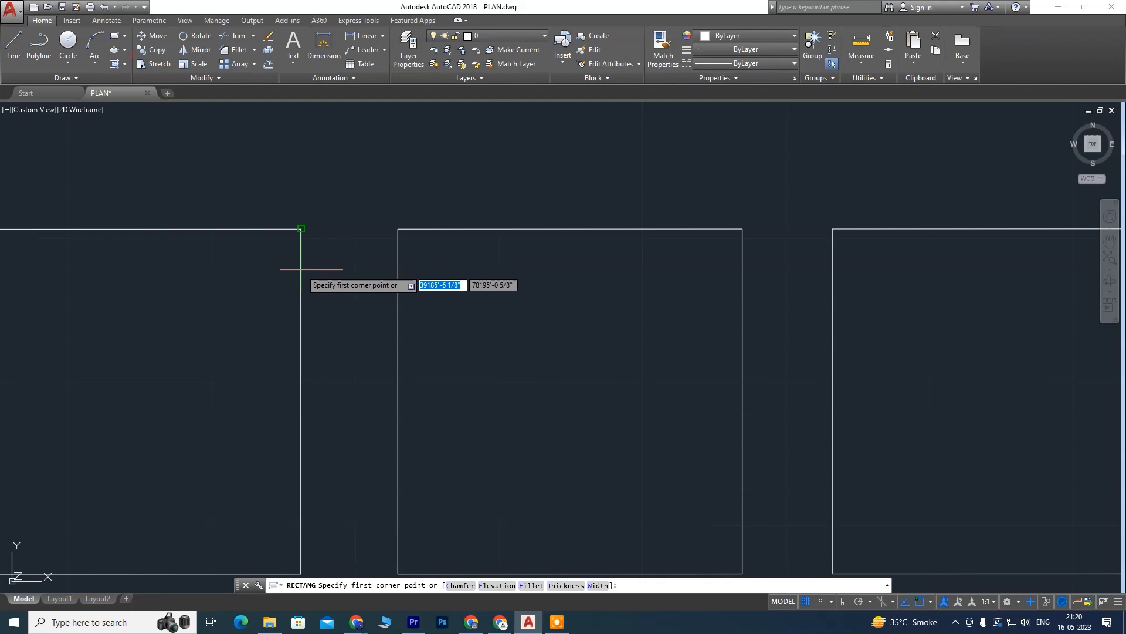
{"action": "left_click", "coordinate": [301, 228]}
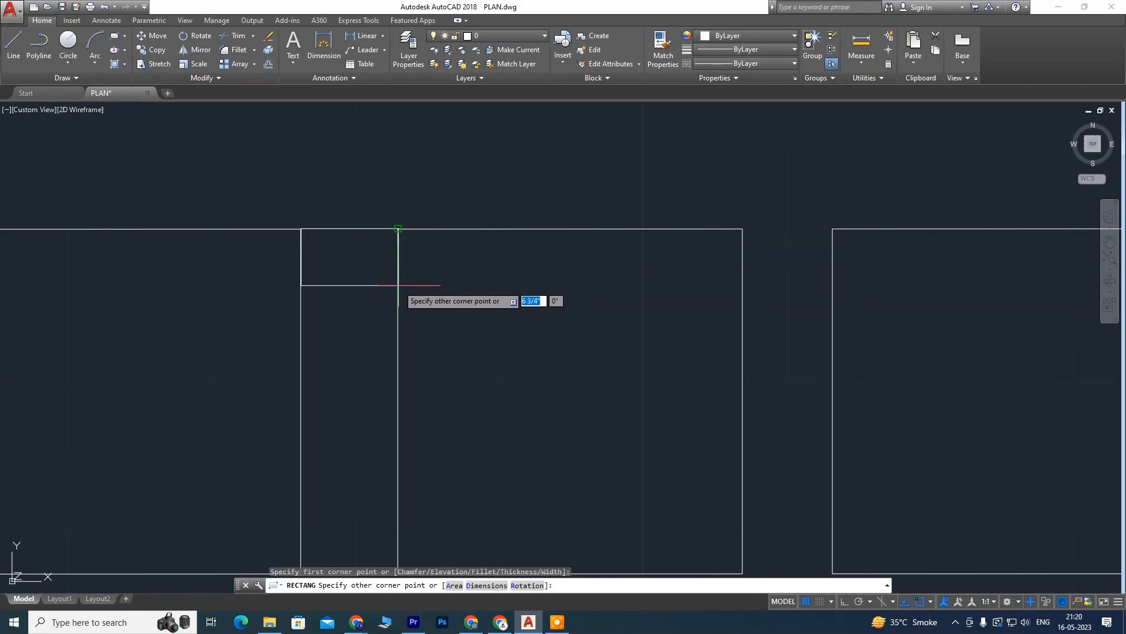
{"action": "left_click", "coordinate": [398, 285]}
{"action": "key", "text": "Escape"}
Step: Try to move the thin rectangle between the left and middle squares down the gap by its middle grip
{"action": "scroll", "coordinate": [456, 234], "scroll_direction": "down", "scroll_amount": 2}
{"action": "scroll", "coordinate": [370, 241], "scroll_direction": "up", "scroll_amount": 2}
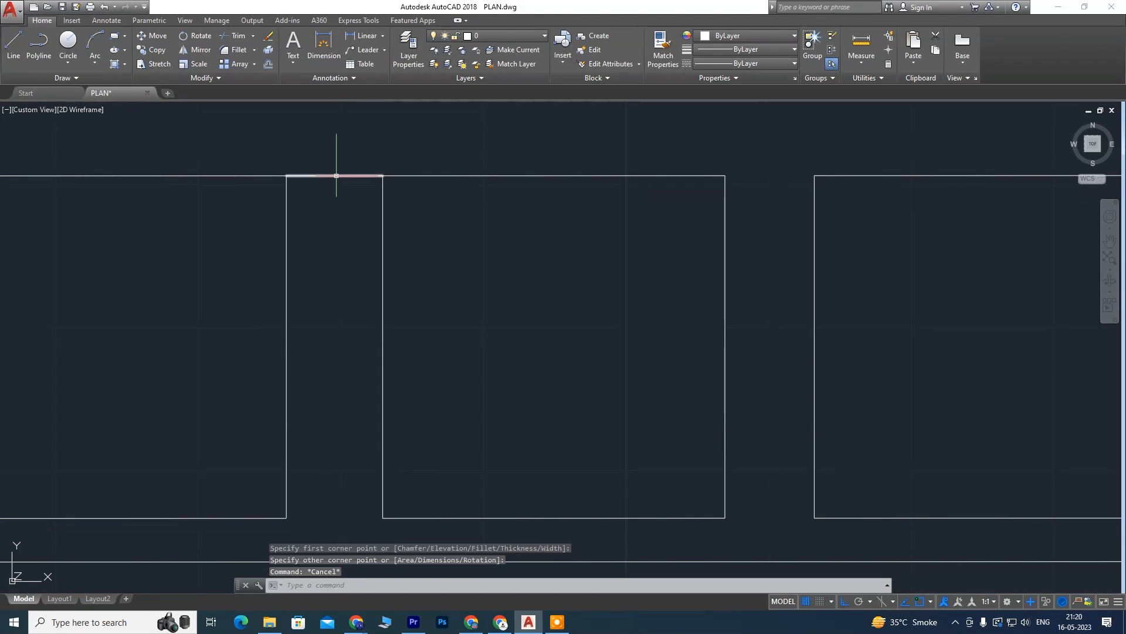
{"action": "left_click", "coordinate": [337, 175]}
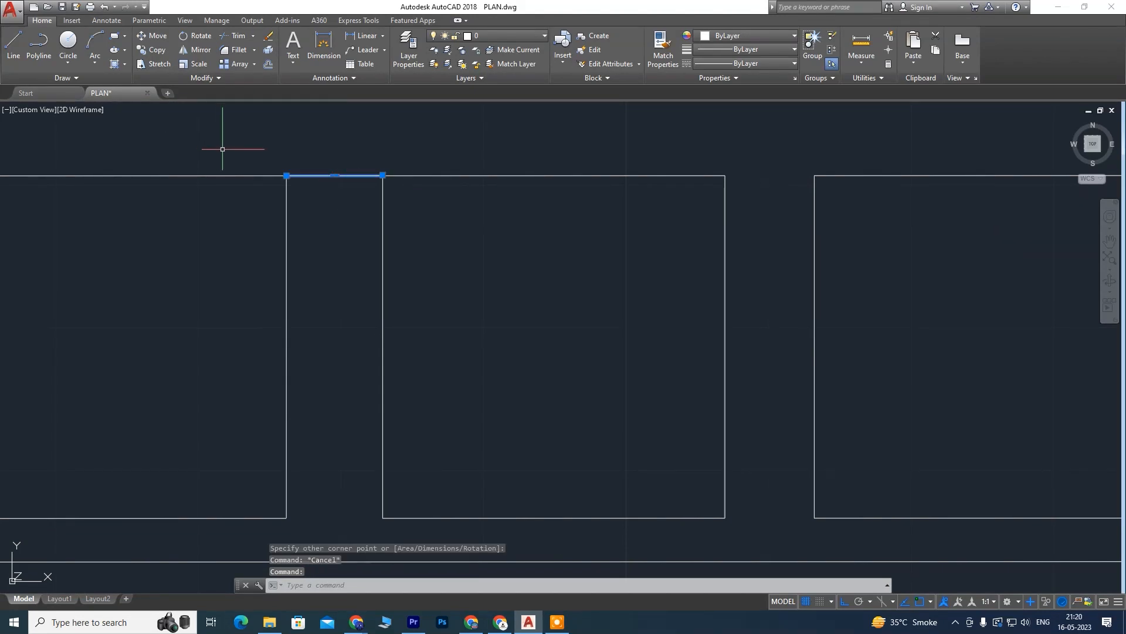
{"action": "left_click", "coordinate": [334, 176]}
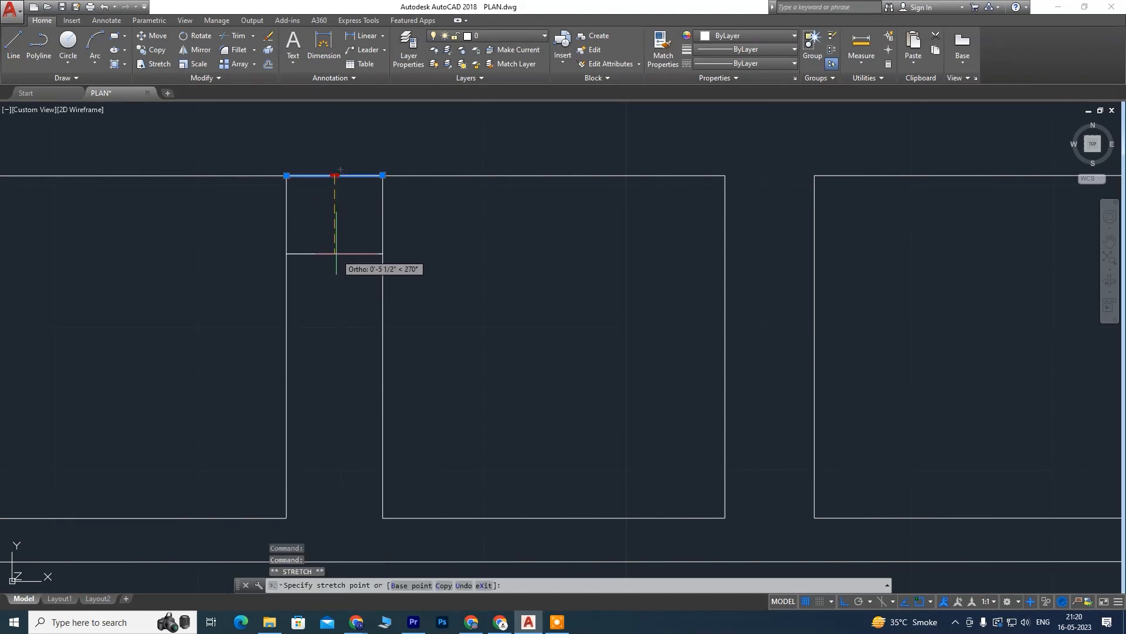
{"action": "scroll", "coordinate": [341, 252], "scroll_direction": "up", "scroll_amount": 8}
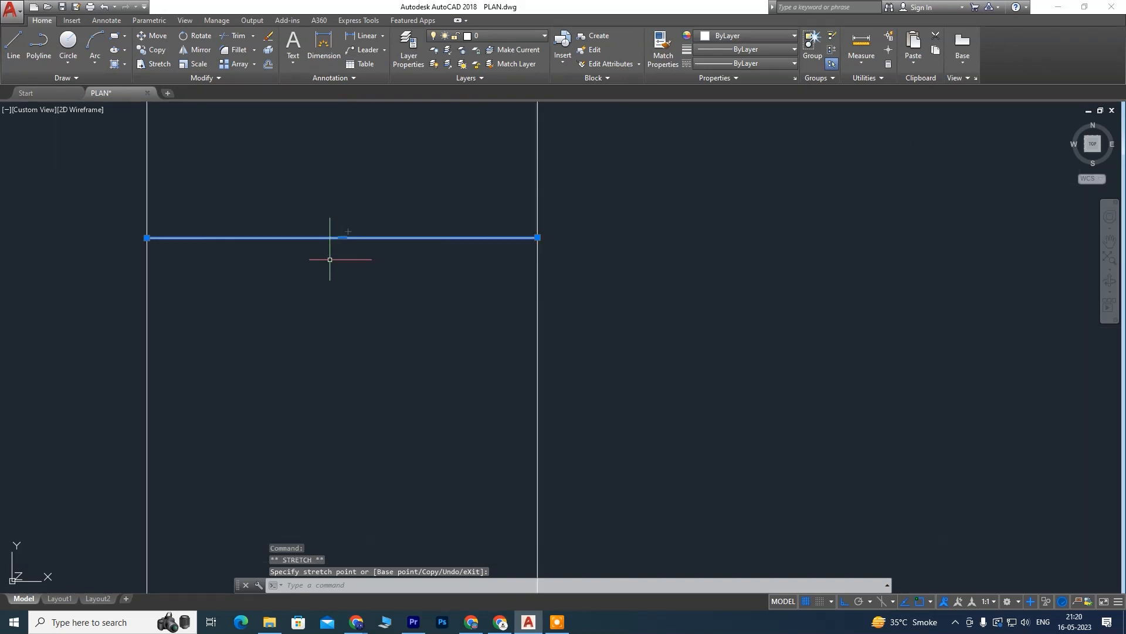
{"action": "scroll", "coordinate": [346, 185], "scroll_direction": "down", "scroll_amount": 5}
{"action": "middle_click_drag", "start_coordinate": [354, 235], "coordinate": [343, 311]}
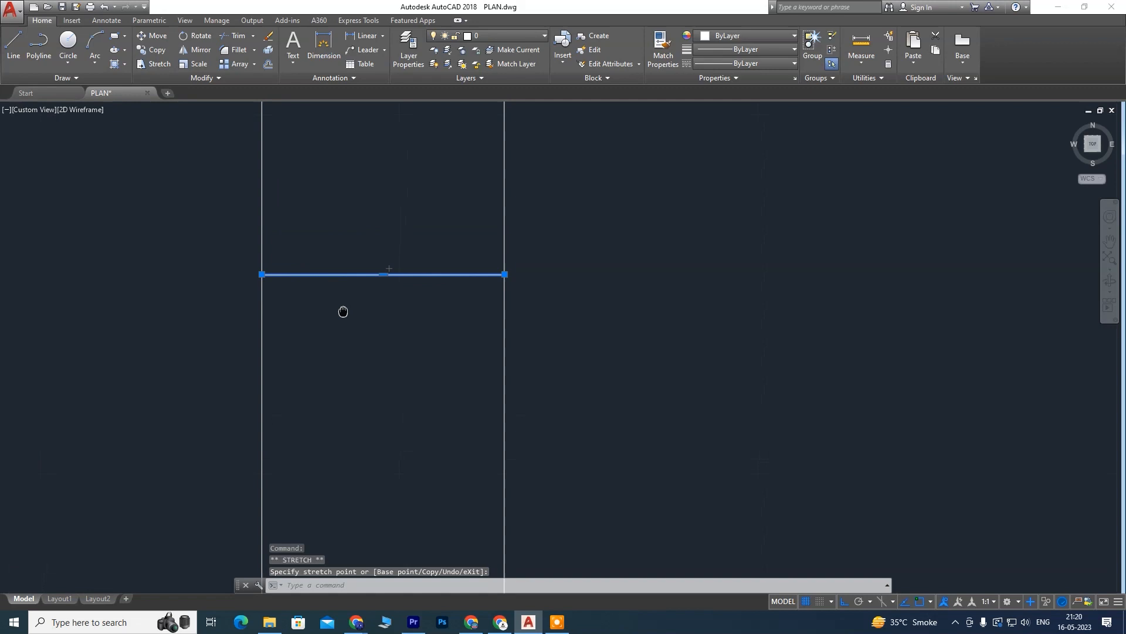
Step: Undo the grip edit and the thin rectangle drawn between the left and middle squares' upper corners
{"action": "key", "text": "ctrl+z"}
{"action": "key", "text": "ctrl+z"}
{"action": "key", "text": "ctrl+z"}
{"action": "key", "text": "ctrl+z"}
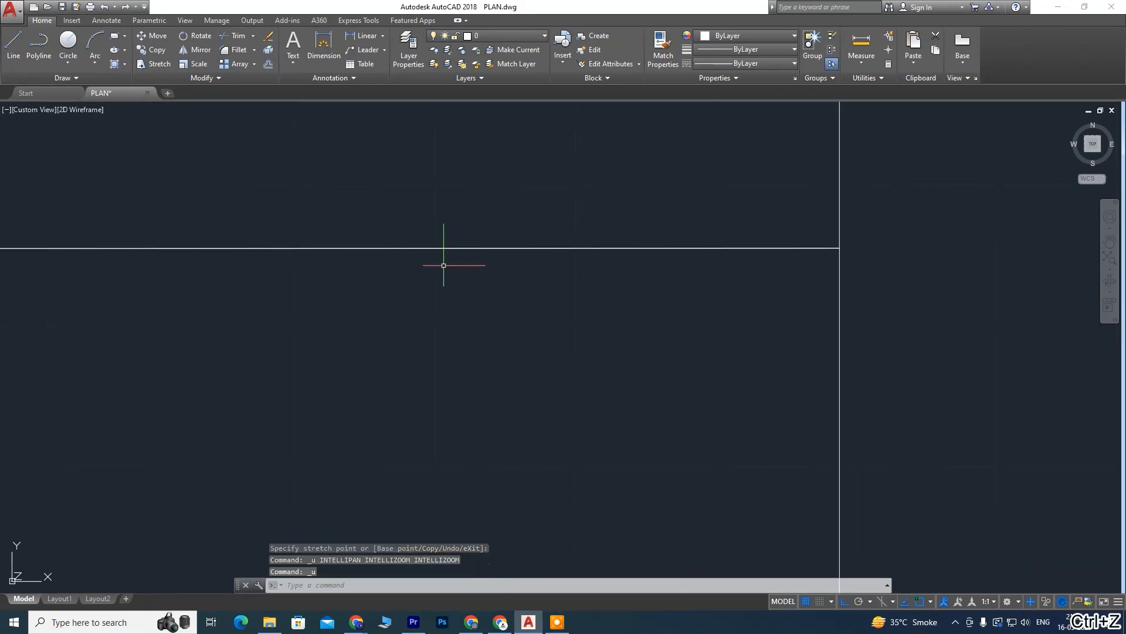
{"action": "key", "text": "ctrl+z"}
{"action": "key", "text": "ctrl+z"}
{"action": "key", "text": "ctrl+z"}
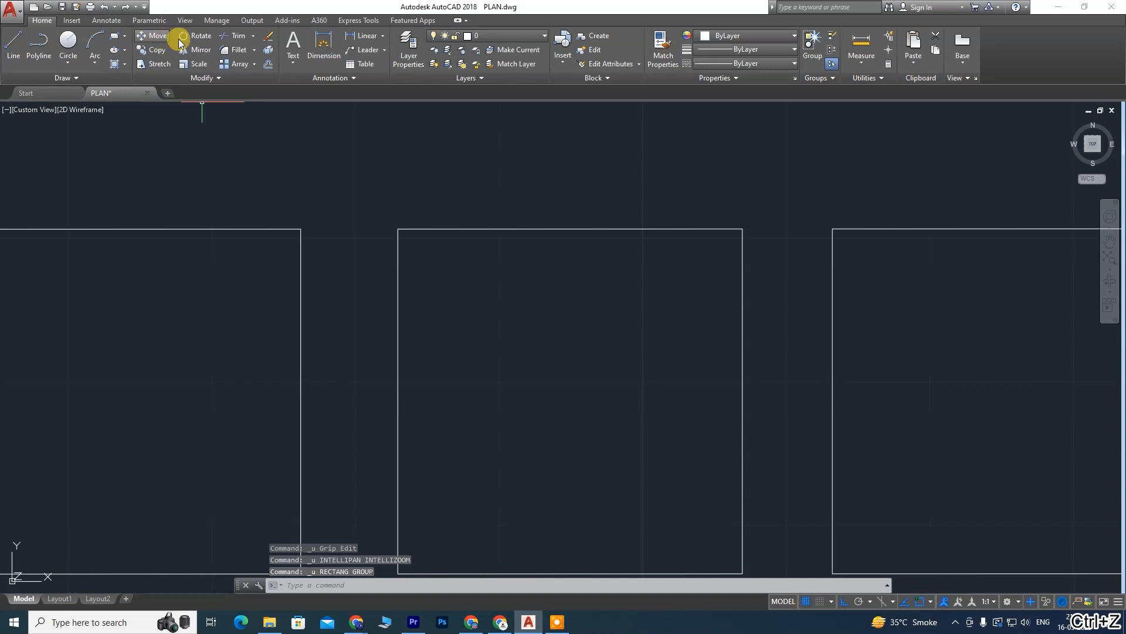
Step: Draw a thin spacer rectangle from the midpoint of the left square's right side to the midpoint of the middle square's left side
{"action": "left_click", "coordinate": [118, 39]}
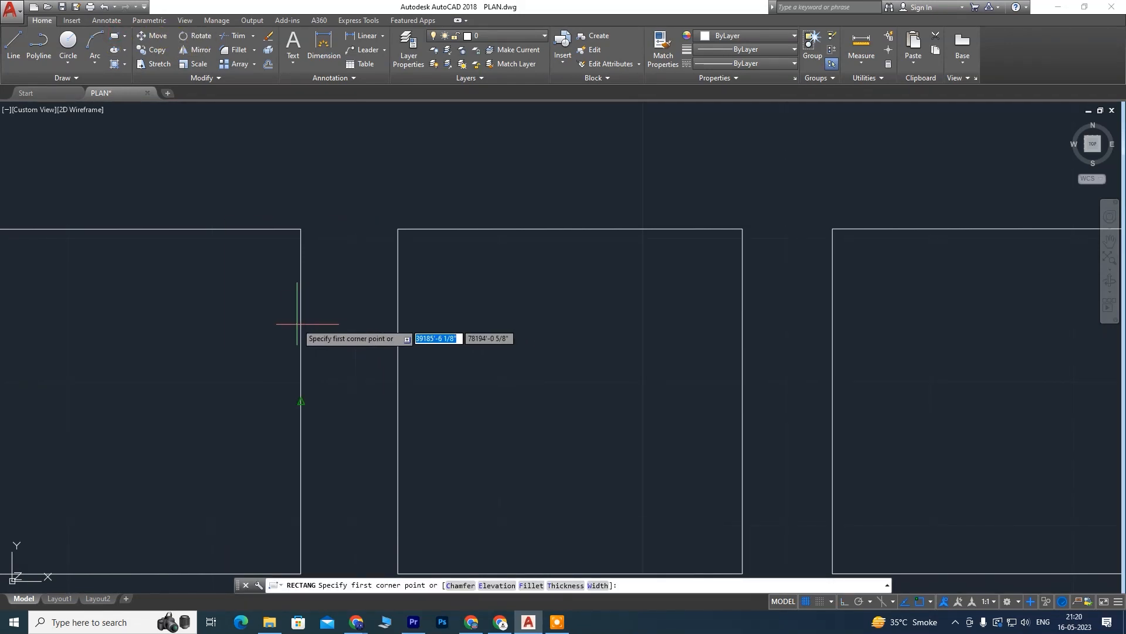
{"action": "left_click", "coordinate": [301, 402]}
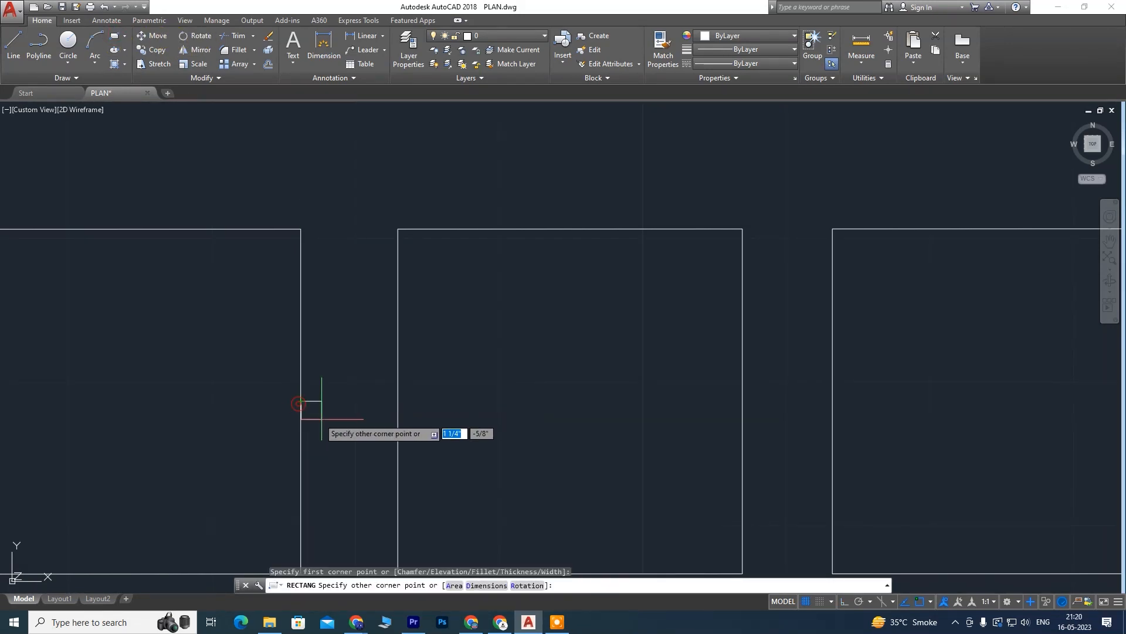
{"action": "left_click", "coordinate": [397, 482]}
{"action": "middle_click_drag", "start_coordinate": [395, 451], "coordinate": [440, 354]}
{"action": "scroll", "coordinate": [392, 316], "scroll_direction": "up", "scroll_amount": 3}
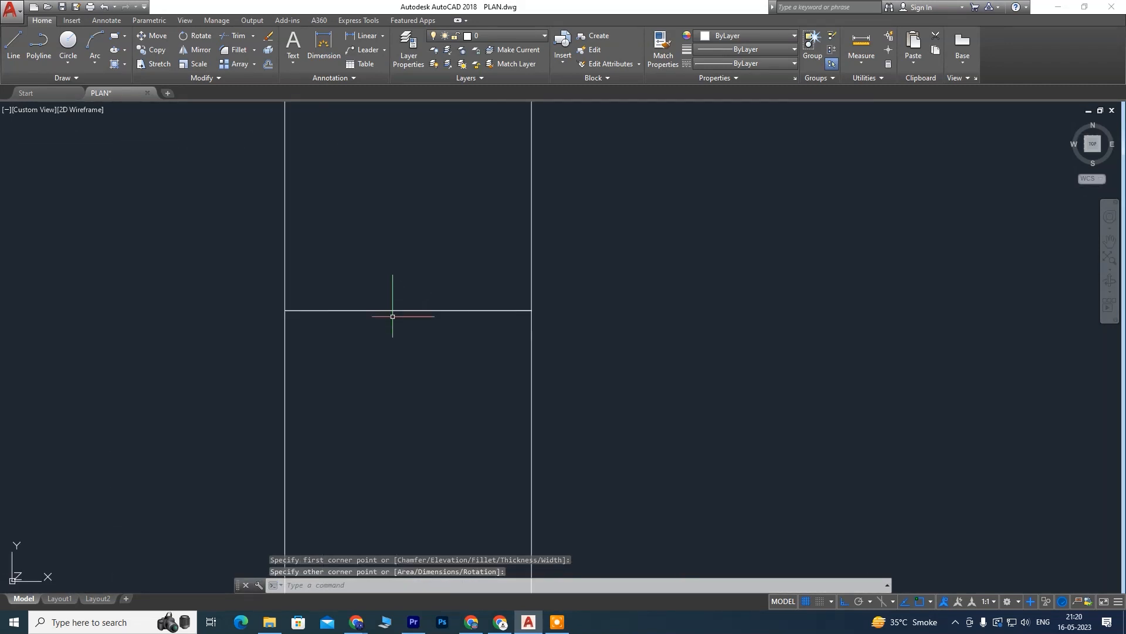
{"action": "left_click", "coordinate": [196, 64]}
{"action": "left_click", "coordinate": [392, 311]}
{"action": "key", "text": "Return"}
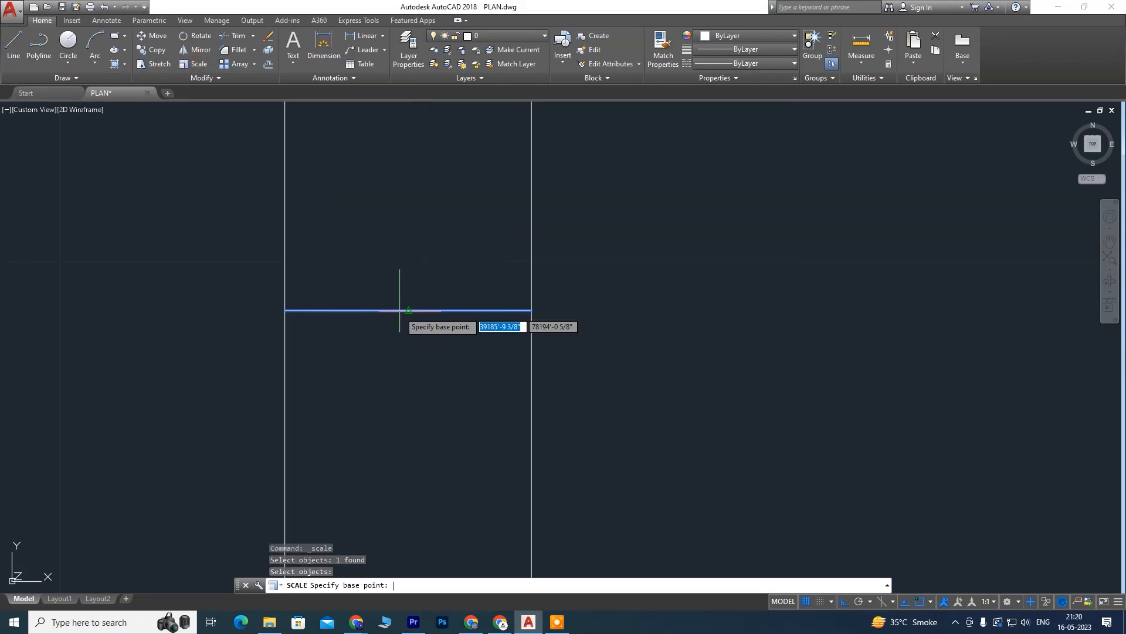
{"action": "left_click", "coordinate": [409, 311]}
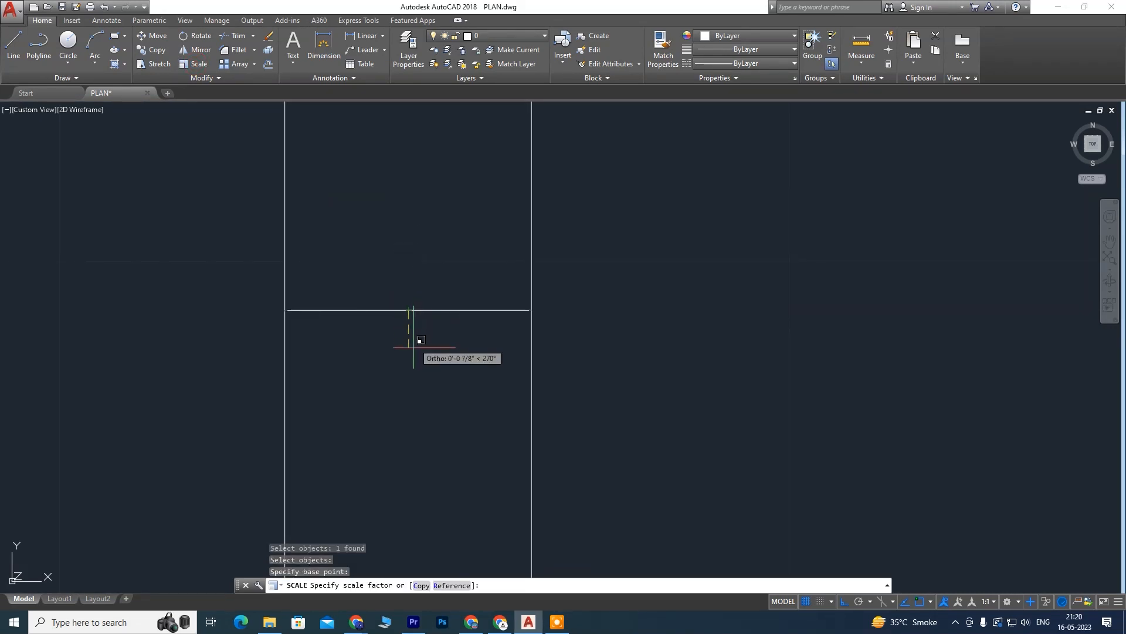
{"action": "key", "text": "Escape"}
{"action": "scroll", "coordinate": [406, 328], "scroll_direction": "up", "scroll_amount": 3}
{"action": "scroll", "coordinate": [396, 301], "scroll_direction": "down", "scroll_amount": 3}
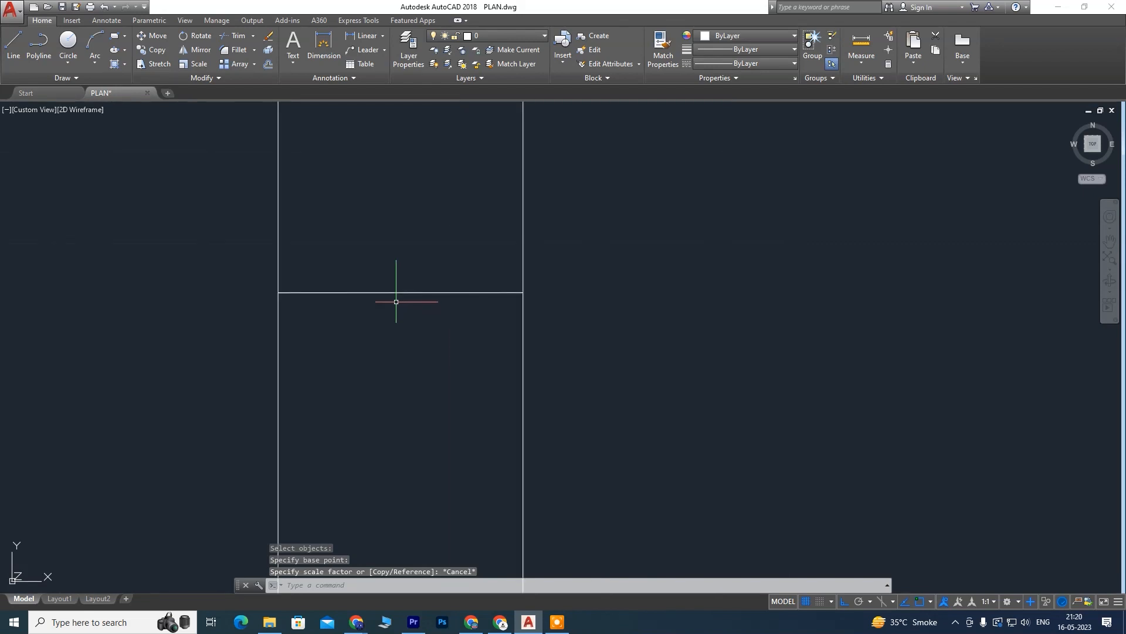
{"action": "scroll", "coordinate": [399, 305], "scroll_direction": "down", "scroll_amount": 3}
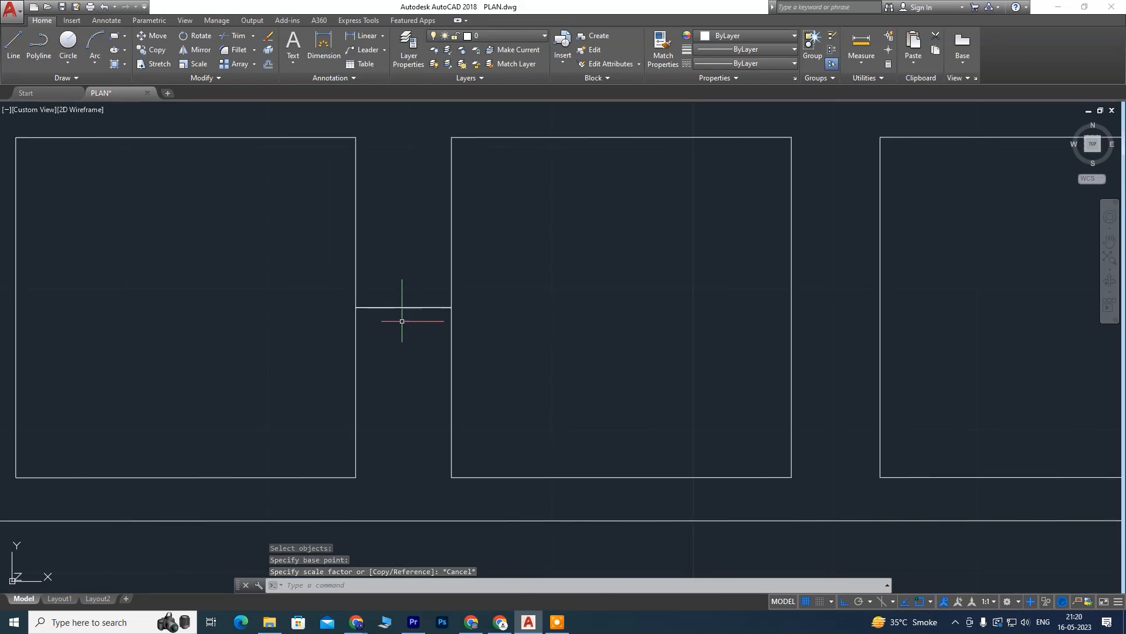
Step: Copy the spacer from its left end to the midpoint of the middle square's right side
{"action": "middle_click_drag", "start_coordinate": [426, 348], "coordinate": [294, 349]}
{"action": "left_click", "coordinate": [259, 310]}
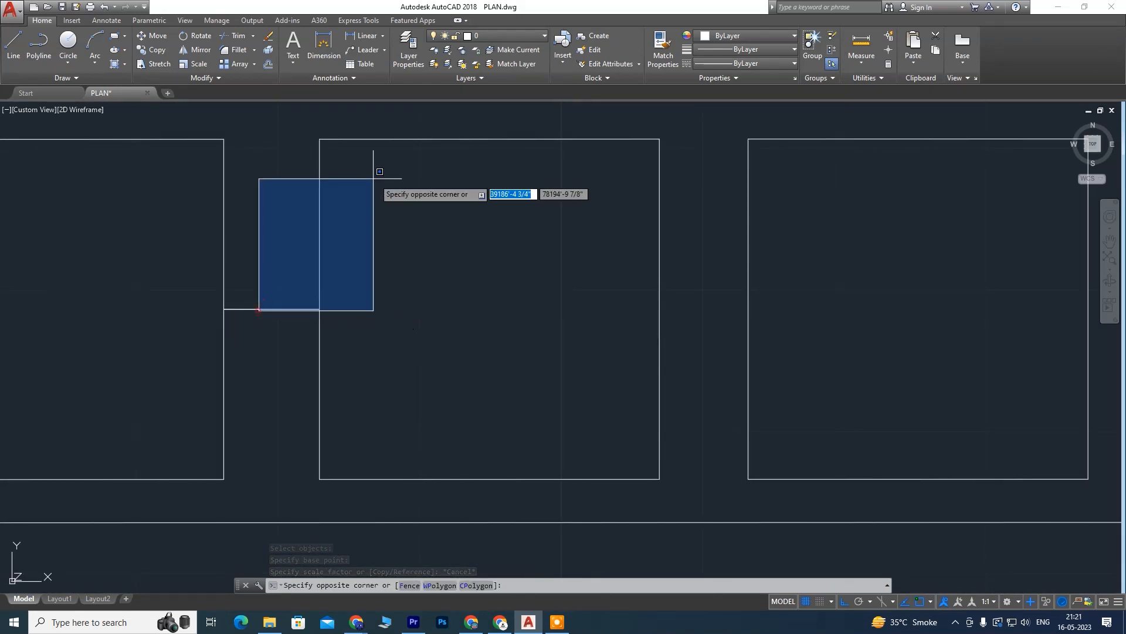
{"action": "left_click", "coordinate": [264, 307]}
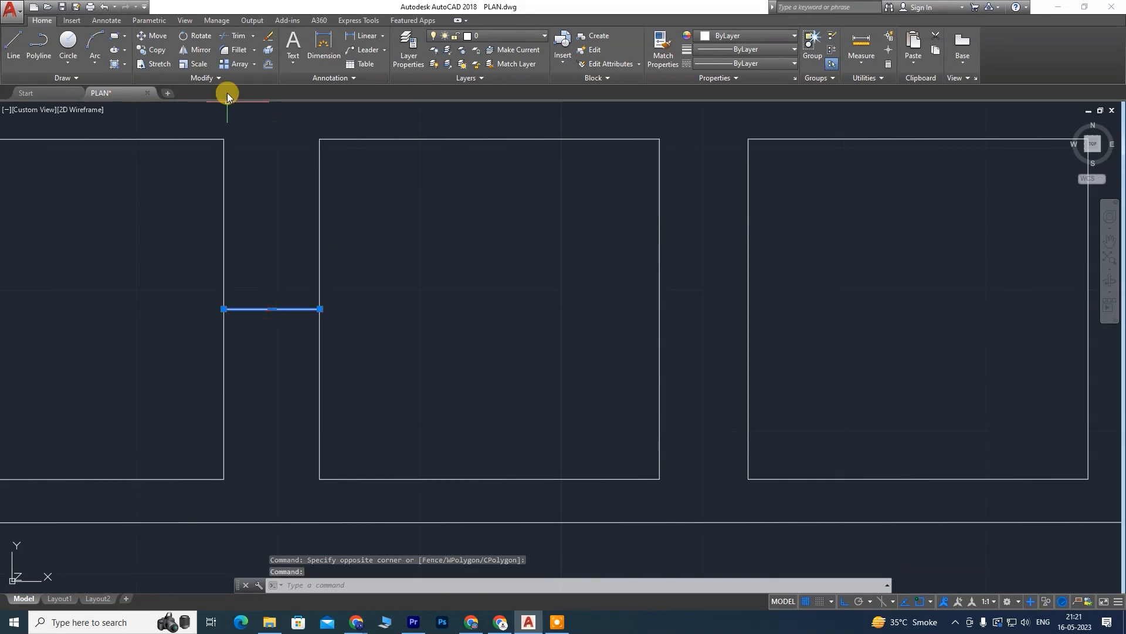
{"action": "left_click", "coordinate": [158, 37]}
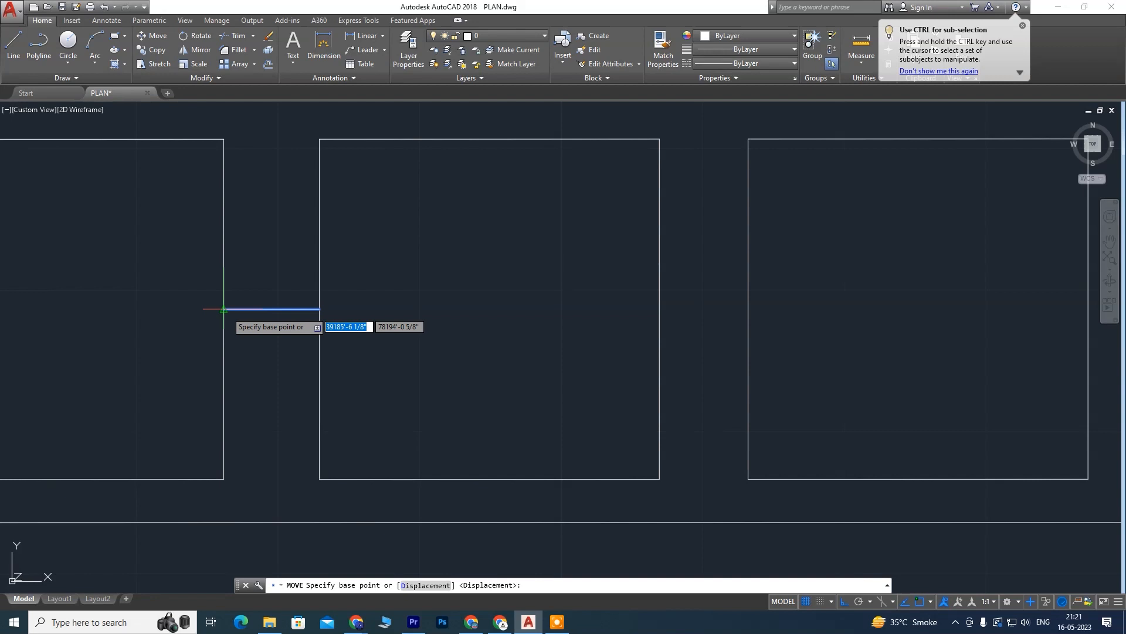
{"action": "left_click", "coordinate": [154, 50]}
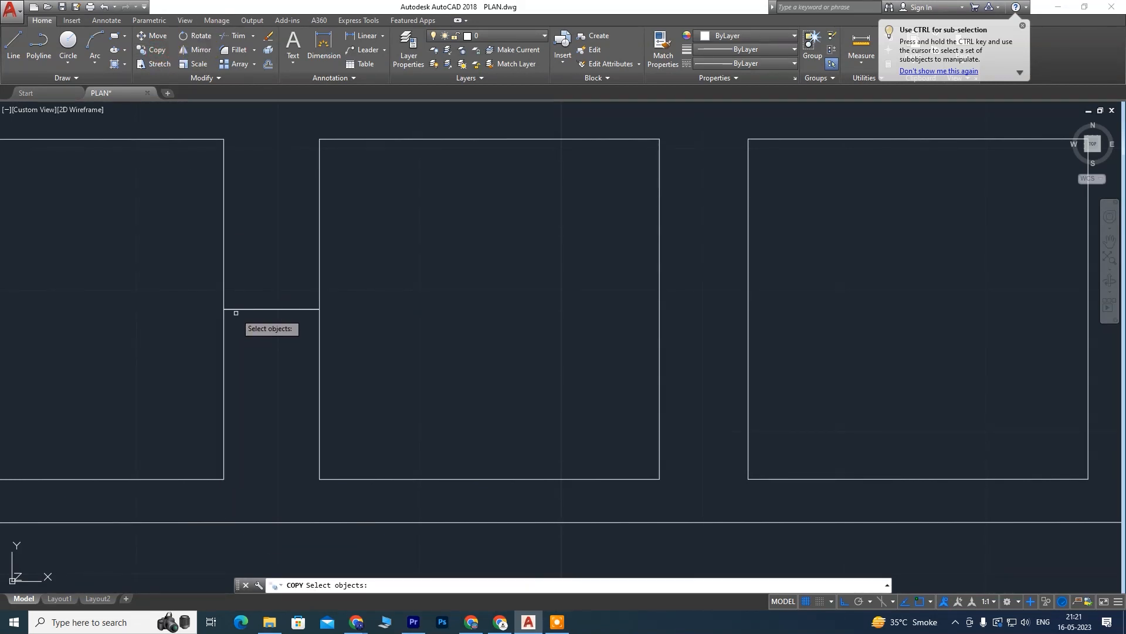
{"action": "key", "text": "Return"}
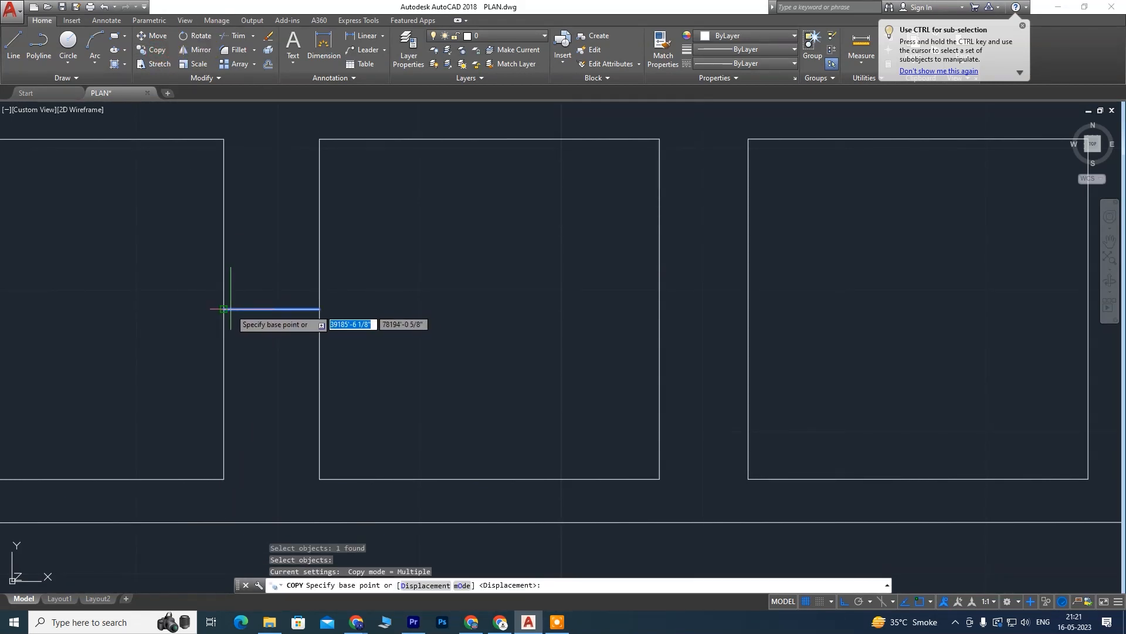
{"action": "left_click", "coordinate": [225, 310]}
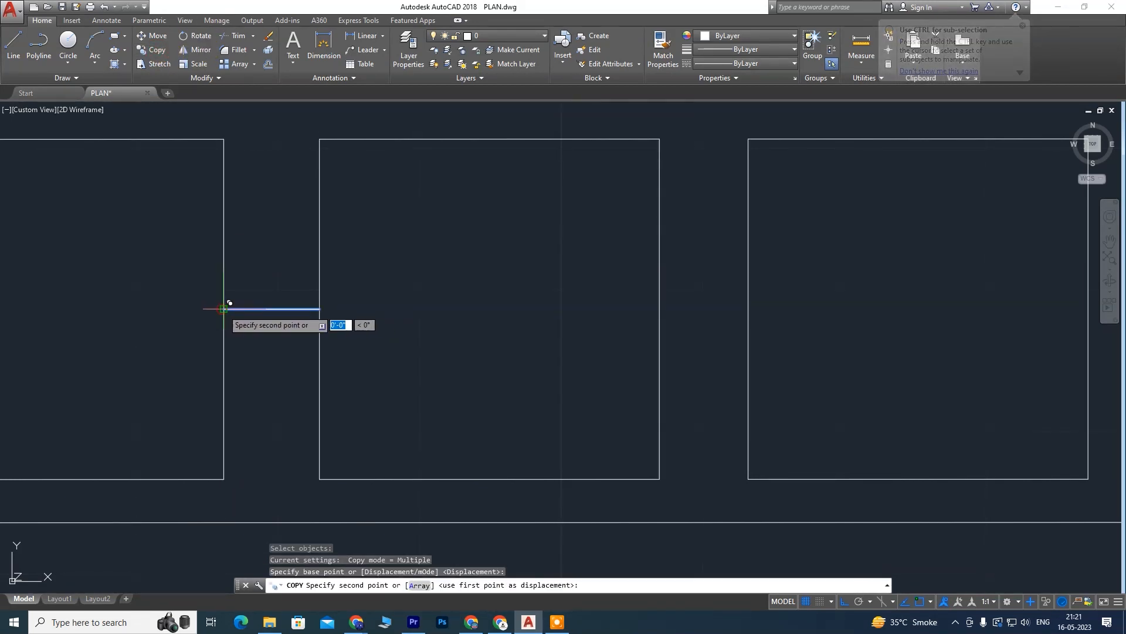
{"action": "left_click", "coordinate": [660, 309]}
{"action": "key", "text": "Escape"}
{"action": "middle_click_drag", "start_coordinate": [831, 248], "coordinate": [599, 311]}
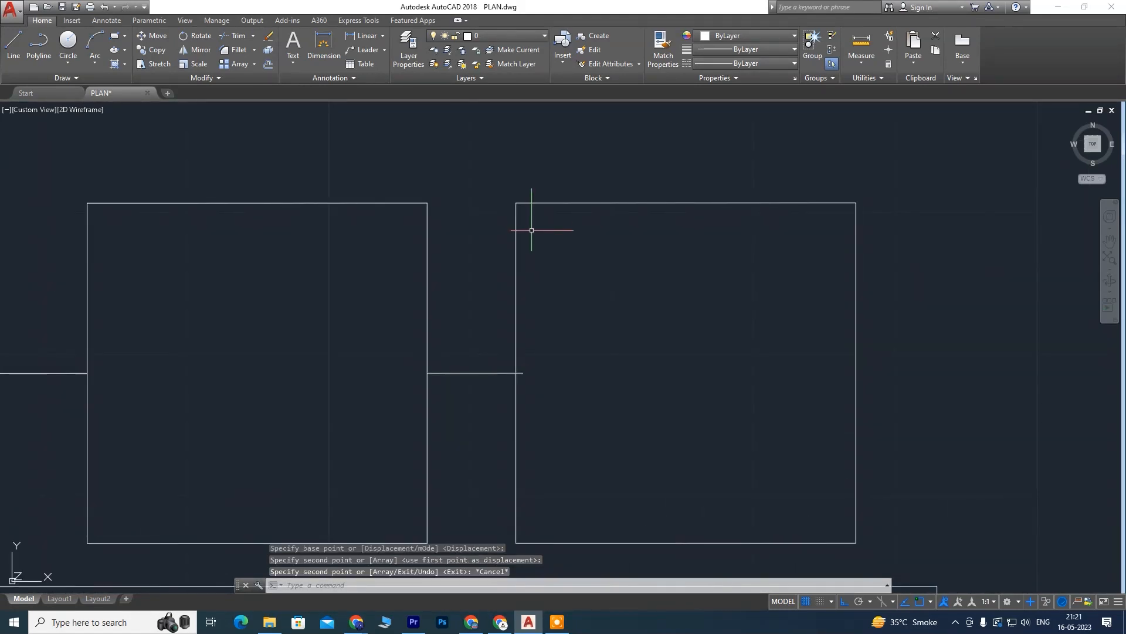
{"action": "left_click", "coordinate": [531, 203]}
{"action": "left_click", "coordinate": [511, 198]}
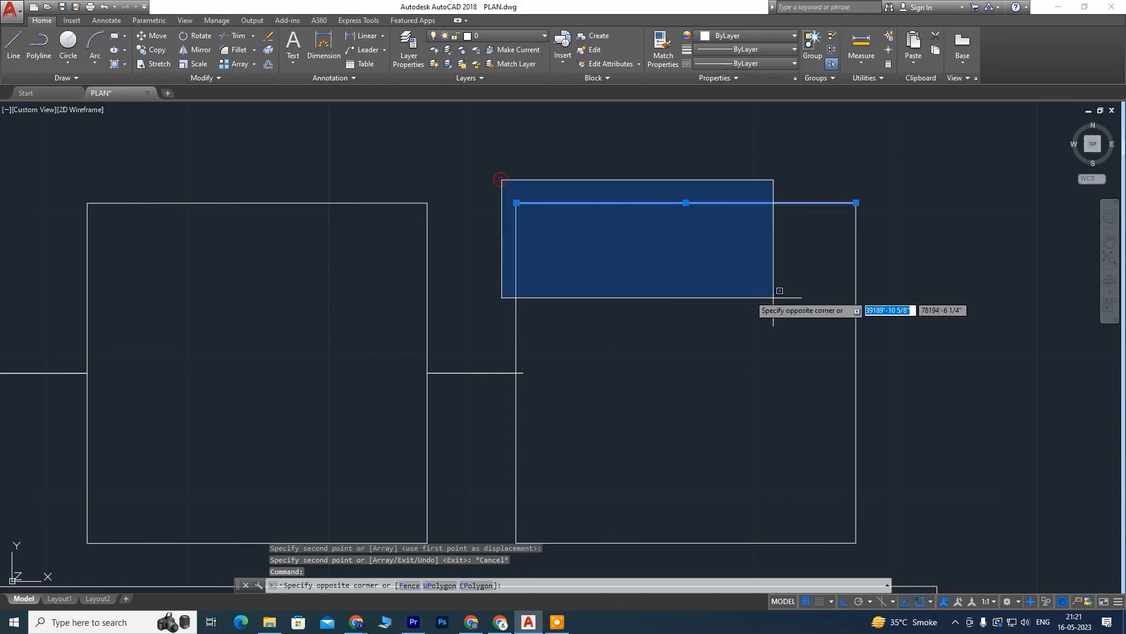
{"action": "left_click", "coordinate": [894, 323]}
{"action": "middle_click_drag", "start_coordinate": [724, 294], "coordinate": [714, 248]}
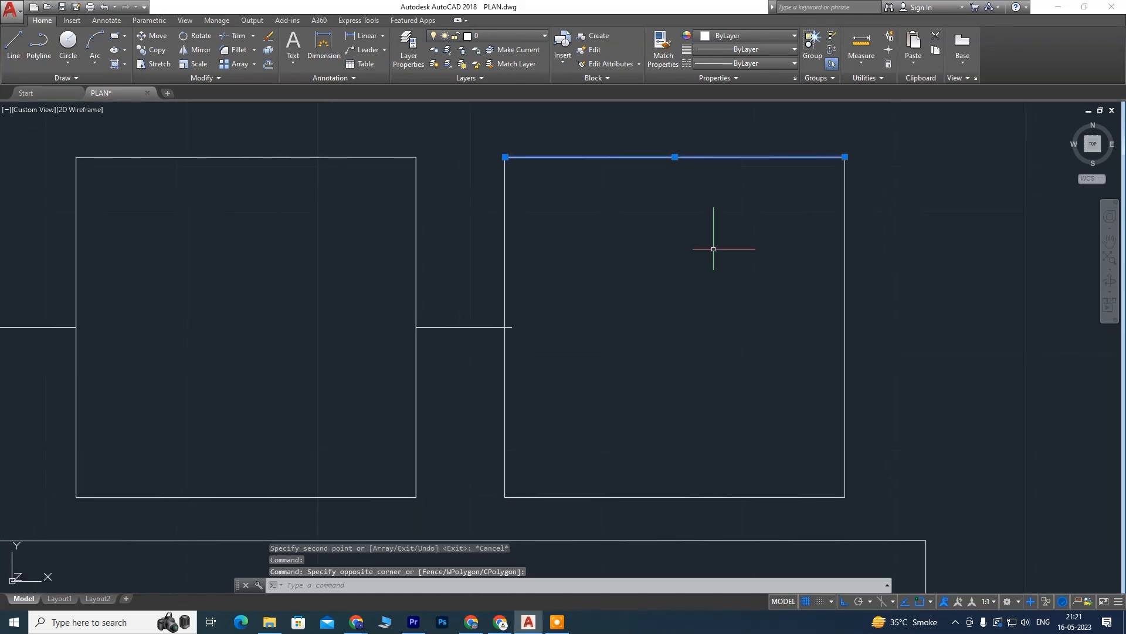
{"action": "left_click", "coordinate": [491, 141]}
{"action": "left_click", "coordinate": [886, 522]}
{"action": "scroll", "coordinate": [550, 347], "scroll_direction": "up", "scroll_amount": 4}
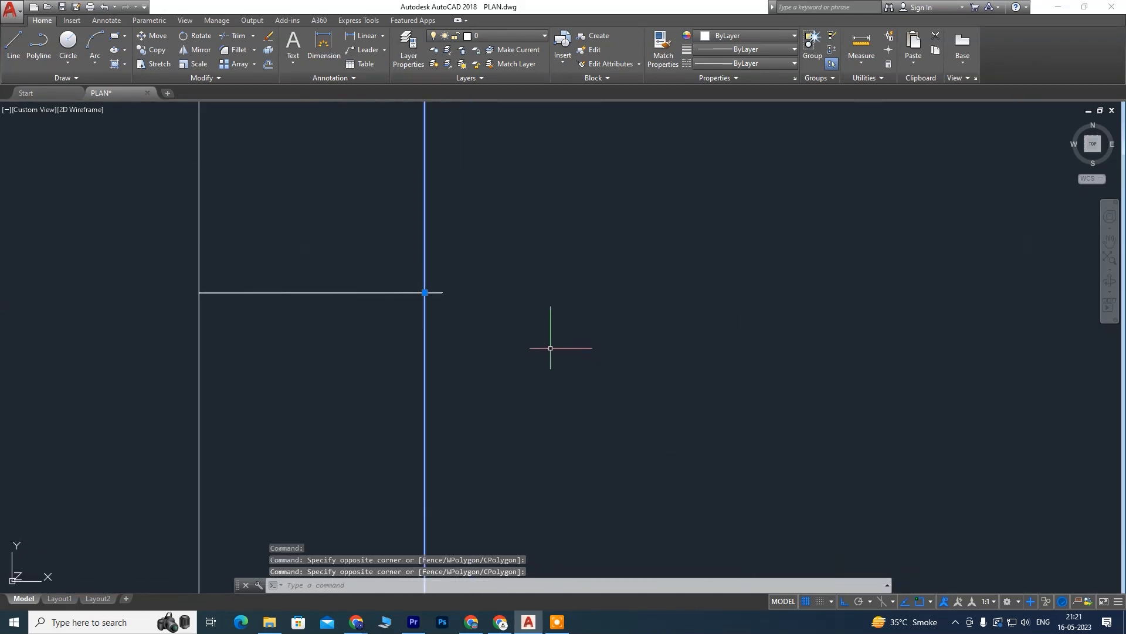
{"action": "left_click", "coordinate": [154, 36]}
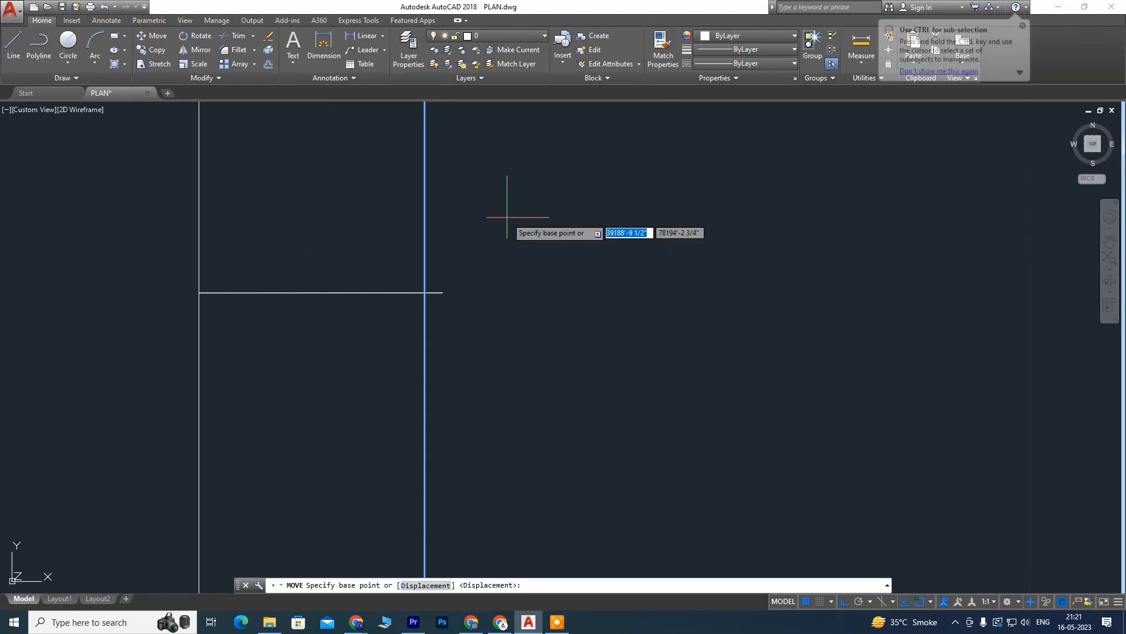
{"action": "left_click", "coordinate": [425, 293]}
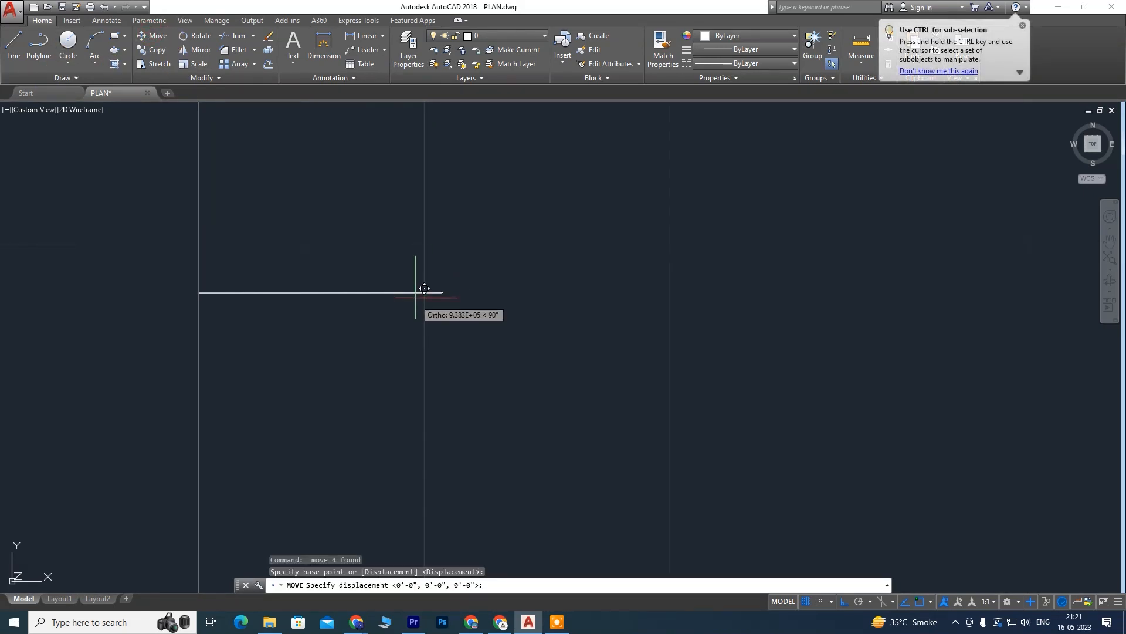
{"action": "scroll", "coordinate": [524, 254], "scroll_direction": "down", "scroll_amount": 5}
{"action": "middle_click_drag", "start_coordinate": [629, 259], "coordinate": [576, 269]}
{"action": "key", "text": "Escape"}
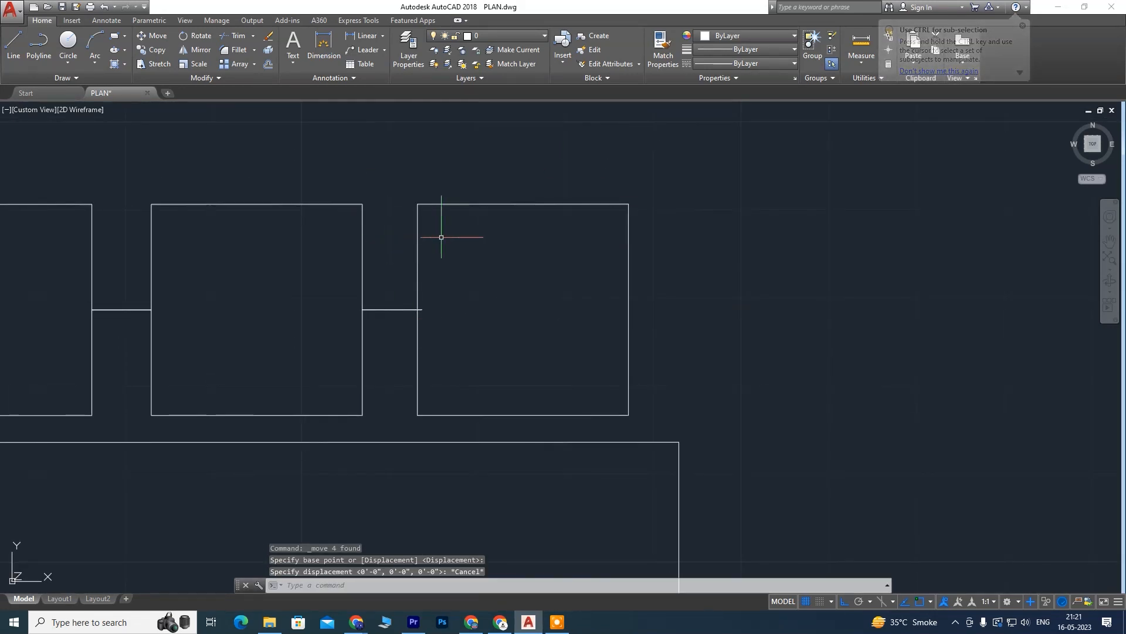
Step: Move the right square from the midpoint of its left side to the right end of the copied spacer
{"action": "left_click", "coordinate": [405, 187]}
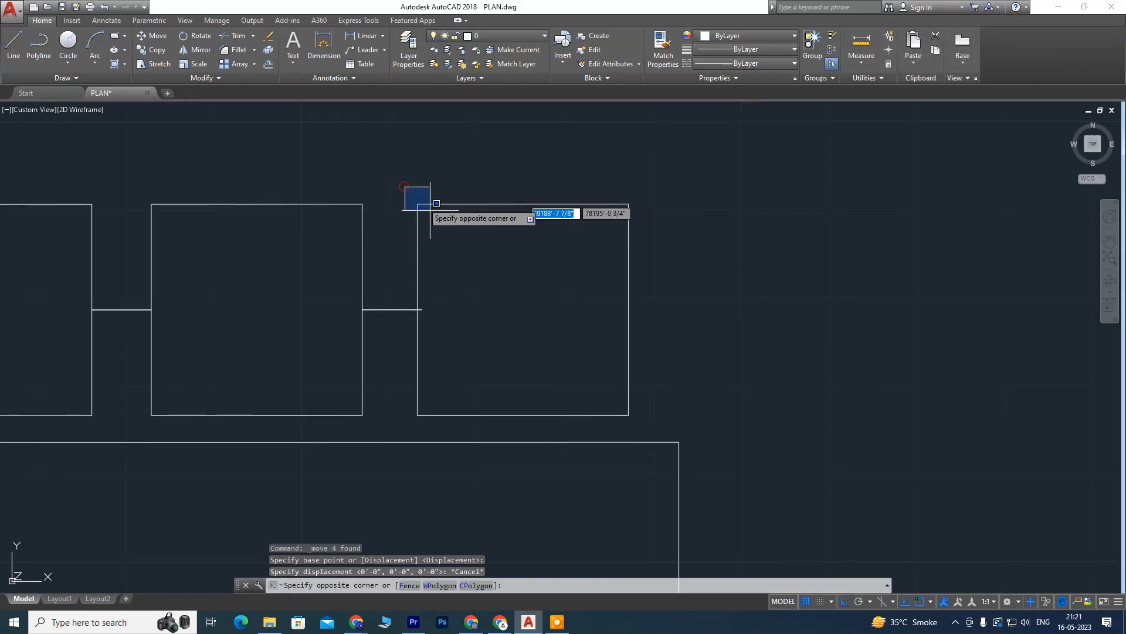
{"action": "left_click", "coordinate": [648, 419]}
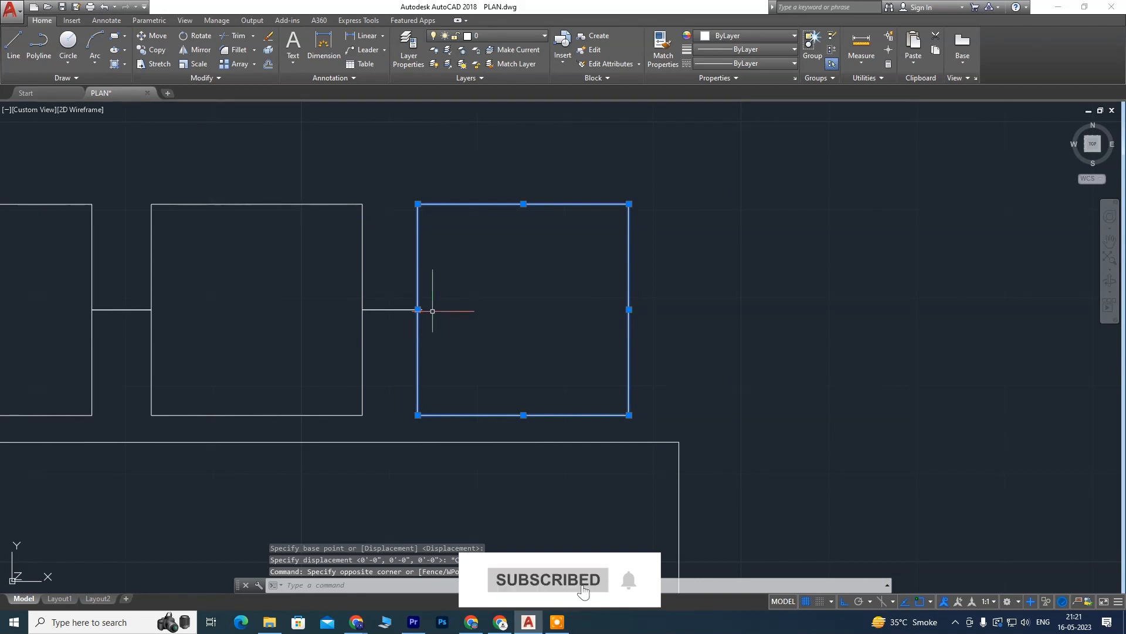
{"action": "type", "text": "m"}
{"action": "key", "text": "Return"}
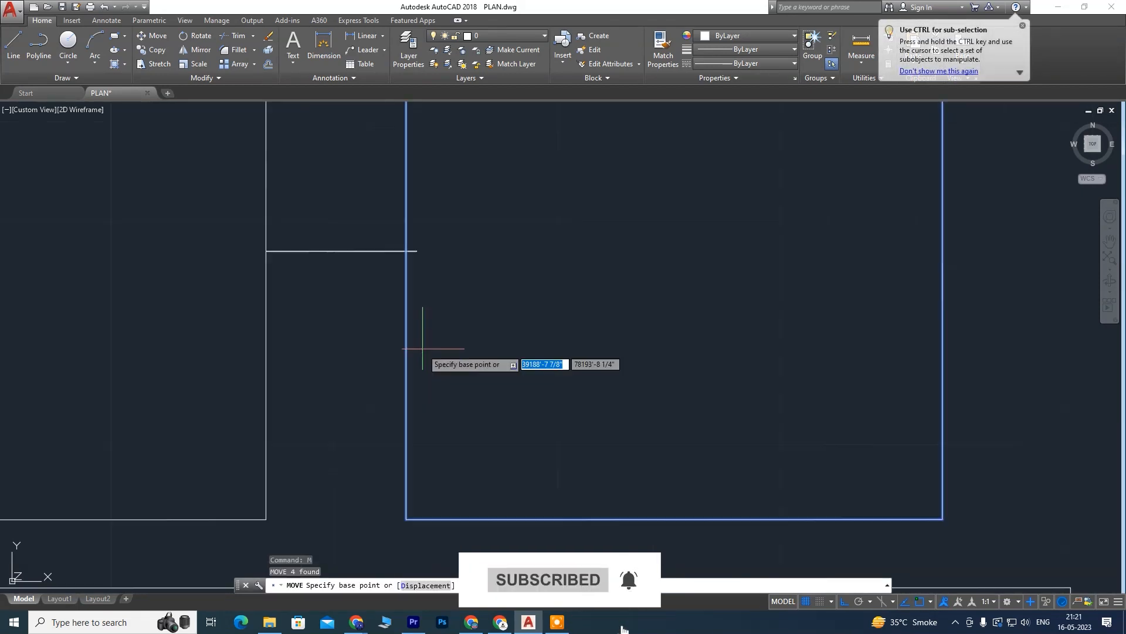
{"action": "scroll", "coordinate": [418, 311], "scroll_direction": "up", "scroll_amount": 8}
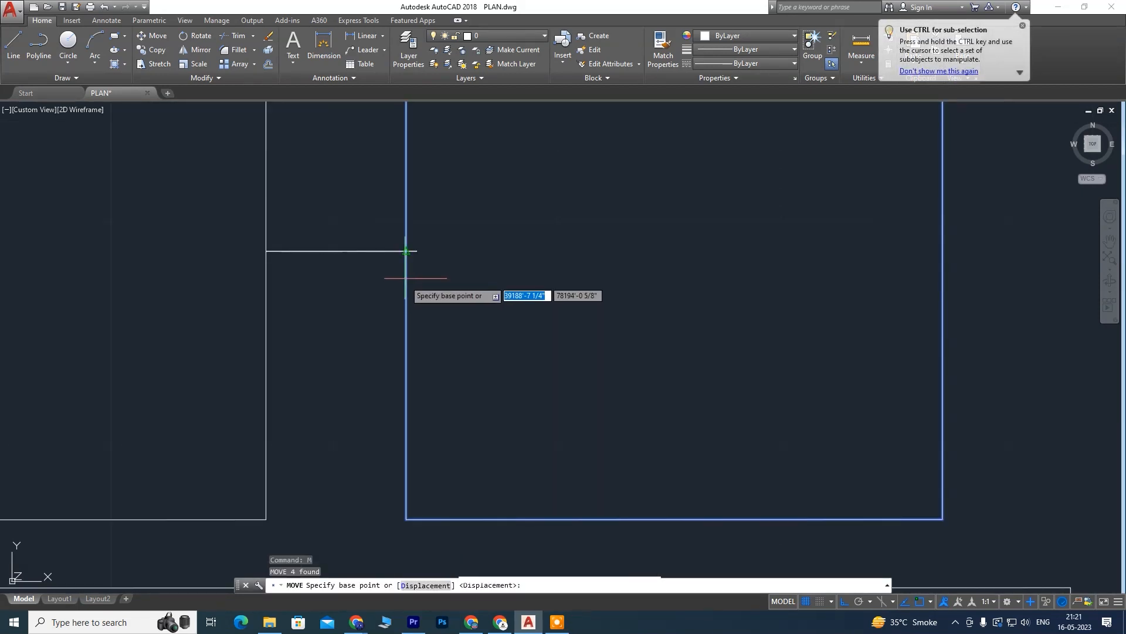
{"action": "left_click", "coordinate": [400, 245]}
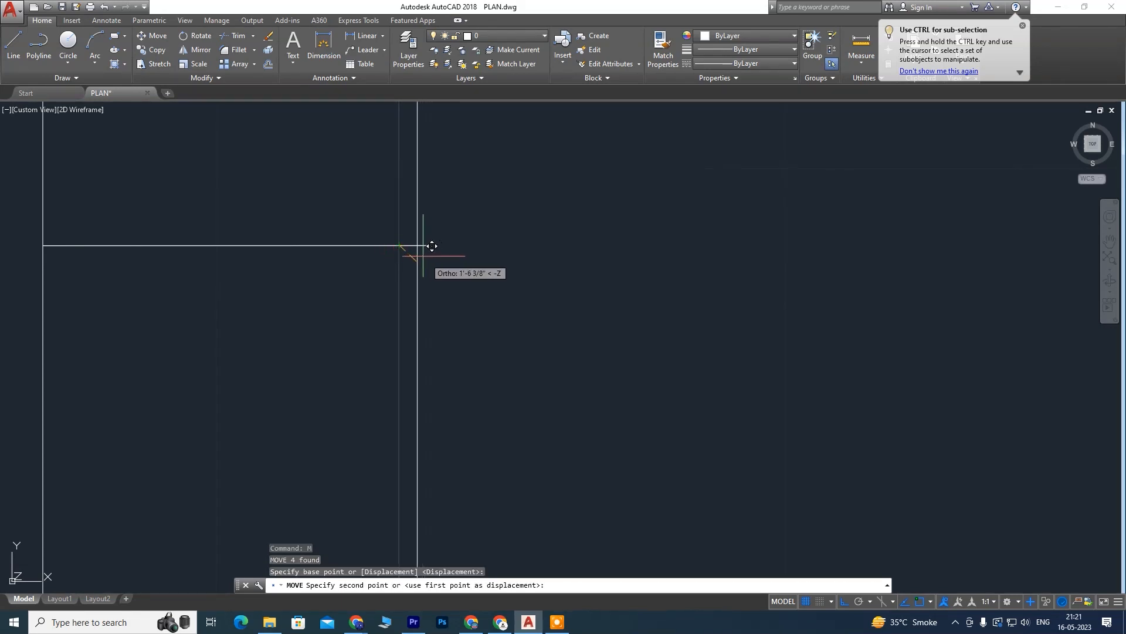
{"action": "left_click", "coordinate": [423, 243]}
{"action": "scroll", "coordinate": [547, 325], "scroll_direction": "down", "scroll_amount": 8}
{"action": "scroll", "coordinate": [520, 323], "scroll_direction": "up", "scroll_amount": 3}
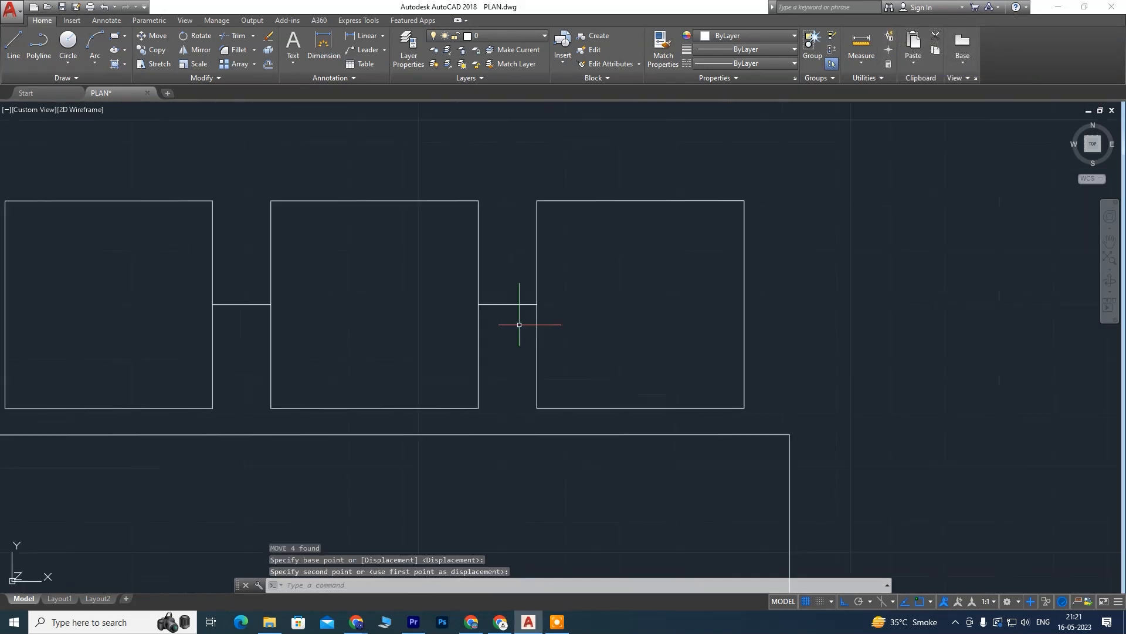
{"action": "key", "text": "Escape"}
Step: Erase both spacer rectangles from the gaps between the three squares
{"action": "middle_click_drag", "start_coordinate": [558, 361], "coordinate": [630, 325]}
{"action": "left_click", "coordinate": [574, 270]}
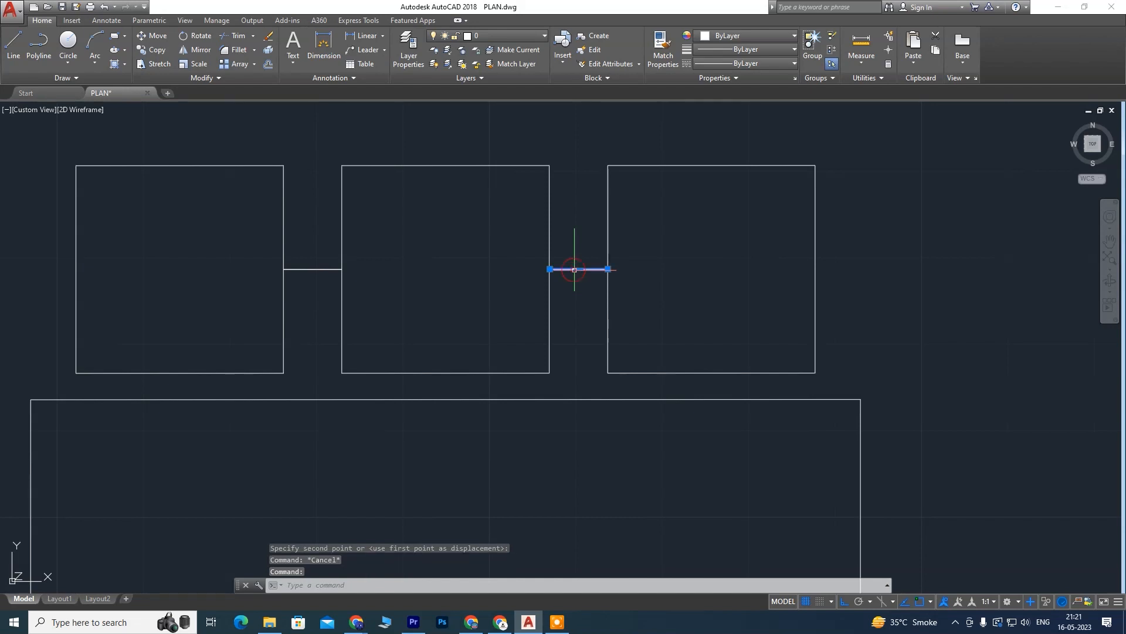
{"action": "key", "text": "Delete"}
{"action": "scroll", "coordinate": [499, 247], "scroll_direction": "down", "scroll_amount": 6}
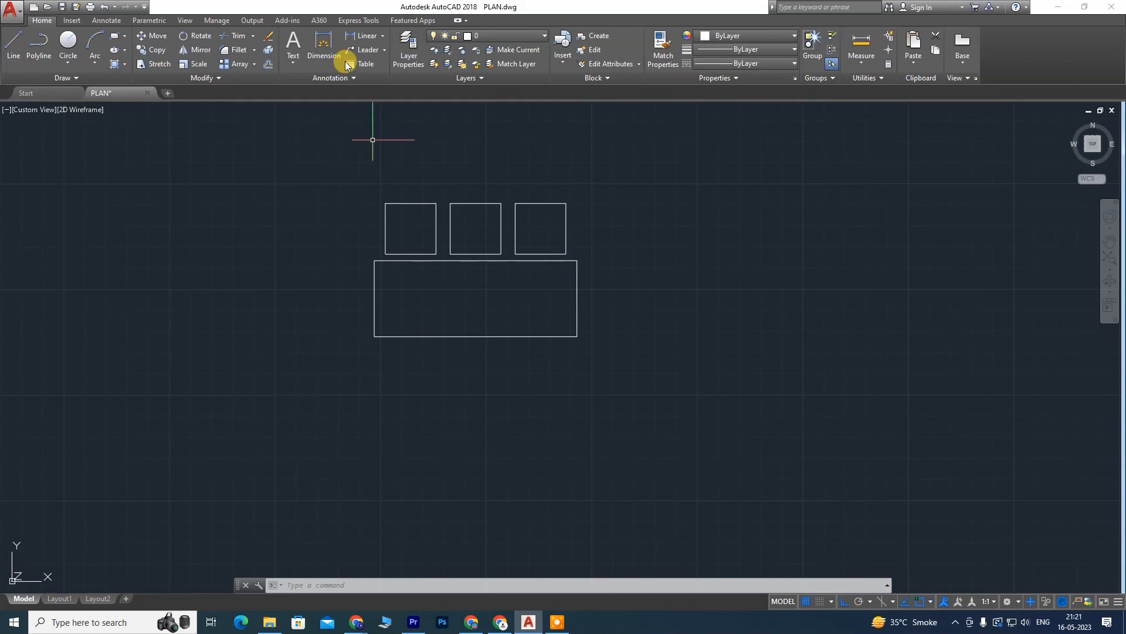
Step: Mirror the three squares about the horizontal line through the midpoints of the rectangle's short sides, keeping the source squares
{"action": "scroll", "coordinate": [414, 196], "scroll_direction": "up", "scroll_amount": 4}
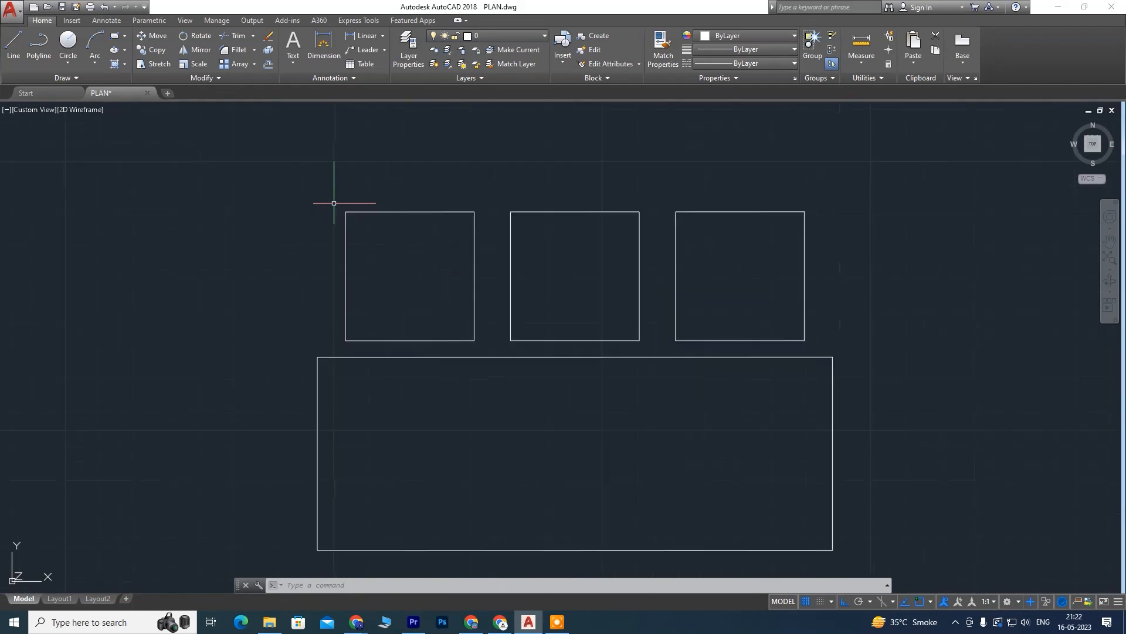
{"action": "left_click", "coordinate": [322, 196]}
{"action": "left_click", "coordinate": [830, 349]}
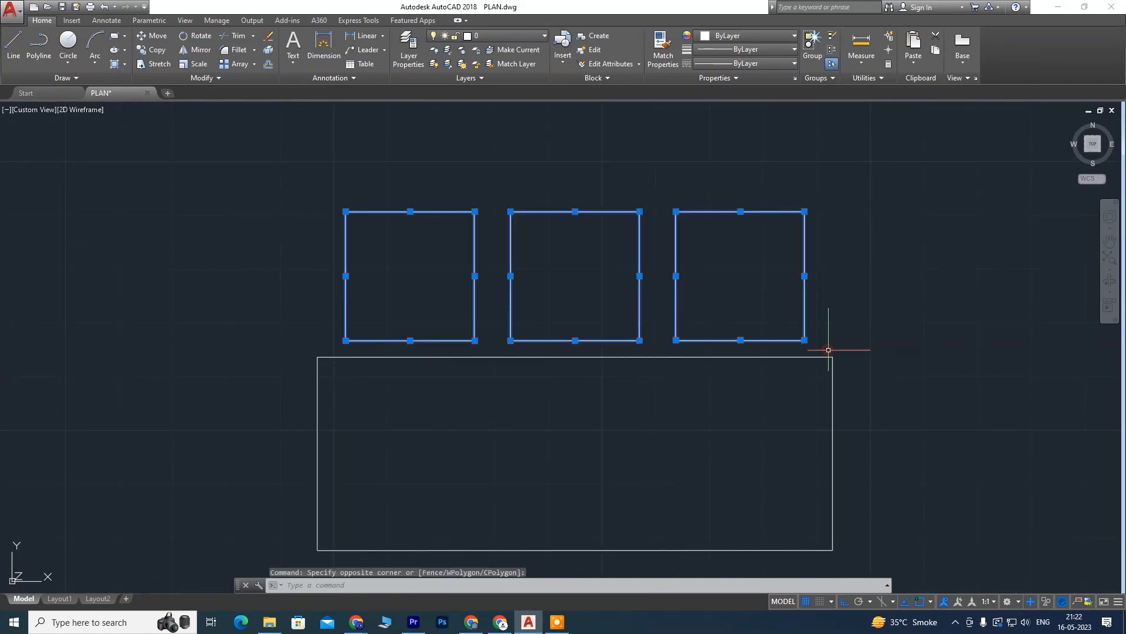
{"action": "left_click", "coordinate": [200, 50]}
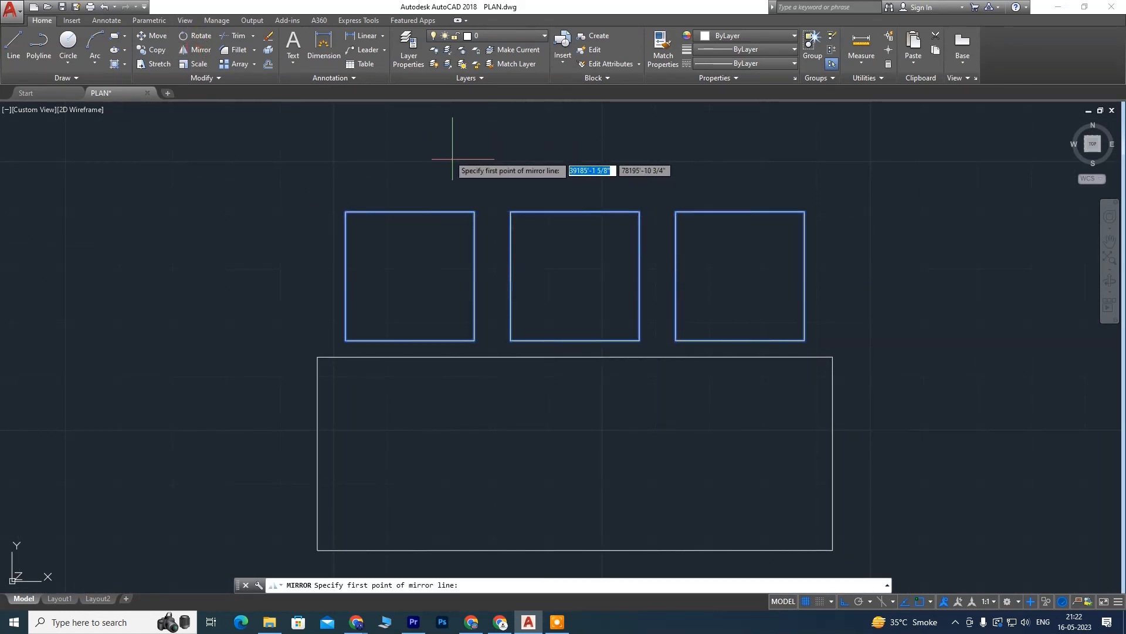
{"action": "middle_click_drag", "start_coordinate": [859, 397], "coordinate": [838, 301]}
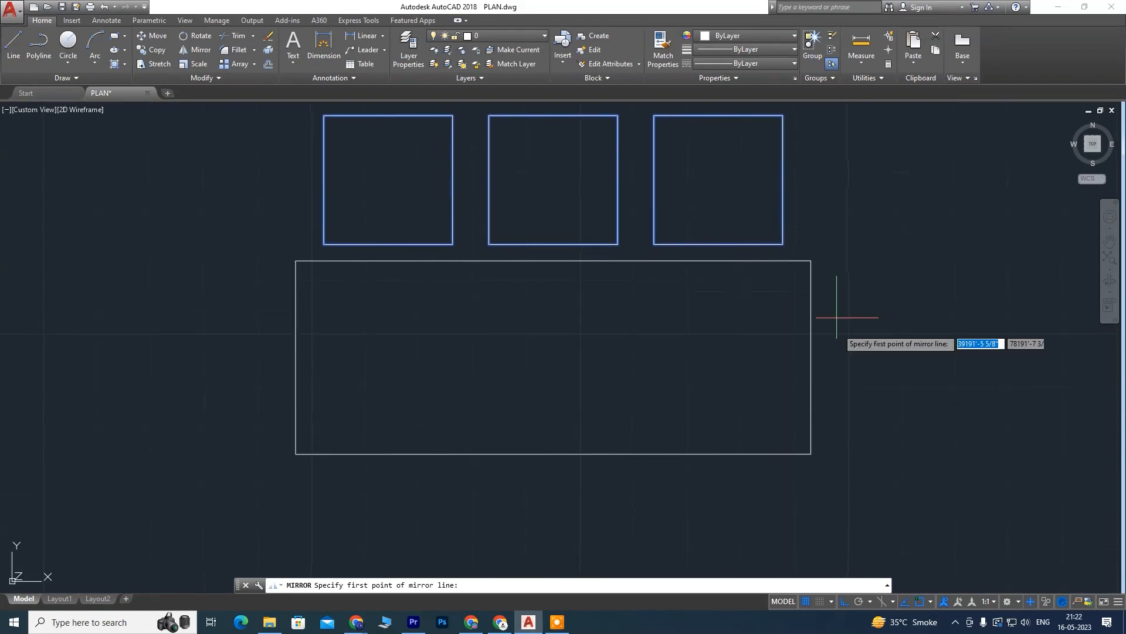
{"action": "left_click", "coordinate": [812, 357]}
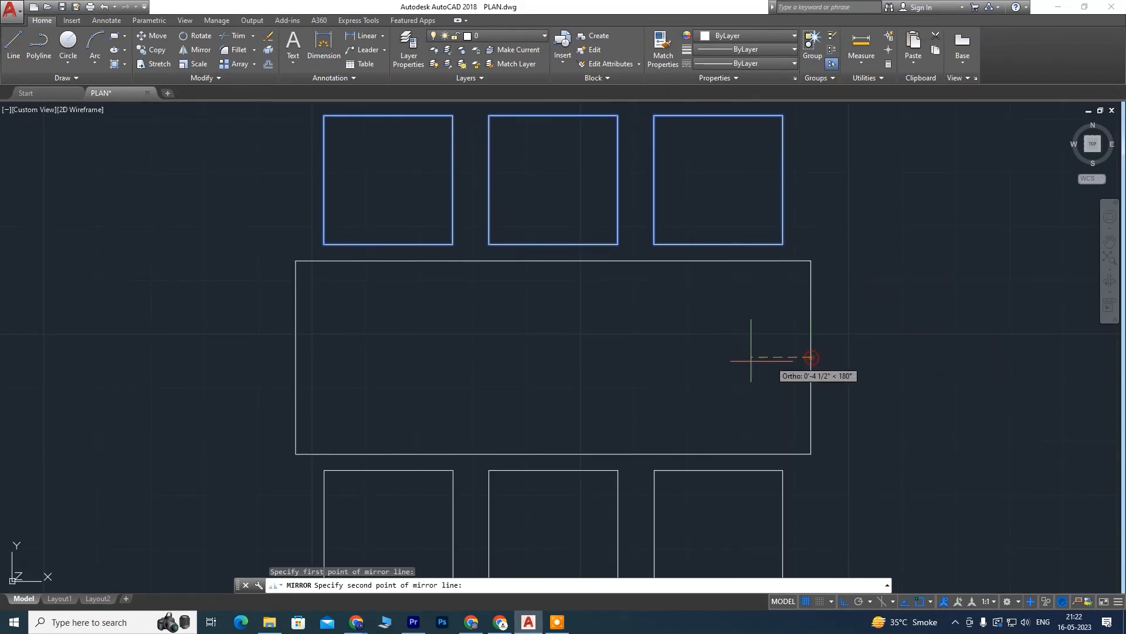
{"action": "left_click", "coordinate": [296, 357]}
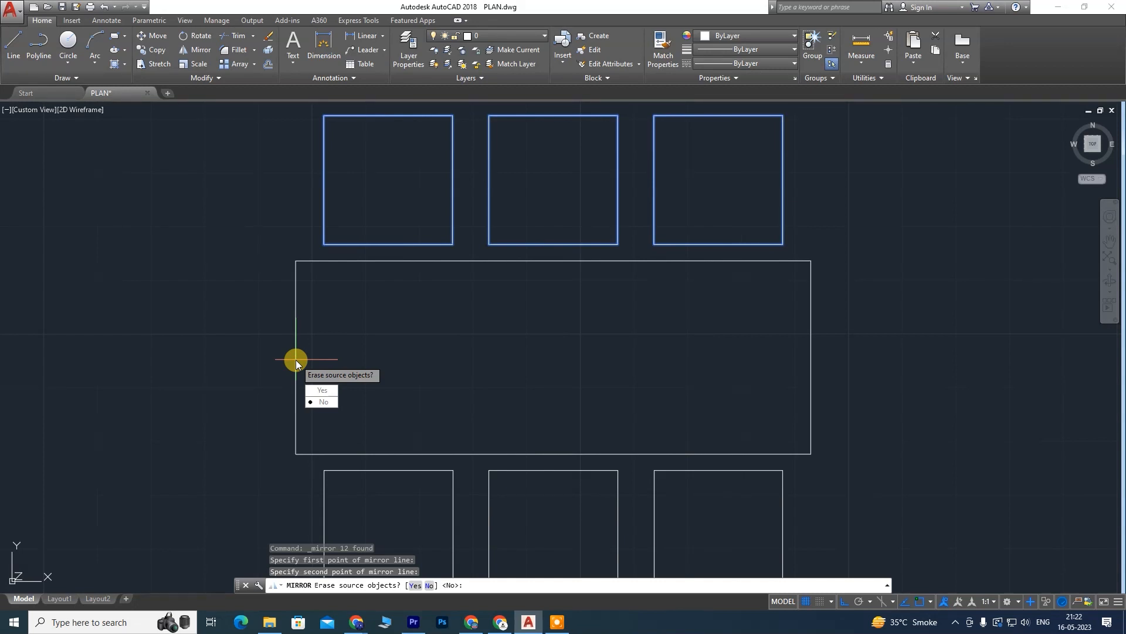
{"action": "key", "text": "Return"}
{"action": "scroll", "coordinate": [574, 343], "scroll_direction": "down", "scroll_amount": 4}
{"action": "mouse_move", "coordinate": [601, 357]}
{"action": "middle_mouse_down"}
{"action": "mouse_move", "coordinate": [599, 273]}
{"action": "mouse_move", "coordinate": [518, 326]}
{"action": "middle_mouse_up"}
{"action": "scroll", "coordinate": [555, 261], "scroll_direction": "up", "scroll_amount": 2}
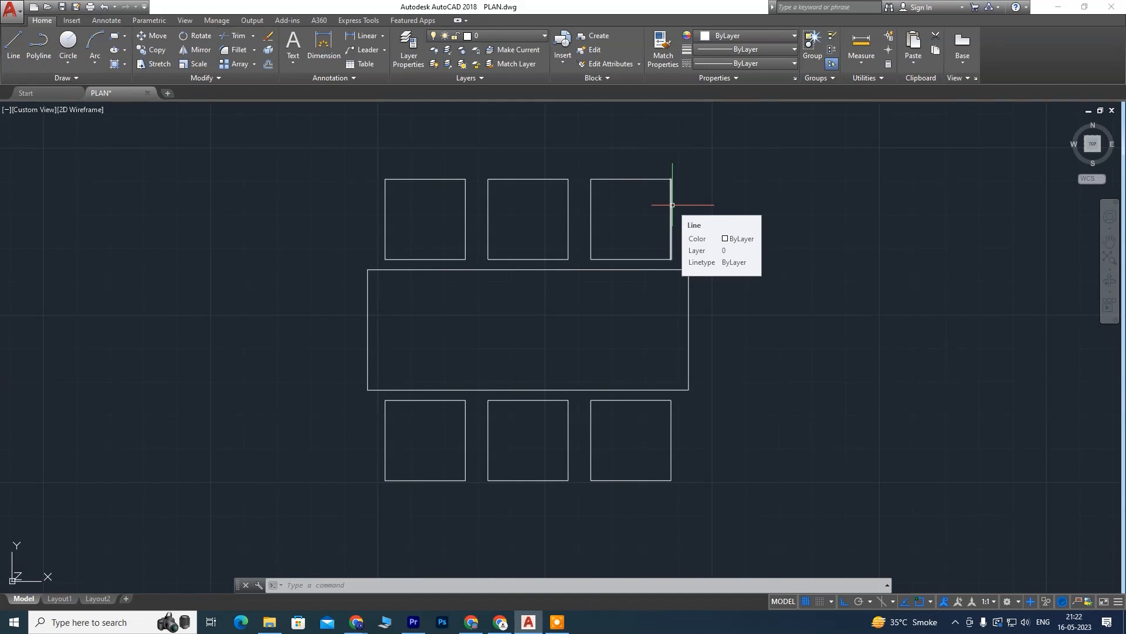
{"action": "scroll", "coordinate": [592, 261], "scroll_direction": "down", "scroll_amount": 4}
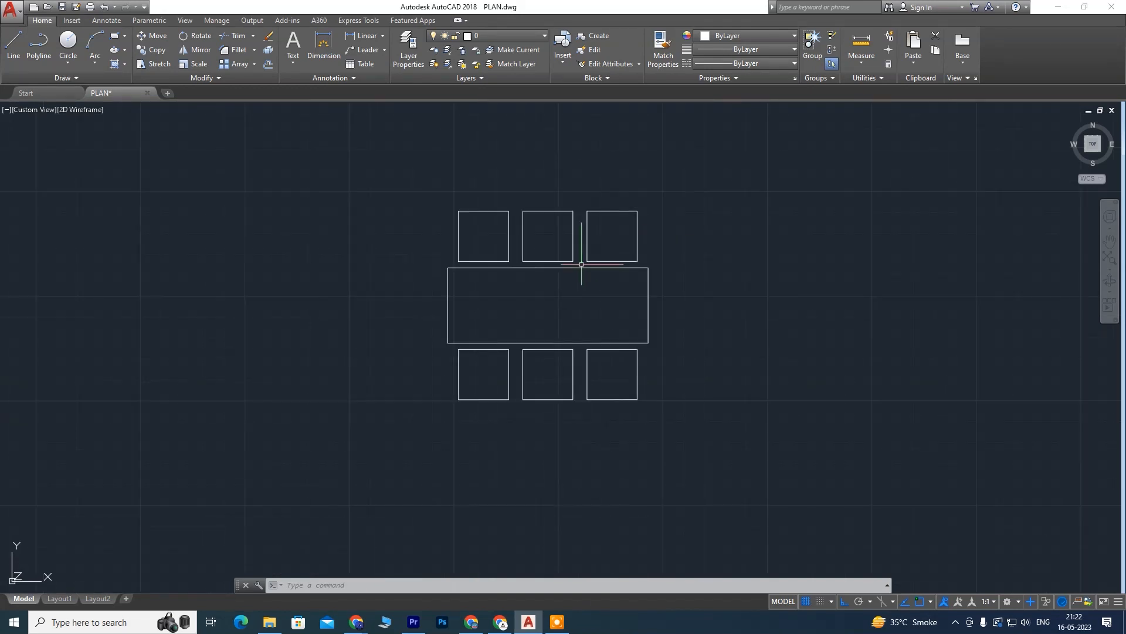
{"action": "scroll", "coordinate": [540, 247], "scroll_direction": "up", "scroll_amount": 4}
{"action": "scroll", "coordinate": [528, 258], "scroll_direction": "down", "scroll_amount": 2}
{"action": "mouse_move", "coordinate": [548, 284]}
{"action": "middle_mouse_down"}
{"action": "mouse_move", "coordinate": [581, 269]}
{"action": "mouse_move", "coordinate": [554, 258]}
{"action": "mouse_move", "coordinate": [564, 258]}
{"action": "middle_mouse_up"}
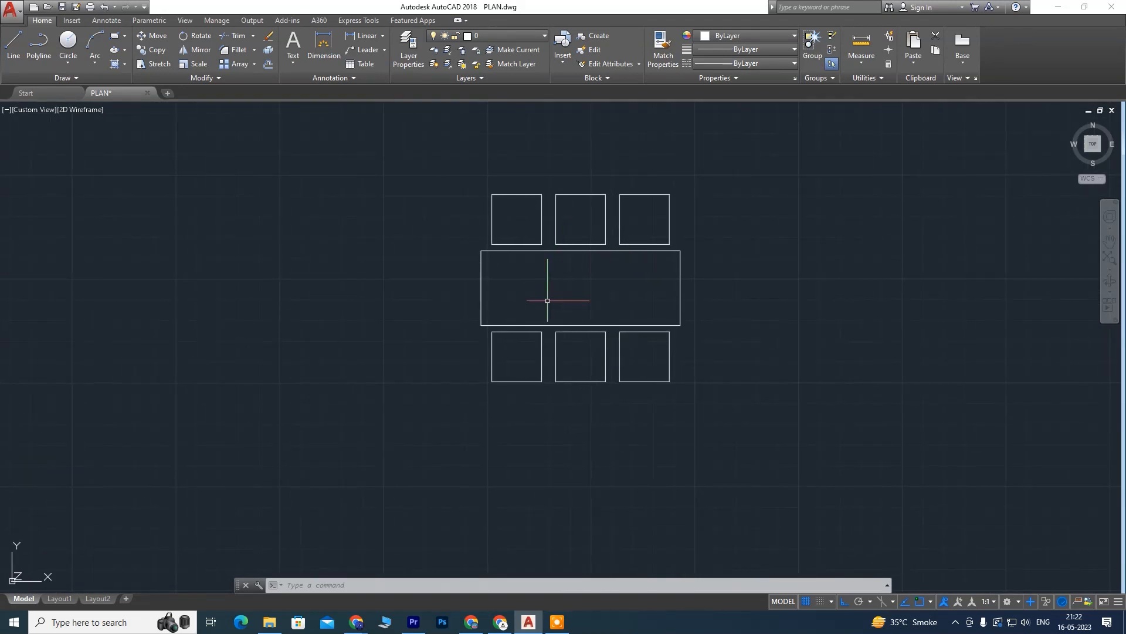
{"action": "mouse_move", "coordinate": [579, 283]}
{"action": "middle_mouse_down"}
{"action": "mouse_move", "coordinate": [505, 319]}
{"action": "mouse_move", "coordinate": [514, 287]}
{"action": "middle_mouse_up"}
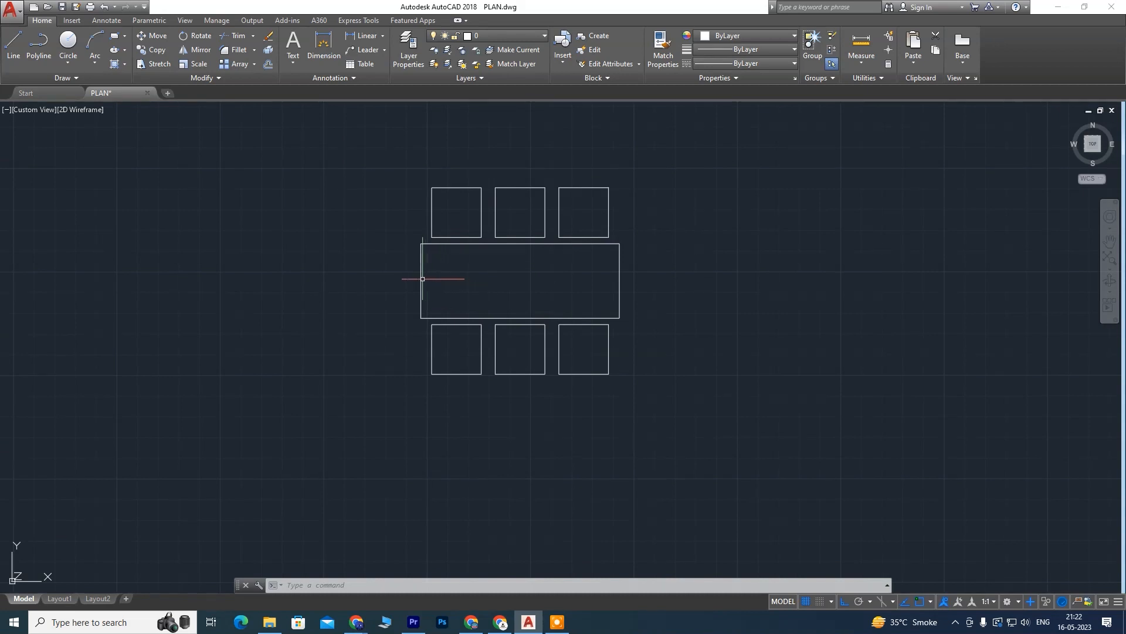
{"action": "scroll", "coordinate": [504, 311], "scroll_direction": "up", "scroll_amount": 3}
{"action": "scroll", "coordinate": [505, 312], "scroll_direction": "down", "scroll_amount": 3}
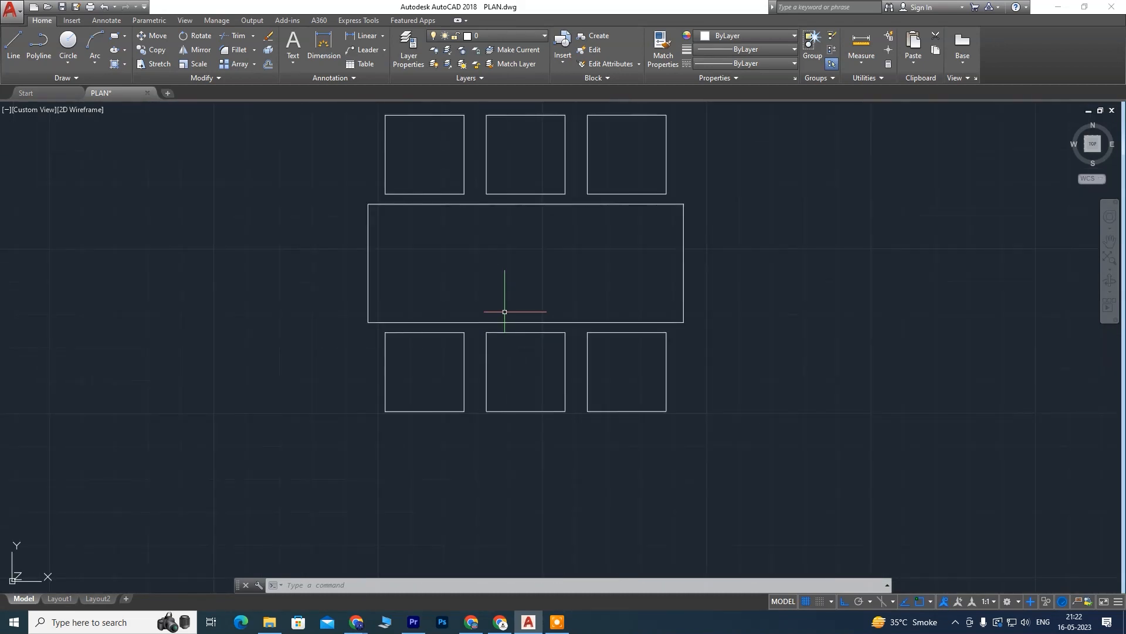
{"action": "middle_click_drag", "start_coordinate": [503, 230], "coordinate": [498, 281]}
{"action": "scroll", "coordinate": [503, 279], "scroll_direction": "down", "scroll_amount": 2}
{"action": "middle_click_drag", "start_coordinate": [634, 301], "coordinate": [739, 301]}
{"action": "middle_click_drag", "start_coordinate": [412, 322], "coordinate": [602, 303]}
{"action": "scroll", "coordinate": [472, 287], "scroll_direction": "down", "scroll_amount": 2}
{"action": "middle_click_drag", "start_coordinate": [715, 263], "coordinate": [430, 286]}
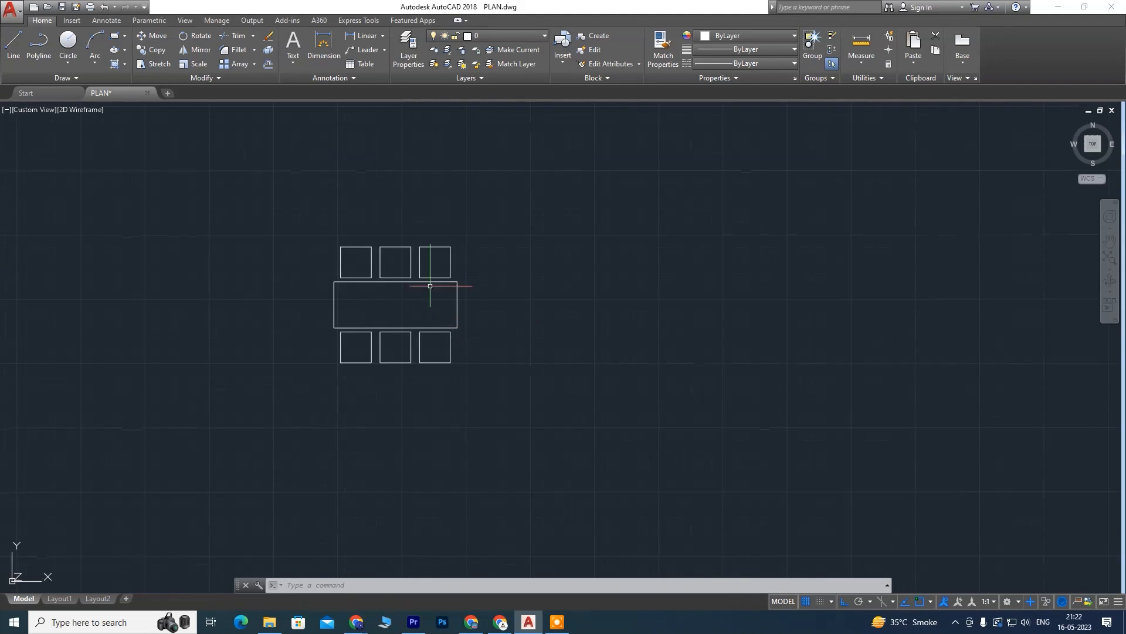
{"action": "left_click", "coordinate": [198, 65]}
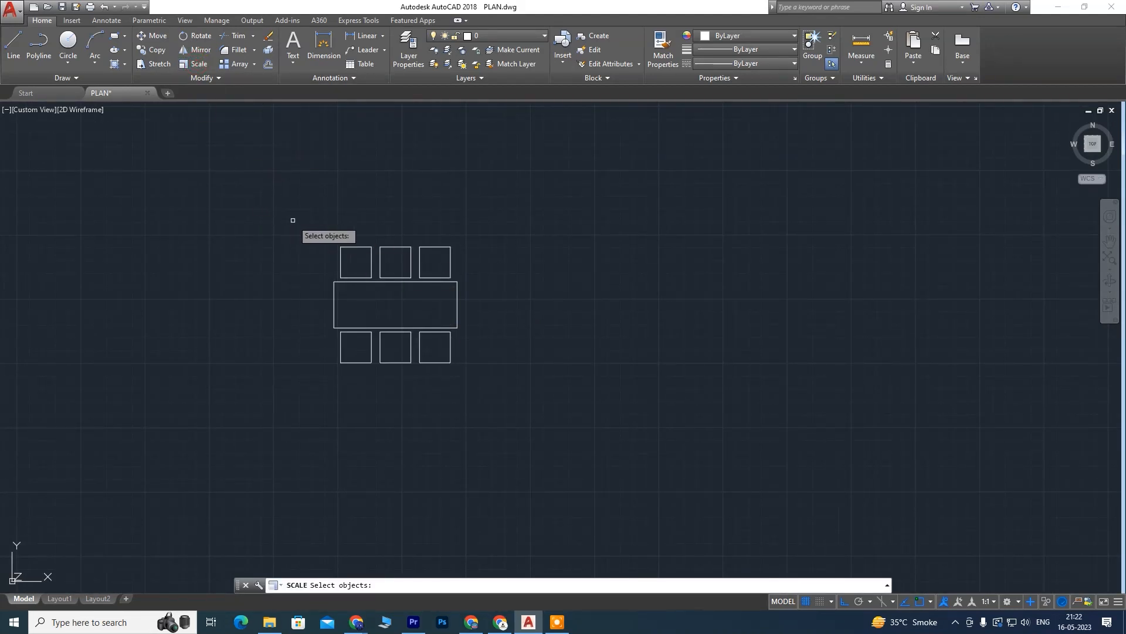
{"action": "left_click", "coordinate": [293, 220]}
{"action": "left_click", "coordinate": [517, 413]}
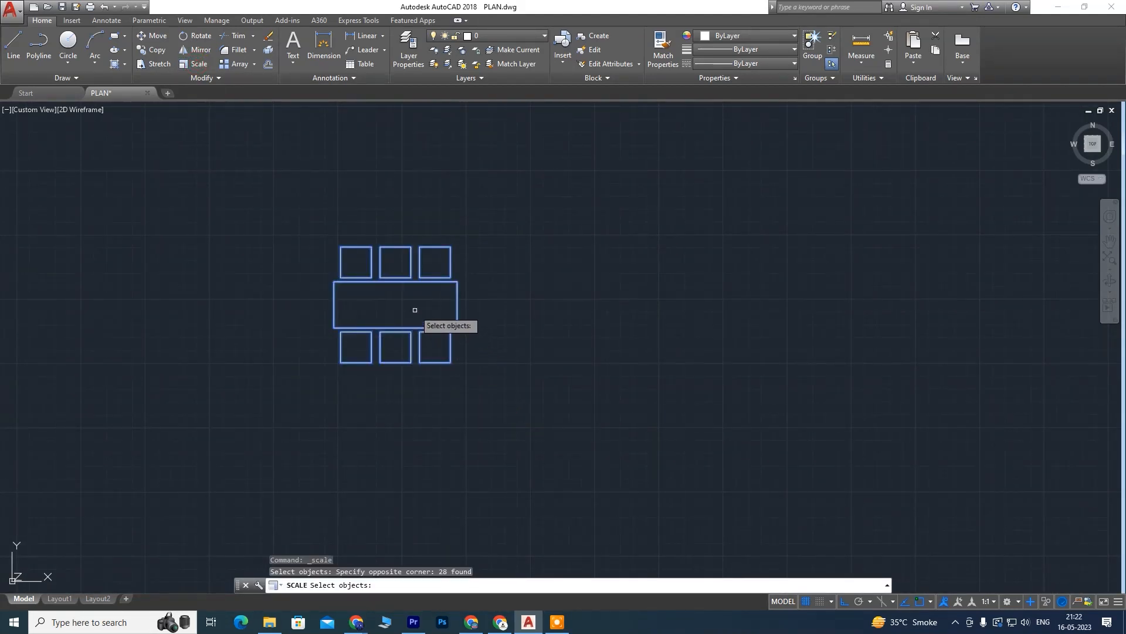
{"action": "key", "text": "Return"}
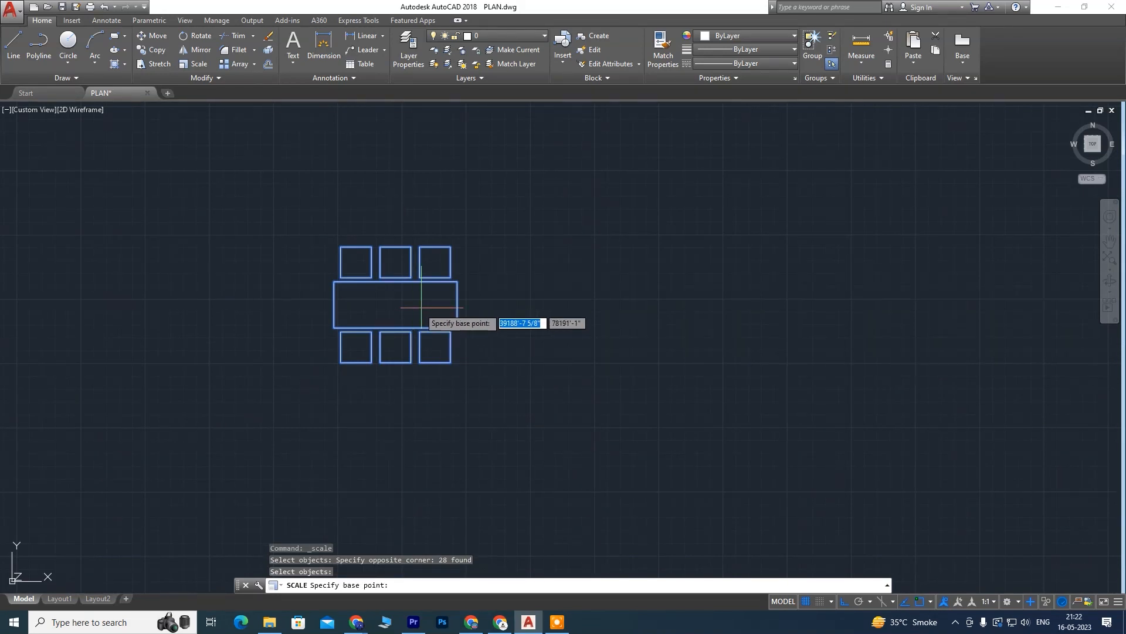
{"action": "left_click", "coordinate": [457, 326]}
{"action": "scroll", "coordinate": [435, 334], "scroll_direction": "down", "scroll_amount": 5}
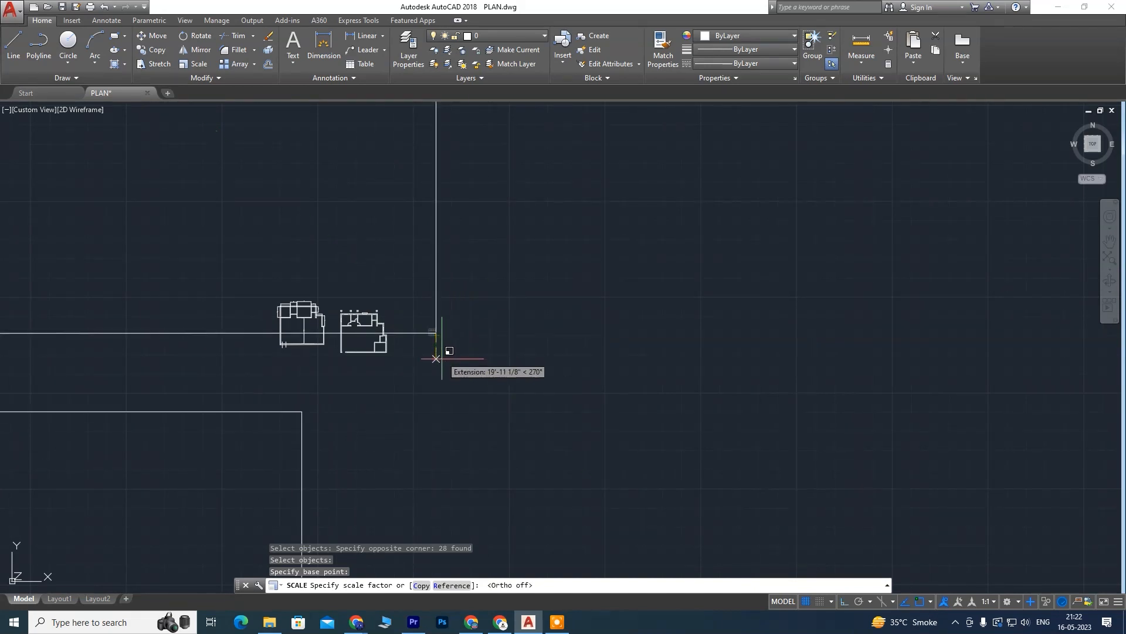
{"action": "scroll", "coordinate": [673, 321], "scroll_direction": "down", "scroll_amount": 10}
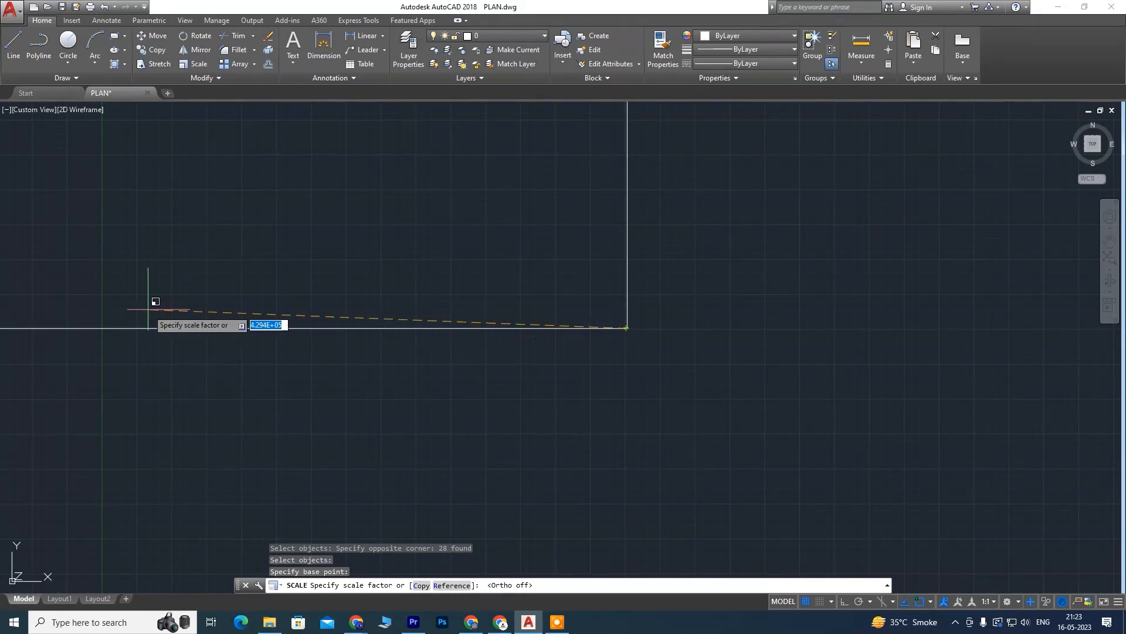
{"action": "scroll", "coordinate": [375, 328], "scroll_direction": "down", "scroll_amount": 2}
{"action": "scroll", "coordinate": [464, 335], "scroll_direction": "down", "scroll_amount": 2}
{"action": "key", "text": "Escape"}
{"action": "scroll", "coordinate": [527, 342], "scroll_direction": "down", "scroll_amount": 7}
{"action": "scroll", "coordinate": [550, 340], "scroll_direction": "up", "scroll_amount": 5}
{"action": "scroll", "coordinate": [457, 294], "scroll_direction": "up", "scroll_amount": 5}
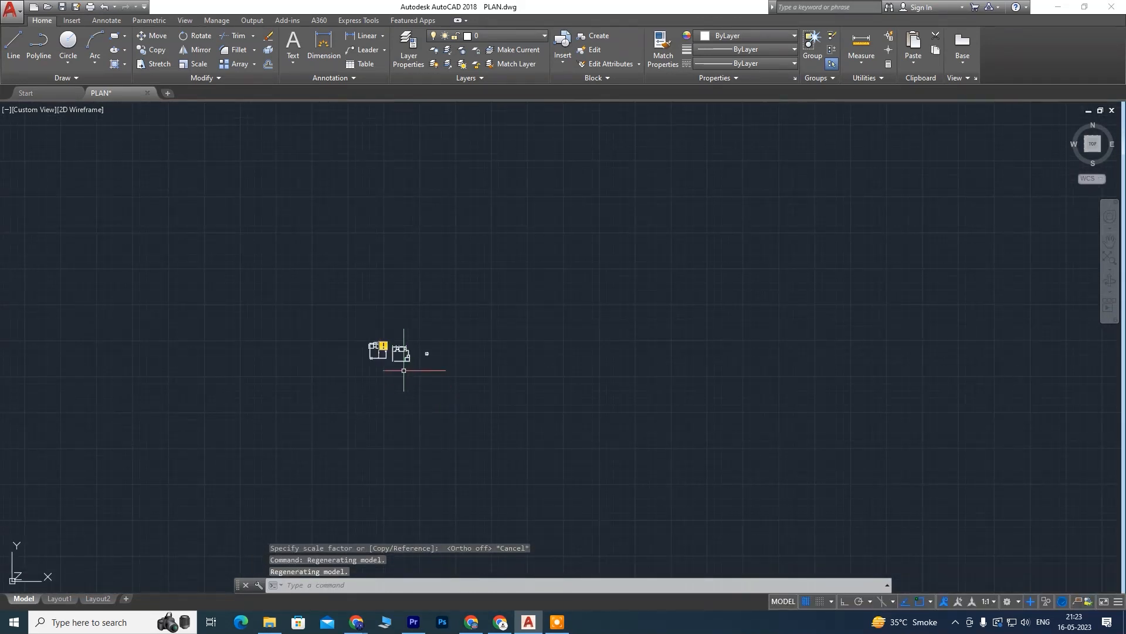
{"action": "scroll", "coordinate": [393, 351], "scroll_direction": "up", "scroll_amount": 12}
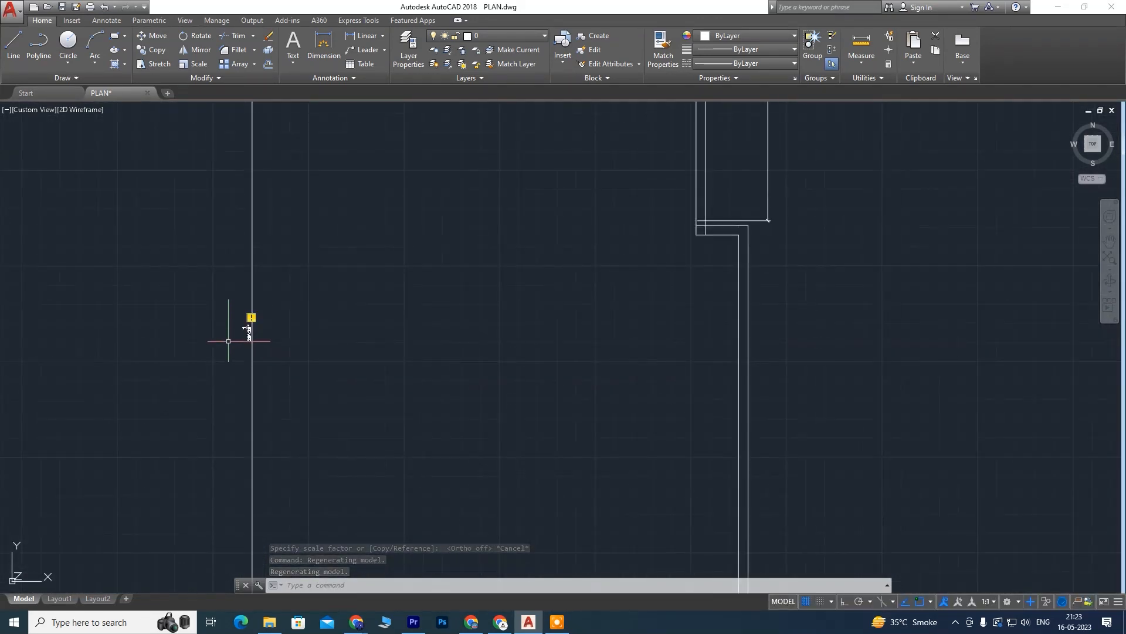
{"action": "scroll", "coordinate": [254, 322], "scroll_direction": "up", "scroll_amount": 3}
{"action": "scroll", "coordinate": [219, 345], "scroll_direction": "up", "scroll_amount": 3}
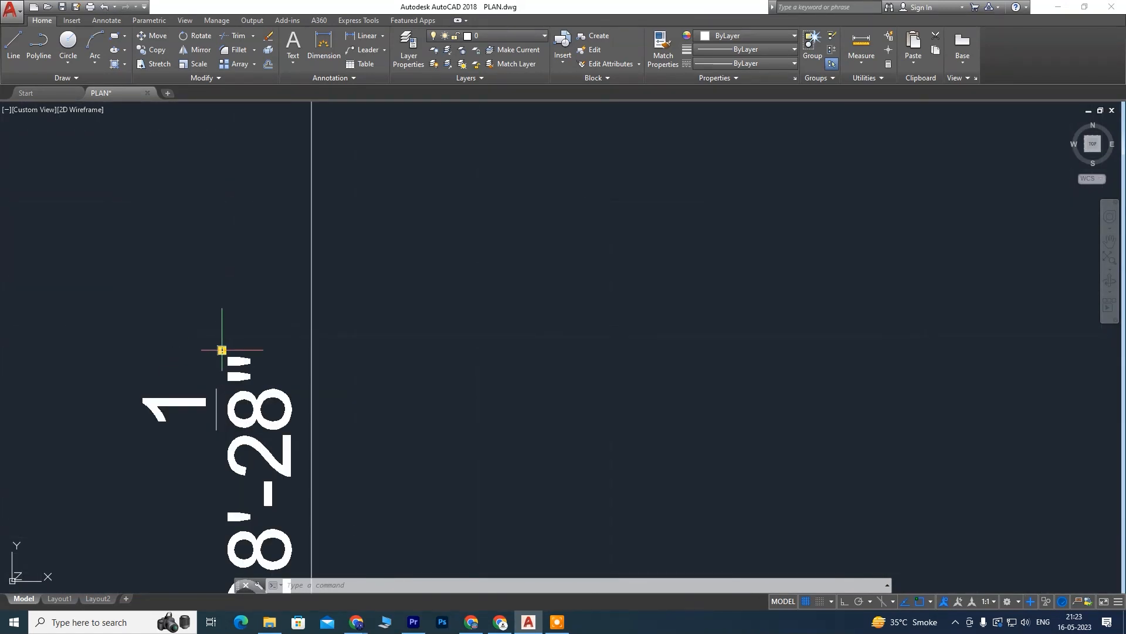
{"action": "scroll", "coordinate": [413, 350], "scroll_direction": "down", "scroll_amount": 15}
{"action": "scroll", "coordinate": [721, 375], "scroll_direction": "up", "scroll_amount": 10}
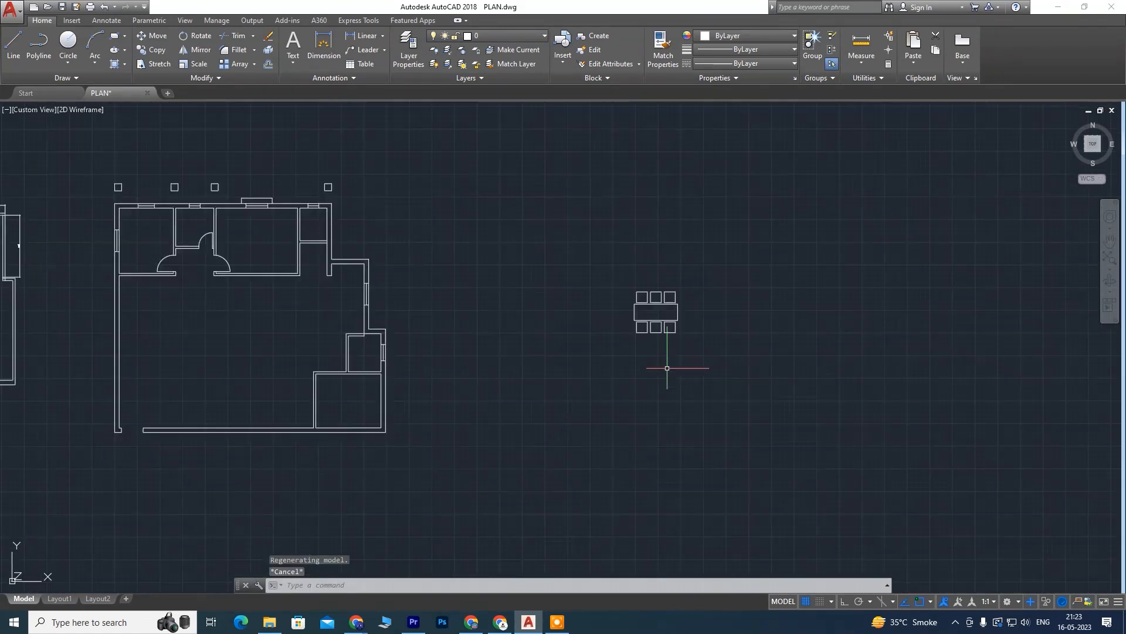
Step: Try to scale the rectangle and all six squares from the midpoint of the rectangle's upper long side
{"action": "middle_click_drag", "start_coordinate": [681, 318], "coordinate": [540, 326]}
{"action": "left_click", "coordinate": [365, 210]}
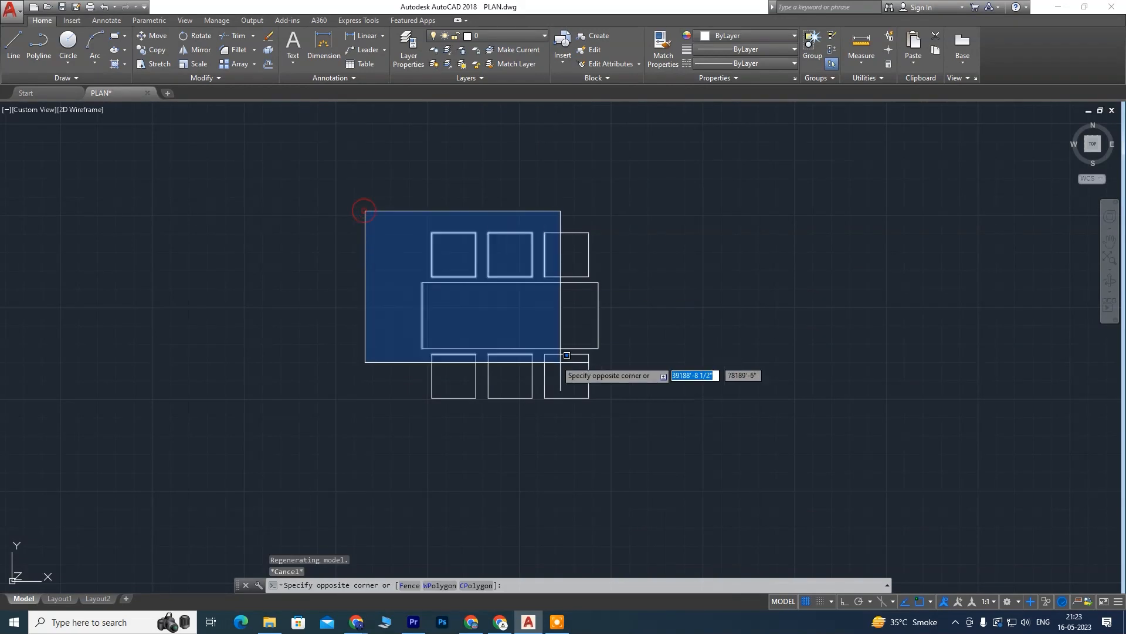
{"action": "left_click", "coordinate": [662, 428]}
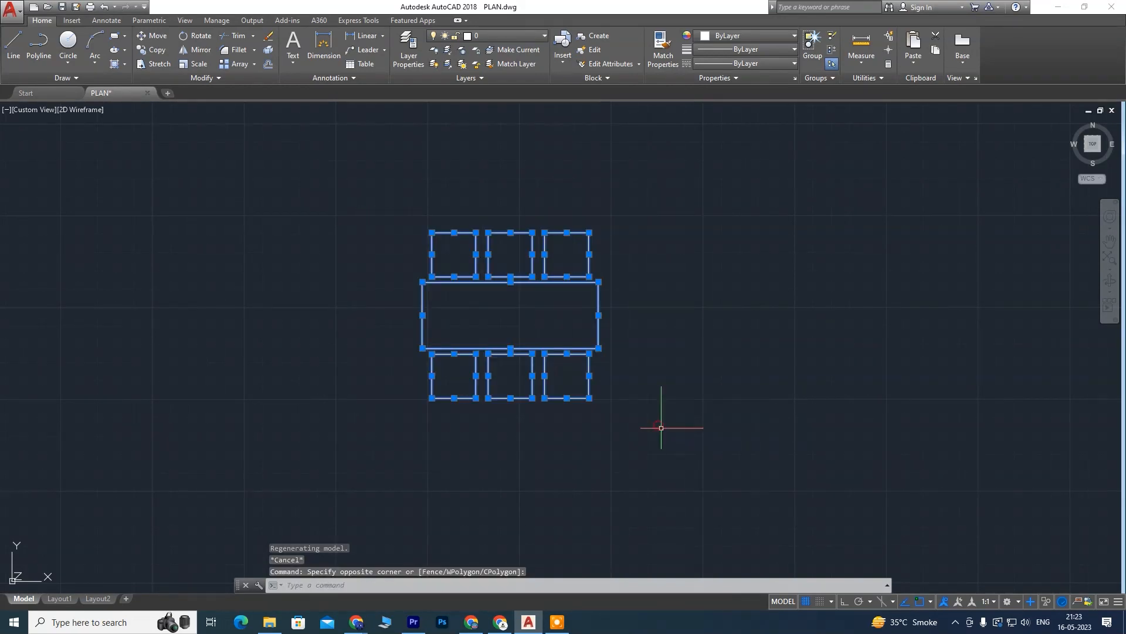
{"action": "left_click", "coordinate": [218, 78]}
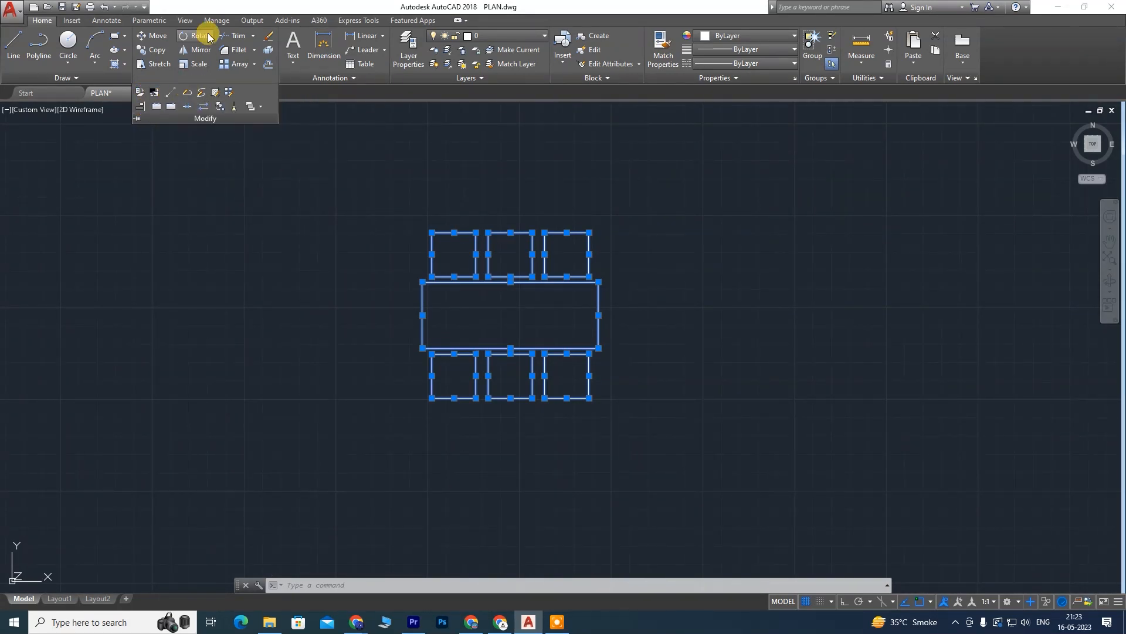
{"action": "left_click", "coordinate": [200, 64]}
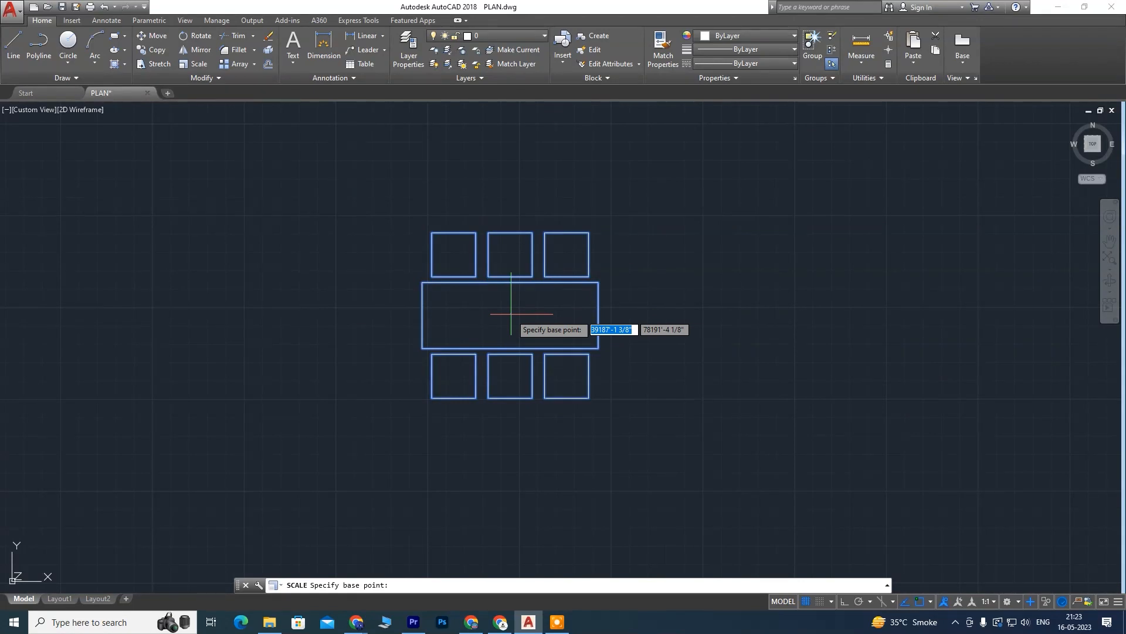
{"action": "left_click", "coordinate": [510, 283]}
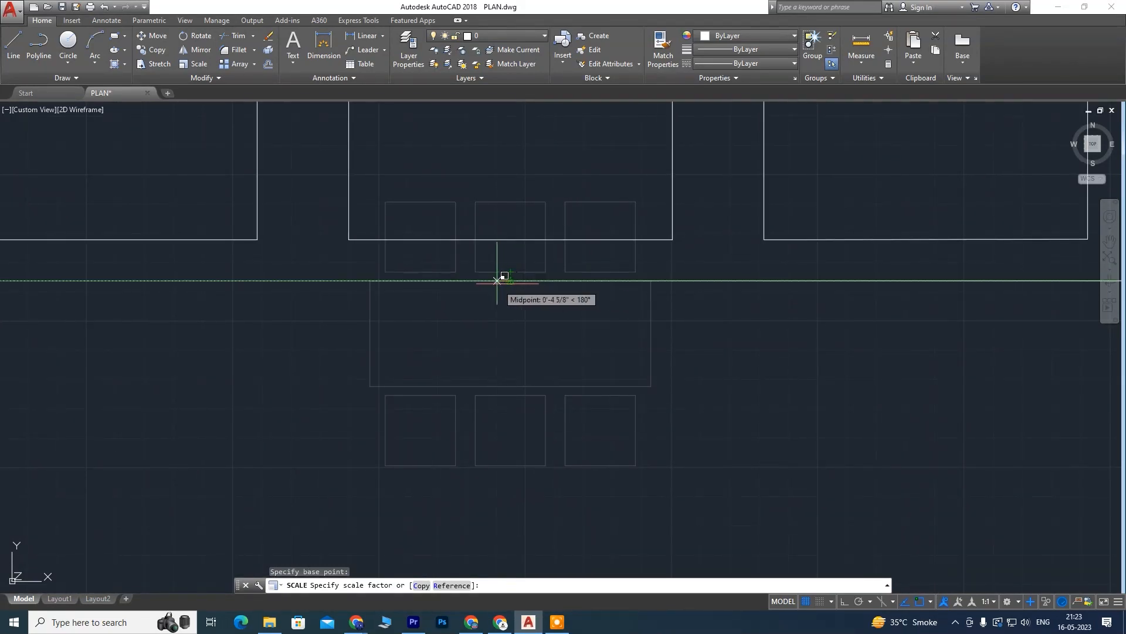
{"action": "key", "text": "Escape"}
Step: Start a horizontal single-line text in the empty area left of the rectangle and squares, picking its start point, height and rotation freehand
{"action": "middle_click_drag", "start_coordinate": [509, 303], "coordinate": [491, 269]}
{"action": "middle_click_drag", "start_coordinate": [389, 231], "coordinate": [378, 254]}
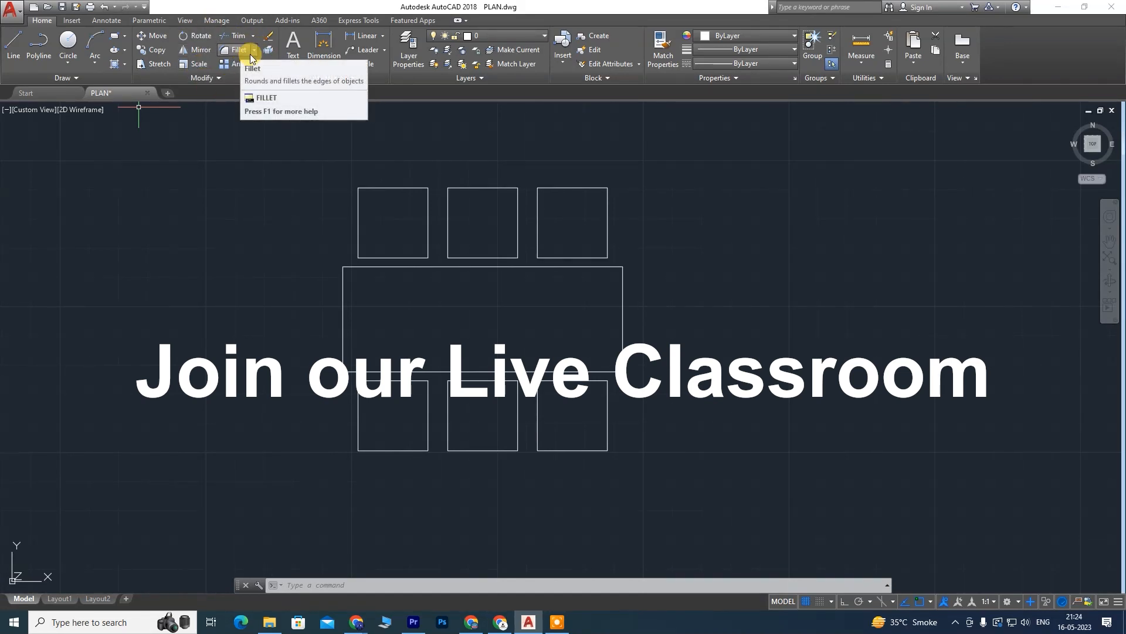
{"action": "scroll", "coordinate": [375, 235], "scroll_direction": "down", "scroll_amount": 2}
{"action": "mouse_move", "coordinate": [280, 296]}
{"action": "middle_mouse_down"}
{"action": "mouse_move", "coordinate": [299, 311]}
{"action": "mouse_move", "coordinate": [438, 308]}
{"action": "middle_mouse_up"}
{"action": "middle_click_drag", "start_coordinate": [369, 256], "coordinate": [421, 266]}
{"action": "left_click", "coordinate": [293, 62]}
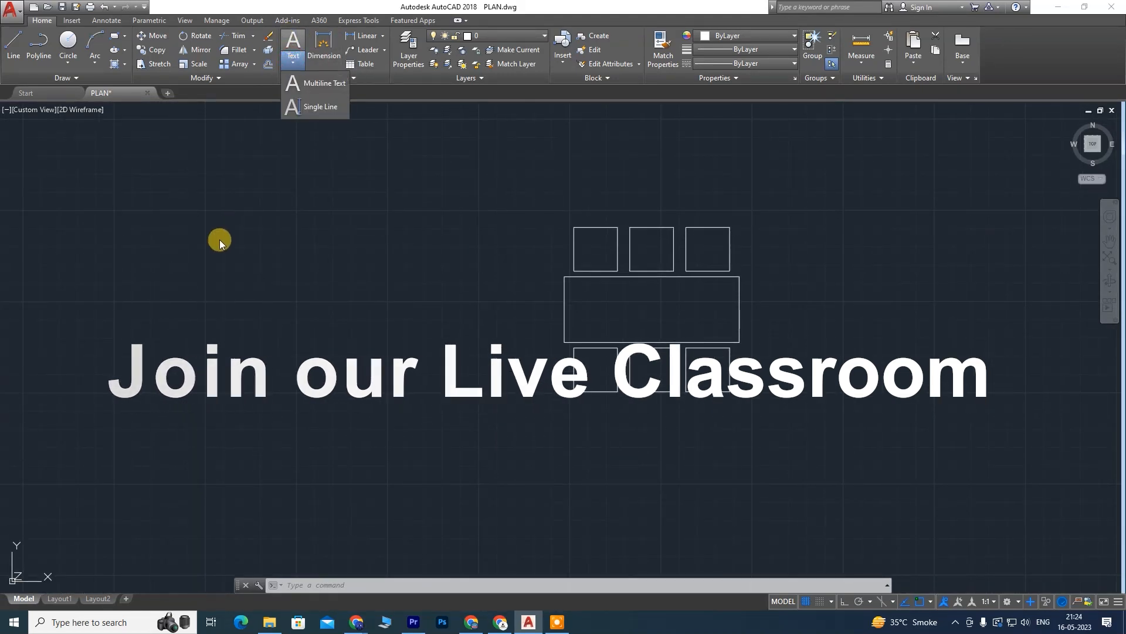
{"action": "left_click", "coordinate": [317, 109]}
{"action": "left_click", "coordinate": [161, 285]}
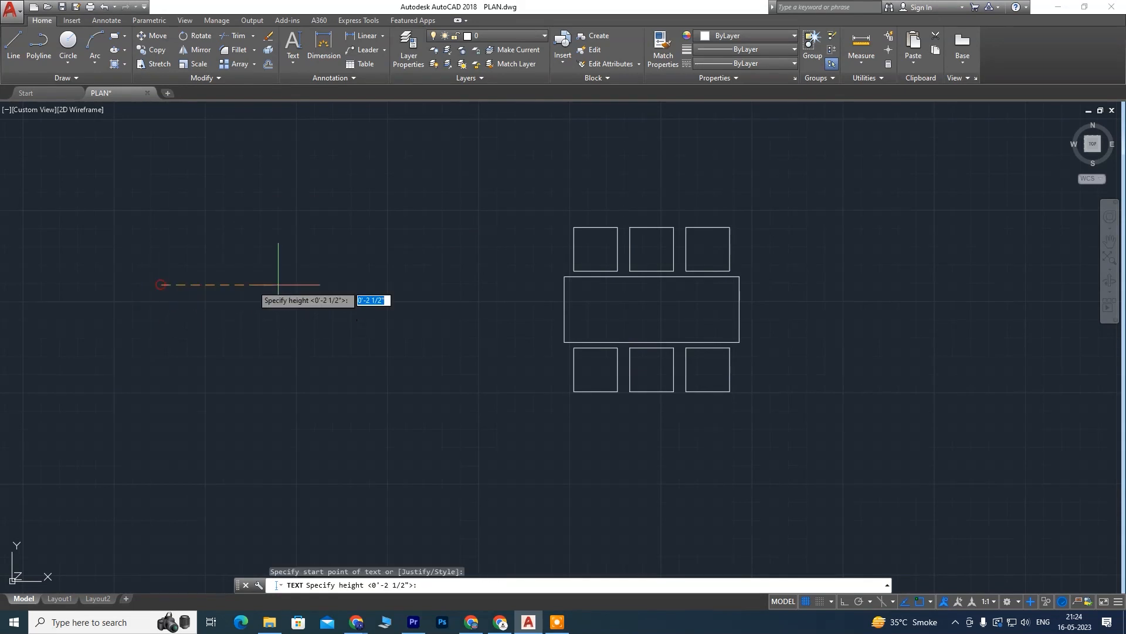
{"action": "left_click", "coordinate": [400, 300]}
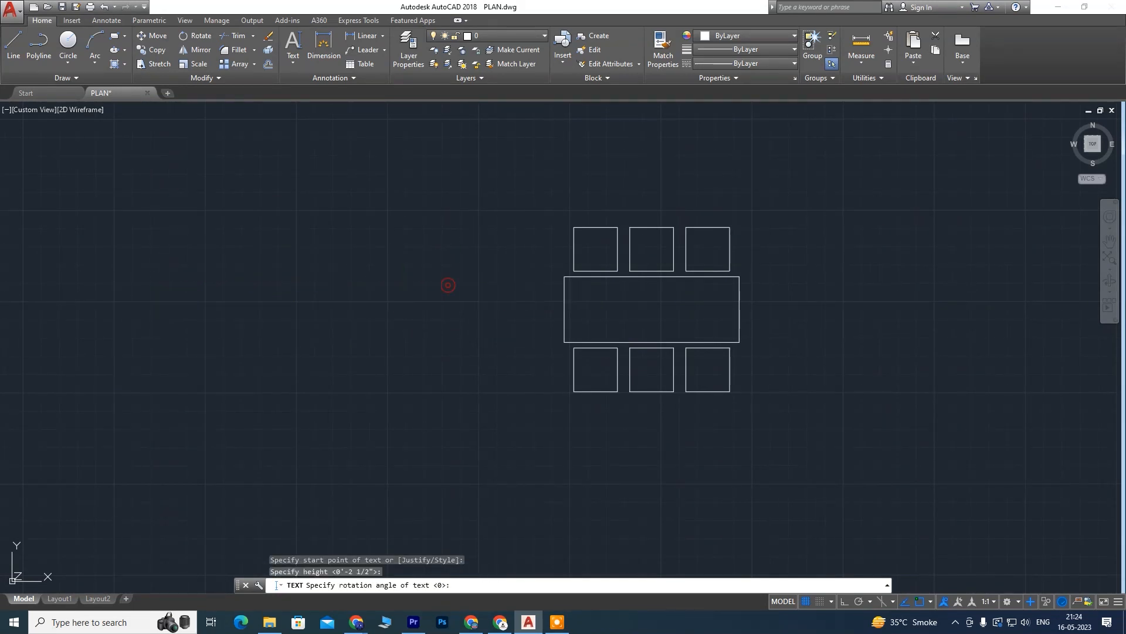
{"action": "left_click", "coordinate": [448, 285]}
{"action": "scroll", "coordinate": [329, 283], "scroll_direction": "down", "scroll_amount": 6}
{"action": "scroll", "coordinate": [323, 274], "scroll_direction": "up", "scroll_amount": 4}
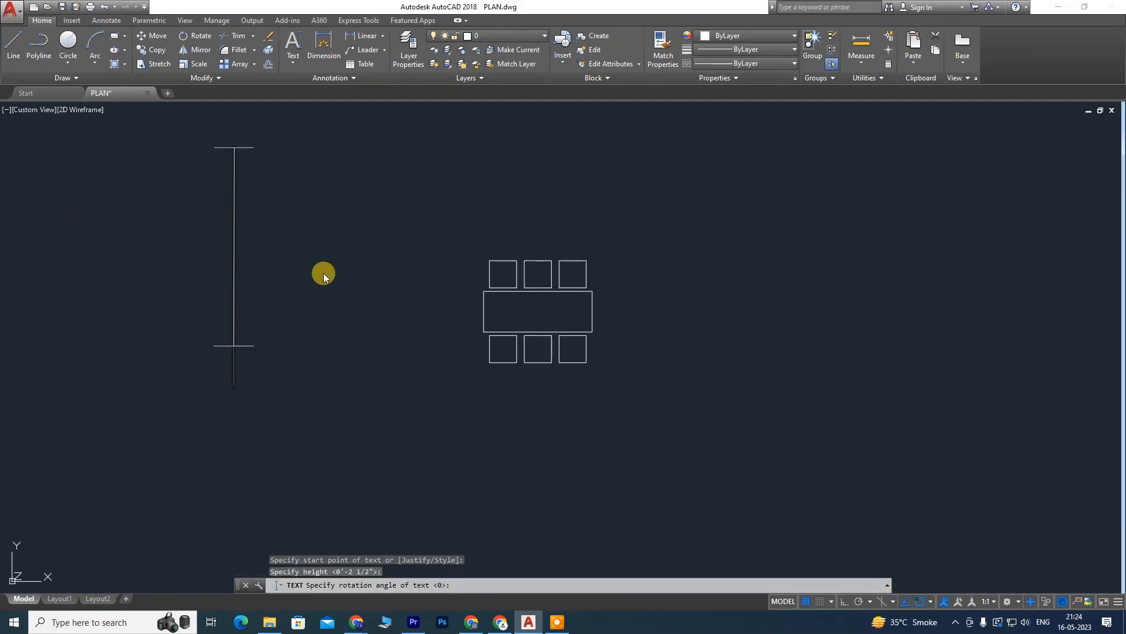
Step: Enter a person's first name with an initial capital as the single-line text and finish the text
{"action": "type", "text": "raj"}
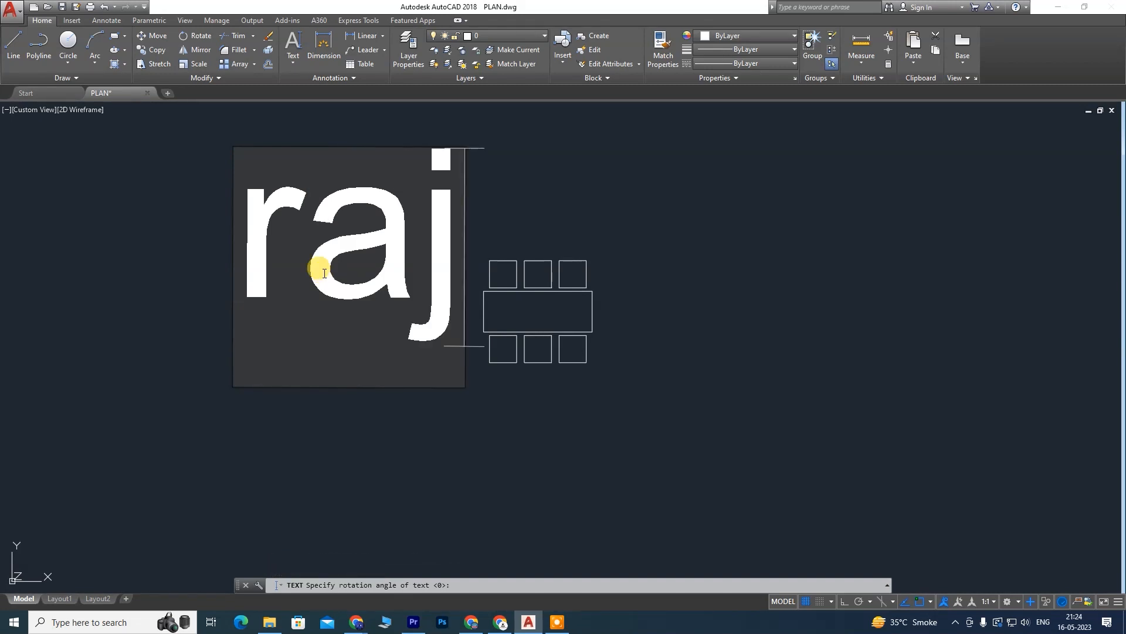
{"action": "key", "text": "BackSpace"}
{"action": "key", "text": "BackSpace"}
{"action": "key", "text": "BackSpace"}
{"action": "type", "text": "R"}
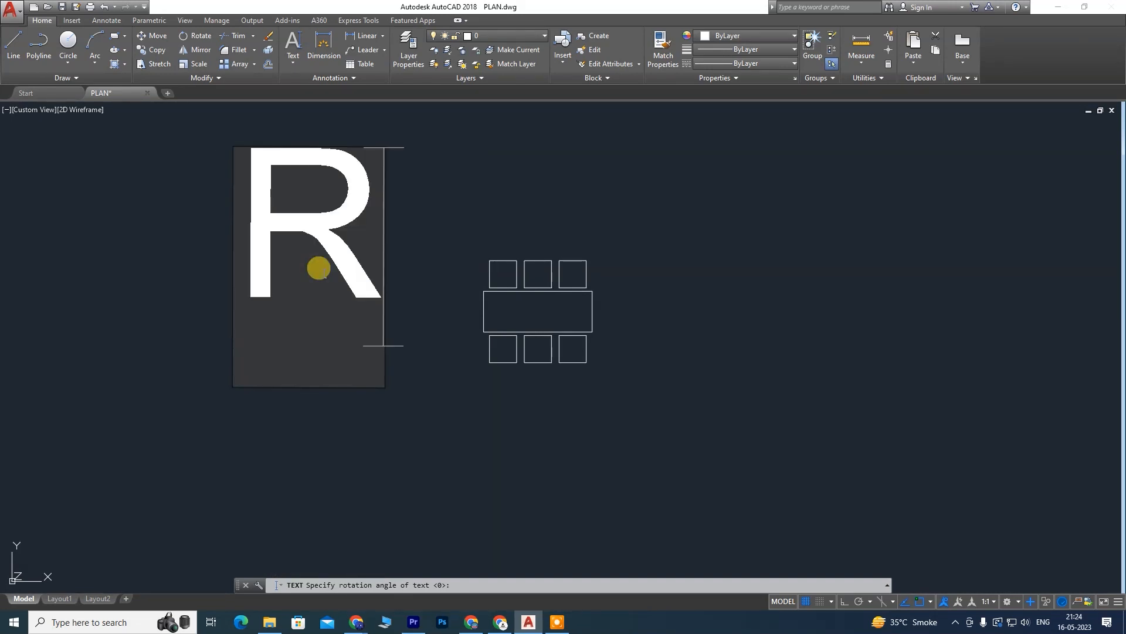
{"action": "type", "text": "aj"}
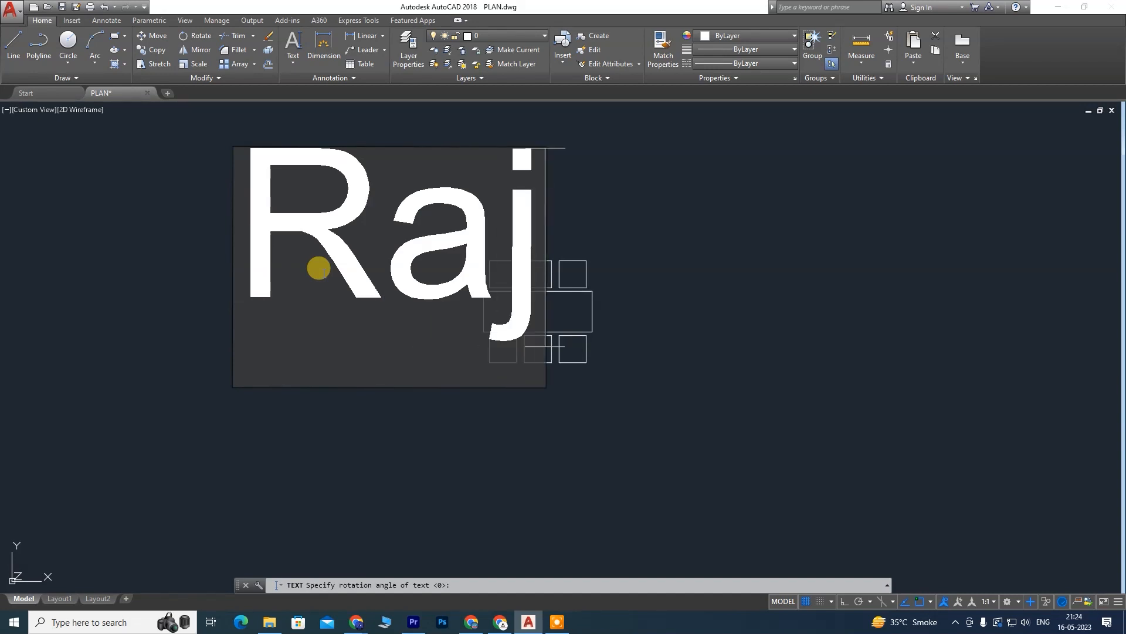
{"action": "type", "text": "u"}
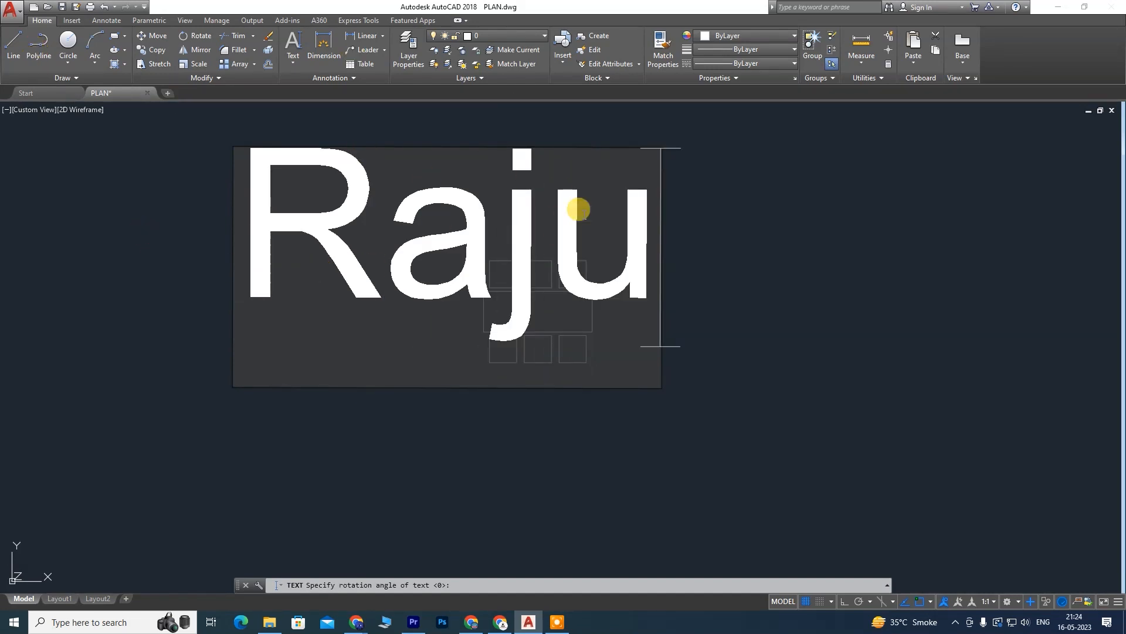
{"action": "left_click", "coordinate": [729, 225]}
{"action": "key", "text": "Return"}
Step: Move the name text off the rectangle and squares into the empty area to their right
{"action": "scroll", "coordinate": [466, 229], "scroll_direction": "down", "scroll_amount": 2}
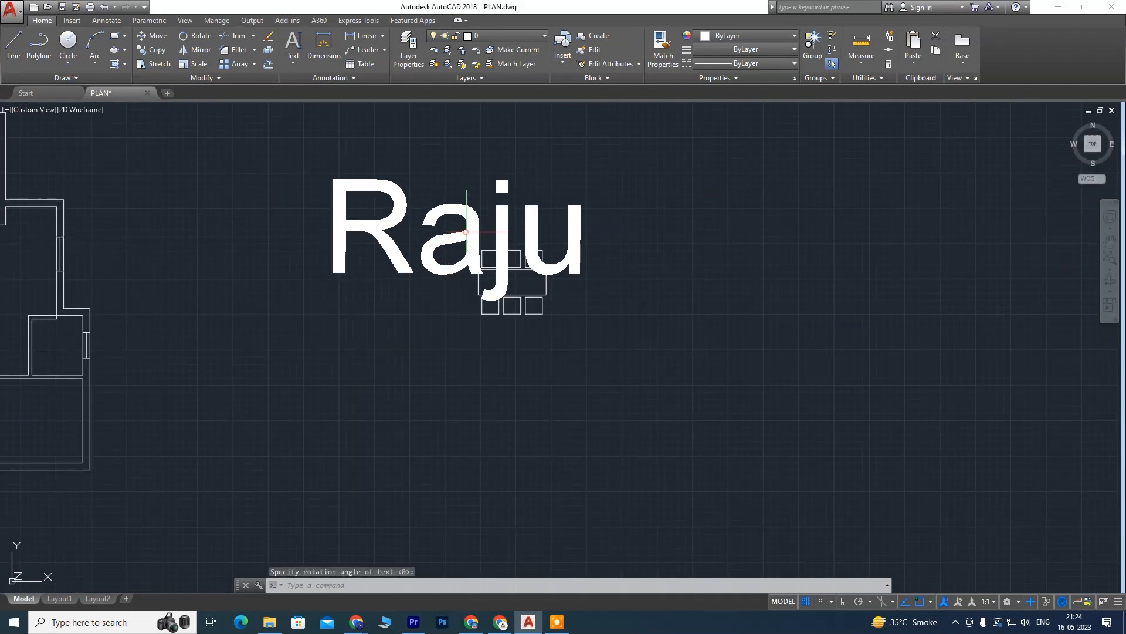
{"action": "left_click", "coordinate": [471, 255]}
{"action": "left_click", "coordinate": [323, 272]}
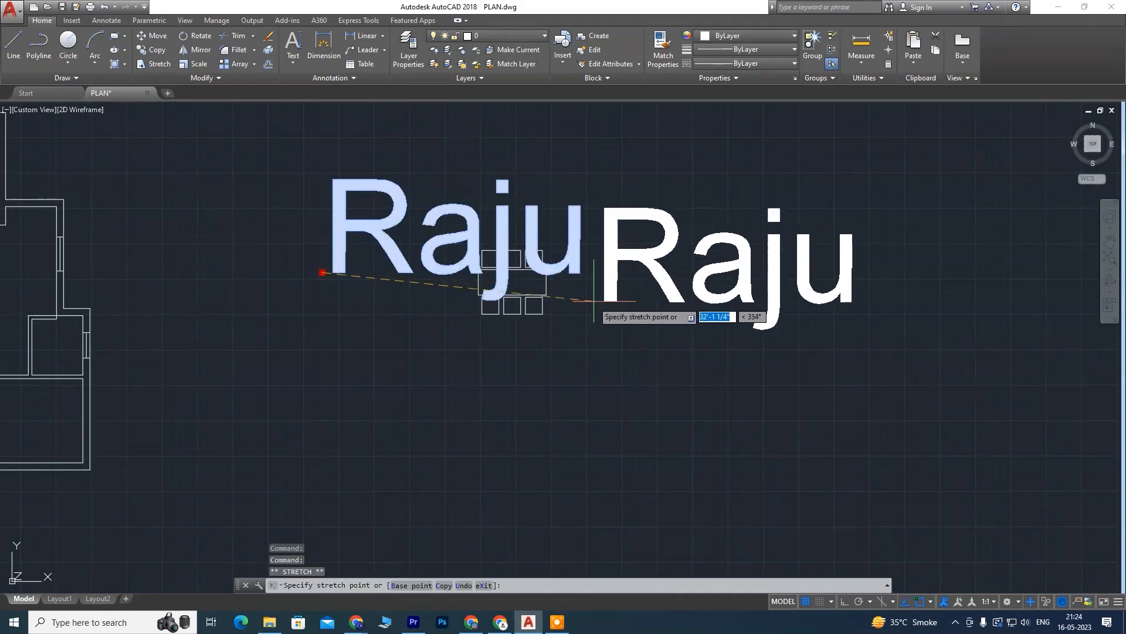
{"action": "scroll", "coordinate": [558, 320], "scroll_direction": "up", "scroll_amount": 3}
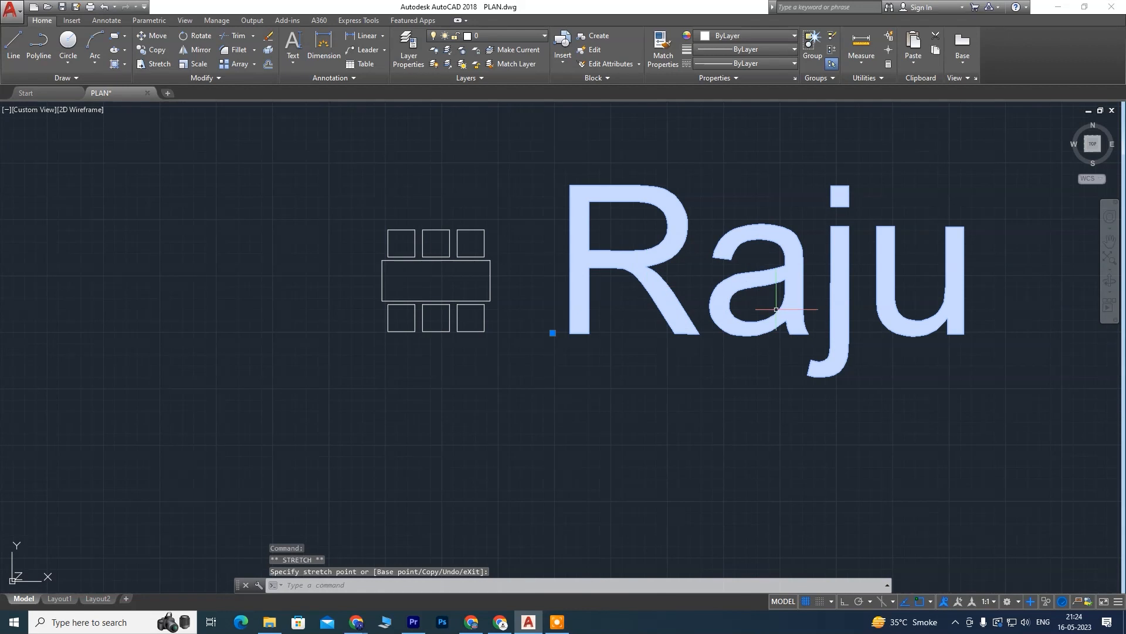
Step: Try to scale the name text freehand from a base point near its middle
{"action": "left_click", "coordinate": [194, 64]}
{"action": "key", "text": "Return"}
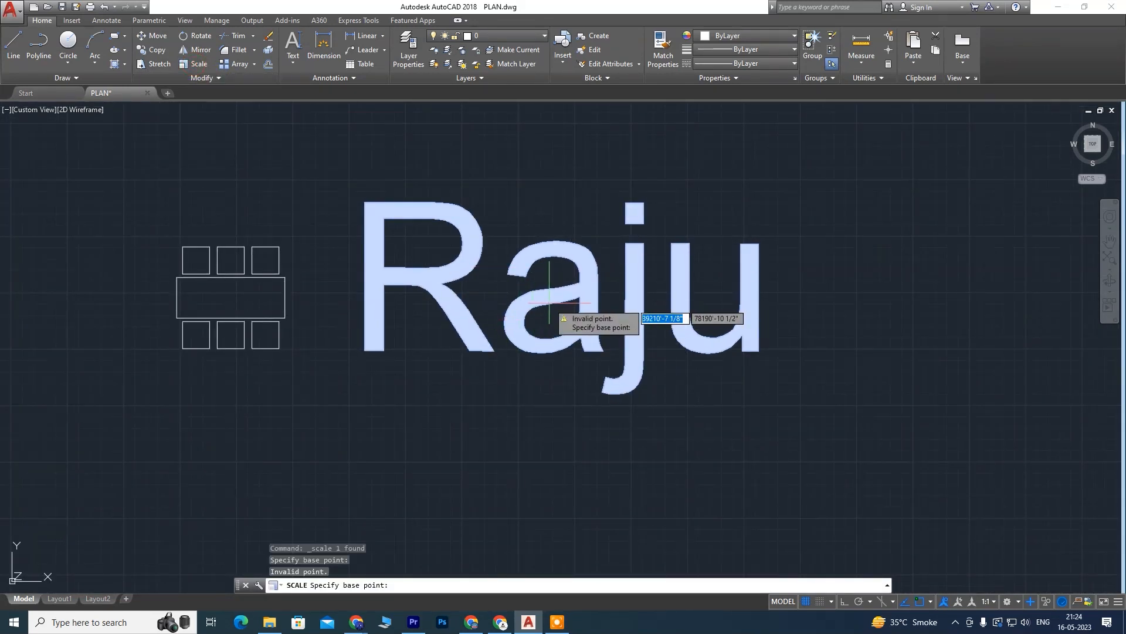
{"action": "left_click", "coordinate": [582, 300]}
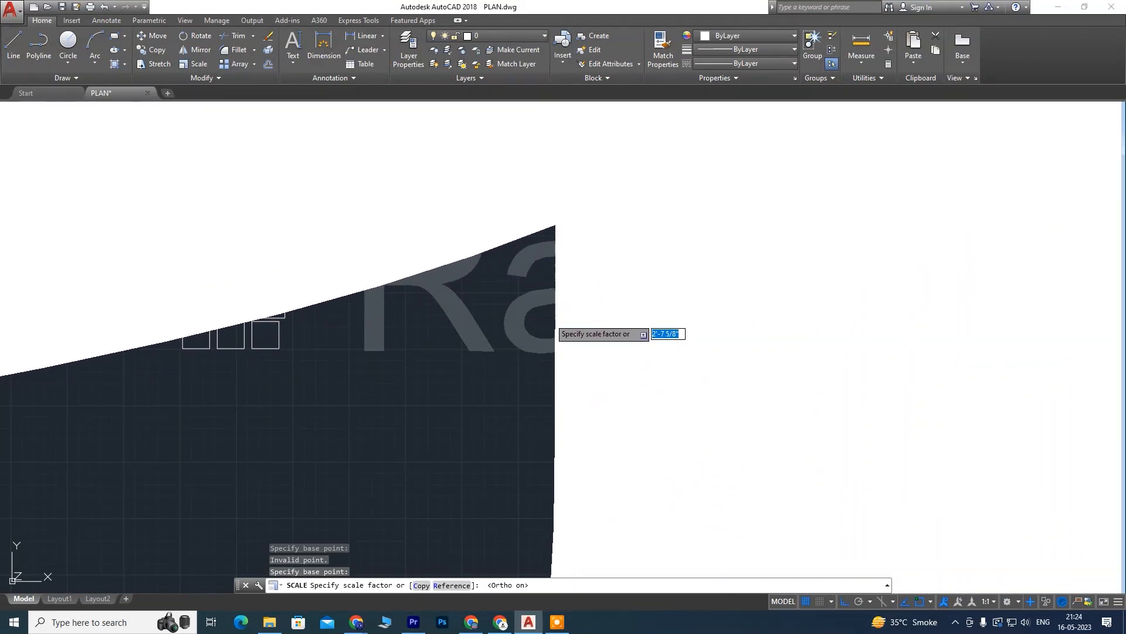
{"action": "key", "text": "F8"}
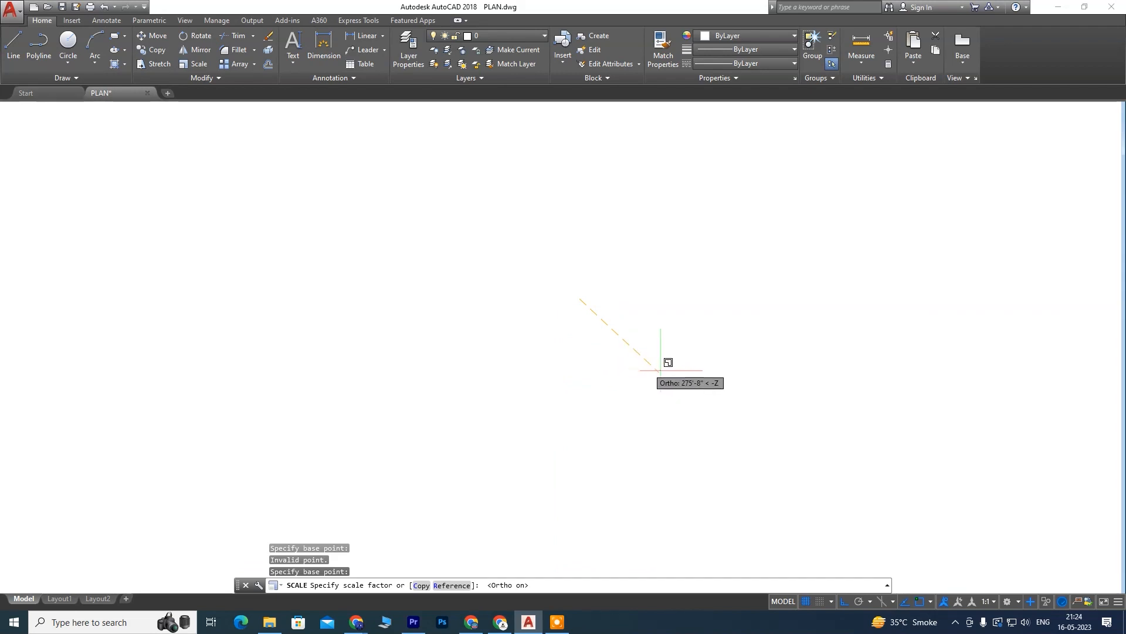
{"action": "scroll", "coordinate": [531, 329], "scroll_direction": "down", "scroll_amount": 5}
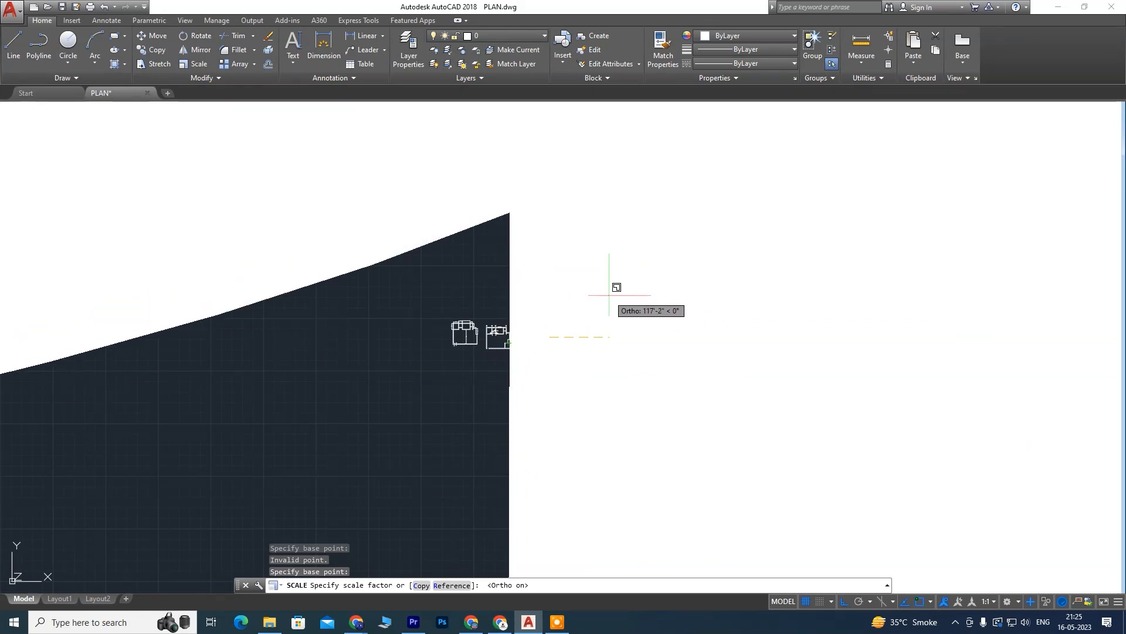
{"action": "key", "text": "F8"}
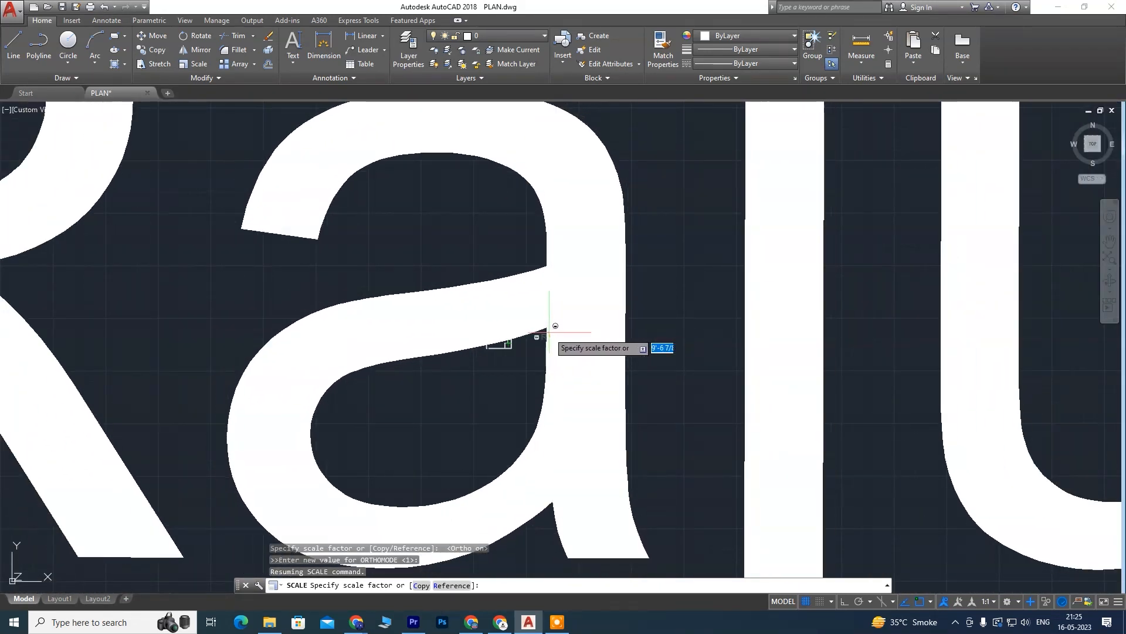
{"action": "left_click", "coordinate": [551, 332]}
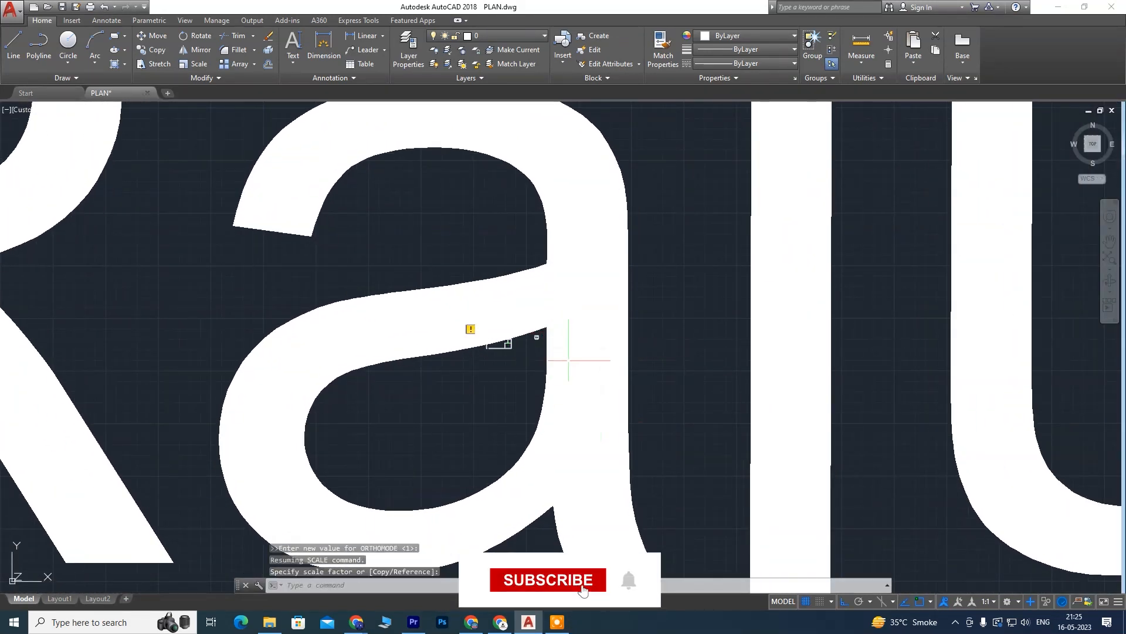
Step: Undo the freehand scaling of the name text
{"action": "key", "text": "ctrl+z"}
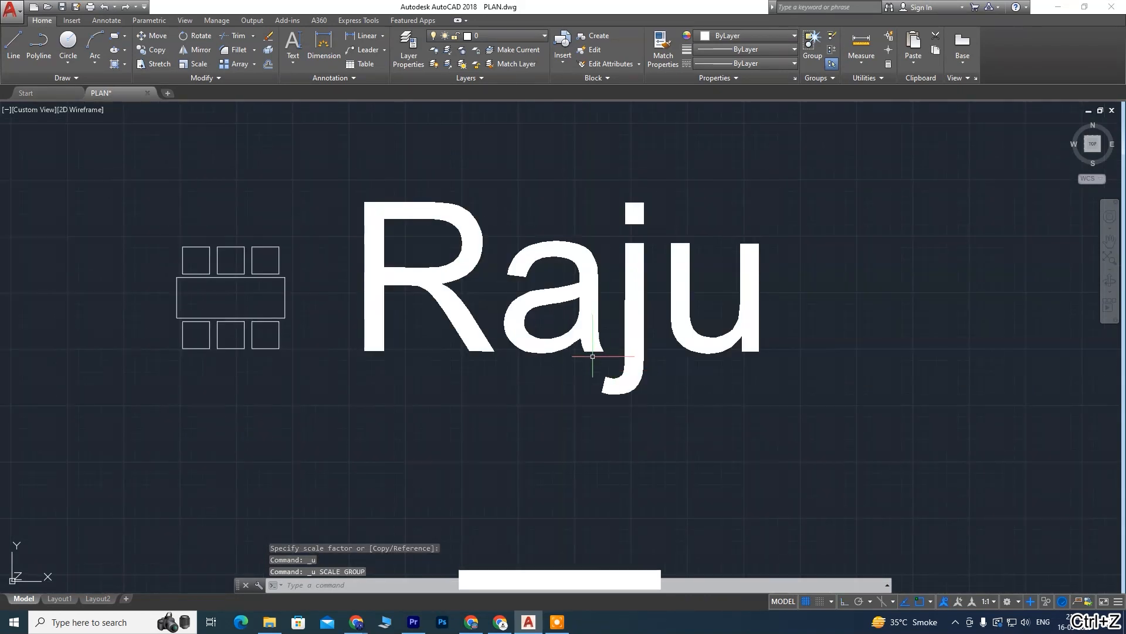
{"action": "scroll", "coordinate": [594, 354], "scroll_direction": "up", "scroll_amount": 2}
{"action": "middle_click_drag", "start_coordinate": [613, 330], "coordinate": [591, 355]}
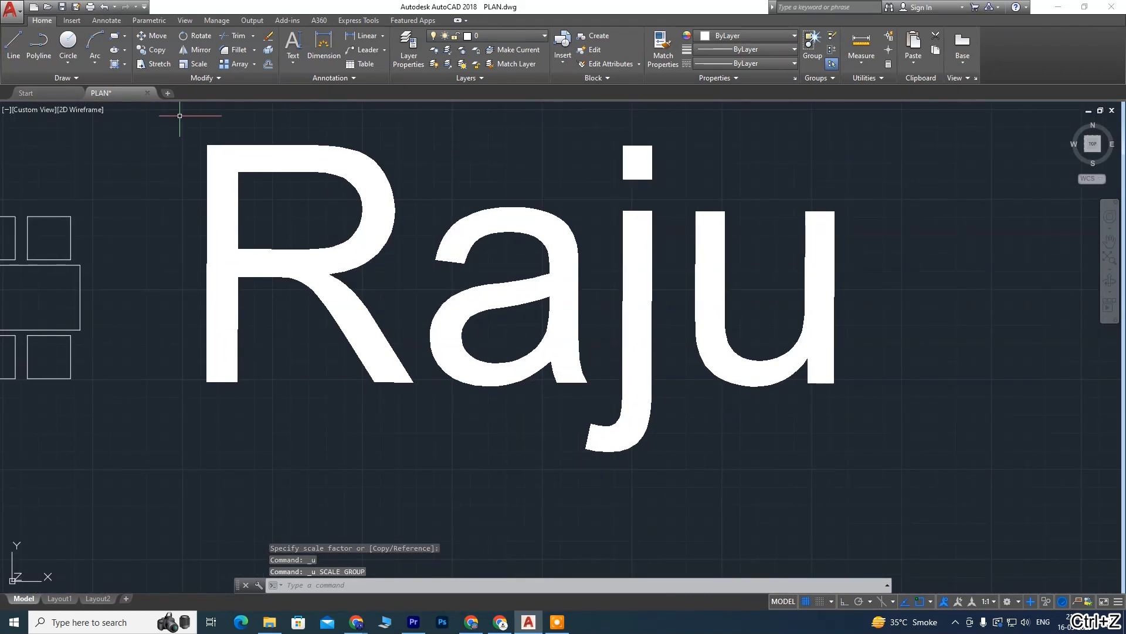
{"action": "key", "text": "ctrl+z"}
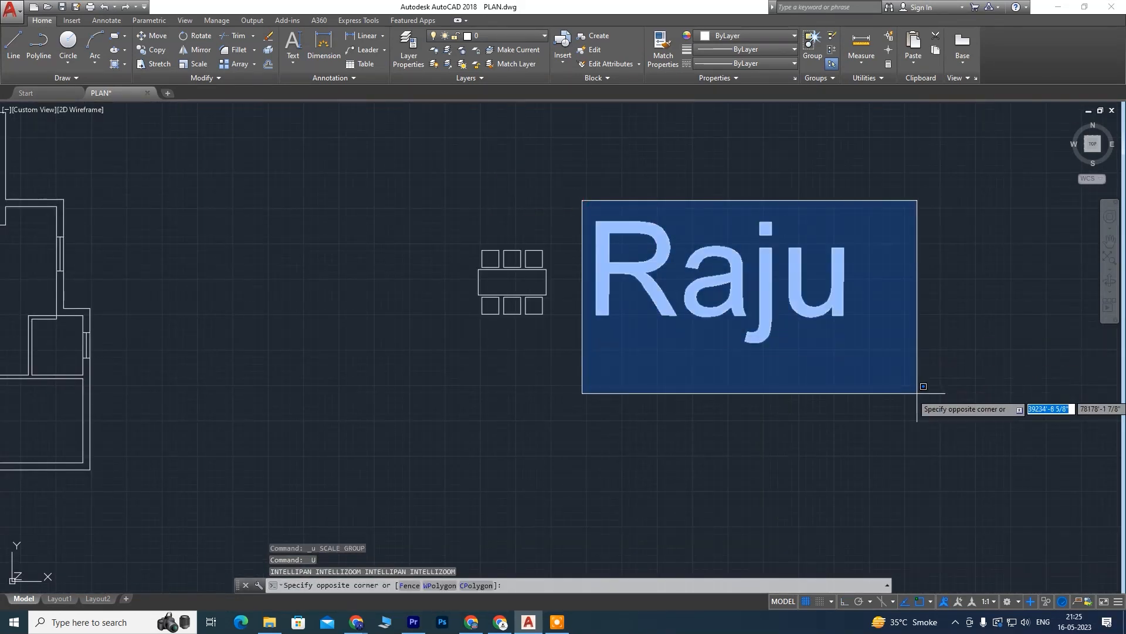
Step: Scale the name text by a factor of 10 from a base point on its last letter
{"action": "left_click", "coordinate": [918, 391]}
{"action": "scroll", "coordinate": [618, 367], "scroll_direction": "up", "scroll_amount": 3}
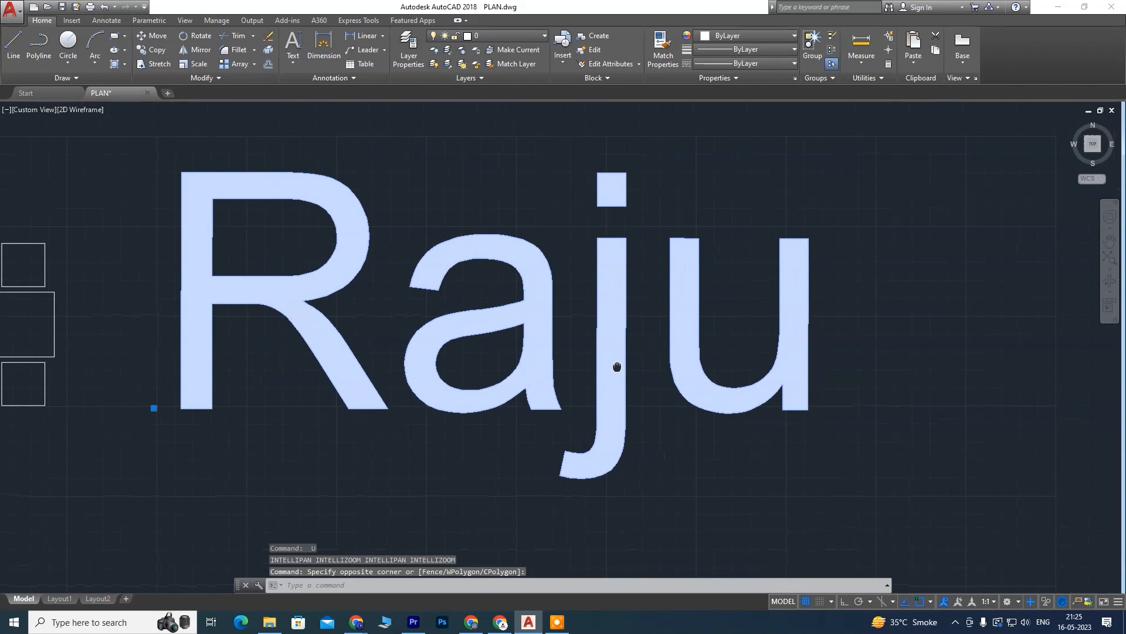
{"action": "right_click", "coordinate": [188, 66]}
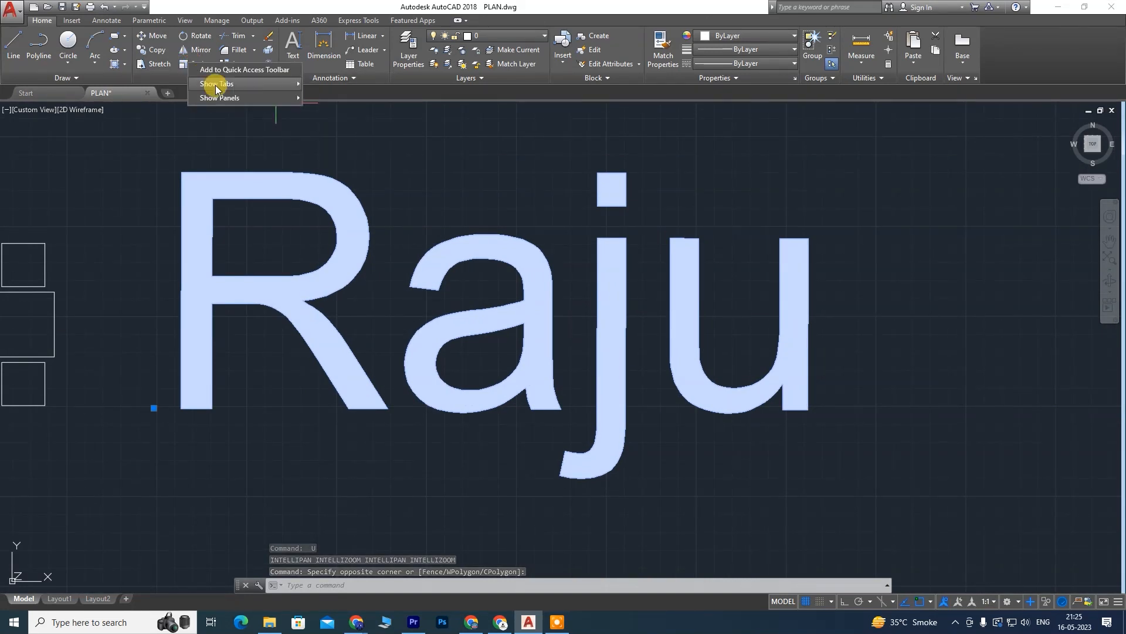
{"action": "mouse_move", "coordinate": [218, 91]}
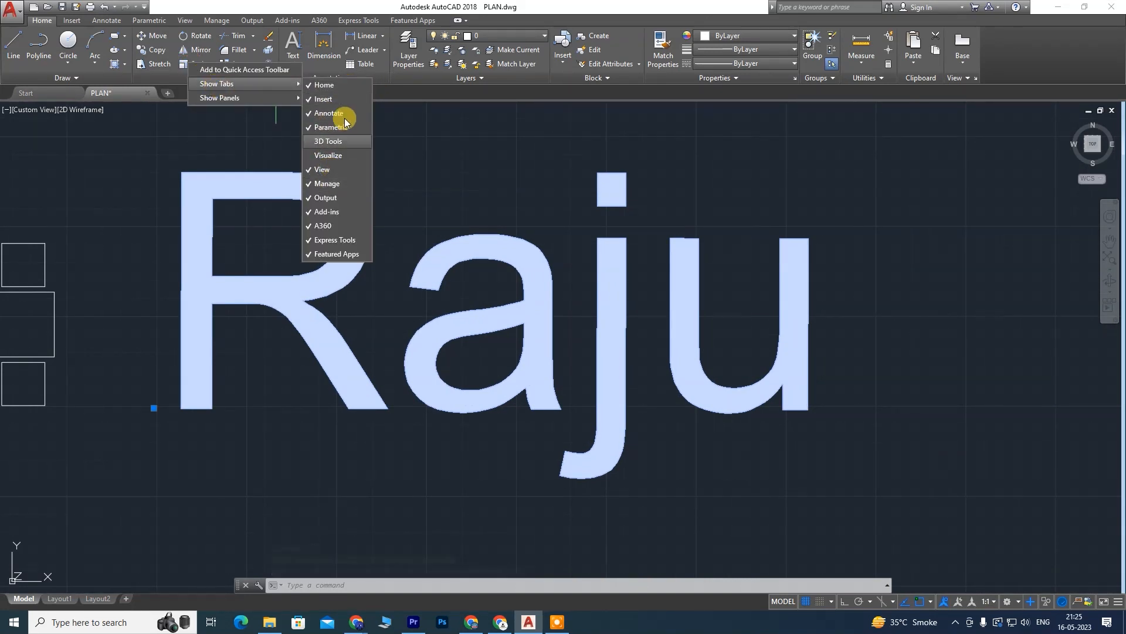
{"action": "mouse_move", "coordinate": [258, 101]}
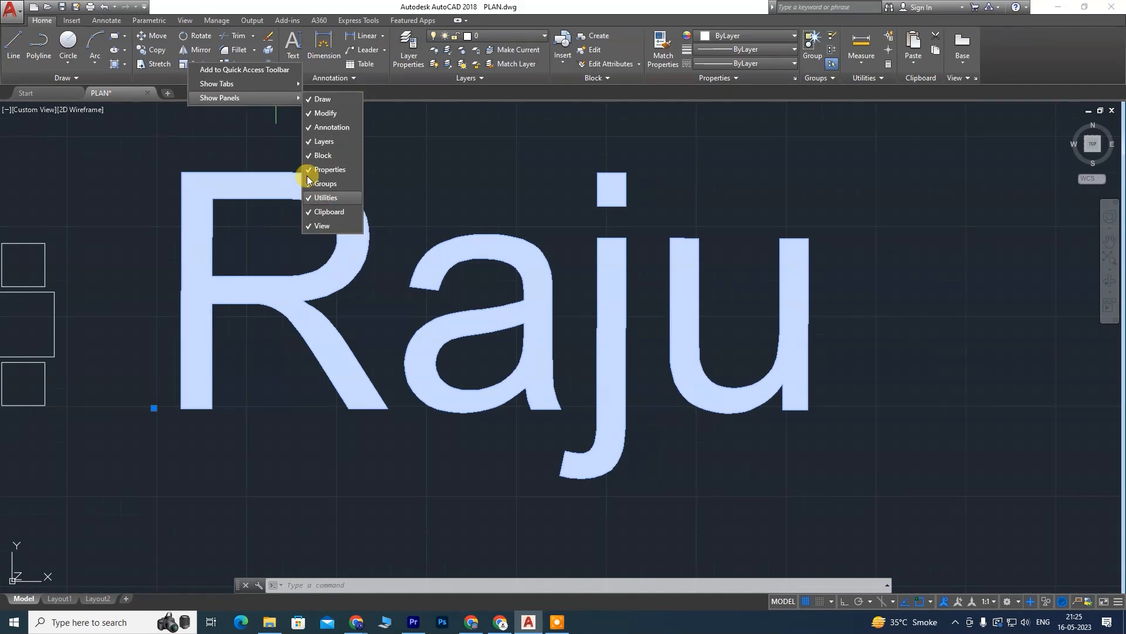
{"action": "left_click", "coordinate": [287, 103]}
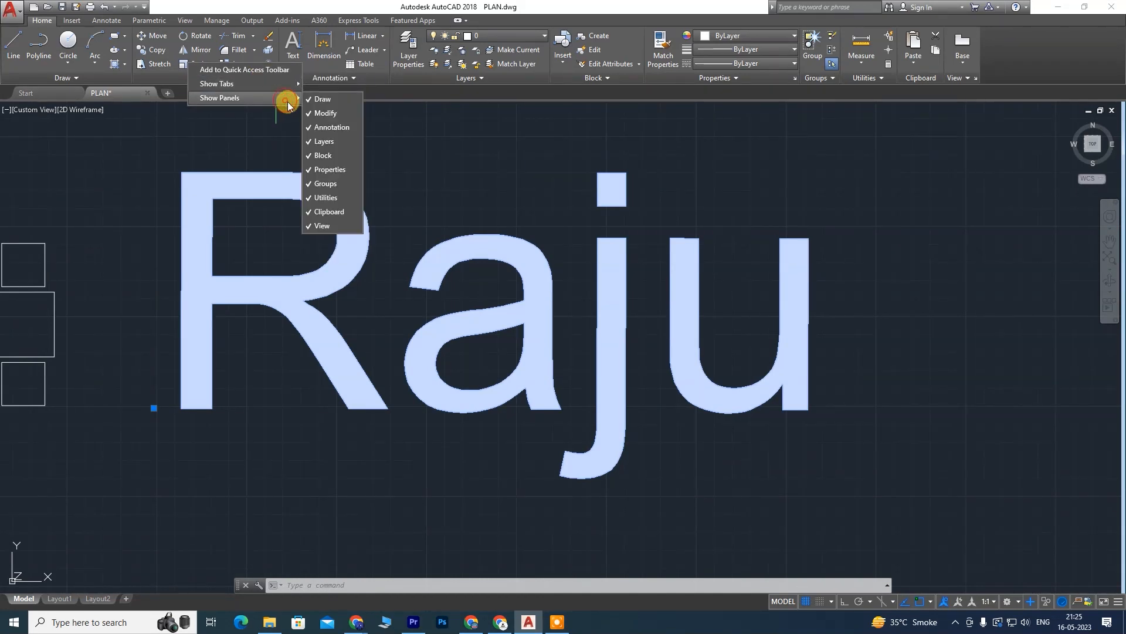
{"action": "left_click", "coordinate": [183, 66]}
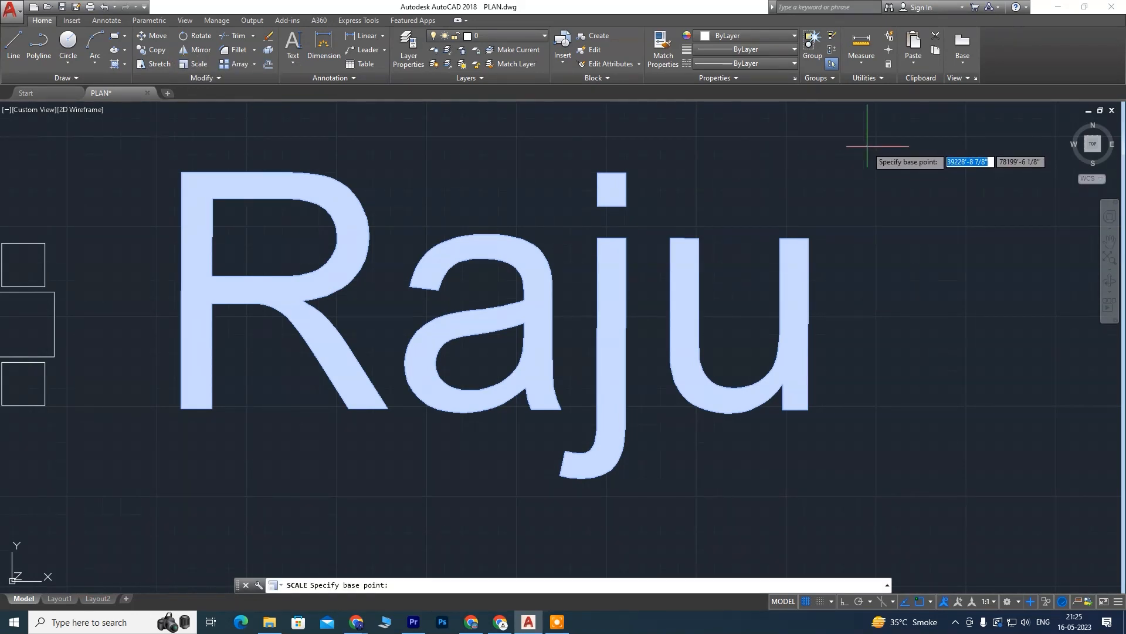
{"action": "left_click", "coordinate": [678, 339]}
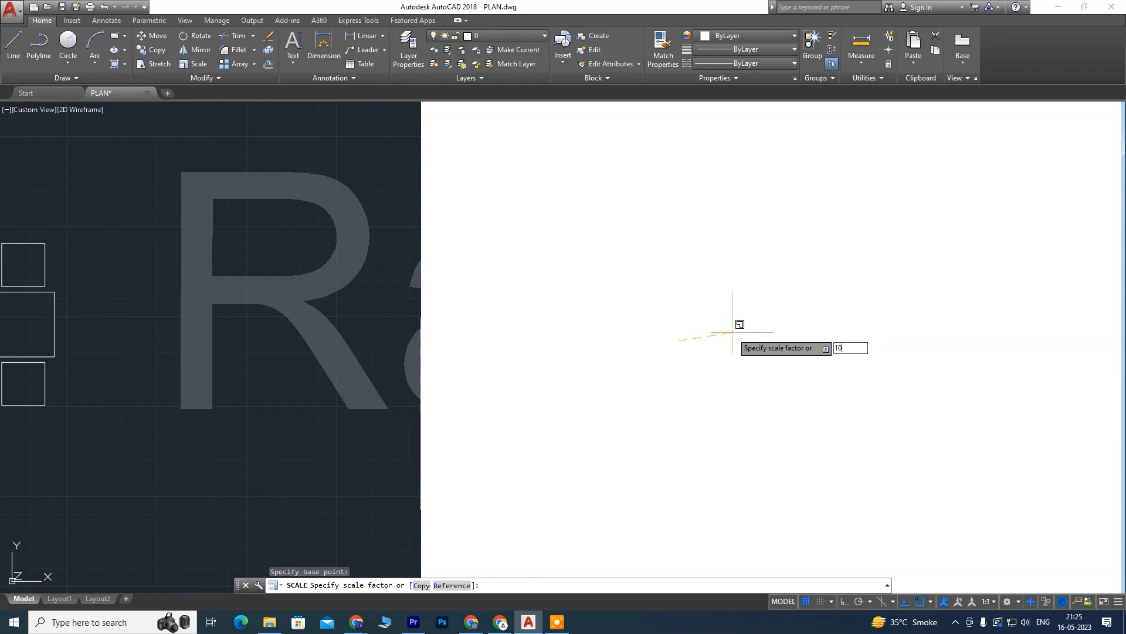
{"action": "key", "text": "Return"}
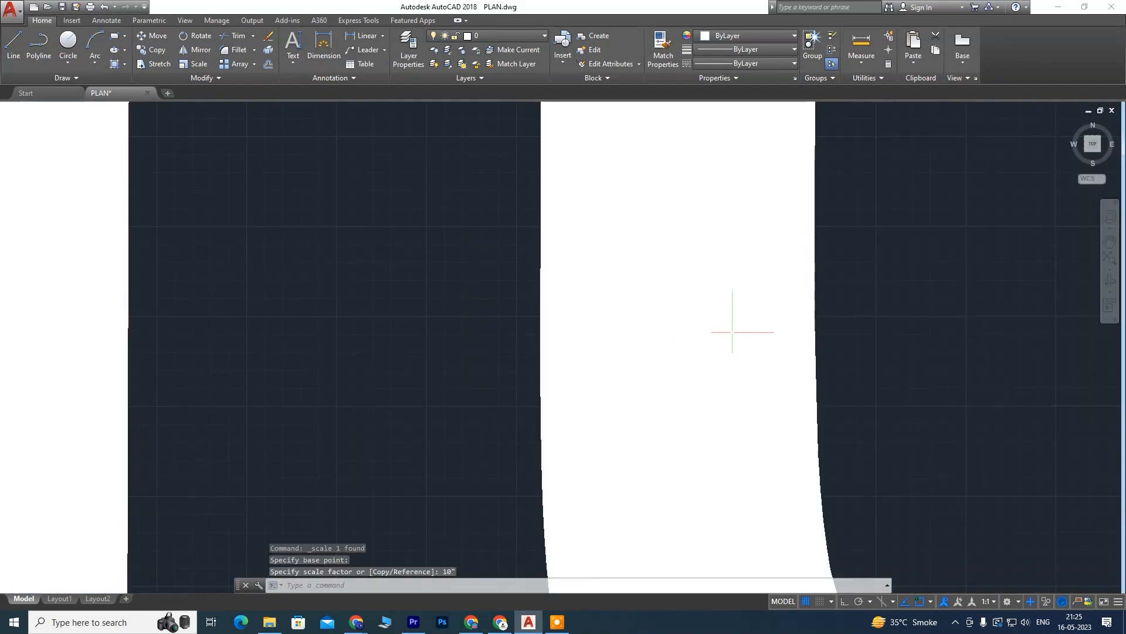
{"action": "scroll", "coordinate": [731, 332], "scroll_direction": "down", "scroll_amount": 5}
{"action": "scroll", "coordinate": [584, 361], "scroll_direction": "up", "scroll_amount": 2}
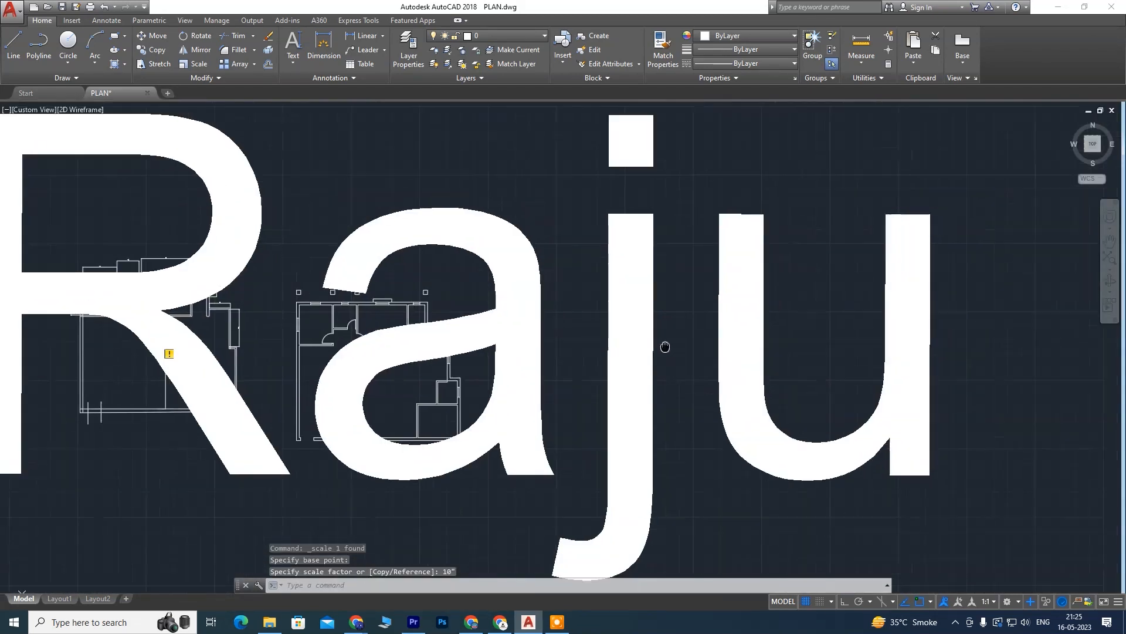
{"action": "left_click", "coordinate": [576, 359]}
{"action": "left_click", "coordinate": [630, 360]}
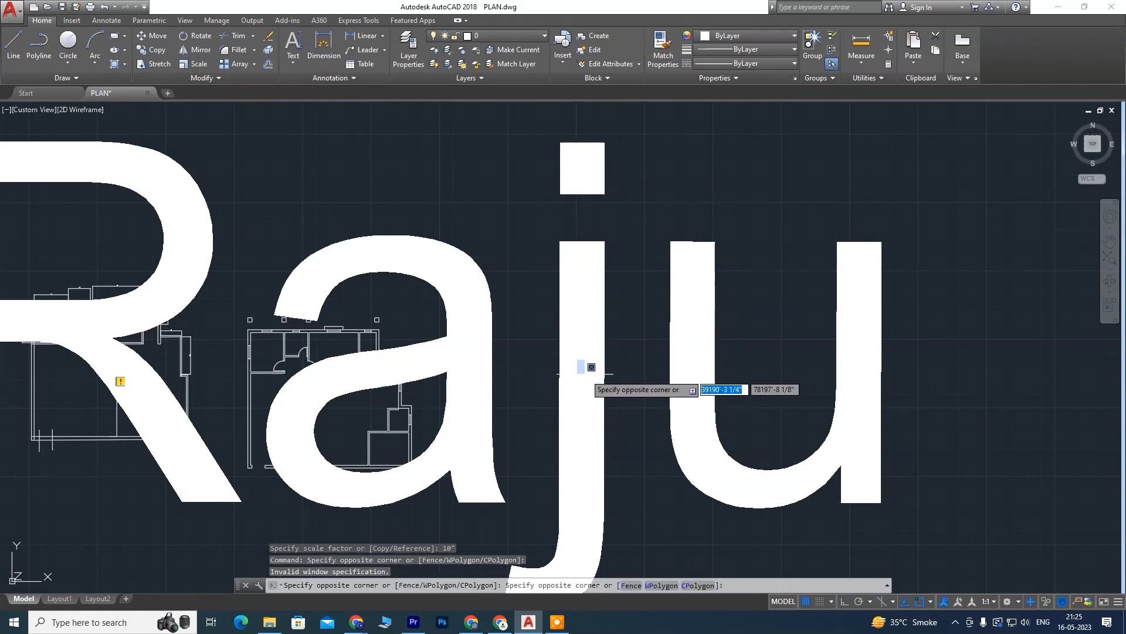
{"action": "left_click", "coordinate": [583, 374]}
{"action": "left_click", "coordinate": [578, 372]}
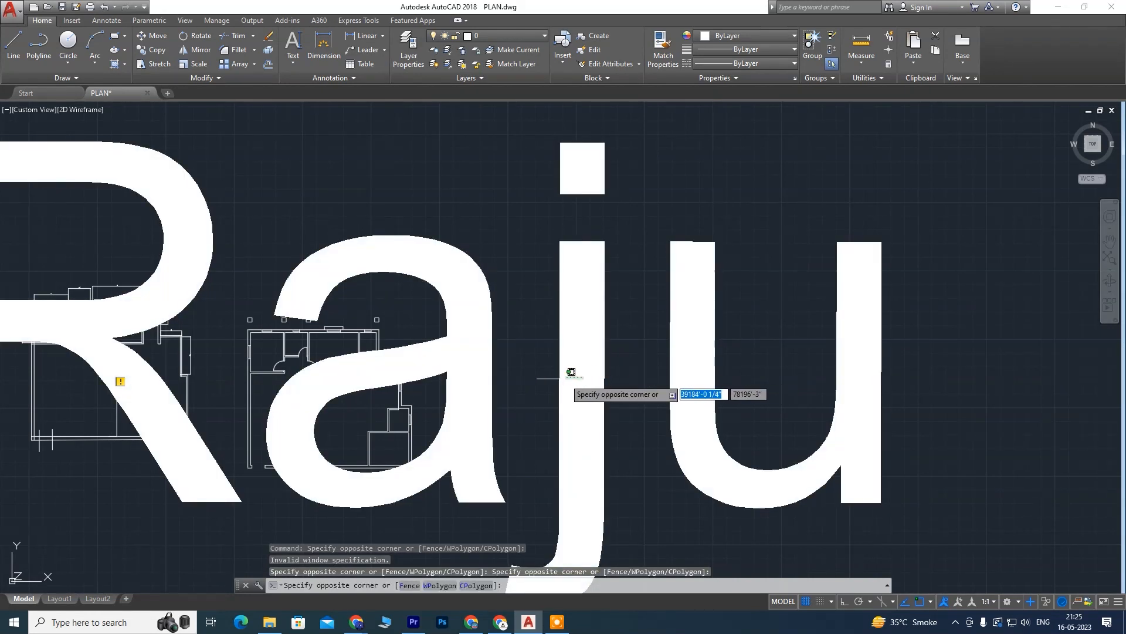
{"action": "left_click", "coordinate": [570, 386]}
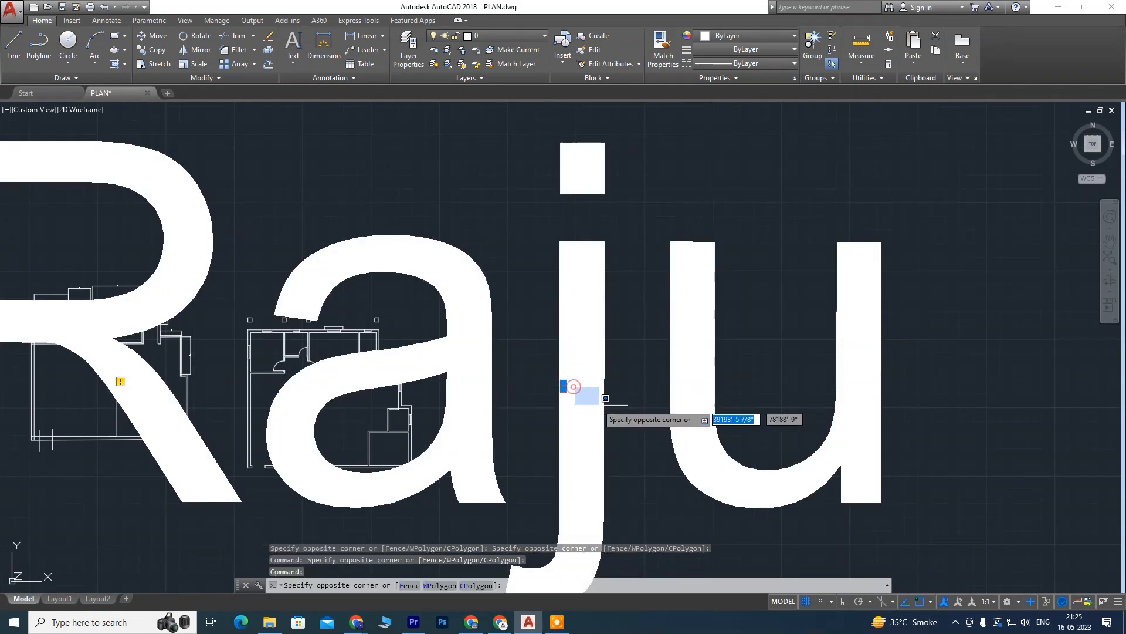
{"action": "key", "text": "Escape"}
{"action": "scroll", "coordinate": [577, 416], "scroll_direction": "down", "scroll_amount": 8}
{"action": "scroll", "coordinate": [578, 385], "scroll_direction": "up", "scroll_amount": 6}
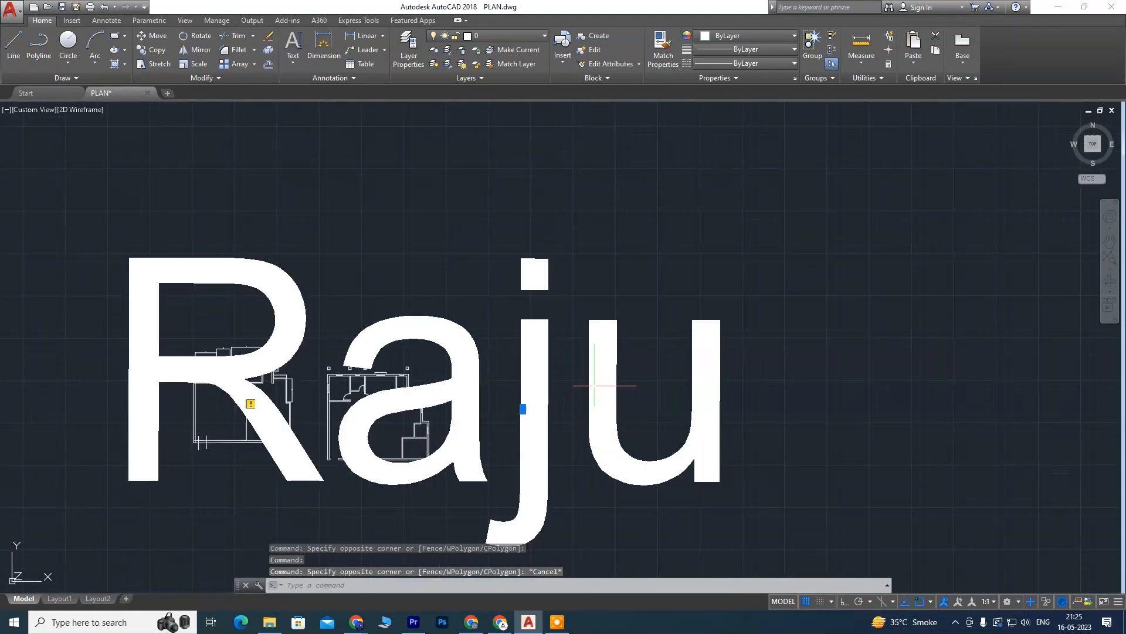
Step: Undo the scaling of the name text by a factor of 10
{"action": "key", "text": "ctrl+z"}
{"action": "key", "text": "ctrl+z"}
{"action": "key", "text": "ctrl+z"}
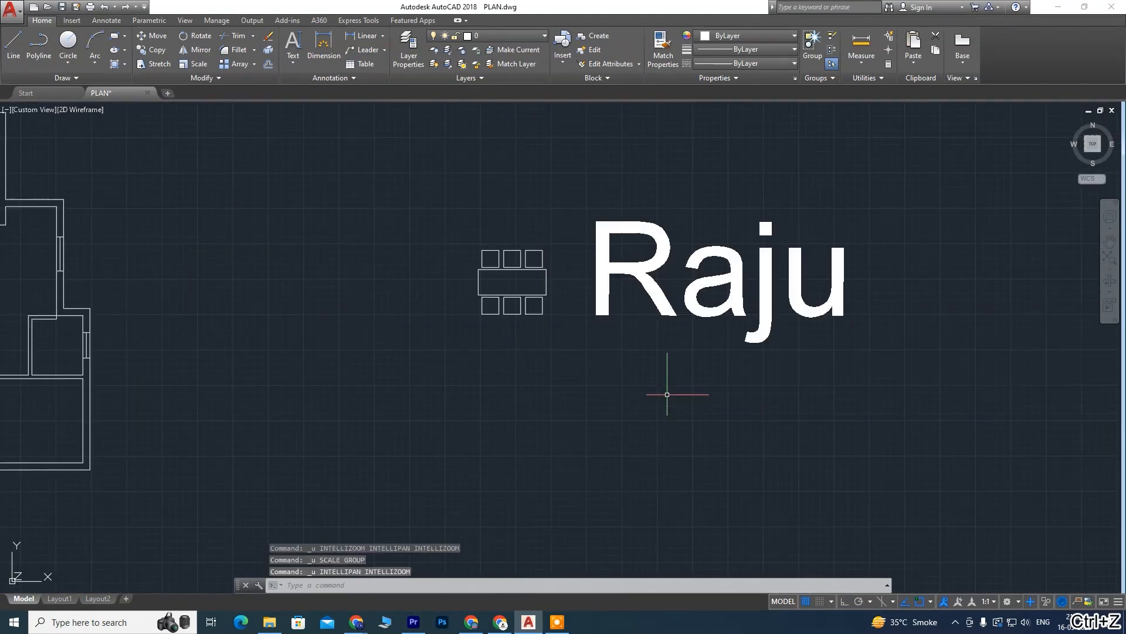
Step: Scale the name text by a factor of .4 from a base point on its third letter
{"action": "left_click", "coordinate": [201, 65]}
{"action": "left_click", "coordinate": [314, 234]}
{"action": "left_click", "coordinate": [850, 531]}
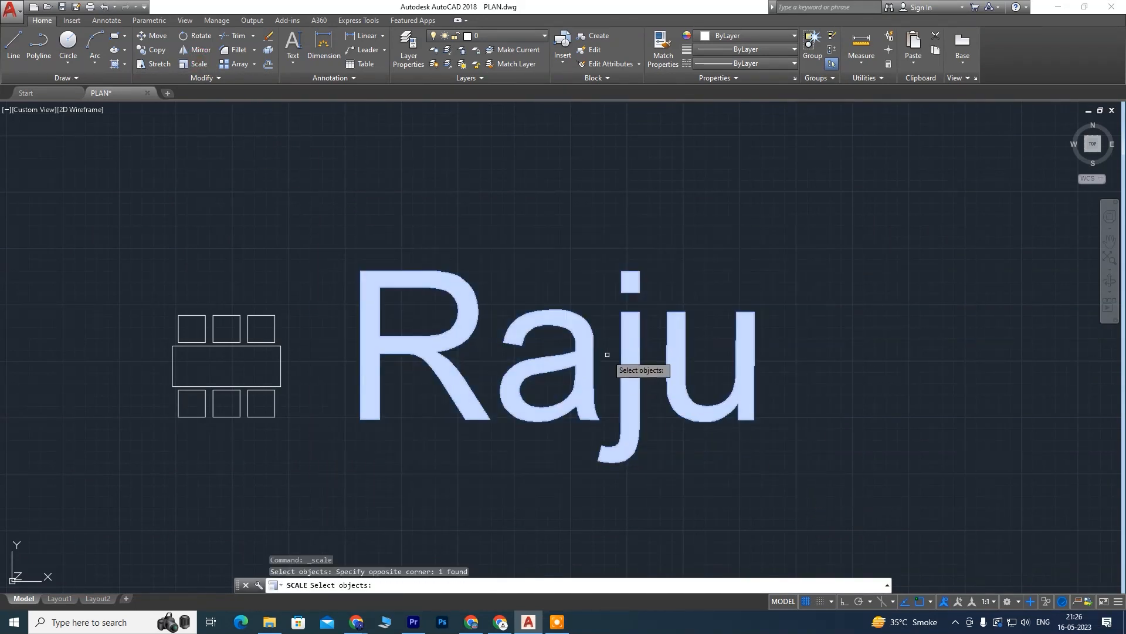
{"action": "key", "text": "Return"}
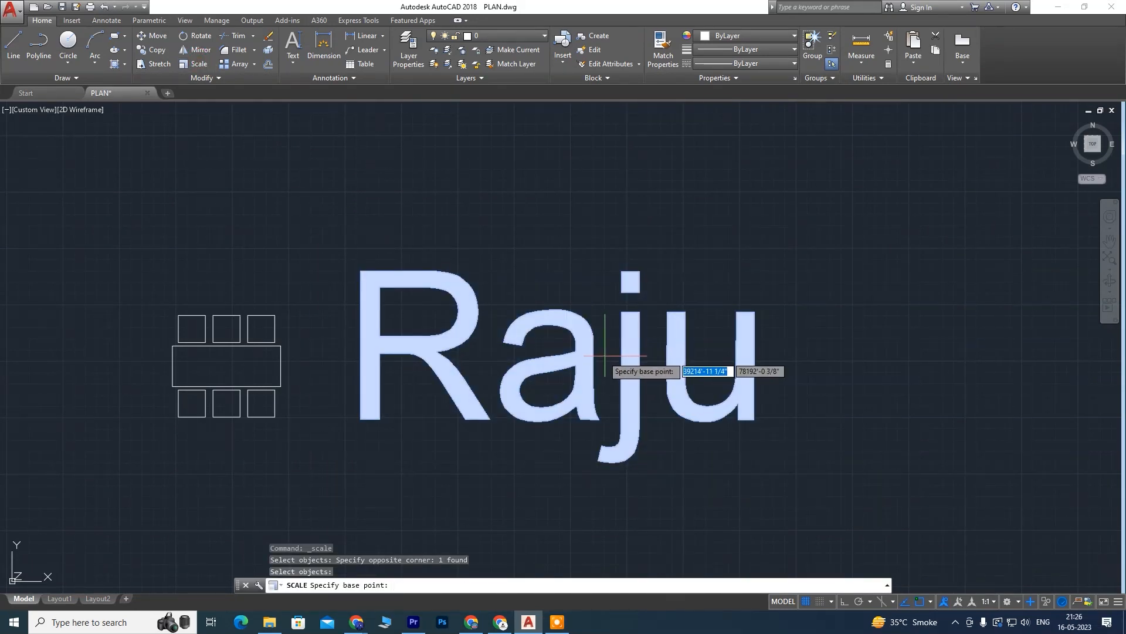
{"action": "left_click", "coordinate": [631, 352]}
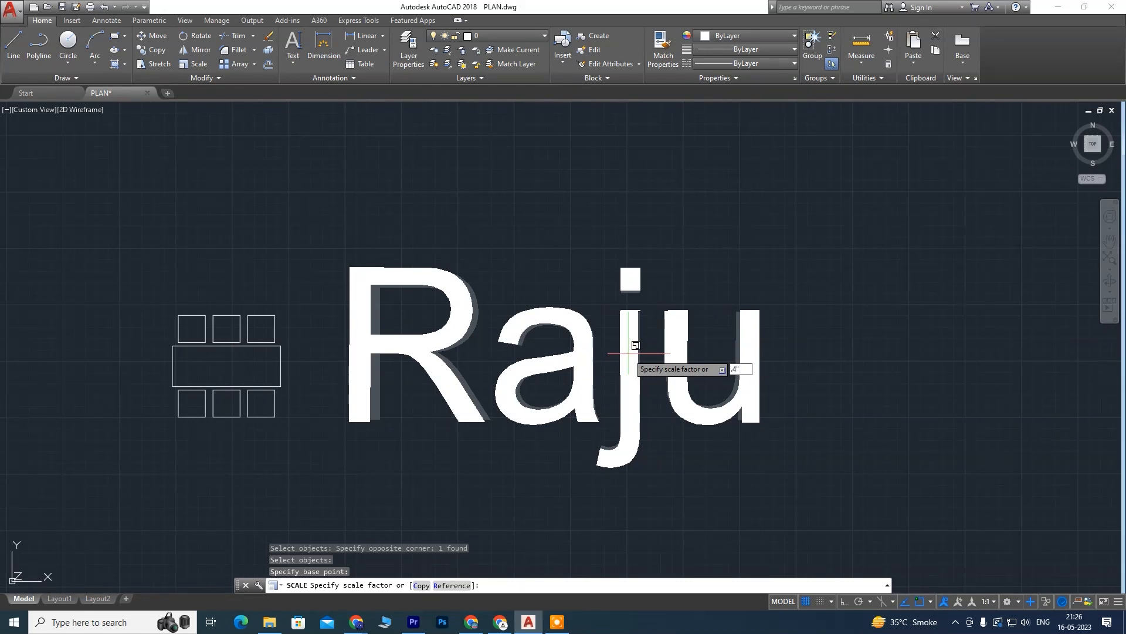
{"action": "key", "text": "Return"}
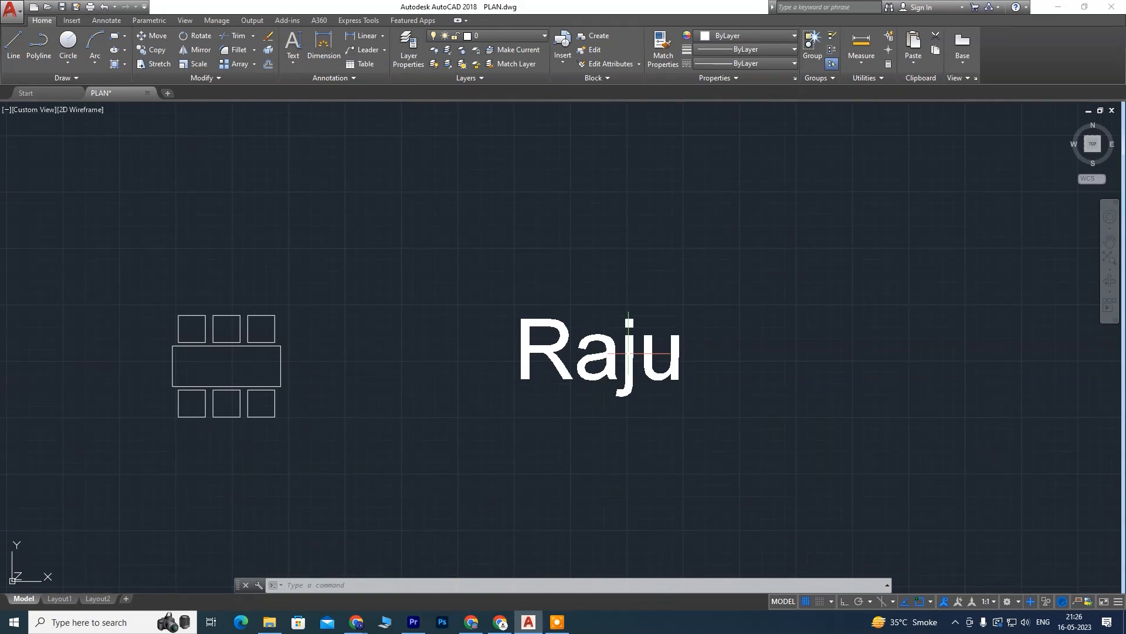
{"action": "scroll", "coordinate": [605, 381], "scroll_direction": "up", "scroll_amount": 4}
{"action": "scroll", "coordinate": [605, 378], "scroll_direction": "down", "scroll_amount": 2}
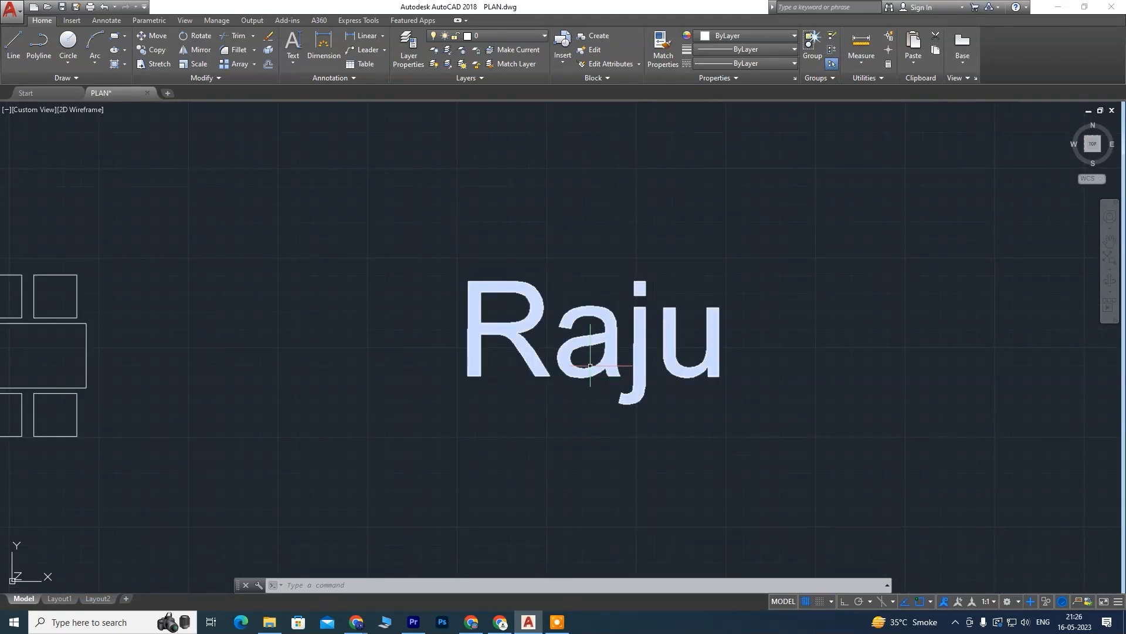
{"action": "middle_click_drag", "start_coordinate": [581, 367], "coordinate": [697, 326]}
{"action": "scroll", "coordinate": [632, 259], "scroll_direction": "down", "scroll_amount": 4}
{"action": "scroll", "coordinate": [567, 309], "scroll_direction": "up", "scroll_amount": 4}
{"action": "scroll", "coordinate": [566, 310], "scroll_direction": "down", "scroll_amount": 2}
{"action": "scroll", "coordinate": [566, 310], "scroll_direction": "up", "scroll_amount": 1}
{"action": "left_click", "coordinate": [561, 229]}
{"action": "left_click", "coordinate": [775, 335]}
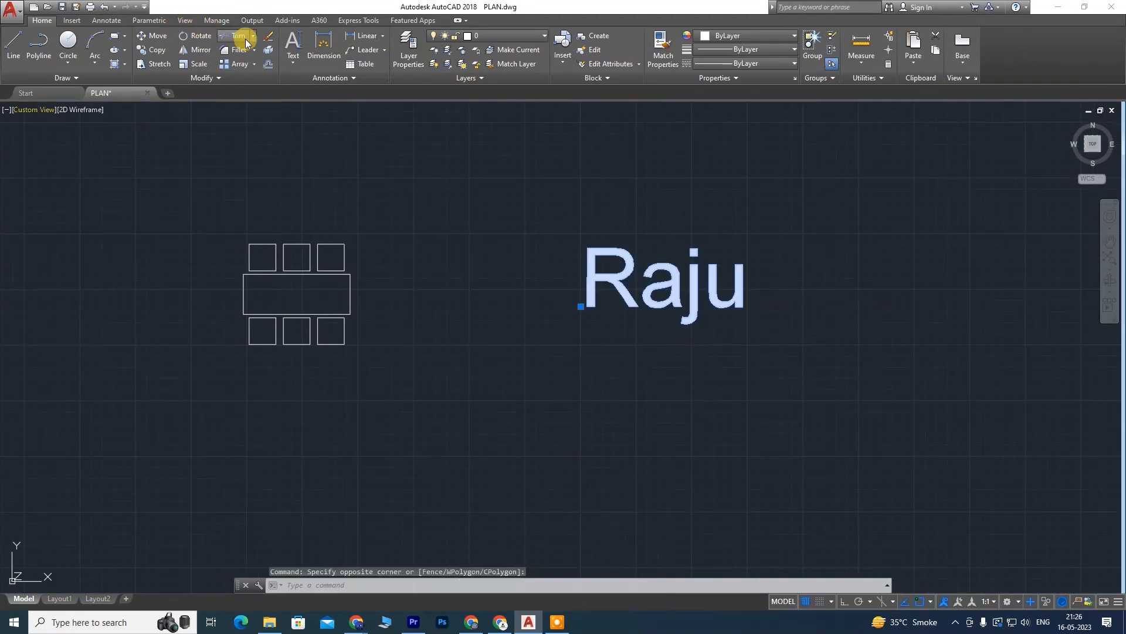
{"action": "middle_click_drag", "start_coordinate": [338, 322], "coordinate": [572, 290]}
{"action": "scroll", "coordinate": [592, 291], "scroll_direction": "down", "scroll_amount": 2}
{"action": "mouse_move", "coordinate": [334, 317]}
{"action": "middle_mouse_down"}
{"action": "mouse_move", "coordinate": [487, 299]}
{"action": "mouse_move", "coordinate": [424, 319]}
{"action": "middle_mouse_up"}
{"action": "left_click", "coordinate": [525, 217]}
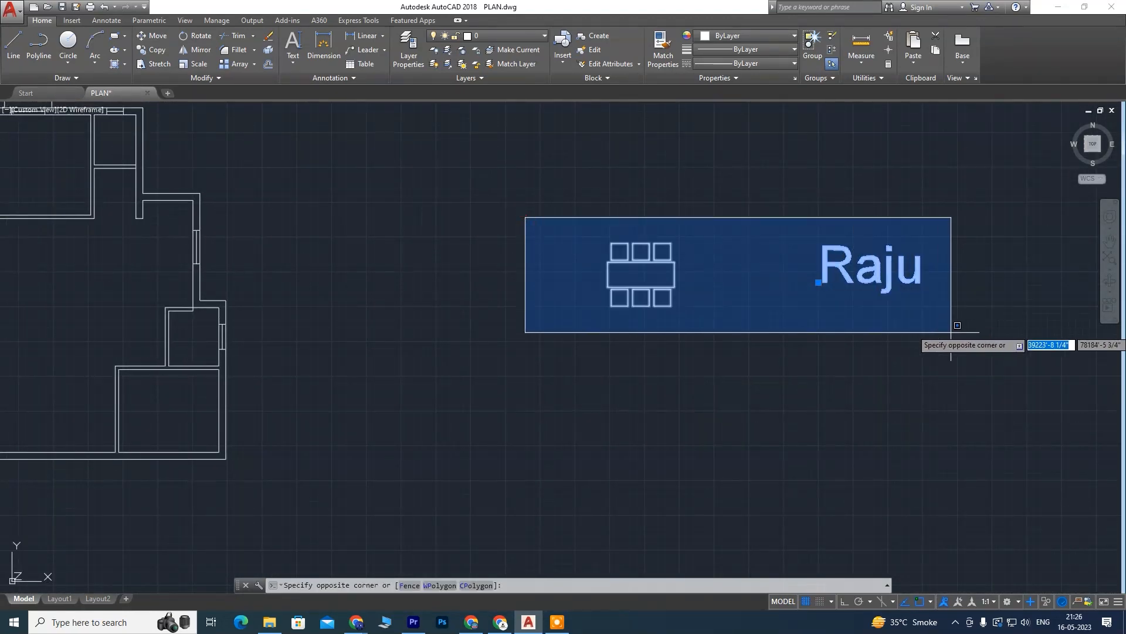
{"action": "left_click", "coordinate": [974, 346]}
{"action": "middle_click_drag", "start_coordinate": [352, 402], "coordinate": [584, 322]}
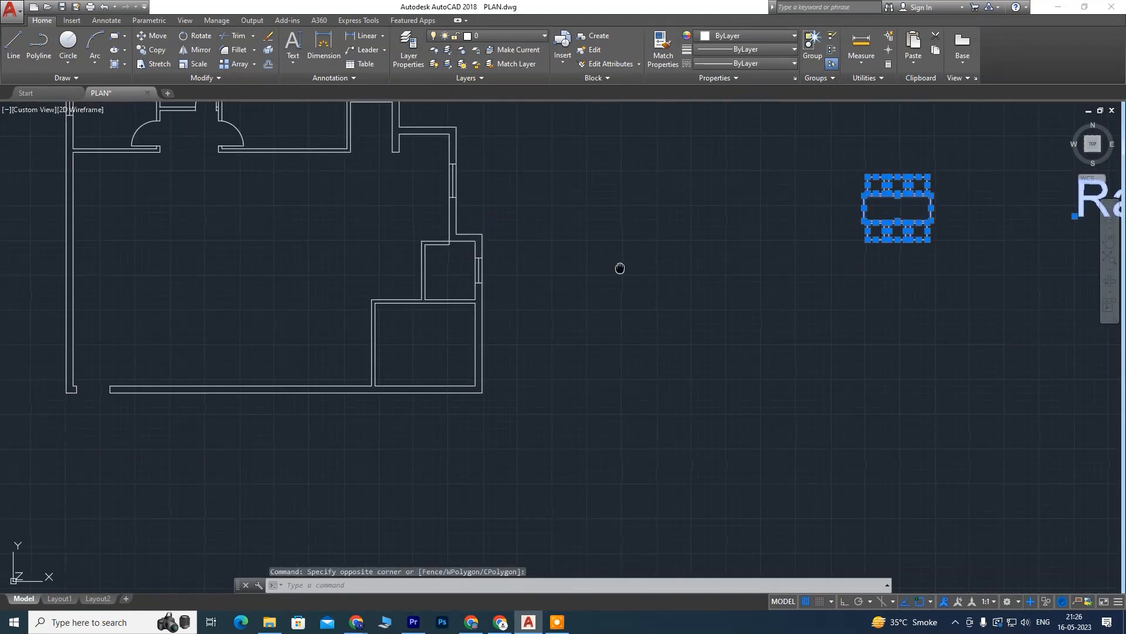
{"action": "middle_click_drag", "start_coordinate": [619, 266], "coordinate": [518, 325]}
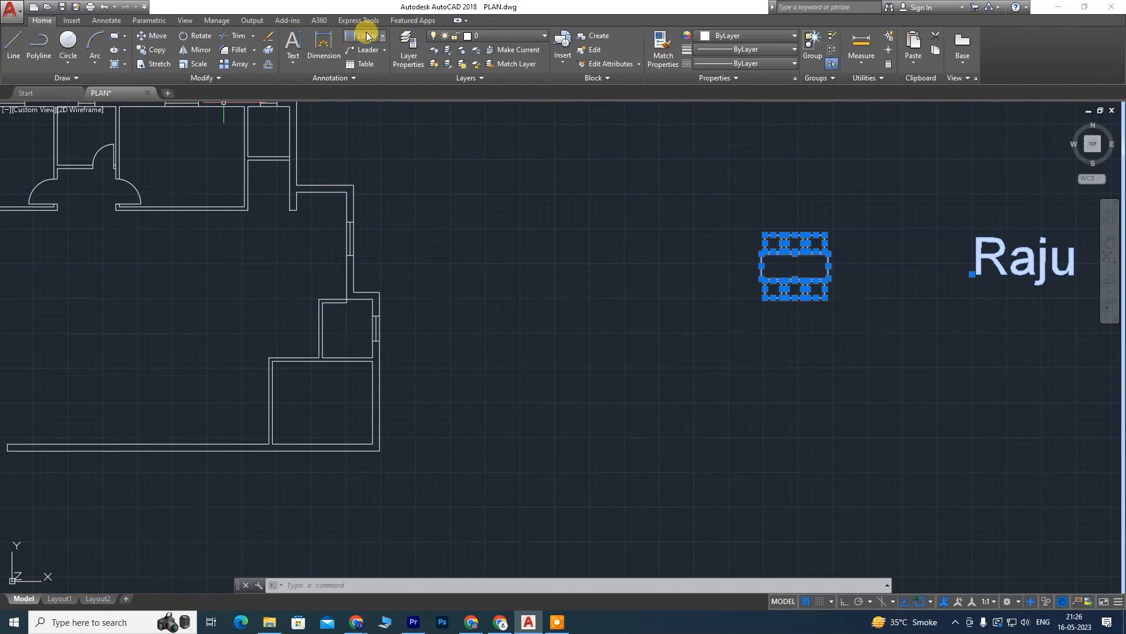
{"action": "mouse_move", "coordinate": [451, 339]}
{"action": "middle_mouse_down"}
{"action": "mouse_move", "coordinate": [533, 315]}
{"action": "mouse_move", "coordinate": [276, 408]}
{"action": "middle_mouse_up"}
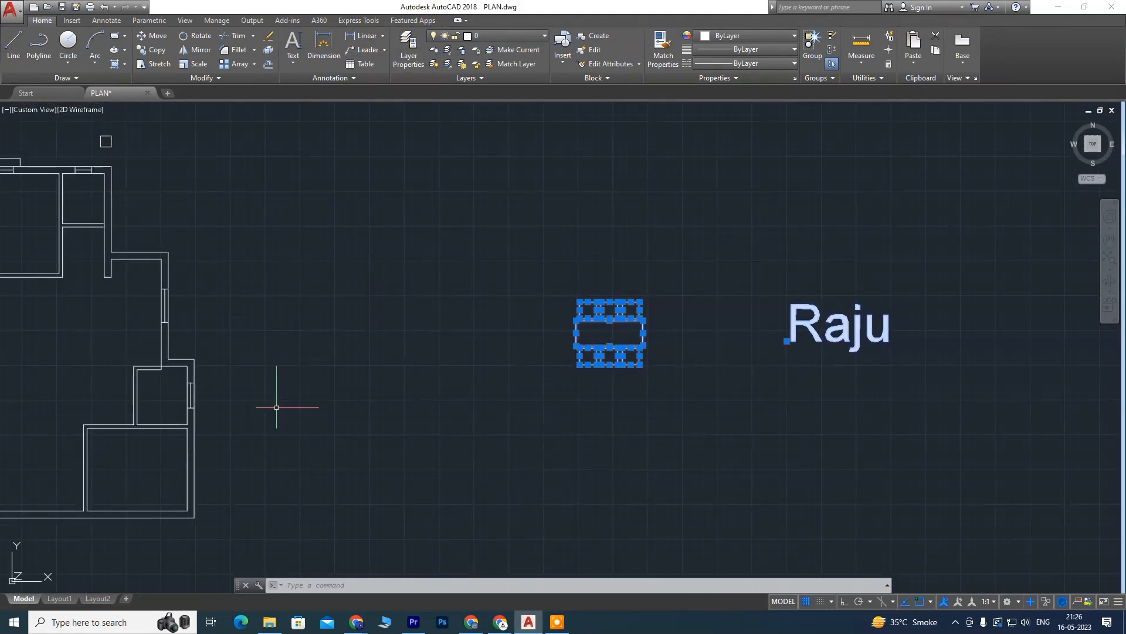
{"action": "scroll", "coordinate": [526, 349], "scroll_direction": "up", "scroll_amount": 2}
{"action": "scroll", "coordinate": [468, 337], "scroll_direction": "down", "scroll_amount": 2}
{"action": "middle_click_drag", "start_coordinate": [420, 370], "coordinate": [429, 323]}
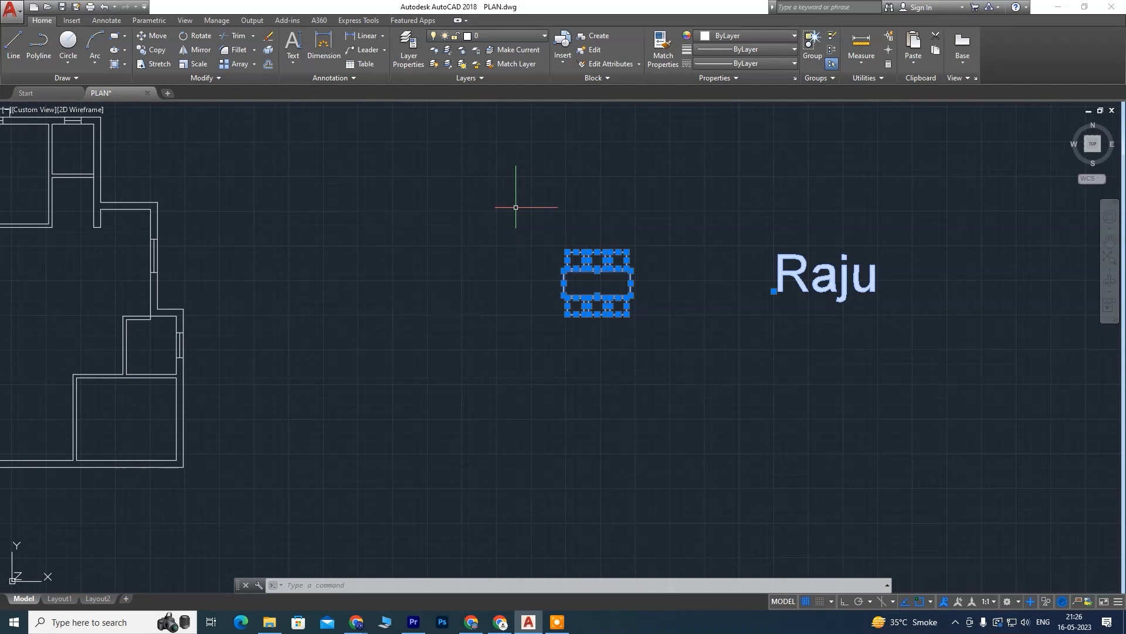
{"action": "key", "text": "Escape"}
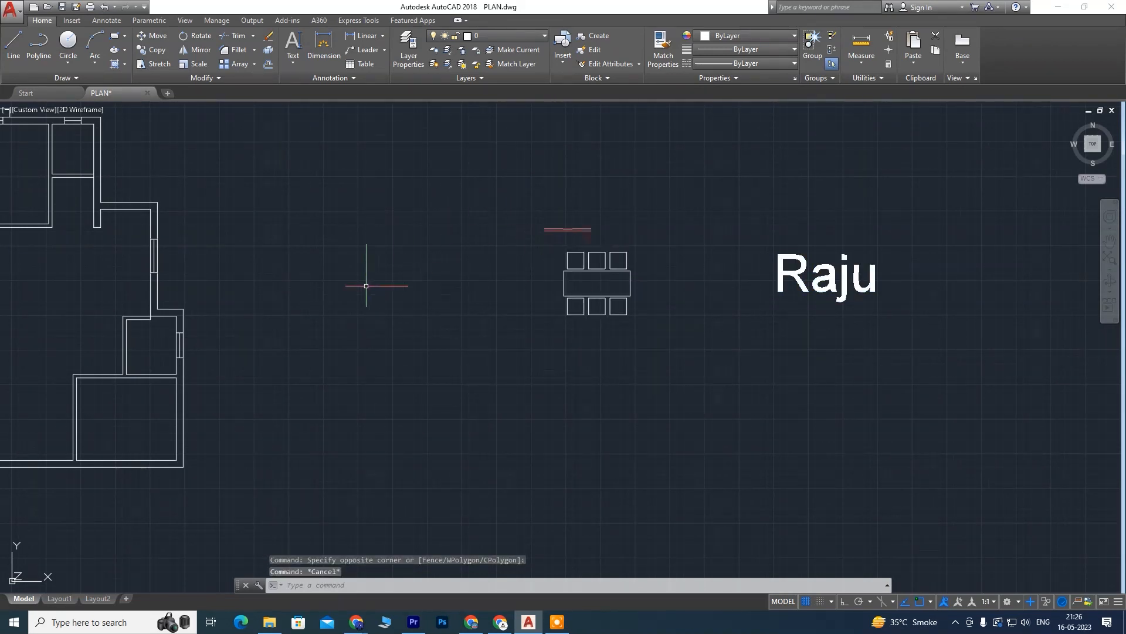
Step: Draw a 36-inch horizontal line in the empty space beside the floor plan's lower right corner, with Ortho on
{"action": "scroll", "coordinate": [338, 267], "scroll_direction": "up", "scroll_amount": 4}
{"action": "scroll", "coordinate": [342, 271], "scroll_direction": "down", "scroll_amount": 4}
{"action": "middle_click_drag", "start_coordinate": [357, 346], "coordinate": [365, 276]}
{"action": "left_click", "coordinate": [14, 42]}
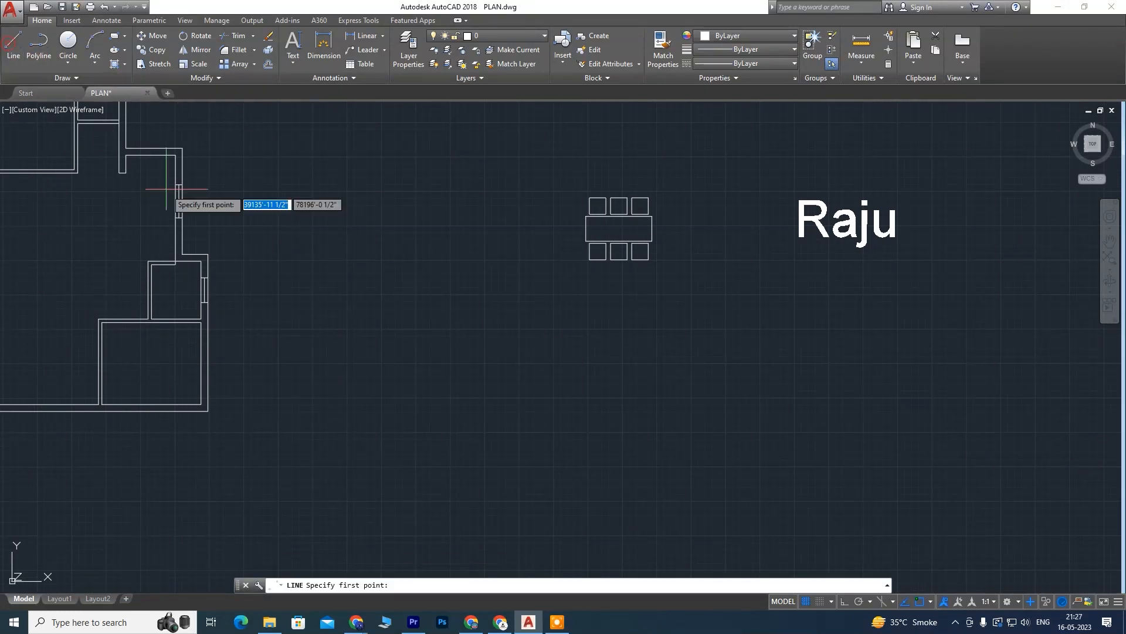
{"action": "left_click", "coordinate": [300, 382]}
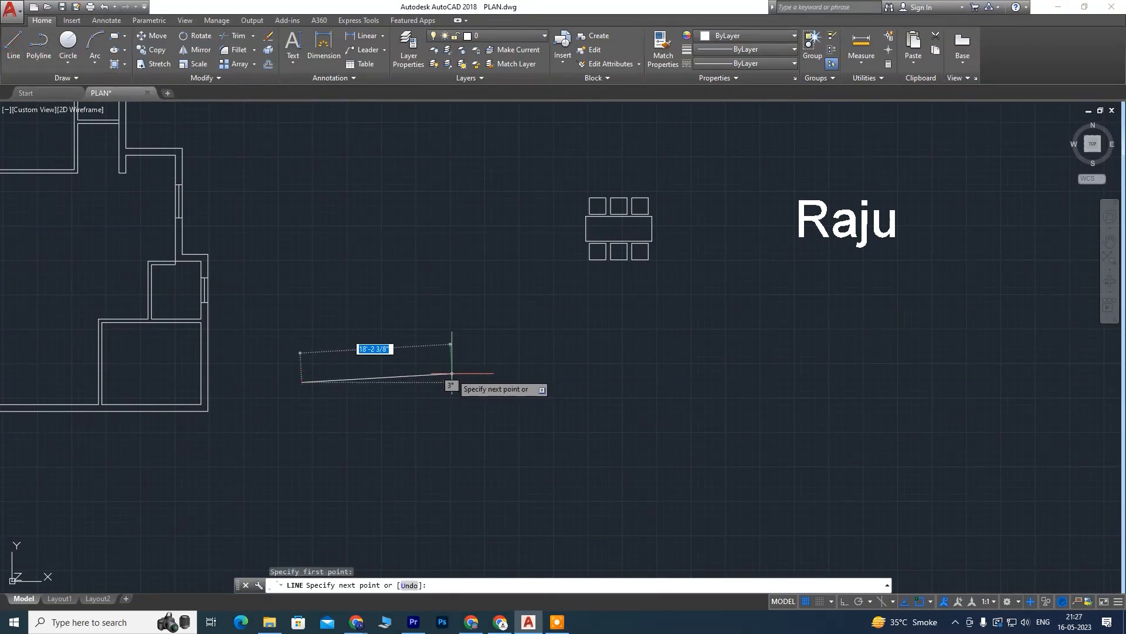
{"action": "key", "text": "F8"}
{"action": "type", "text": "36"}
{"action": "key", "text": "Return"}
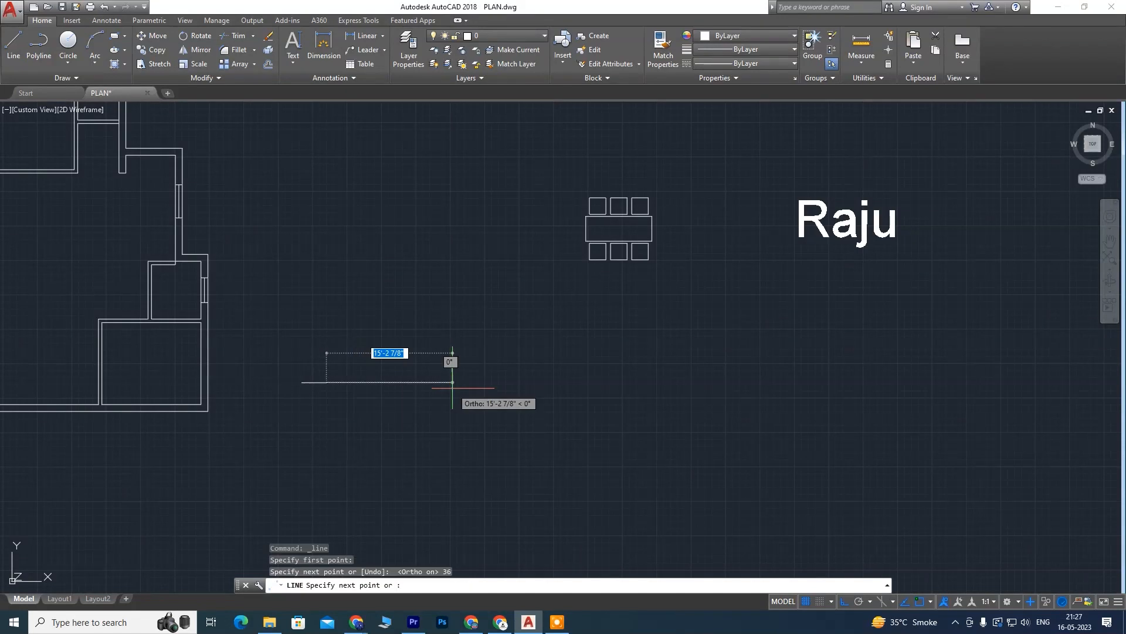
{"action": "scroll", "coordinate": [318, 408], "scroll_direction": "up", "scroll_amount": 4}
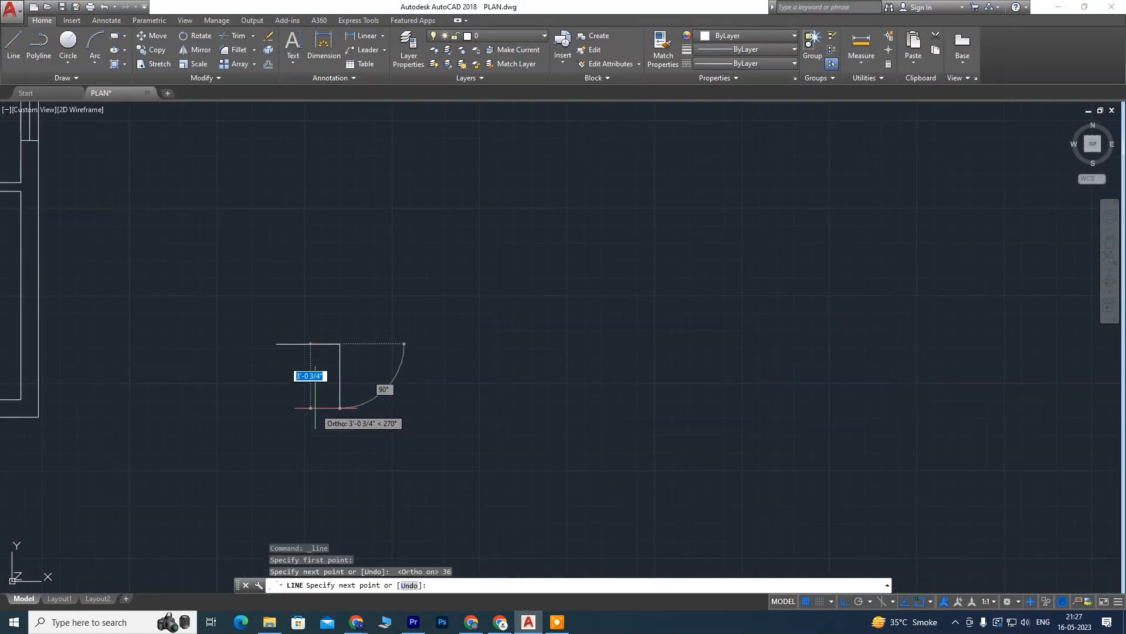
{"action": "key", "text": "Escape"}
{"action": "middle_click_drag", "start_coordinate": [298, 349], "coordinate": [413, 438]}
{"action": "scroll", "coordinate": [395, 360], "scroll_direction": "up", "scroll_amount": 2}
{"action": "scroll", "coordinate": [359, 404], "scroll_direction": "down", "scroll_amount": 2}
{"action": "scroll", "coordinate": [377, 404], "scroll_direction": "up", "scroll_amount": 1}
{"action": "scroll", "coordinate": [337, 381], "scroll_direction": "down", "scroll_amount": 2}
{"action": "scroll", "coordinate": [346, 380], "scroll_direction": "down", "scroll_amount": 2}
{"action": "scroll", "coordinate": [370, 377], "scroll_direction": "up", "scroll_amount": 2}
{"action": "middle_click_drag", "start_coordinate": [383, 448], "coordinate": [384, 318]}
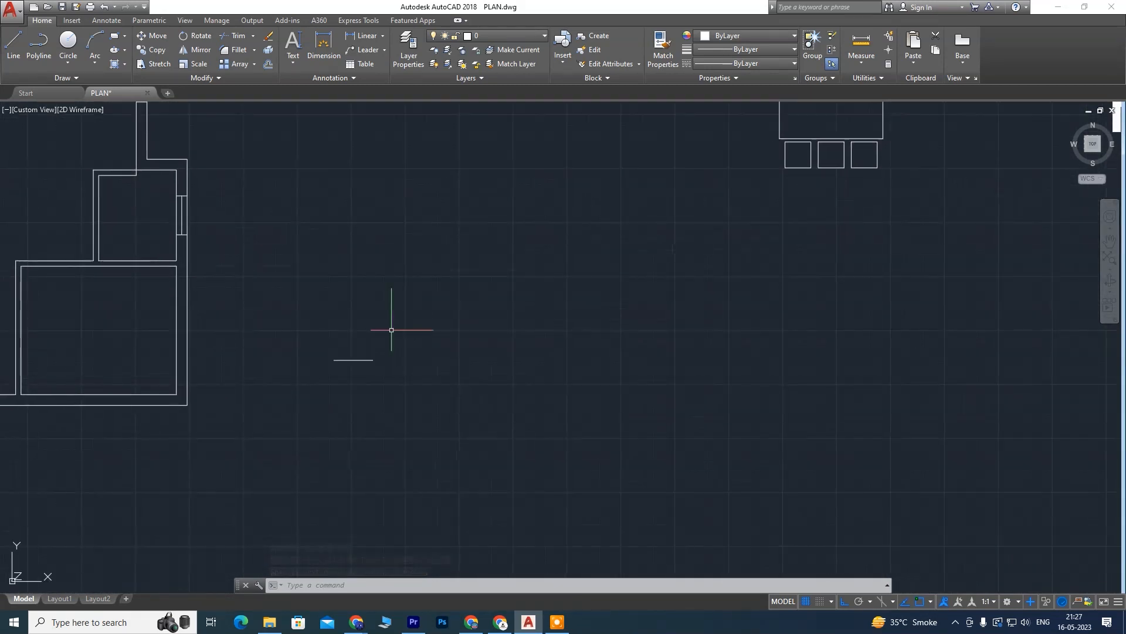
{"action": "middle_click_drag", "start_coordinate": [447, 345], "coordinate": [357, 345]}
{"action": "scroll", "coordinate": [341, 358], "scroll_direction": "up", "scroll_amount": 2}
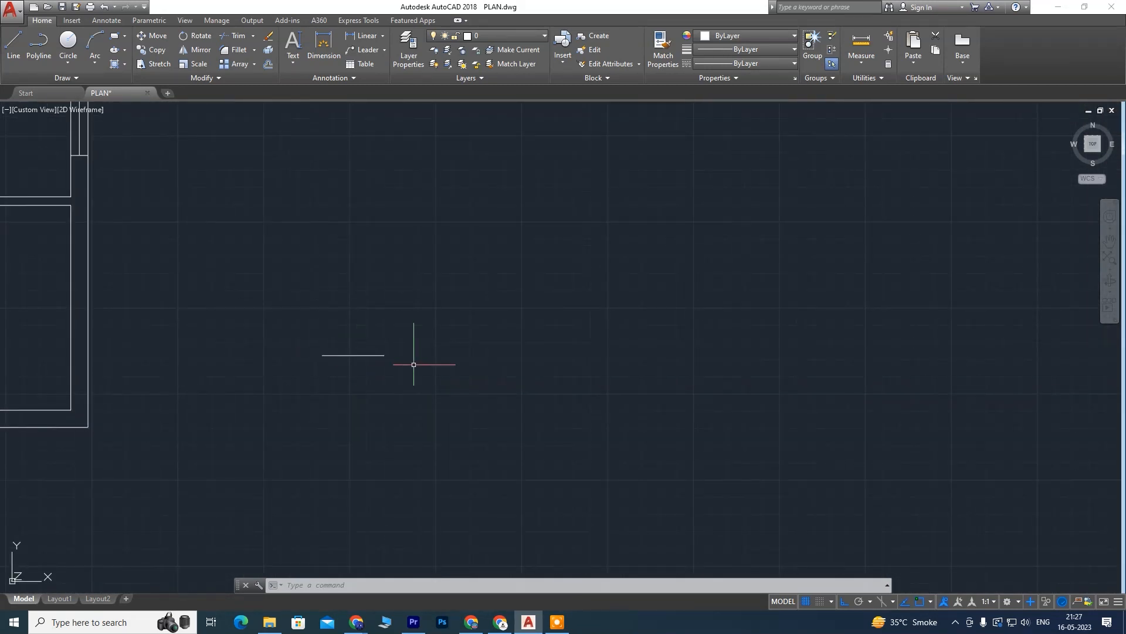
{"action": "scroll", "coordinate": [379, 335], "scroll_direction": "down", "scroll_amount": 2}
{"action": "scroll", "coordinate": [352, 327], "scroll_direction": "up", "scroll_amount": 2}
{"action": "scroll", "coordinate": [370, 297], "scroll_direction": "down", "scroll_amount": 2}
{"action": "scroll", "coordinate": [376, 305], "scroll_direction": "up", "scroll_amount": 3}
Step: Offset the horizontal line upward eight times at a spacing of 10 inches, each copy taken from the previous one
{"action": "key", "text": "Escape"}
{"action": "type", "text": "o"}
{"action": "key", "text": "Return"}
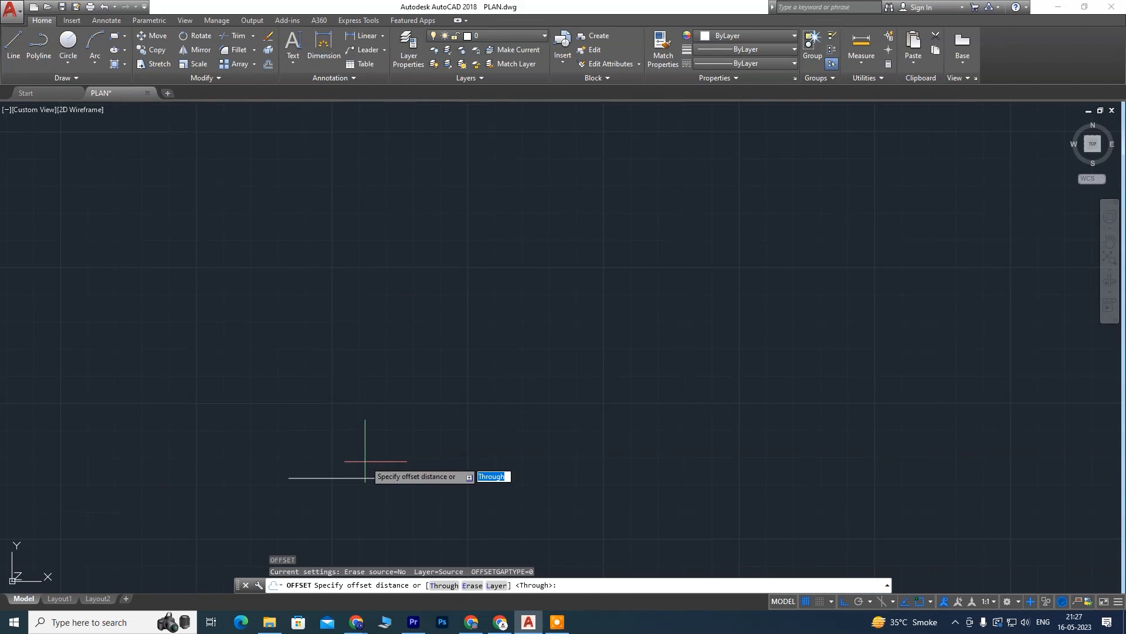
{"action": "left_click", "coordinate": [337, 477]}
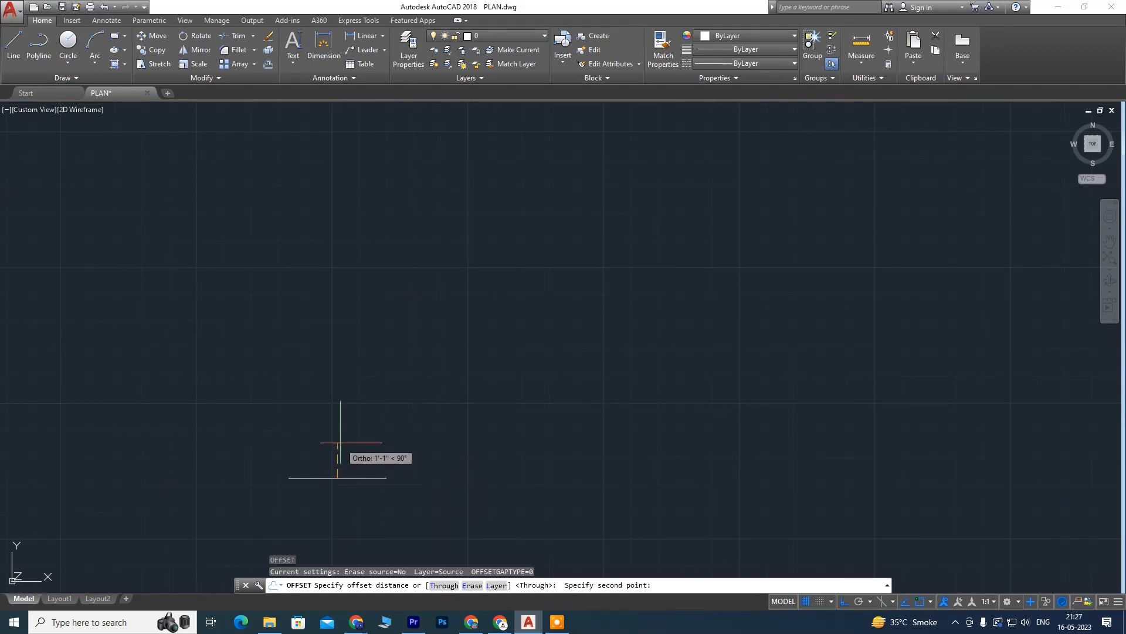
{"action": "type", "text": "10"}
{"action": "key", "text": "Return"}
{"action": "left_click", "coordinate": [327, 477]}
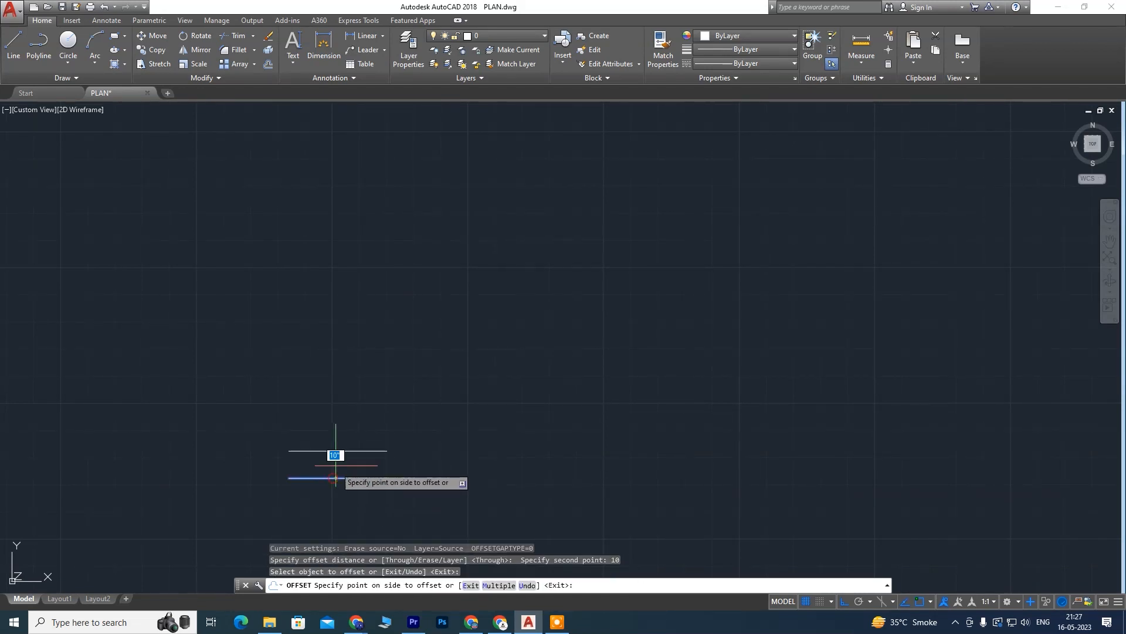
{"action": "left_click", "coordinate": [340, 457]}
{"action": "left_click", "coordinate": [340, 451]}
{"action": "left_click", "coordinate": [340, 418]}
{"action": "left_click", "coordinate": [344, 423]}
{"action": "left_click", "coordinate": [344, 392]}
{"action": "left_click", "coordinate": [344, 396]}
{"action": "left_click", "coordinate": [345, 376]}
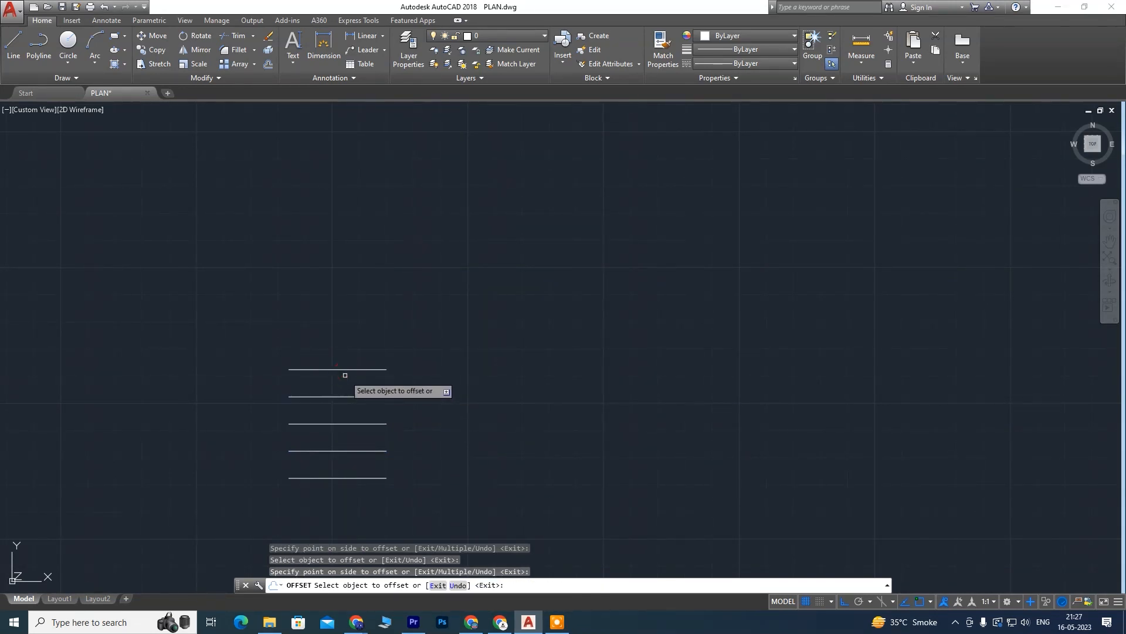
{"action": "left_click", "coordinate": [346, 369]}
{"action": "left_click", "coordinate": [353, 343]}
{"action": "left_click", "coordinate": [353, 343]}
{"action": "left_click", "coordinate": [352, 321]}
{"action": "left_click", "coordinate": [352, 315]}
{"action": "left_click", "coordinate": [349, 298]}
{"action": "left_click", "coordinate": [349, 288]}
{"action": "left_click", "coordinate": [352, 258]}
{"action": "middle_click_drag", "start_coordinate": [415, 220], "coordinate": [425, 143]}
{"action": "key", "text": "Escape"}
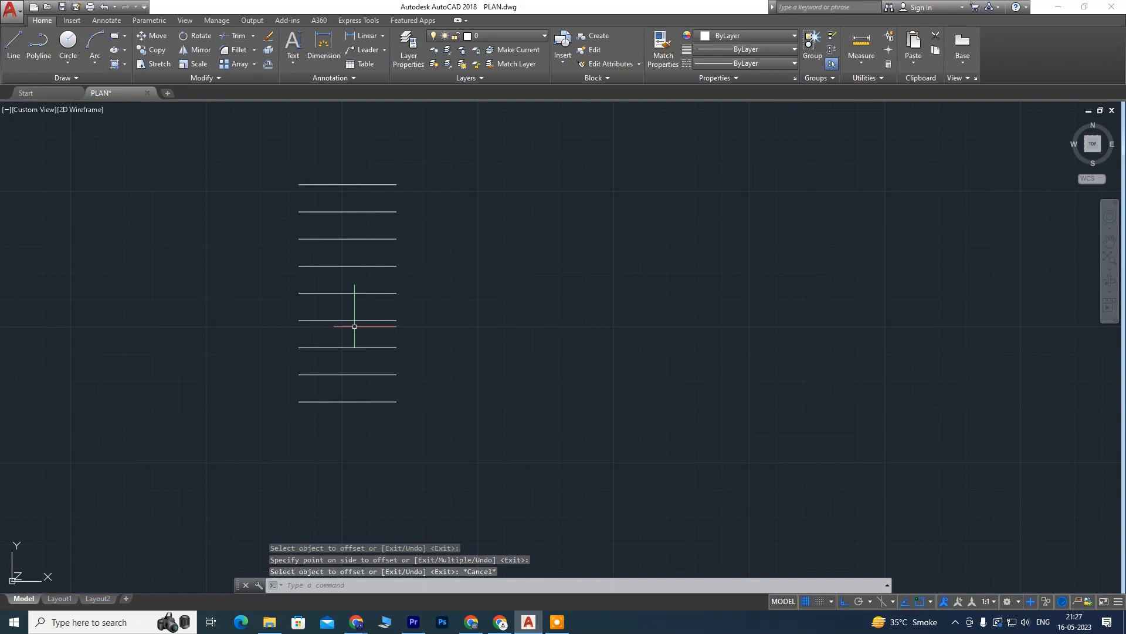
Step: Draw a vertical line from the left end of the topmost horizontal line down past the lowest one
{"action": "type", "text": "l"}
{"action": "key", "text": "Return"}
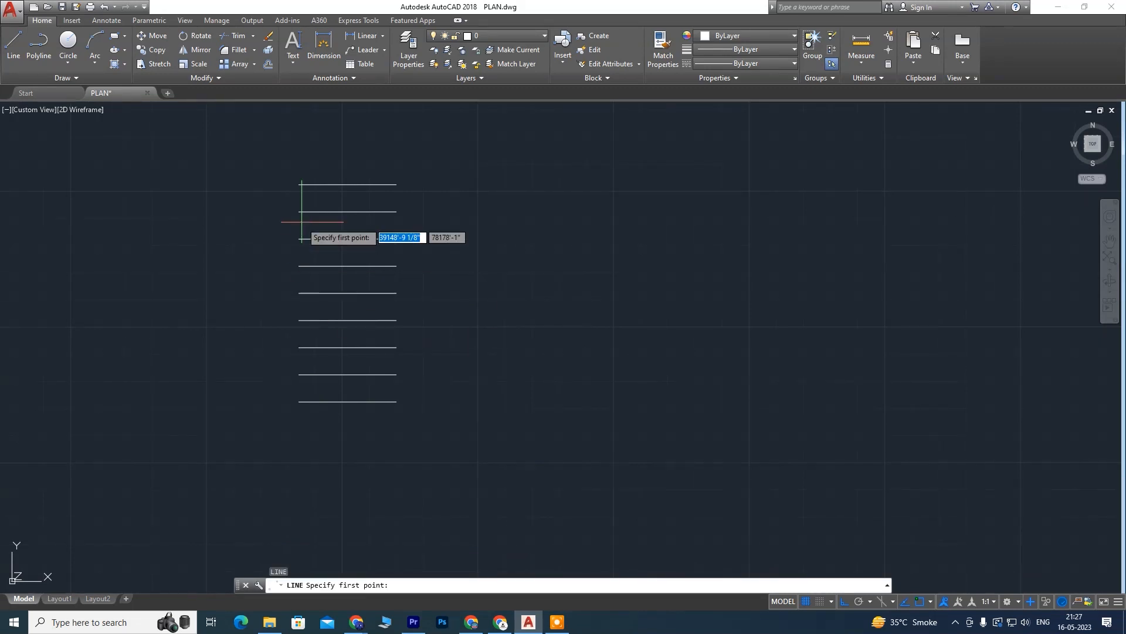
{"action": "left_click", "coordinate": [299, 184]}
{"action": "left_click", "coordinate": [306, 492]}
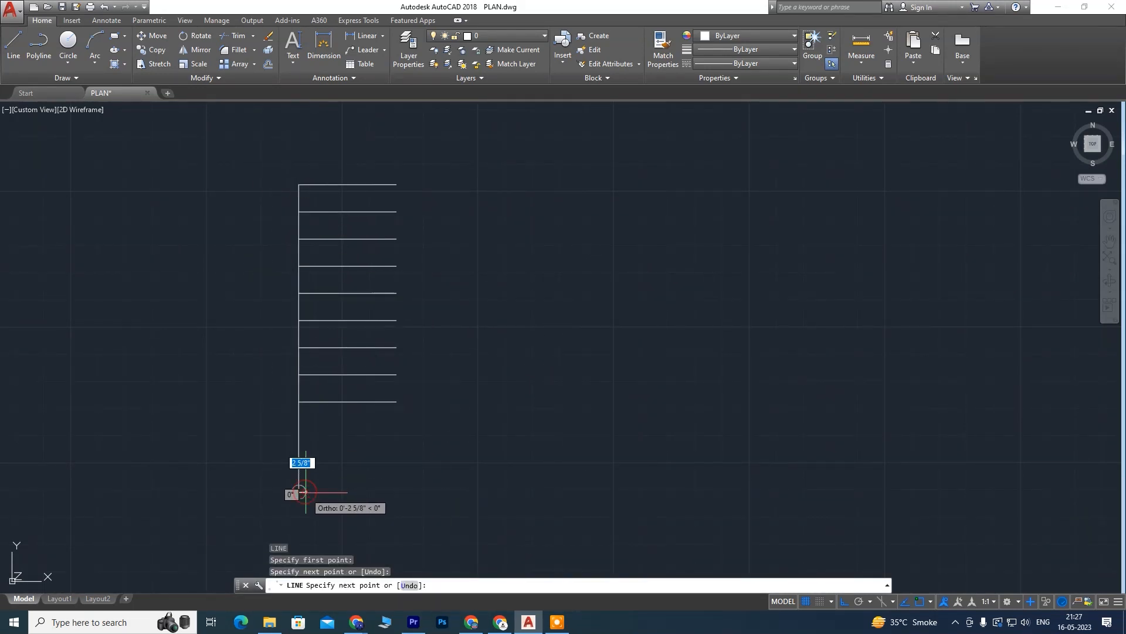
{"action": "key", "text": "Escape"}
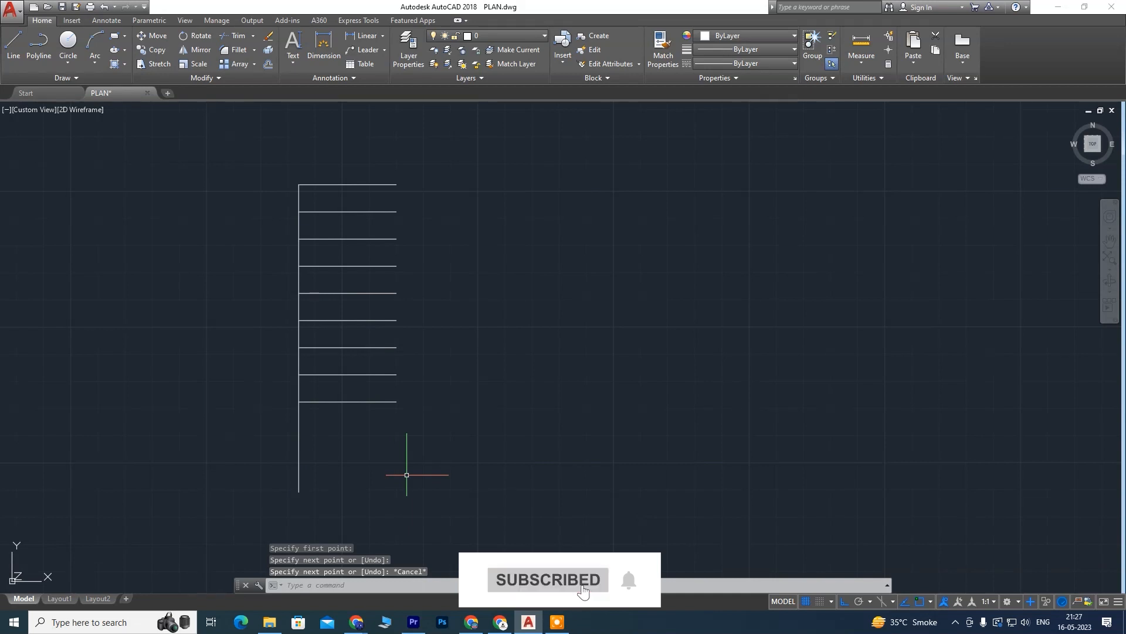
Step: Draw a vertical line from the right end of the topmost horizontal line down past the lowest one
{"action": "key", "text": "Return"}
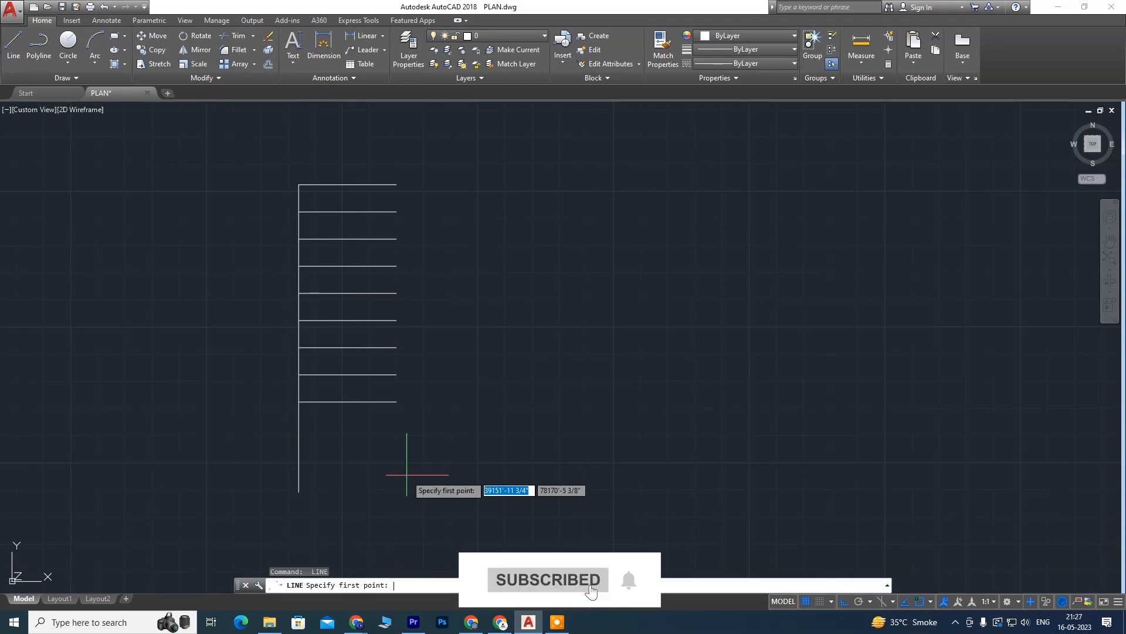
{"action": "left_click", "coordinate": [396, 184]}
{"action": "left_click", "coordinate": [405, 504]}
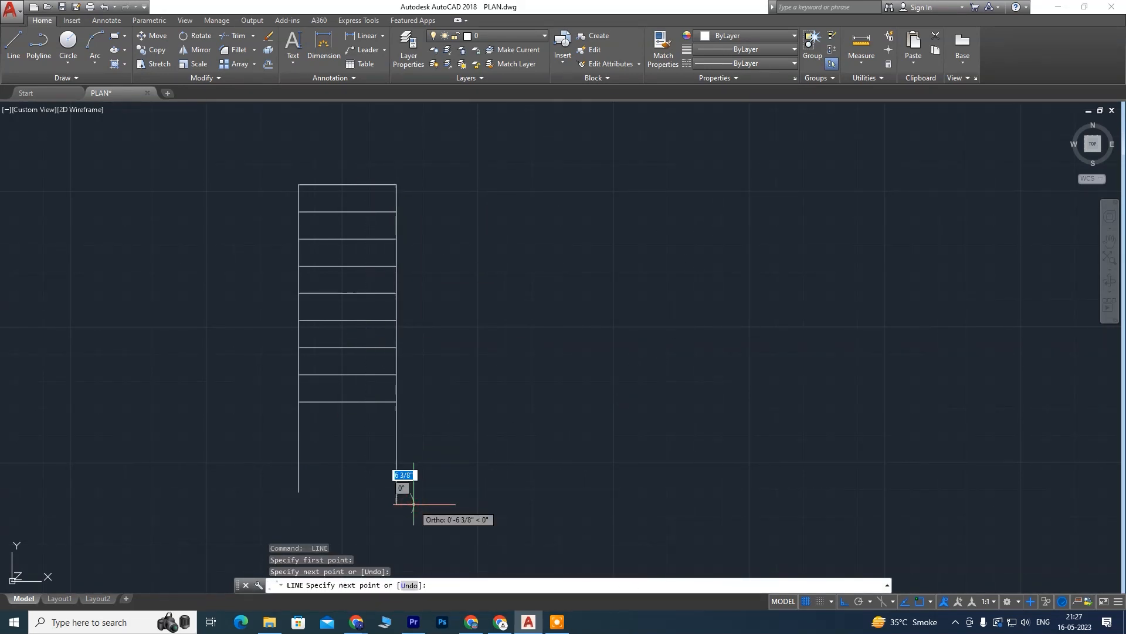
{"action": "key", "text": "Escape"}
Step: Offset the right vertical line 6 inches outward, away from the horizontal lines
{"action": "scroll", "coordinate": [460, 425], "scroll_direction": "up", "scroll_amount": 4}
{"action": "scroll", "coordinate": [426, 306], "scroll_direction": "down", "scroll_amount": 2}
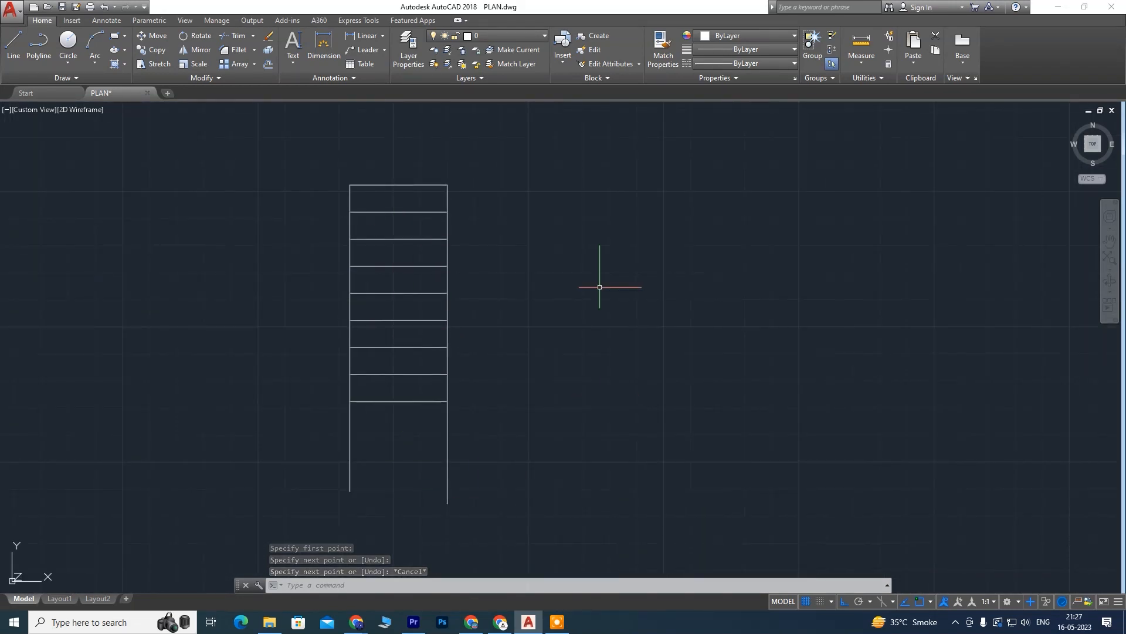
{"action": "key", "text": "Escape"}
{"action": "type", "text": "o"}
{"action": "key", "text": "Return"}
{"action": "left_click", "coordinate": [446, 342]}
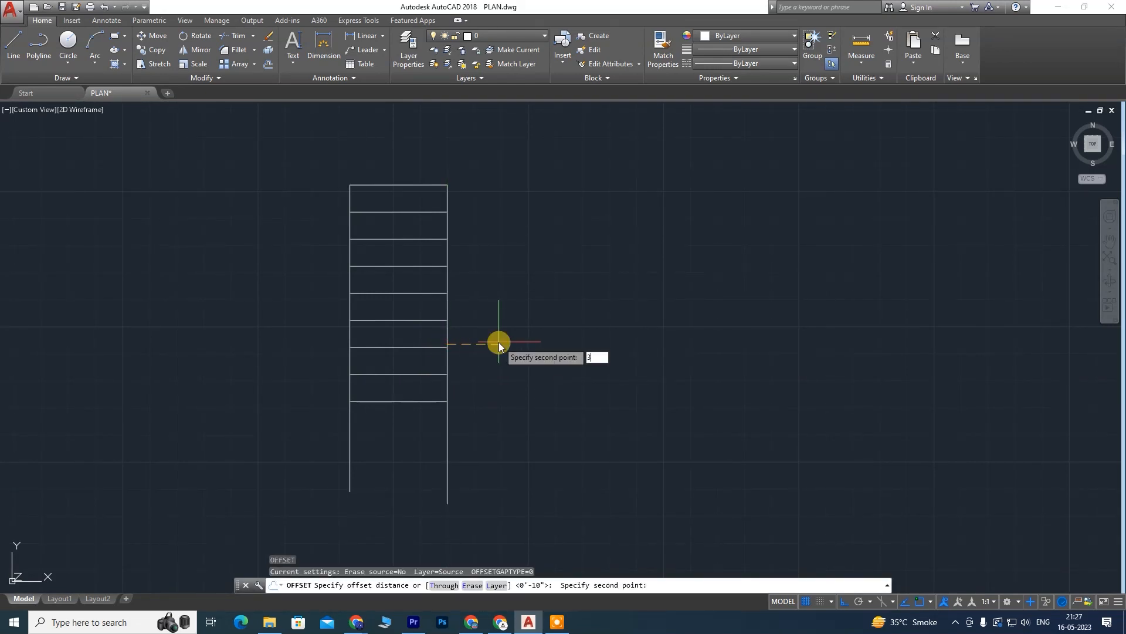
{"action": "key", "text": "BackSpace"}
{"action": "type", "text": "6"}
{"action": "key", "text": "Return"}
{"action": "left_click", "coordinate": [448, 337]}
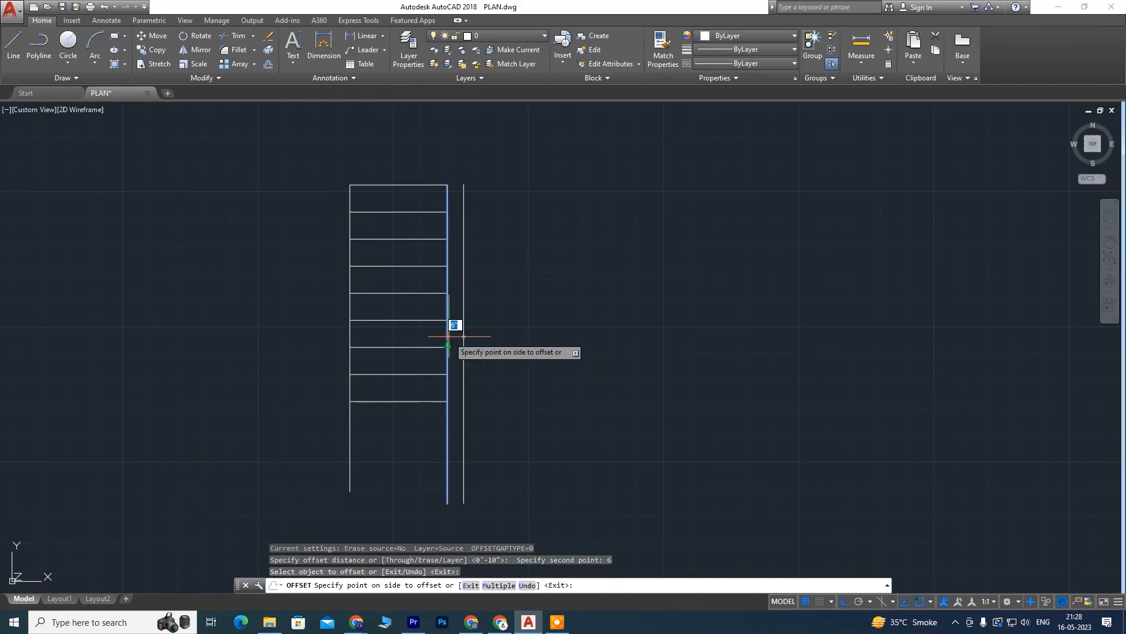
{"action": "left_click", "coordinate": [469, 338]}
{"action": "middle_click_drag", "start_coordinate": [526, 364], "coordinate": [525, 309]}
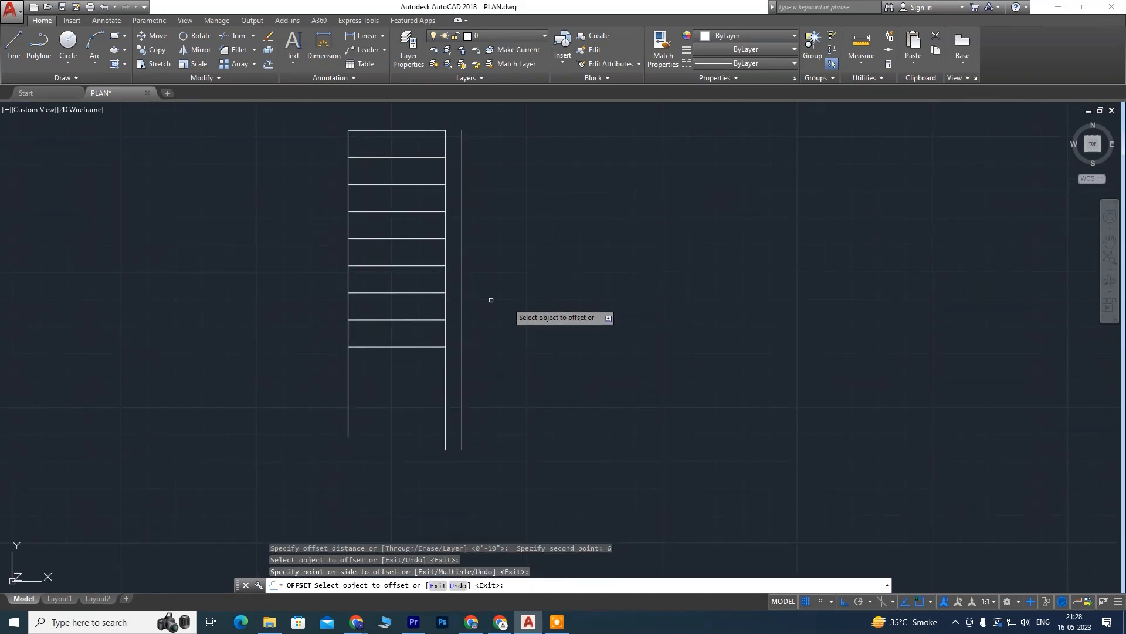
Step: Offset the lowest horizontal line 36 inches downward to form the landing edge
{"action": "scroll", "coordinate": [382, 412], "scroll_direction": "up", "scroll_amount": 2}
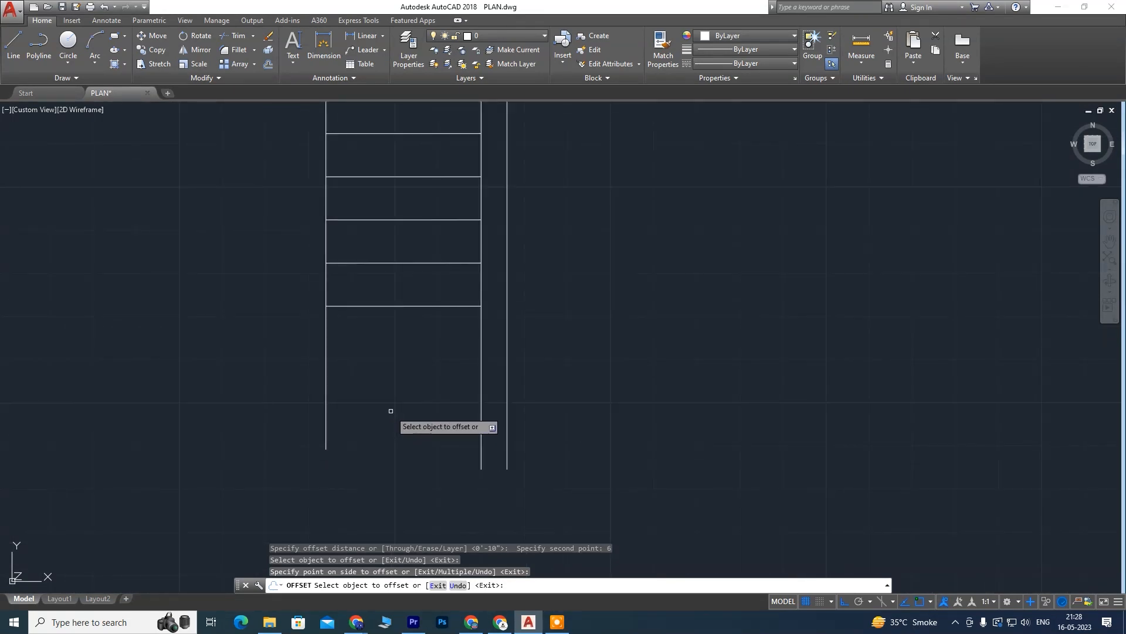
{"action": "key", "text": "Return"}
{"action": "key", "text": "Return"}
{"action": "left_click", "coordinate": [399, 309]}
{"action": "type", "text": "36"}
{"action": "key", "text": "Return"}
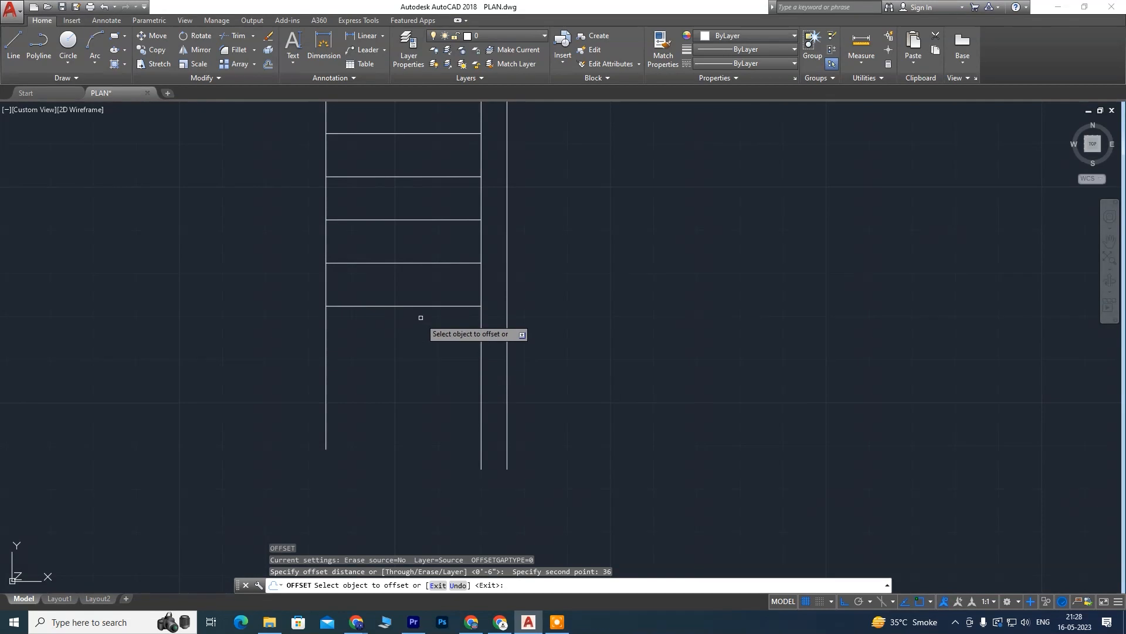
{"action": "left_click", "coordinate": [415, 306]}
{"action": "left_click", "coordinate": [411, 358]}
{"action": "scroll", "coordinate": [375, 463], "scroll_direction": "up", "scroll_amount": 2}
{"action": "scroll", "coordinate": [376, 428], "scroll_direction": "down", "scroll_amount": 2}
{"action": "middle_click_drag", "start_coordinate": [399, 410], "coordinate": [414, 365]}
{"action": "key", "text": "Escape"}
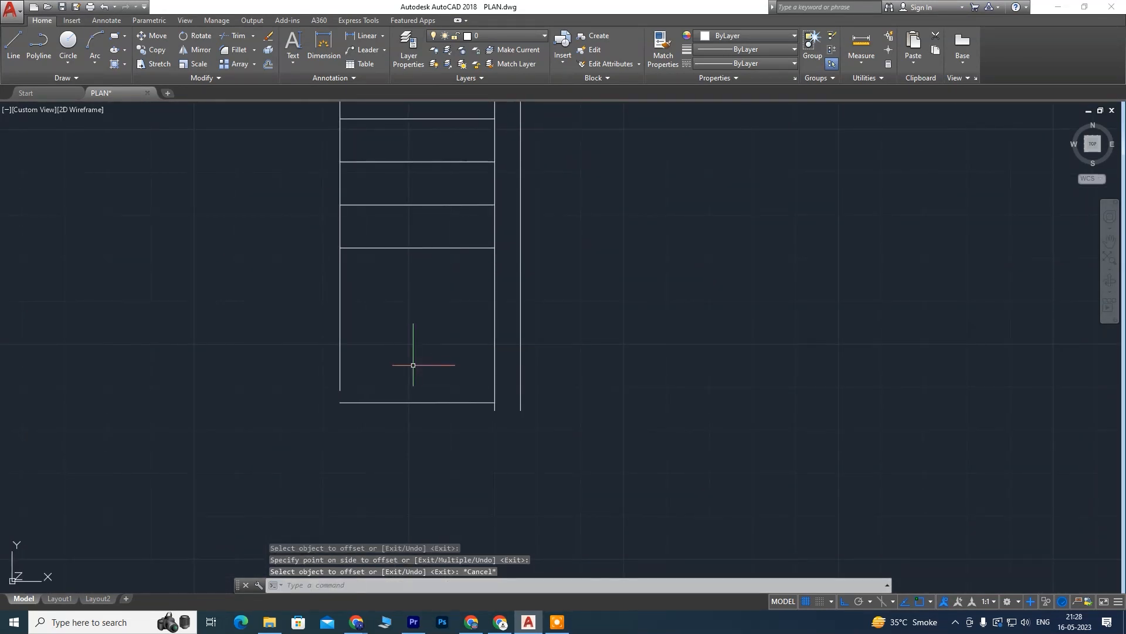
Step: Fillet the bottom landing line with the left vertical line to close their corner
{"action": "left_click", "coordinate": [234, 49]}
{"action": "right_click", "coordinate": [244, 355]}
{"action": "left_click", "coordinate": [369, 403]}
{"action": "left_click", "coordinate": [341, 382]}
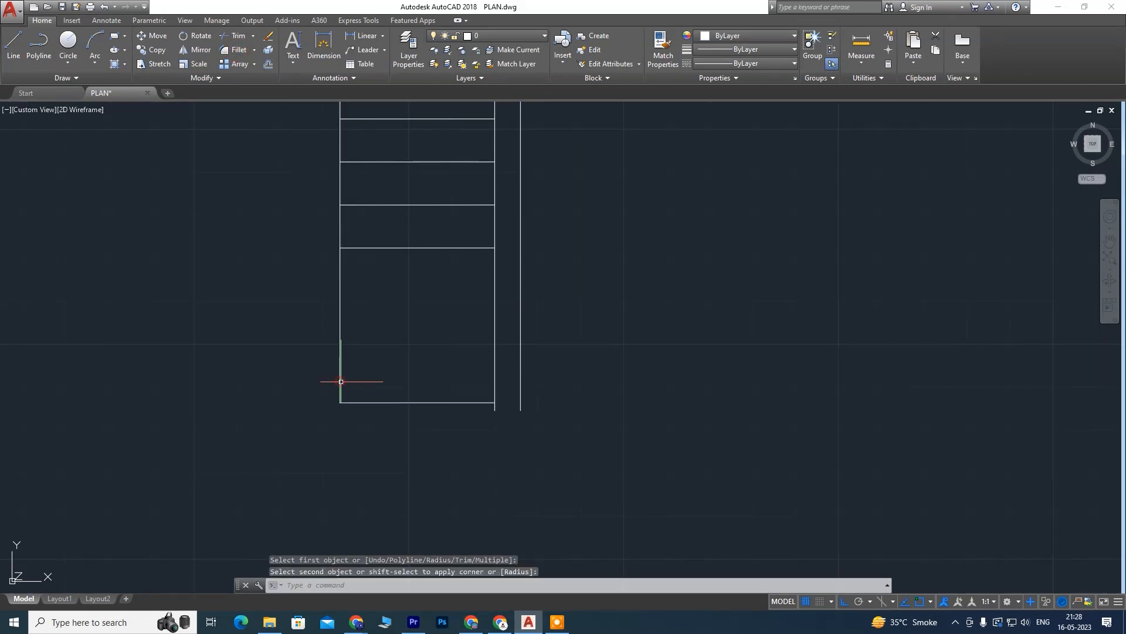
Step: Offset the outer right vertical line 36 inches outward to form the far edge of the second flight
{"action": "scroll", "coordinate": [545, 363], "scroll_direction": "down", "scroll_amount": 2}
{"action": "scroll", "coordinate": [443, 411], "scroll_direction": "up", "scroll_amount": 2}
{"action": "scroll", "coordinate": [496, 403], "scroll_direction": "down", "scroll_amount": 2}
{"action": "middle_click_drag", "start_coordinate": [580, 420], "coordinate": [459, 403]}
{"action": "scroll", "coordinate": [396, 405], "scroll_direction": "up", "scroll_amount": 1}
{"action": "scroll", "coordinate": [434, 397], "scroll_direction": "down", "scroll_amount": 1}
{"action": "middle_click_drag", "start_coordinate": [527, 369], "coordinate": [470, 384]}
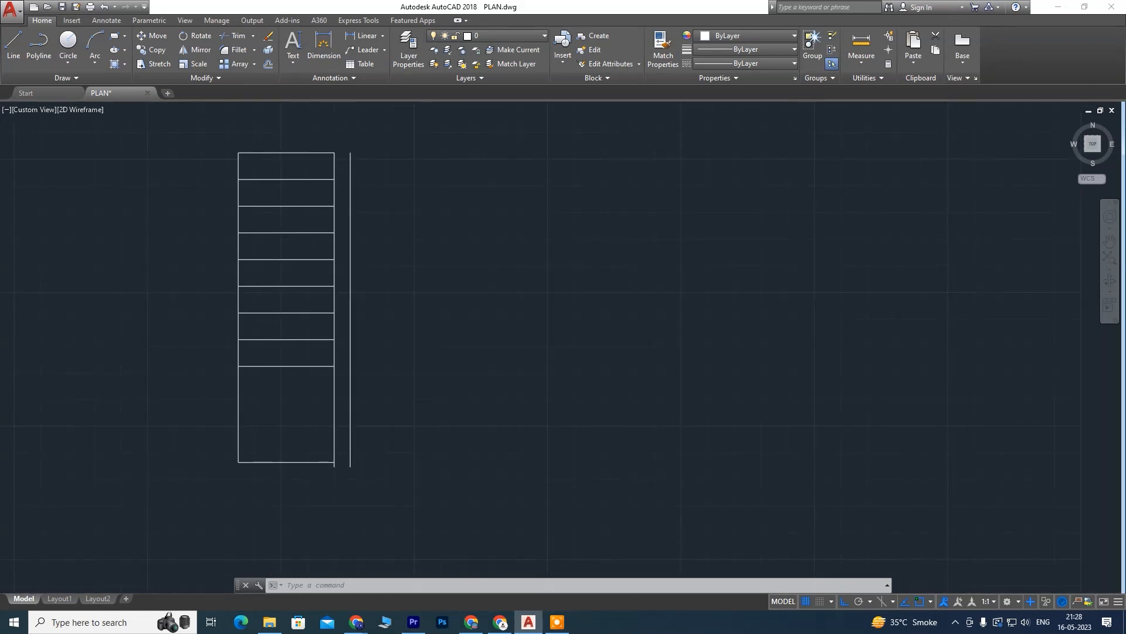
{"action": "key", "text": "Escape"}
{"action": "key", "text": "Return"}
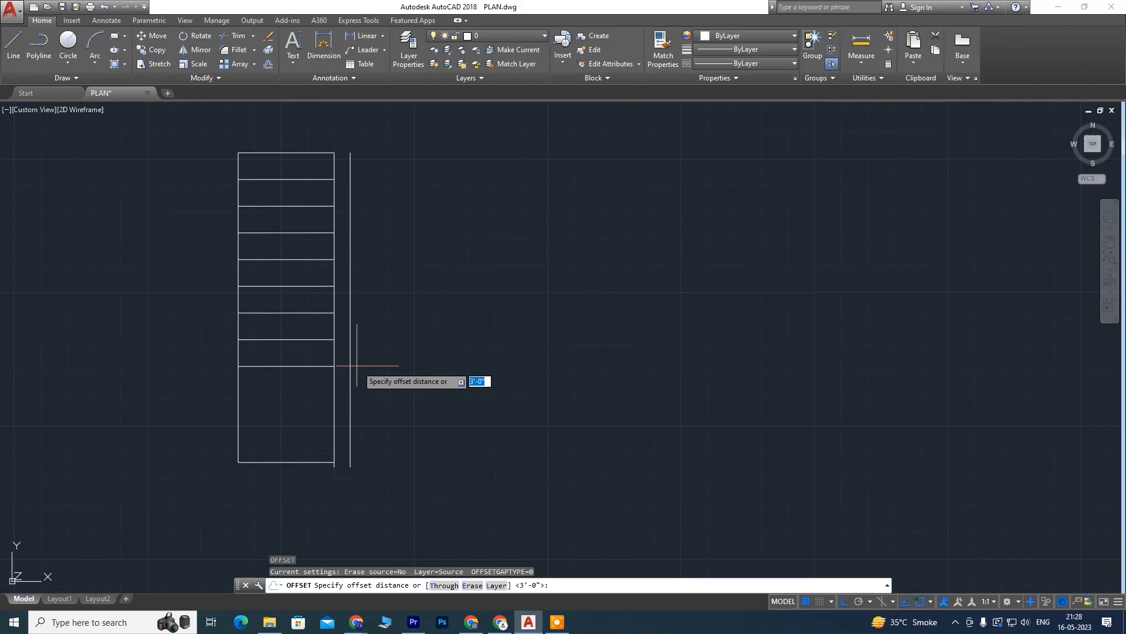
{"action": "left_click", "coordinate": [350, 309]}
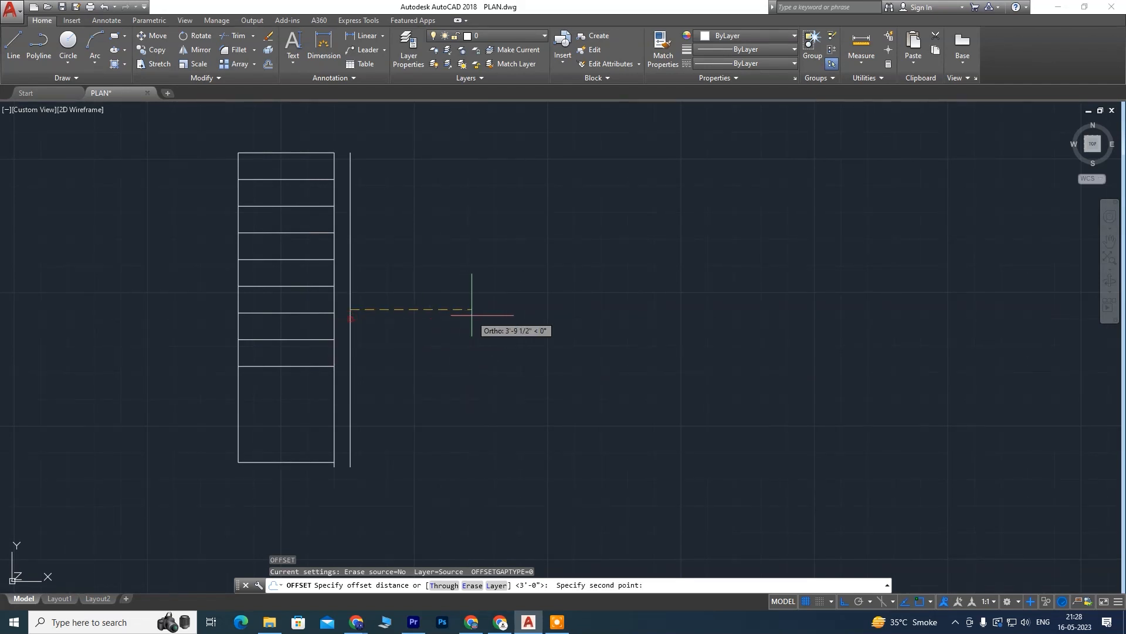
{"action": "type", "text": "36"}
{"action": "key", "text": "Return"}
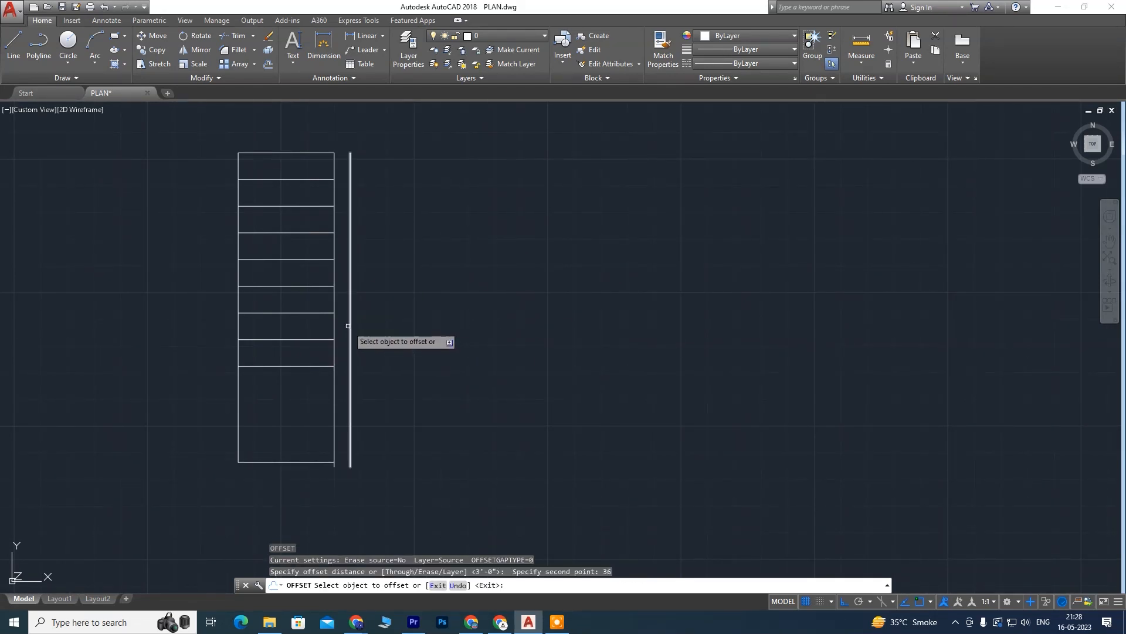
{"action": "left_click", "coordinate": [352, 324]}
{"action": "left_click", "coordinate": [410, 325]}
{"action": "middle_click_drag", "start_coordinate": [594, 320], "coordinate": [607, 355]}
{"action": "middle_click_drag", "start_coordinate": [563, 441], "coordinate": [594, 364]}
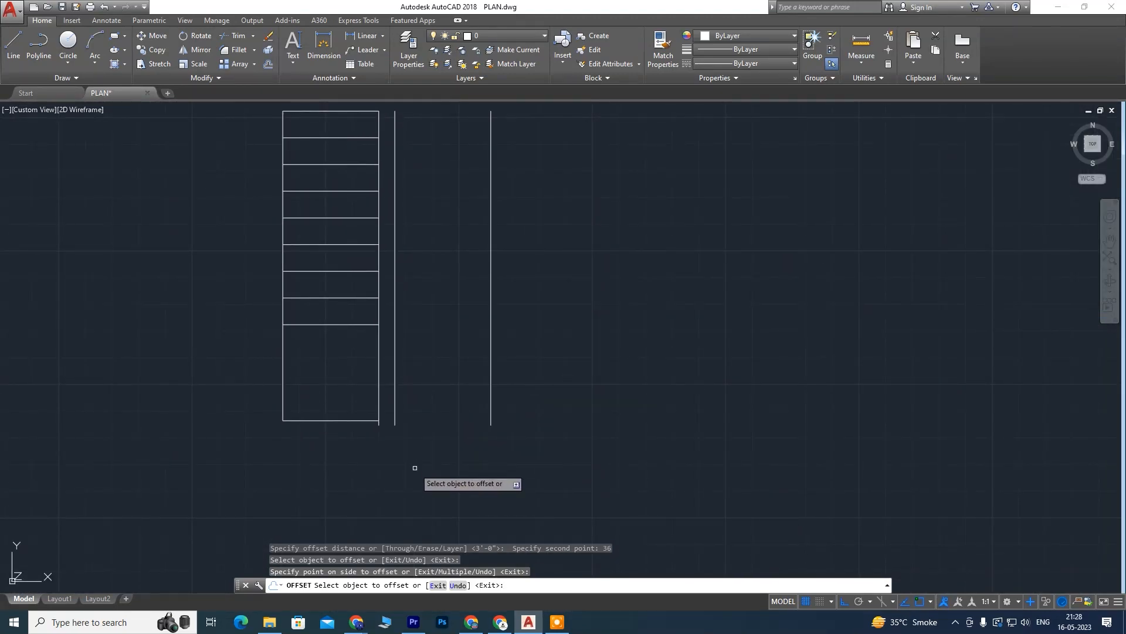
{"action": "middle_click_drag", "start_coordinate": [426, 290], "coordinate": [425, 349]}
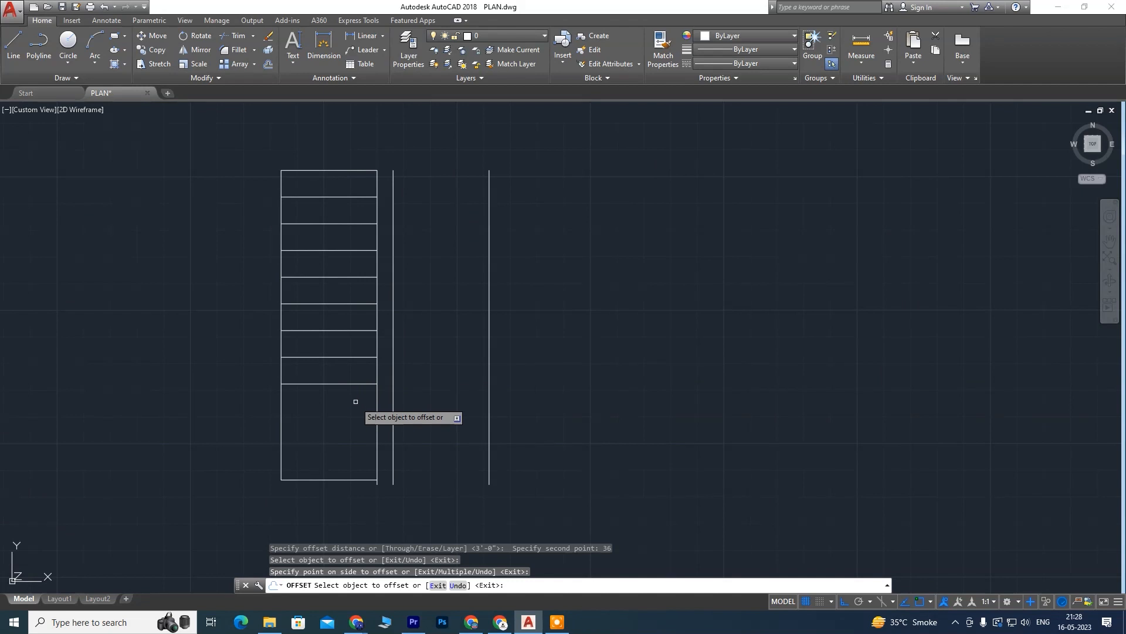
{"action": "key", "text": "Escape"}
{"action": "left_click", "coordinate": [308, 156]}
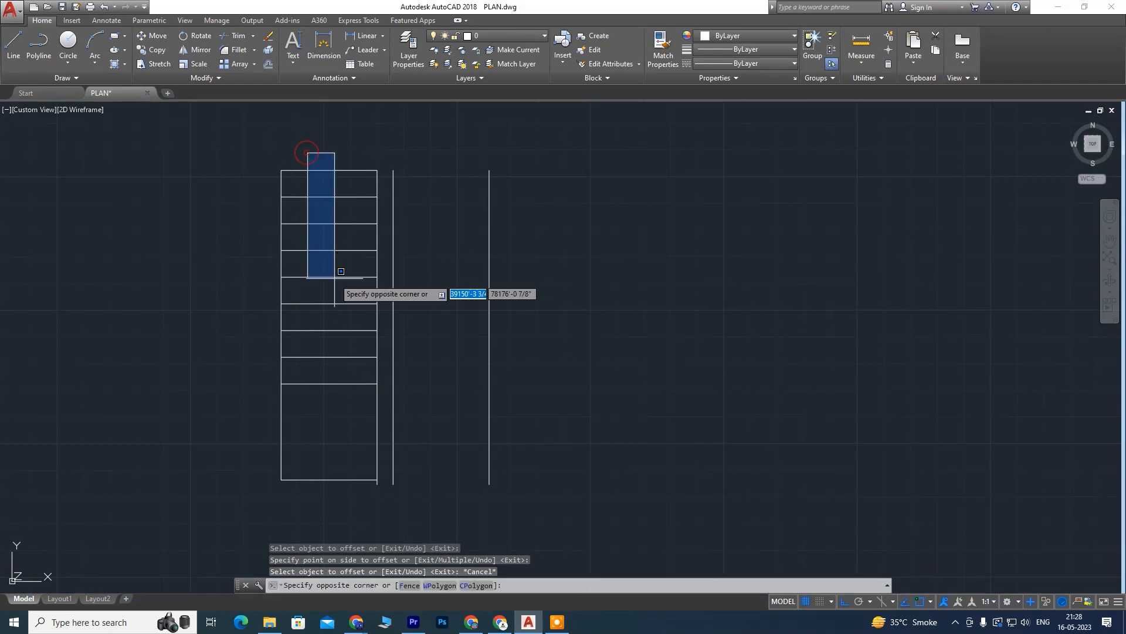
{"action": "left_click", "coordinate": [340, 404]}
{"action": "left_click", "coordinate": [253, 160]}
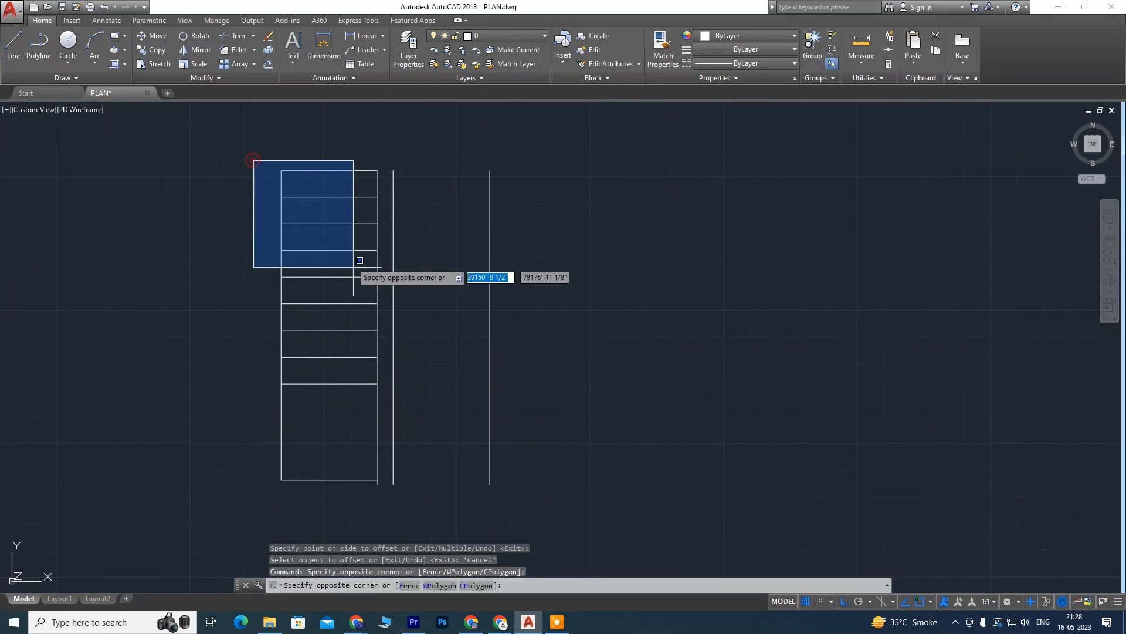
{"action": "left_click", "coordinate": [384, 391]}
{"action": "mouse_move", "coordinate": [439, 395]}
{"action": "middle_mouse_down"}
{"action": "mouse_move", "coordinate": [445, 409]}
{"action": "mouse_move", "coordinate": [426, 404]}
{"action": "middle_mouse_up"}
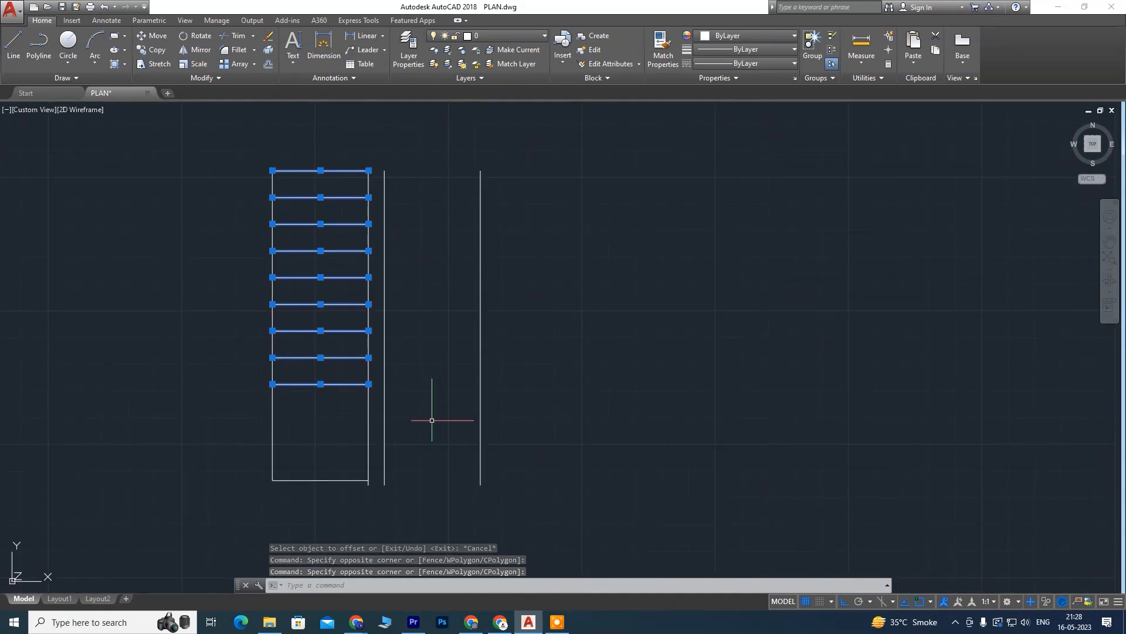
Step: Draw a horizontal line from the landing's bottom right corner to a point just past the second inner vertical line
{"action": "left_click", "coordinate": [14, 44]}
{"action": "scroll", "coordinate": [400, 493], "scroll_direction": "up", "scroll_amount": 4}
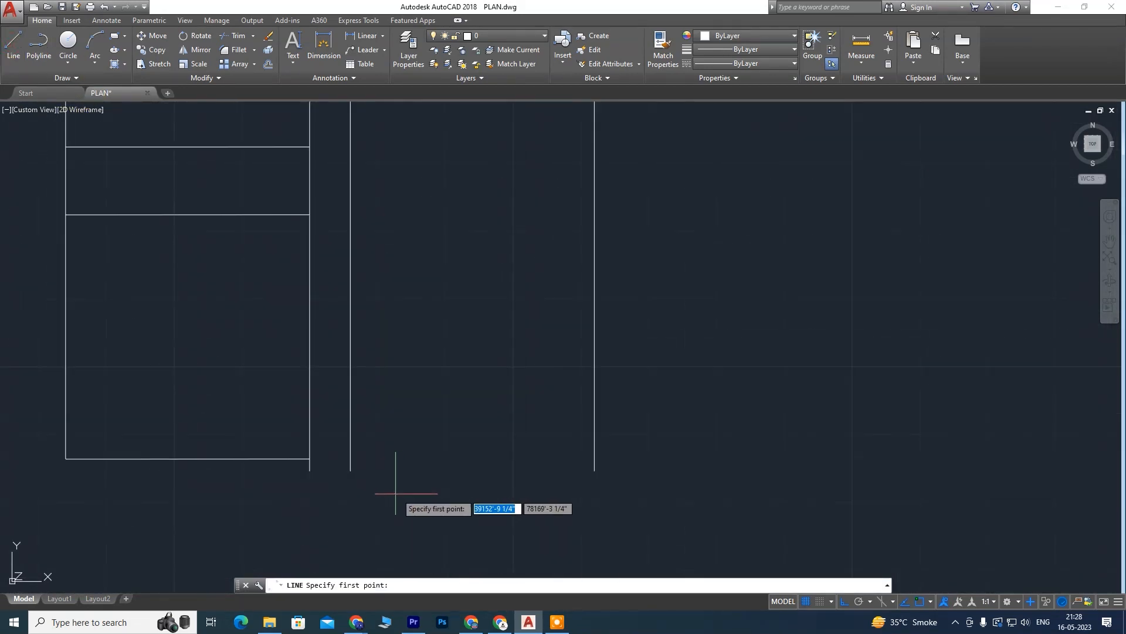
{"action": "left_click", "coordinate": [309, 459]}
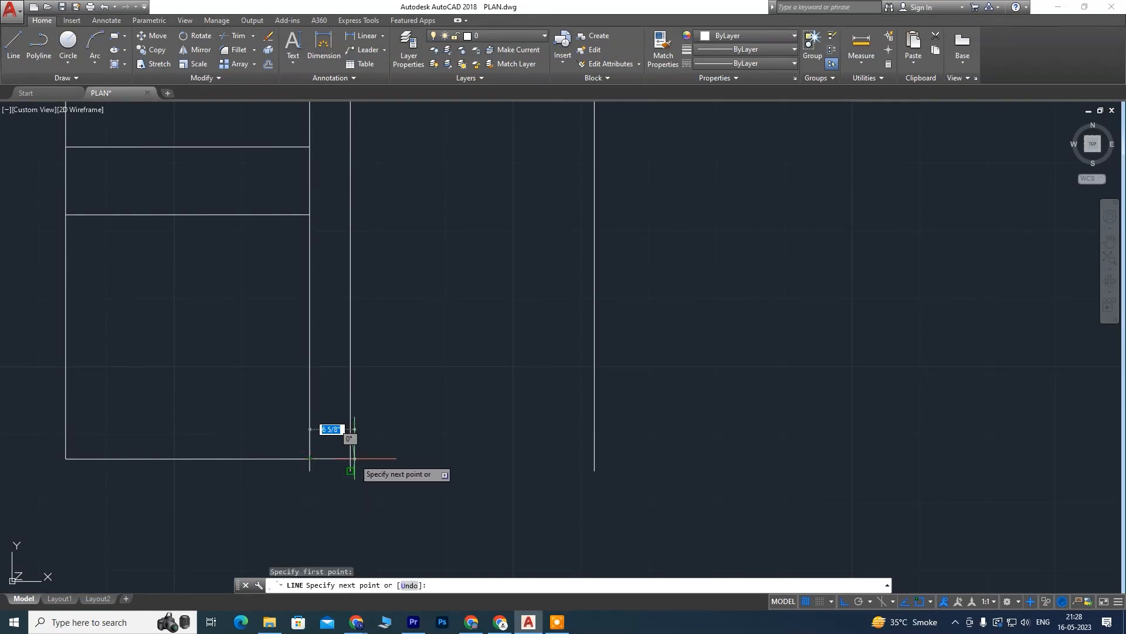
{"action": "scroll", "coordinate": [352, 463], "scroll_direction": "up", "scroll_amount": 2}
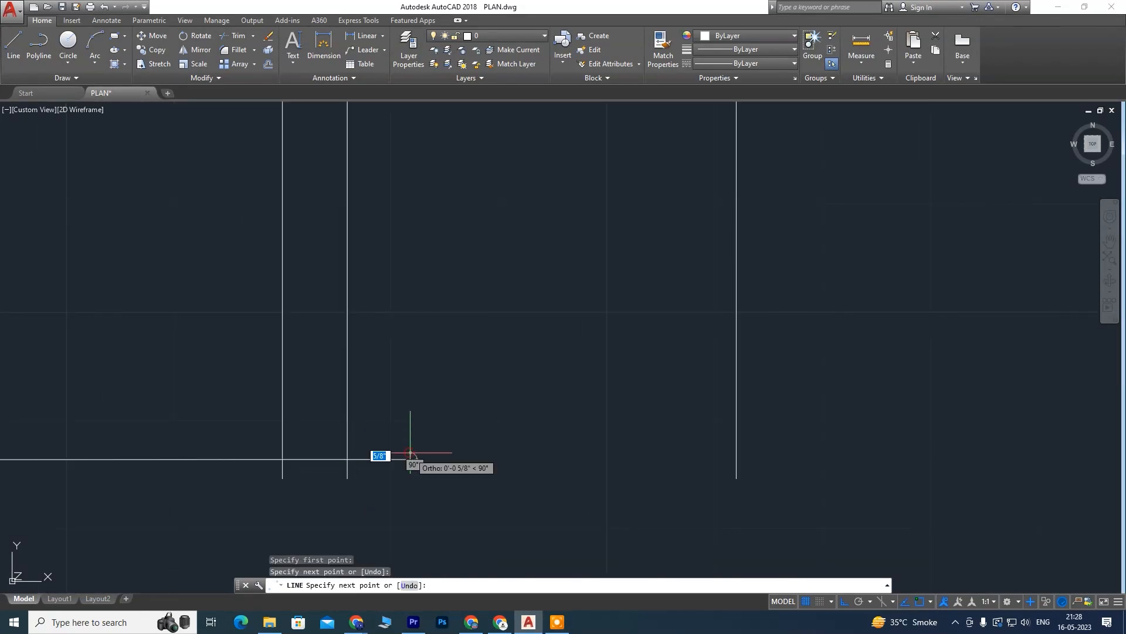
{"action": "key", "text": "Escape"}
Step: Shorten the new horizontal line so its right end meets the second inner vertical line
{"action": "scroll", "coordinate": [388, 469], "scroll_direction": "up", "scroll_amount": 2}
{"action": "middle_click_drag", "start_coordinate": [382, 478], "coordinate": [492, 463]}
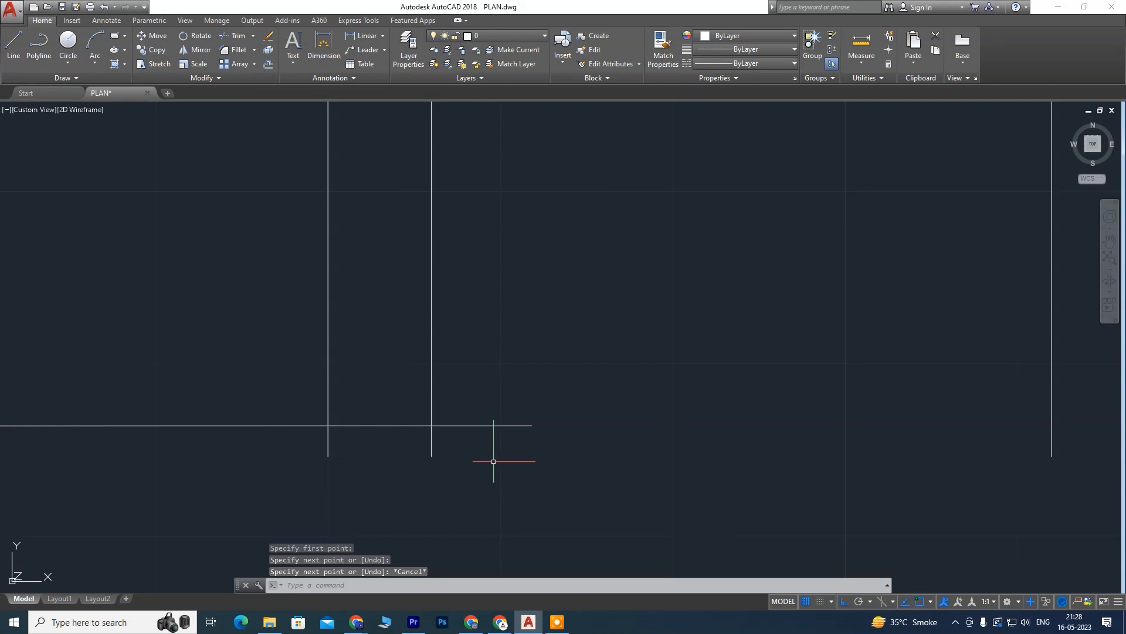
{"action": "left_click", "coordinate": [499, 426]}
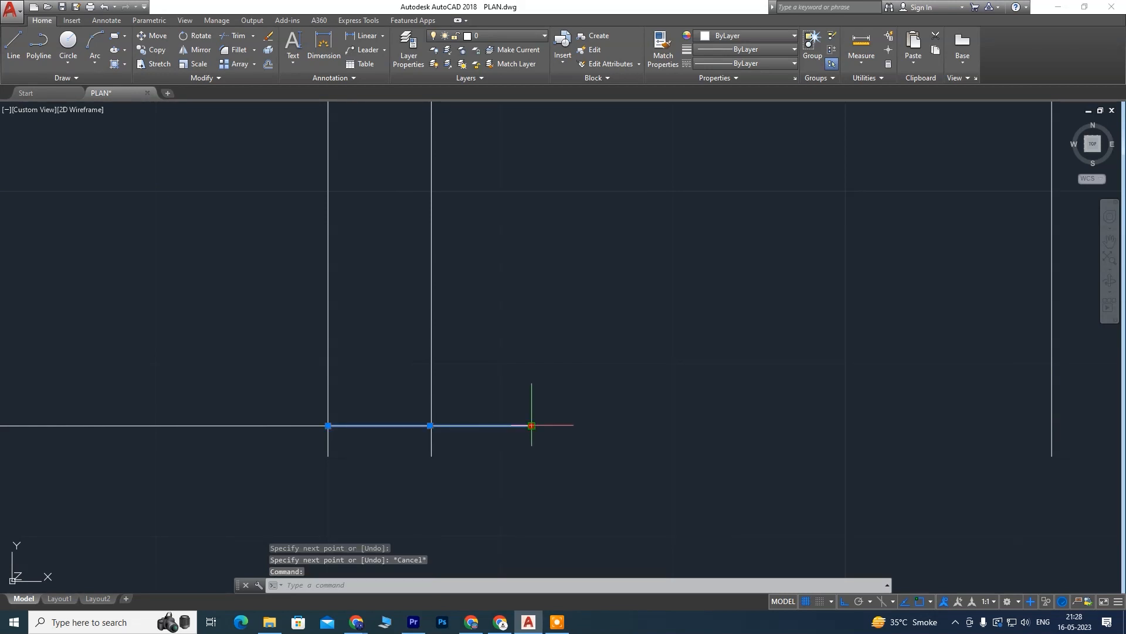
{"action": "left_click", "coordinate": [531, 425]}
{"action": "left_click", "coordinate": [431, 426]}
{"action": "key", "text": "Escape"}
Step: Mirror the nine tread lines about a vertical axis through the midpoint of the short gap line, keeping the originals
{"action": "scroll", "coordinate": [547, 383], "scroll_direction": "down", "scroll_amount": 6}
{"action": "middle_click_drag", "start_coordinate": [569, 310], "coordinate": [482, 436]}
{"action": "mouse_move", "coordinate": [490, 370]}
{"action": "middle_mouse_down"}
{"action": "mouse_move", "coordinate": [497, 469]}
{"action": "mouse_move", "coordinate": [475, 327]}
{"action": "middle_mouse_up"}
{"action": "scroll", "coordinate": [483, 385], "scroll_direction": "down", "scroll_amount": 2}
{"action": "left_click", "coordinate": [297, 150]}
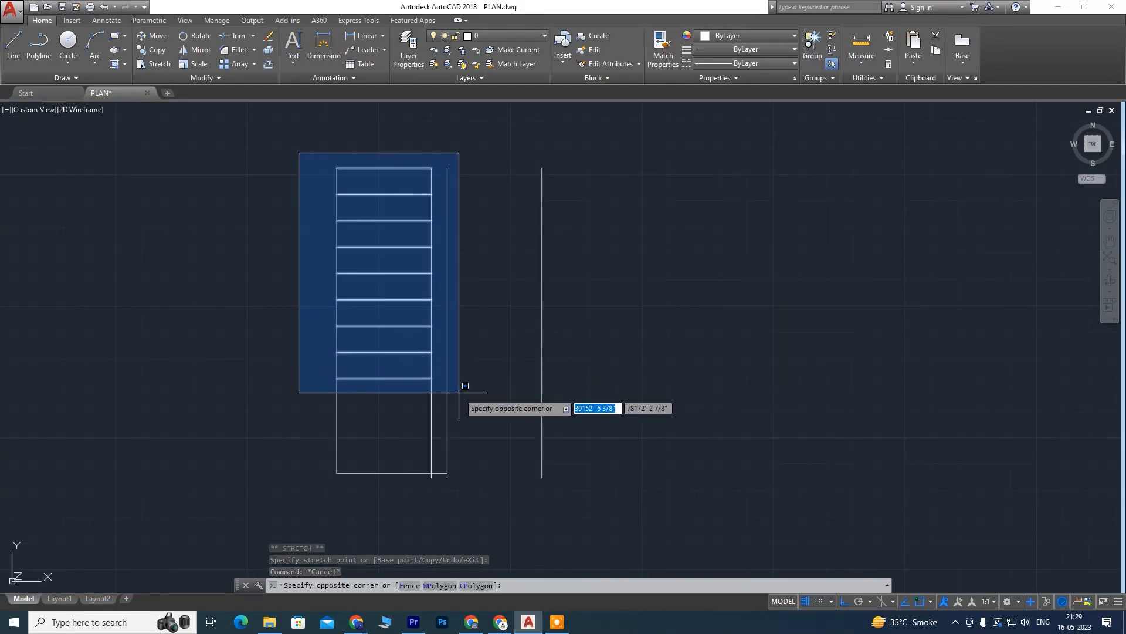
{"action": "left_click", "coordinate": [460, 390]}
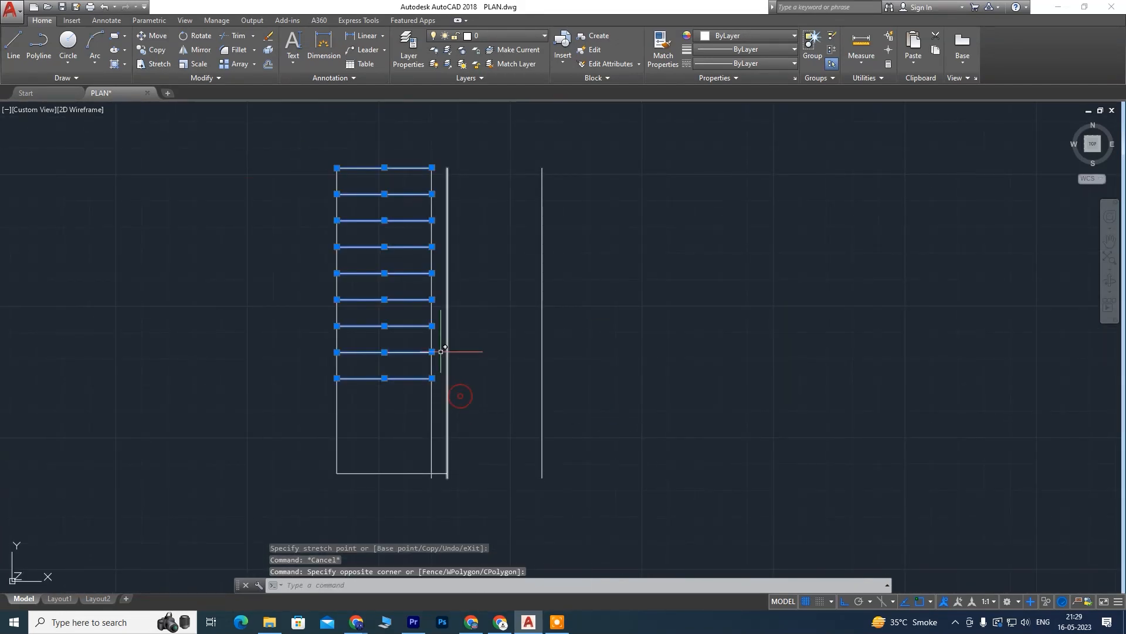
{"action": "left_click", "coordinate": [202, 54]}
{"action": "left_click", "coordinate": [439, 473]}
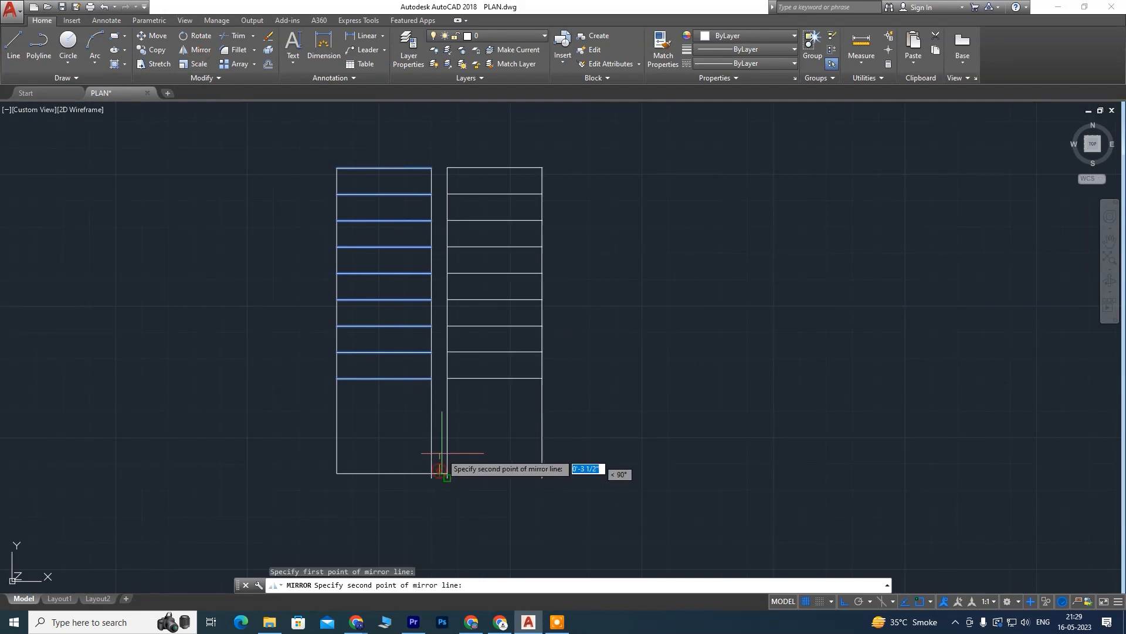
{"action": "left_click", "coordinate": [440, 139]}
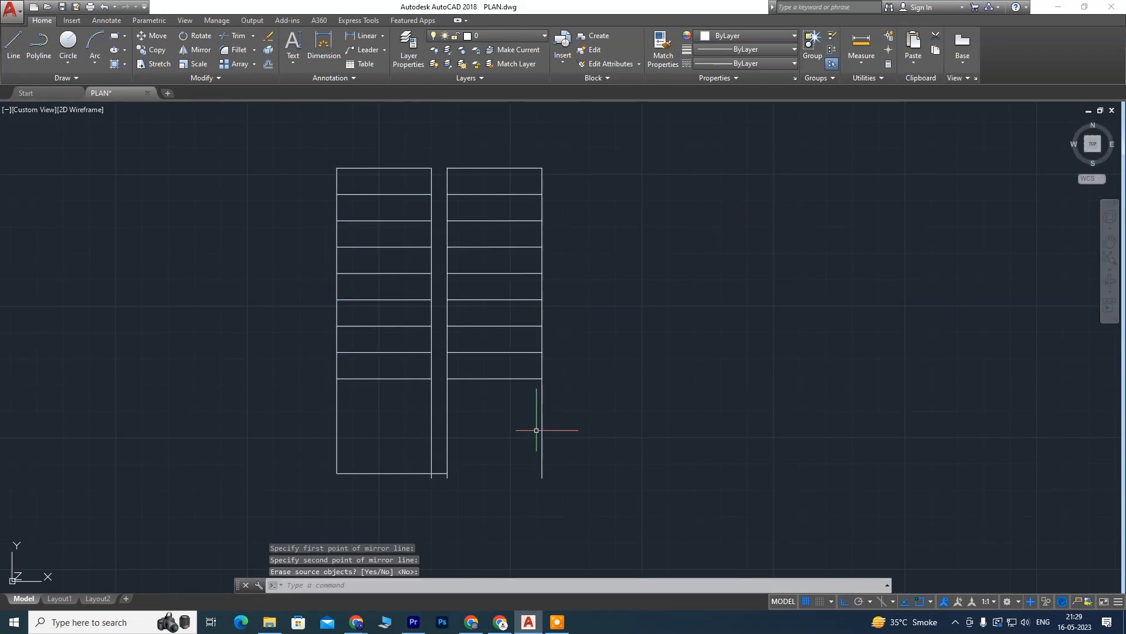
Step: Stretch the short gap line's ends so it runs from the second inner vertical line past the far right one
{"action": "scroll", "coordinate": [496, 418], "scroll_direction": "up", "scroll_amount": 2}
{"action": "scroll", "coordinate": [498, 423], "scroll_direction": "down", "scroll_amount": 2}
{"action": "scroll", "coordinate": [429, 411], "scroll_direction": "up", "scroll_amount": 2}
{"action": "key", "text": "Return"}
{"action": "left_click", "coordinate": [445, 399]}
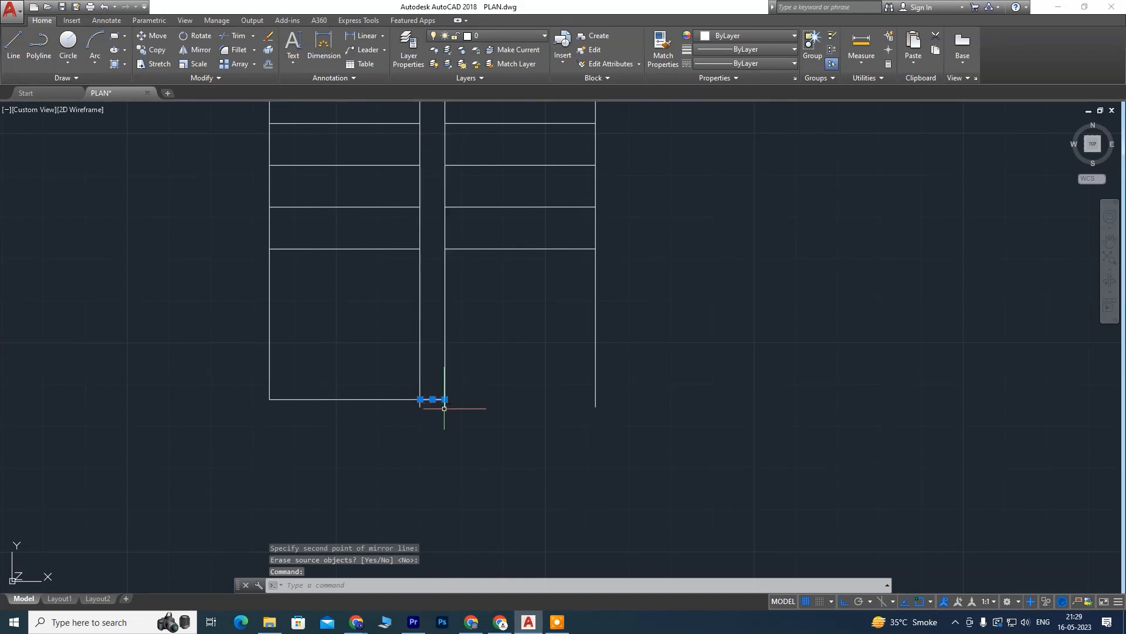
{"action": "left_click", "coordinate": [445, 399]}
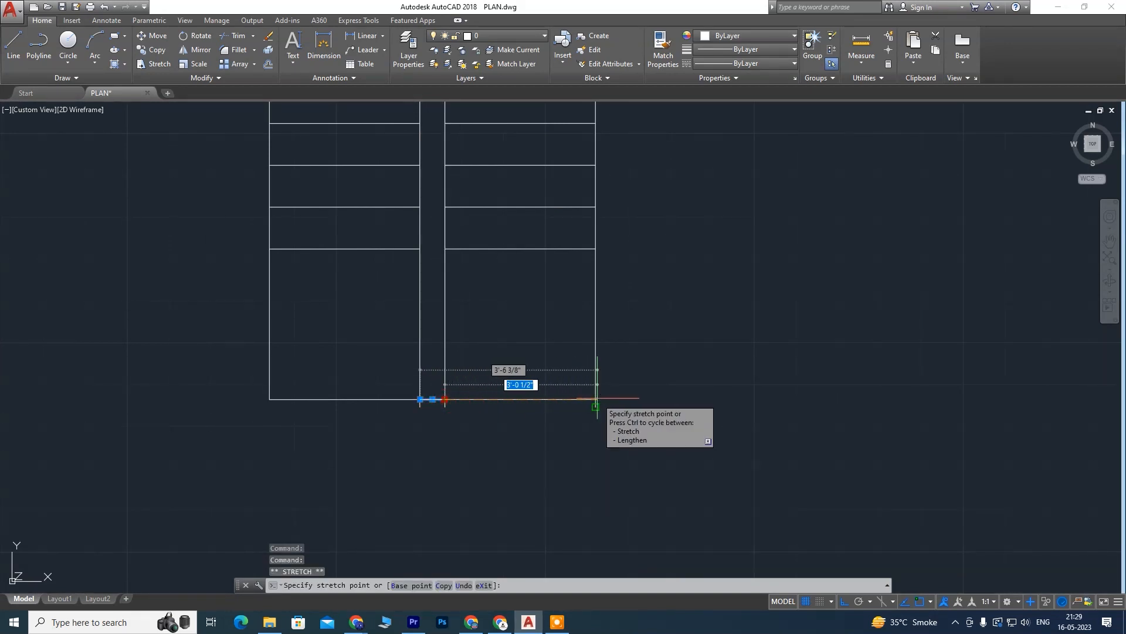
{"action": "left_click", "coordinate": [624, 399]}
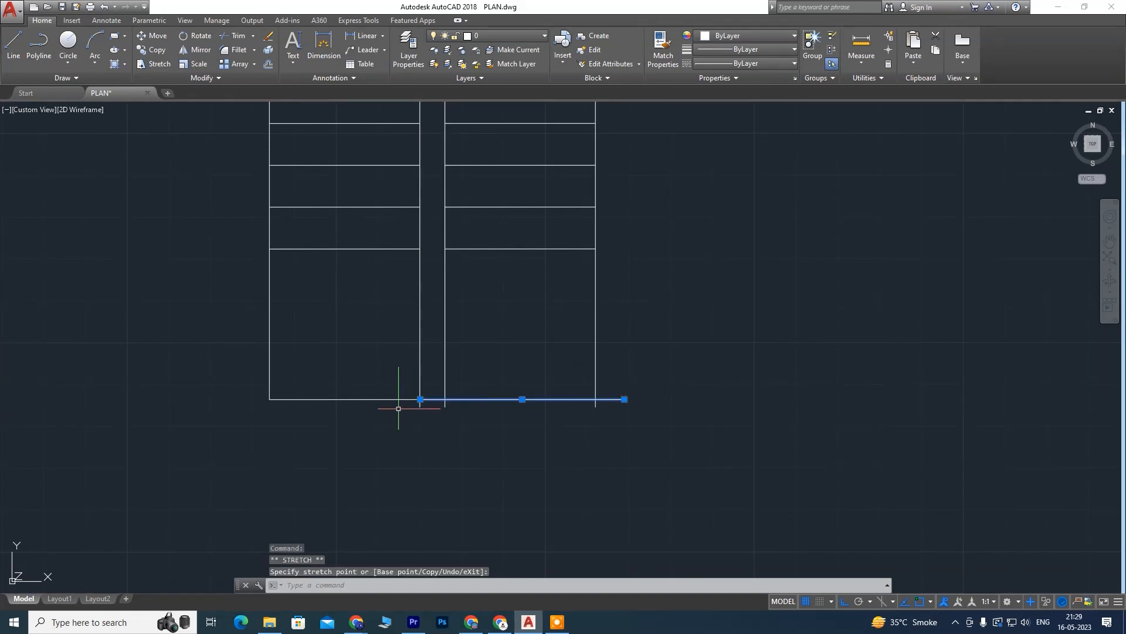
{"action": "left_click", "coordinate": [420, 399]}
{"action": "left_click", "coordinate": [445, 399]}
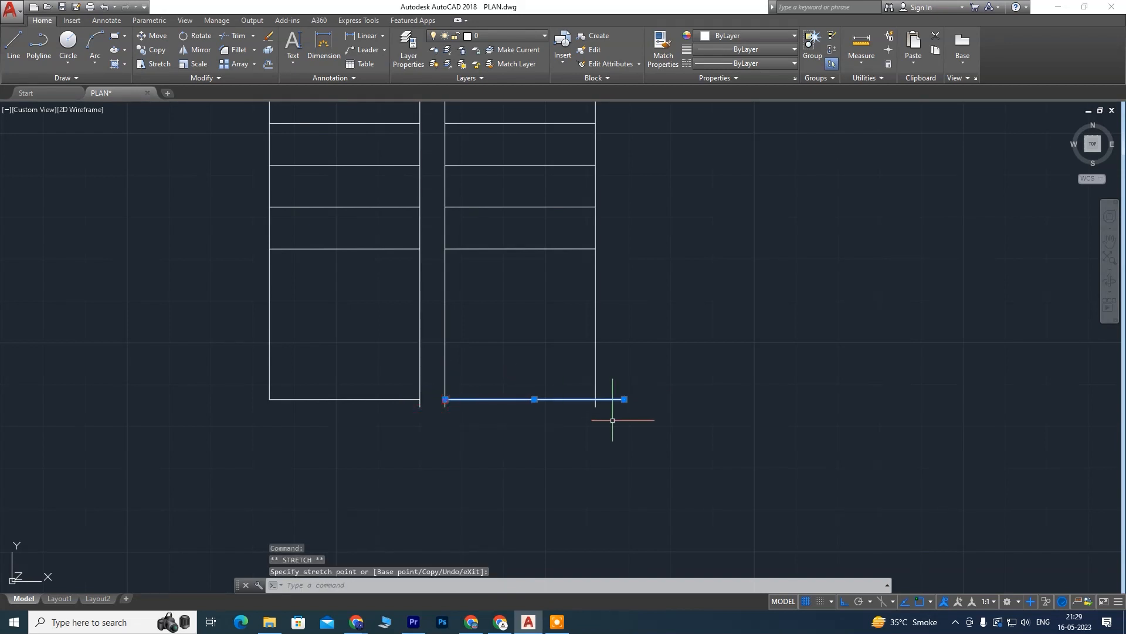
{"action": "key", "text": "Escape"}
Step: Trim the overhanging line ends at the bottom corners of both landings
{"action": "scroll", "coordinate": [616, 411], "scroll_direction": "up", "scroll_amount": 3}
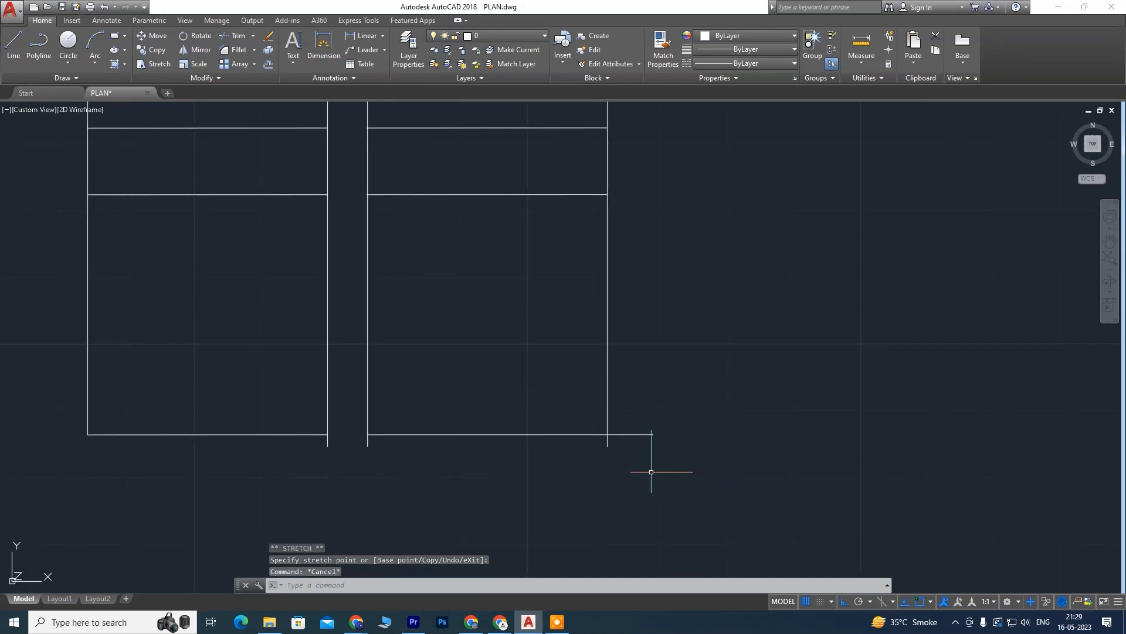
{"action": "key", "text": "Return"}
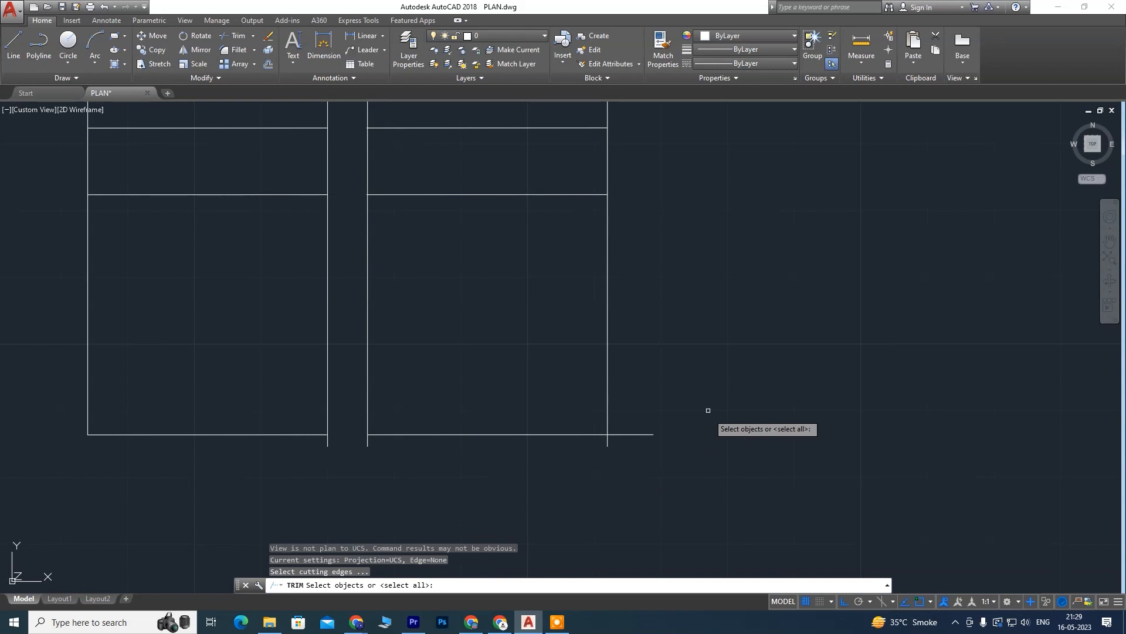
{"action": "key", "text": "Return"}
{"action": "left_click", "coordinate": [642, 433]}
{"action": "left_click", "coordinate": [611, 442]}
{"action": "left_click", "coordinate": [606, 441]}
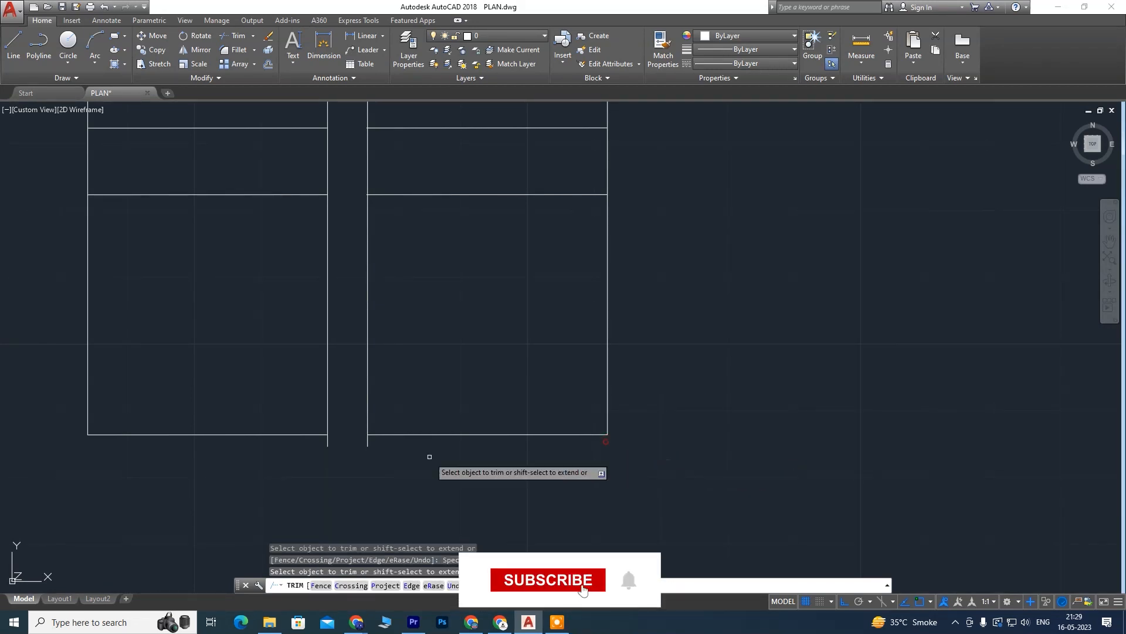
{"action": "left_click", "coordinate": [367, 441]}
{"action": "left_click", "coordinate": [327, 444]}
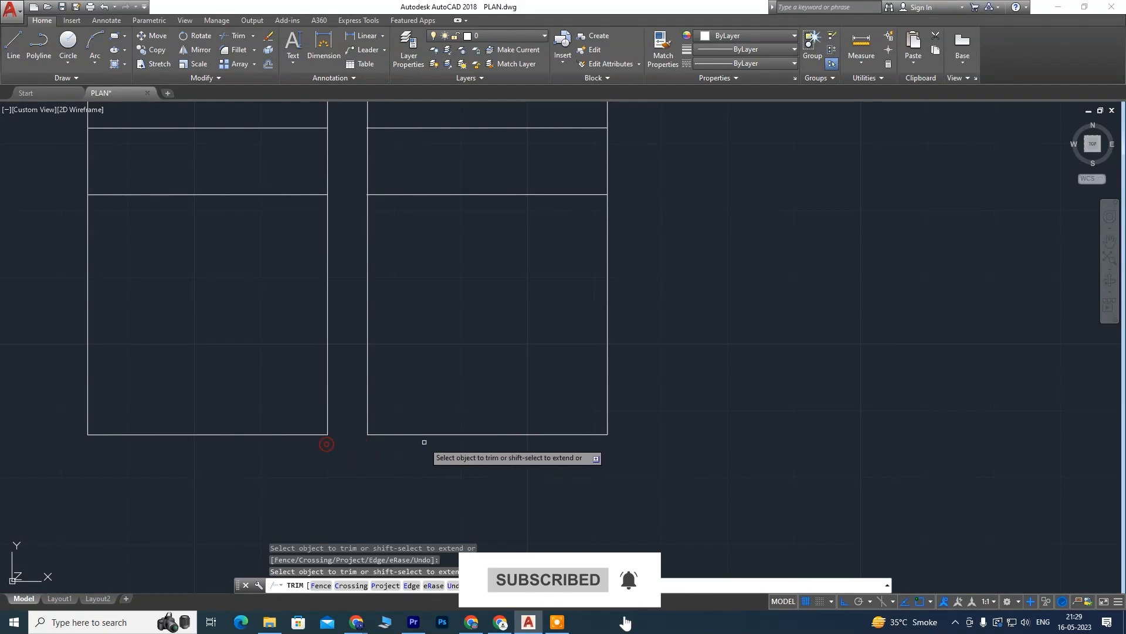
Step: Trim the two inner vertical lines below the lowest treads to open up the landing area
{"action": "scroll", "coordinate": [383, 444], "scroll_direction": "down", "scroll_amount": 3}
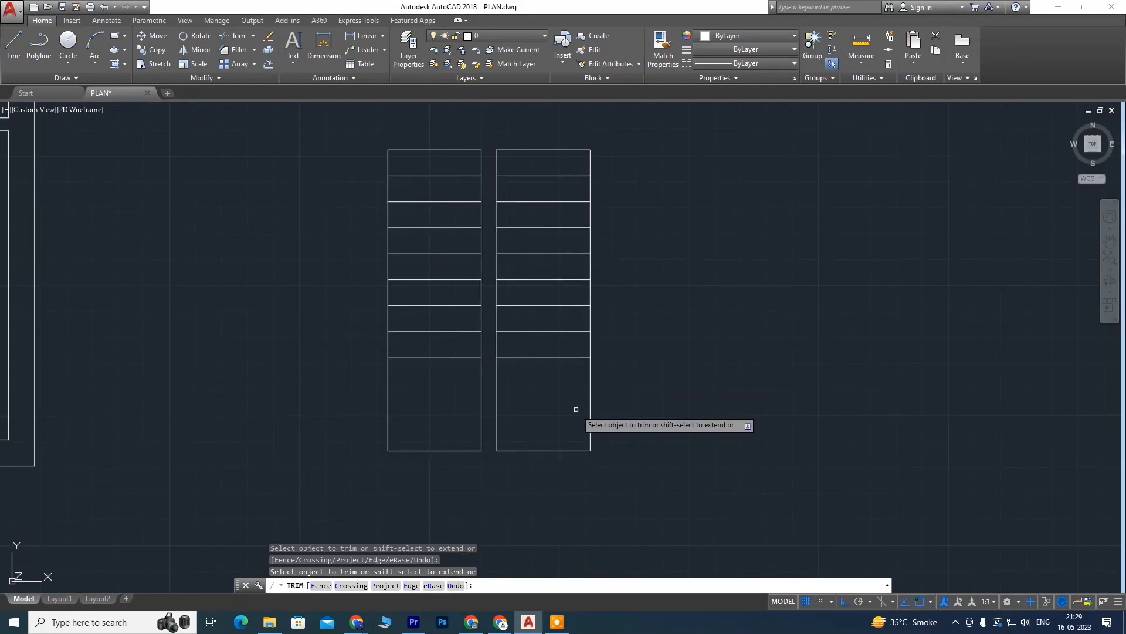
{"action": "scroll", "coordinate": [462, 373], "scroll_direction": "up", "scroll_amount": 2}
{"action": "scroll", "coordinate": [514, 387], "scroll_direction": "down", "scroll_amount": 3}
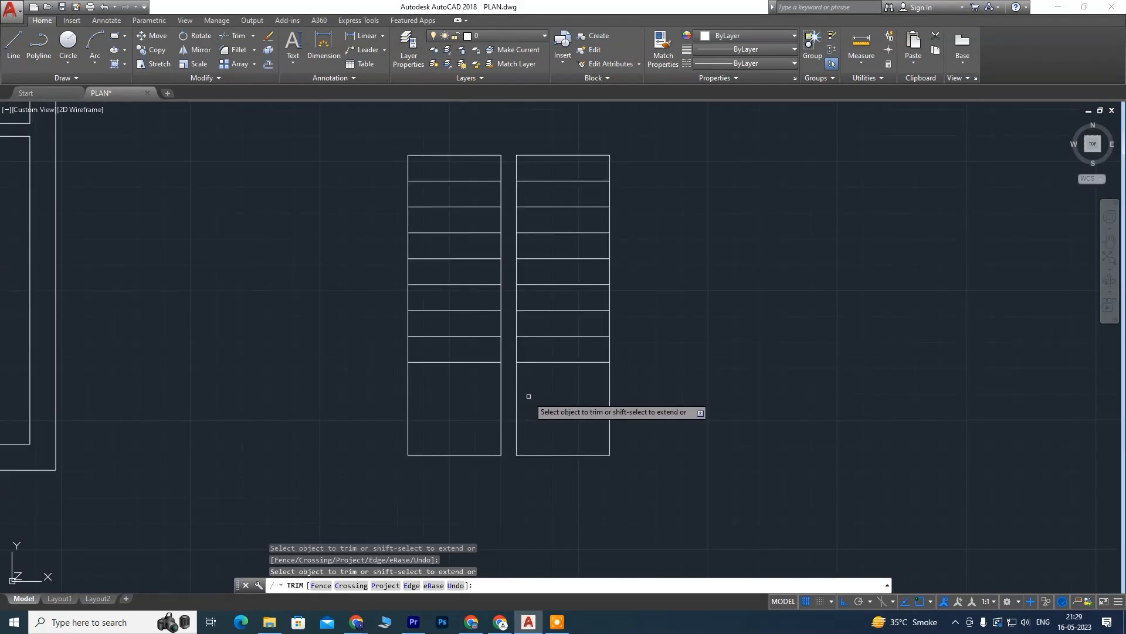
{"action": "scroll", "coordinate": [528, 397], "scroll_direction": "up", "scroll_amount": 3}
{"action": "left_click", "coordinate": [551, 390]}
{"action": "left_click", "coordinate": [456, 411]}
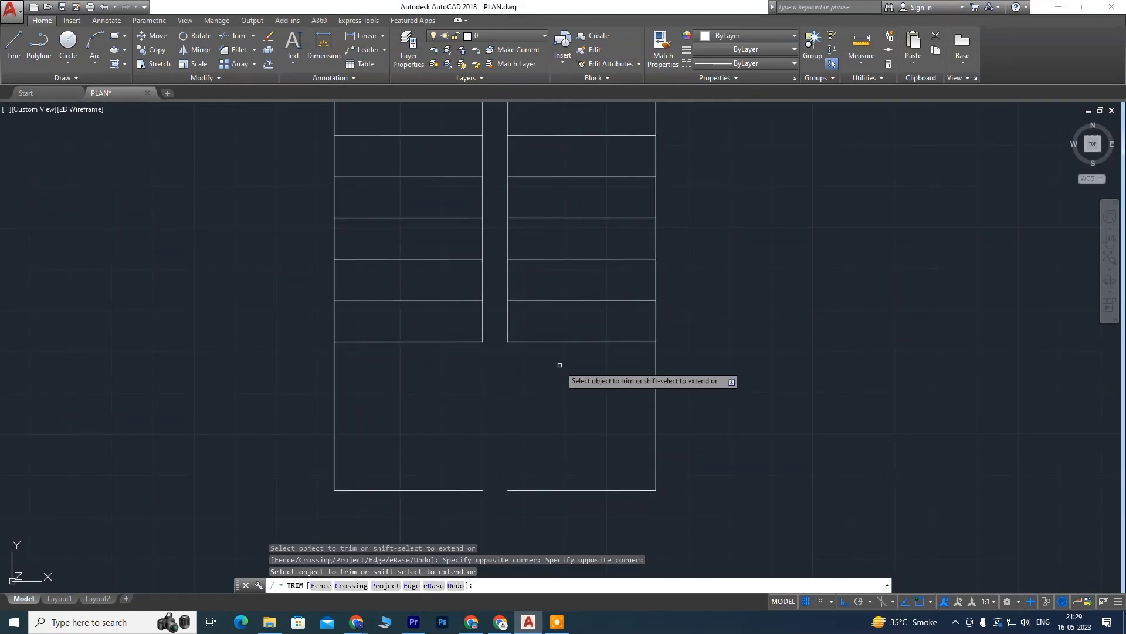
{"action": "key", "text": "Escape"}
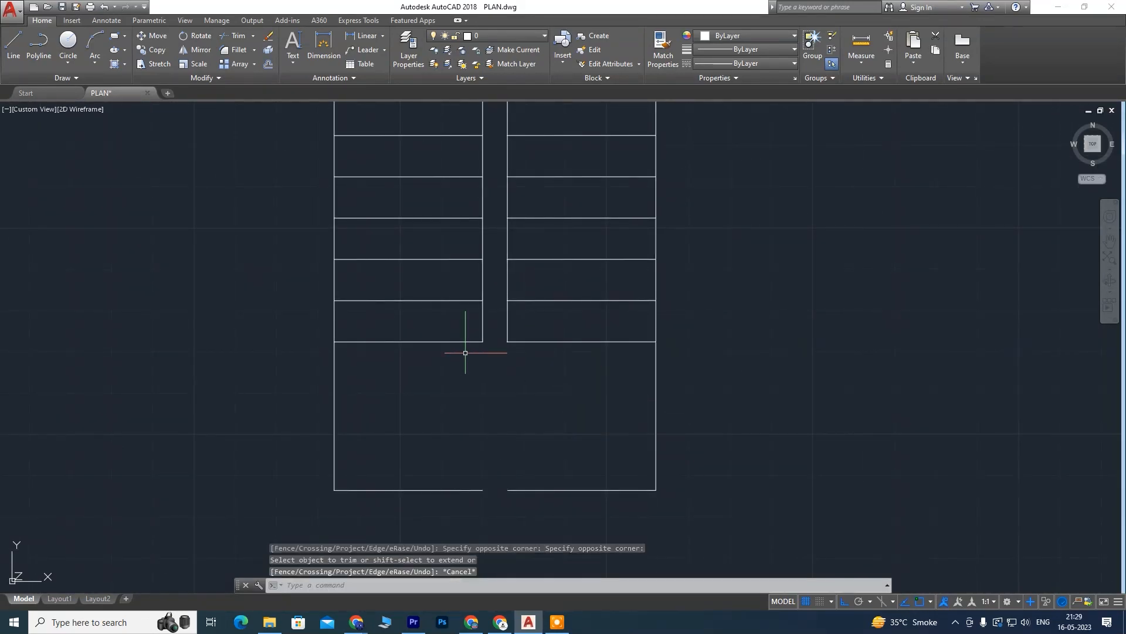
Step: Erase both bottom landing lines and undo the erasure
{"action": "left_click", "coordinate": [463, 490]}
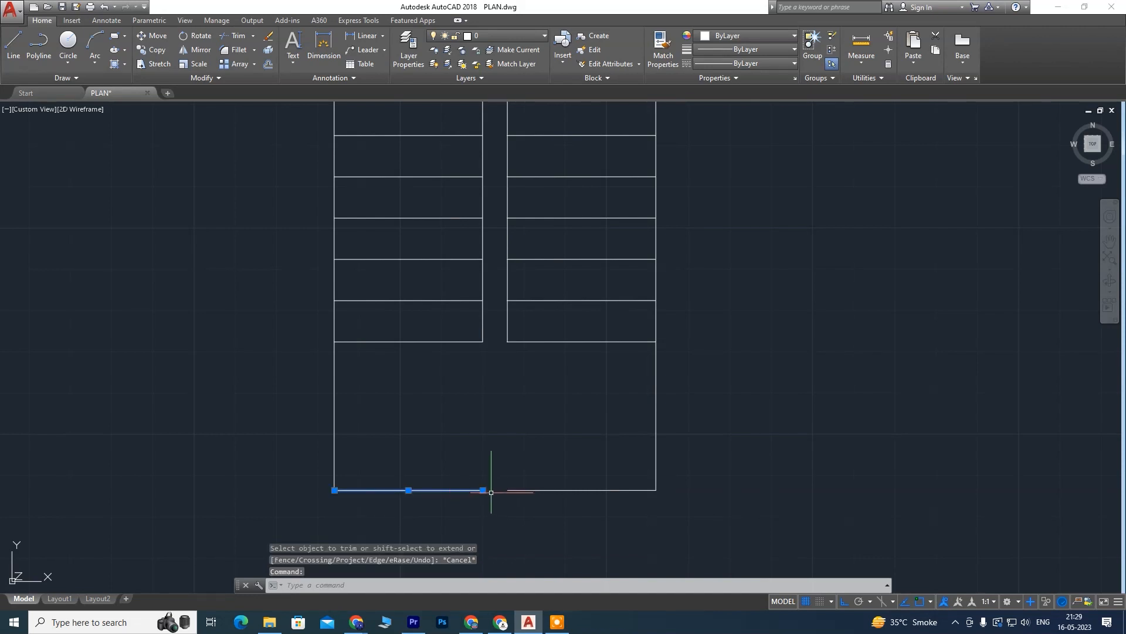
{"action": "left_click", "coordinate": [534, 490]}
{"action": "key", "text": "Delete"}
{"action": "key", "text": "ctrl+z"}
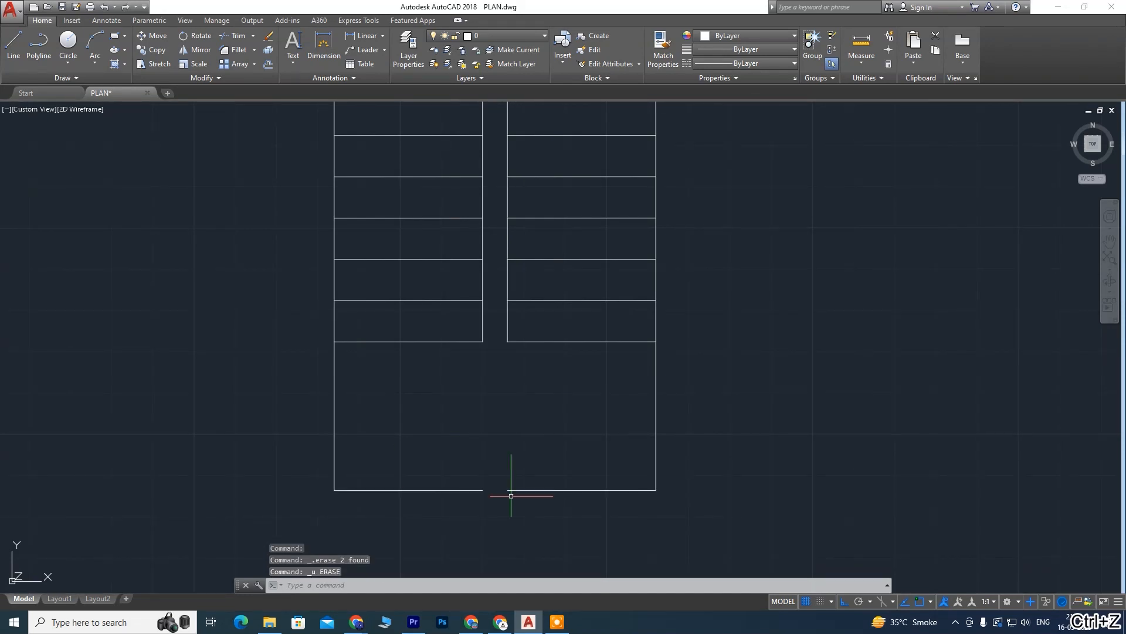
Step: Erase the right bottom landing line and stretch the left one to the end of the far right vertical line
{"action": "left_click", "coordinate": [522, 490]}
{"action": "key", "text": "Delete"}
{"action": "left_click", "coordinate": [459, 490]}
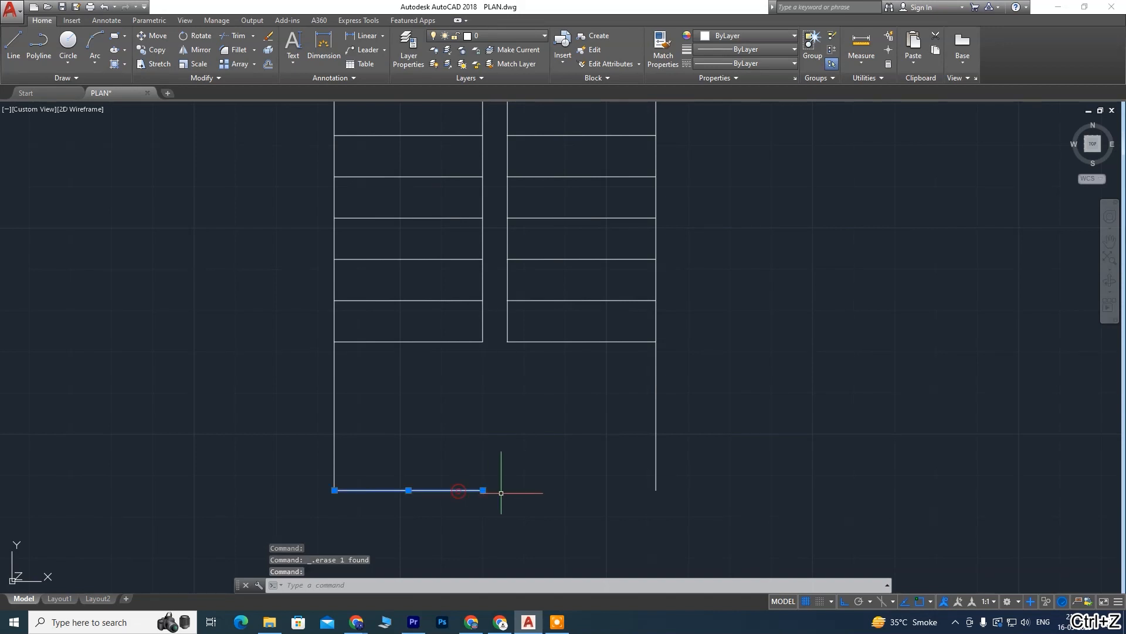
{"action": "left_click", "coordinate": [483, 490]}
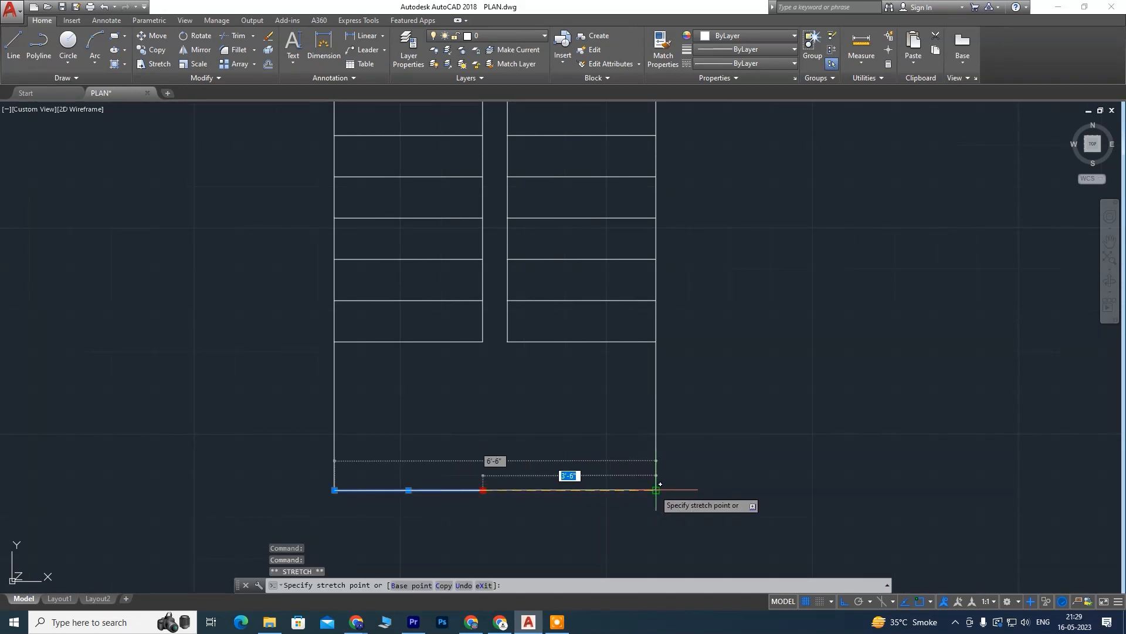
{"action": "left_click", "coordinate": [656, 490]}
{"action": "key", "text": "Escape"}
{"action": "scroll", "coordinate": [510, 430], "scroll_direction": "down", "scroll_amount": 4}
{"action": "scroll", "coordinate": [514, 364], "scroll_direction": "up", "scroll_amount": 2}
{"action": "middle_click_drag", "start_coordinate": [513, 364], "coordinate": [539, 427]}
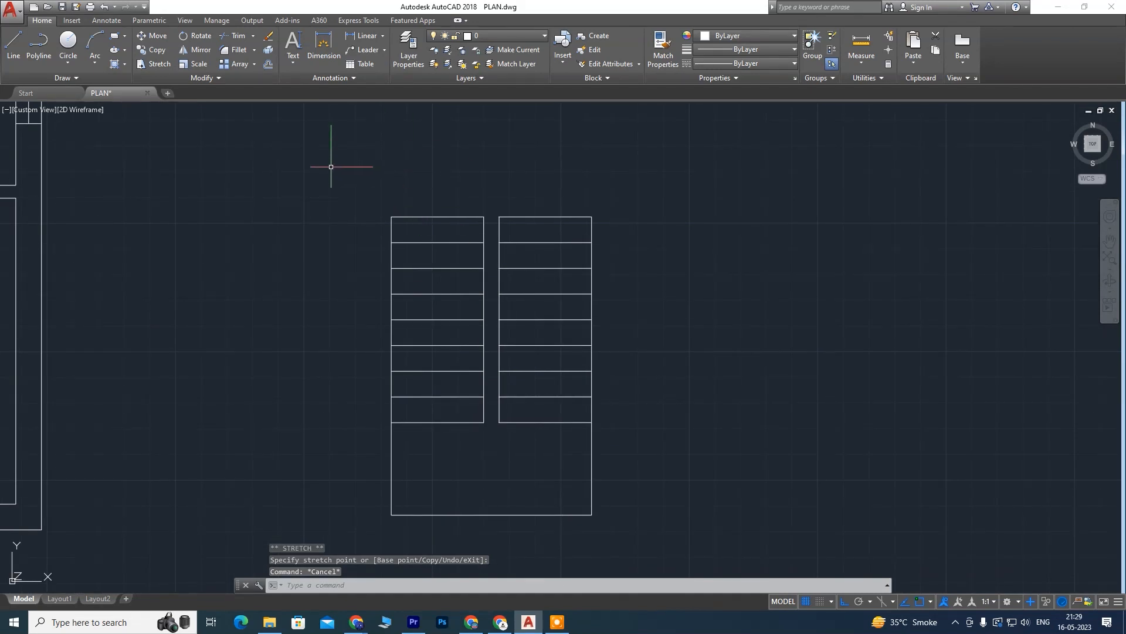
Step: Draw a U-shaped walking line from above the left flight down to the landing, across it, and up past the top of the right flight
{"action": "left_click", "coordinate": [18, 41]}
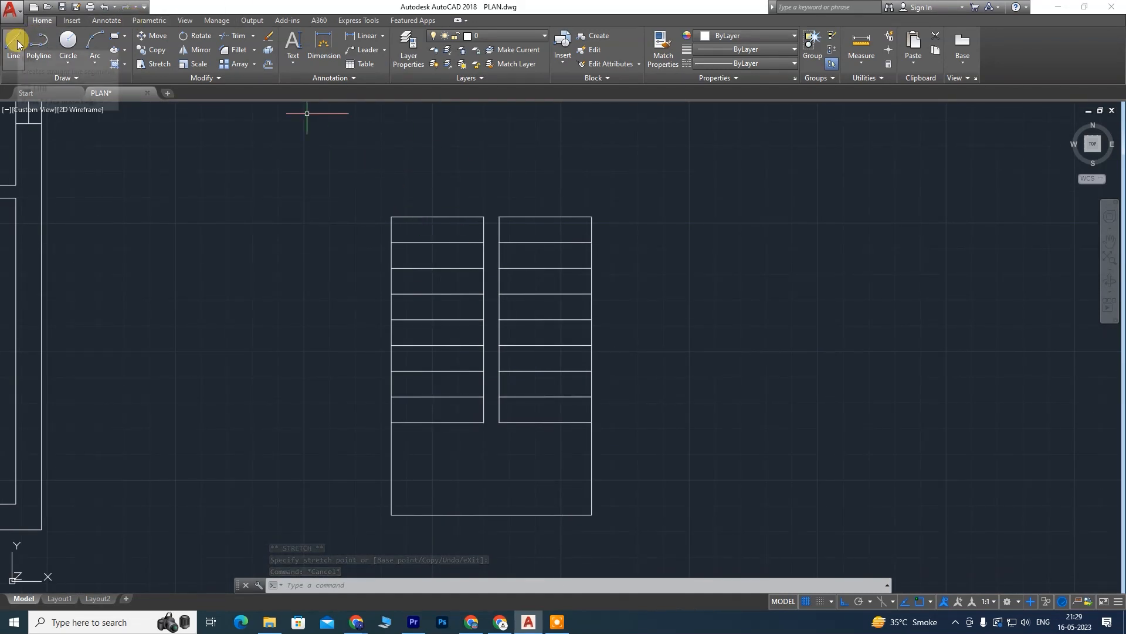
{"action": "left_click", "coordinate": [17, 44]}
{"action": "left_click", "coordinate": [436, 164]}
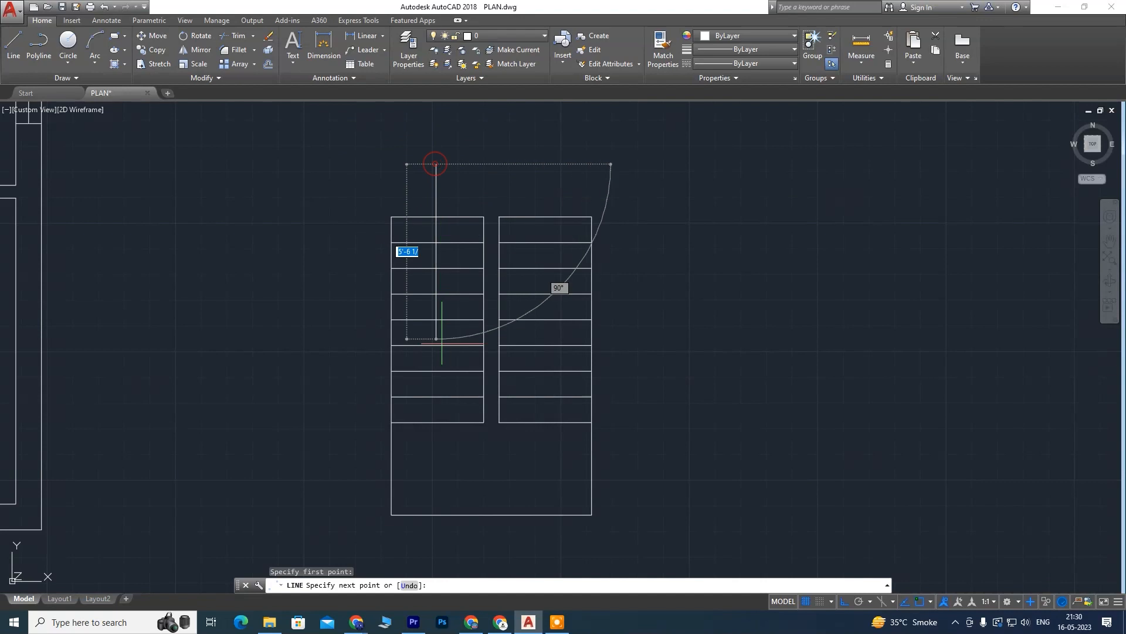
{"action": "left_click", "coordinate": [553, 474]}
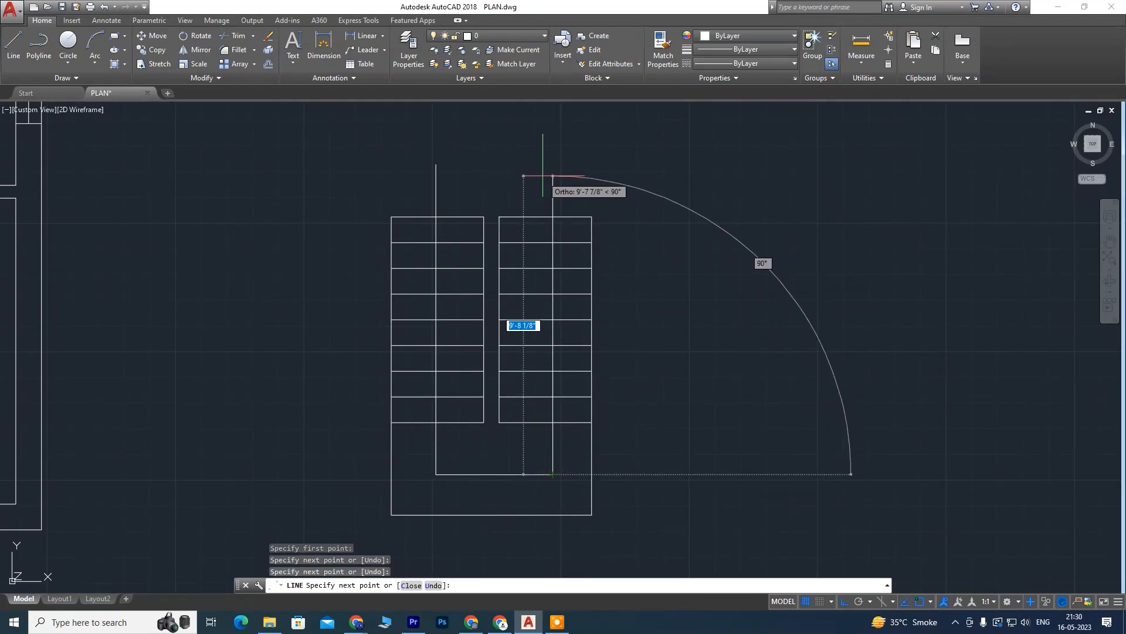
{"action": "left_click", "coordinate": [553, 158]}
{"action": "key", "text": "Escape"}
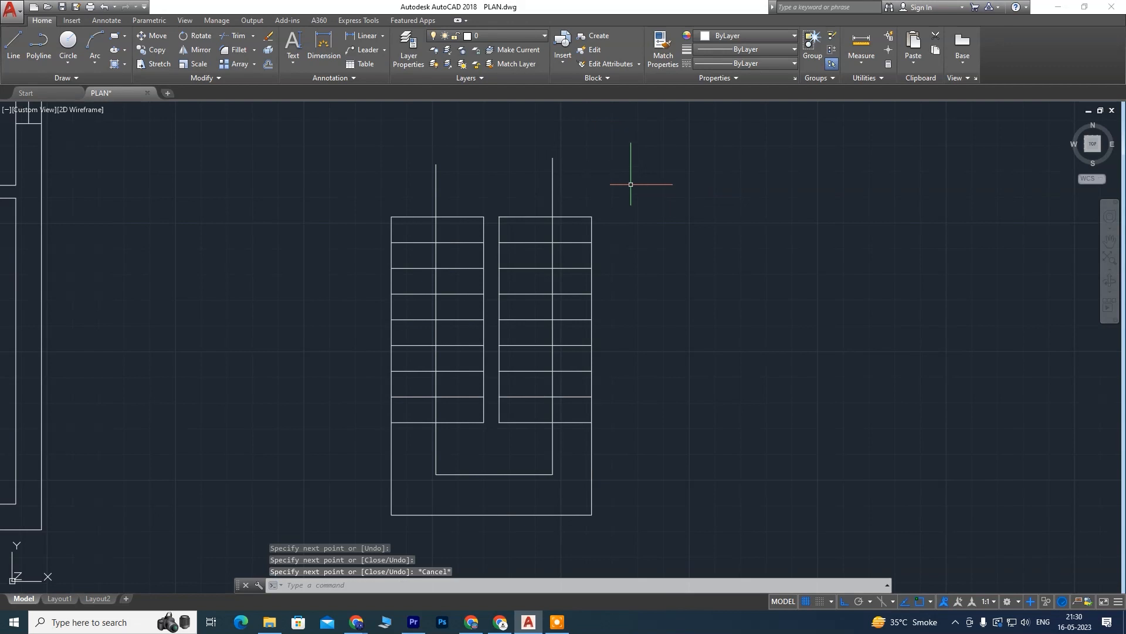
Step: Examine the lineweight and linetype choices available for the walking line's right vertical segment, leaving its properties as they are
{"action": "left_click", "coordinate": [554, 180]}
{"action": "middle_click_drag", "start_coordinate": [669, 216], "coordinate": [620, 283]}
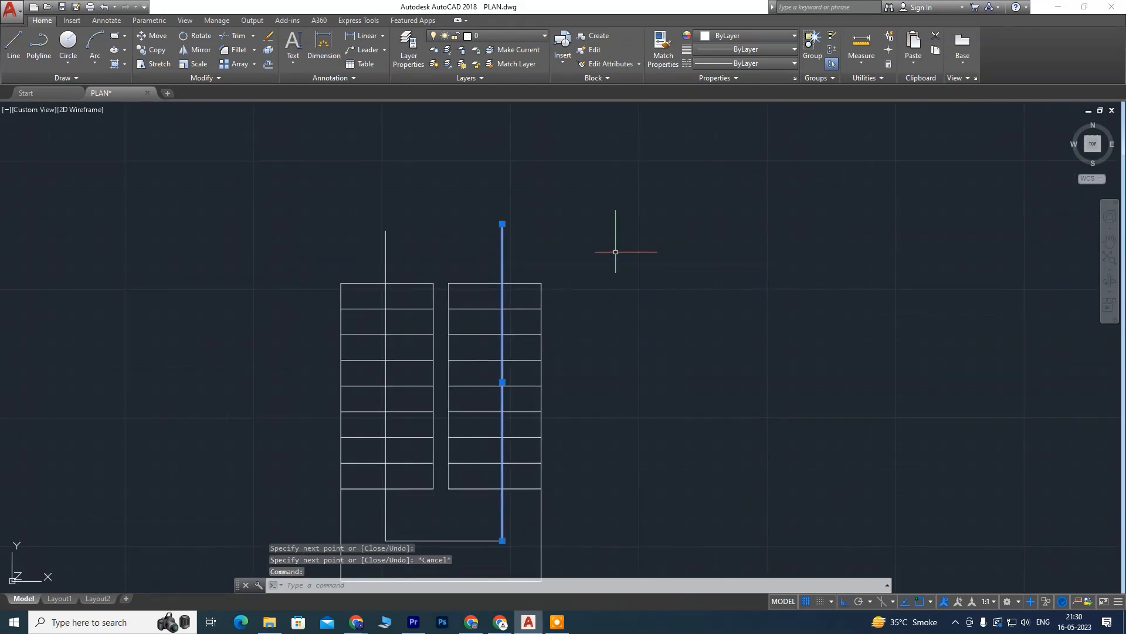
{"action": "left_click", "coordinate": [785, 51]}
{"action": "scroll", "coordinate": [754, 210], "scroll_direction": "down", "scroll_amount": 1}
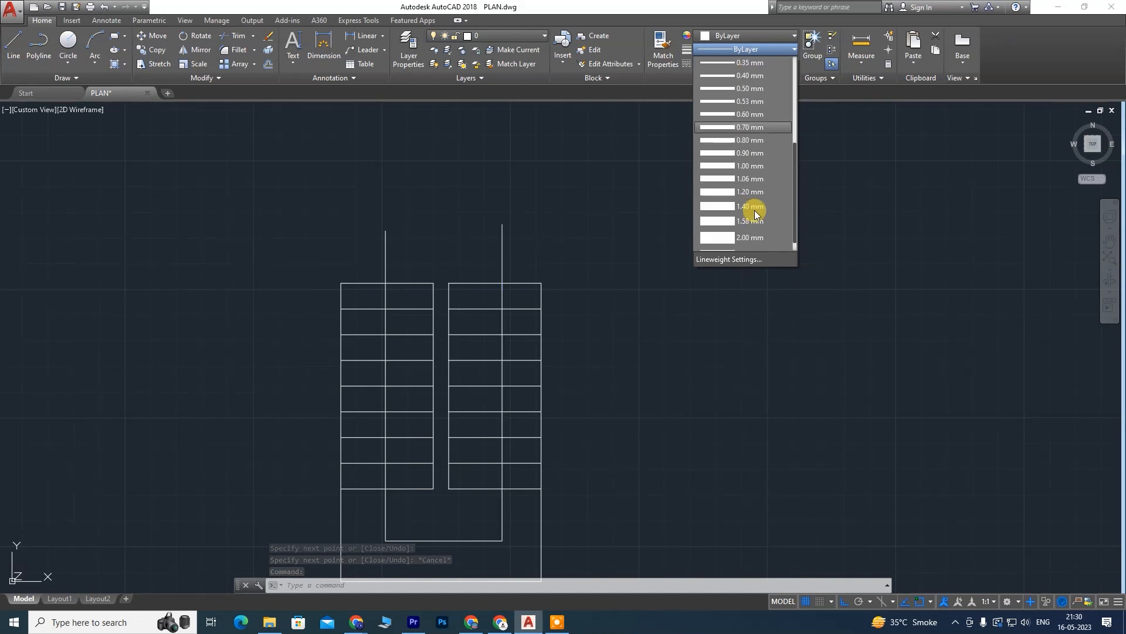
{"action": "left_click", "coordinate": [758, 48]}
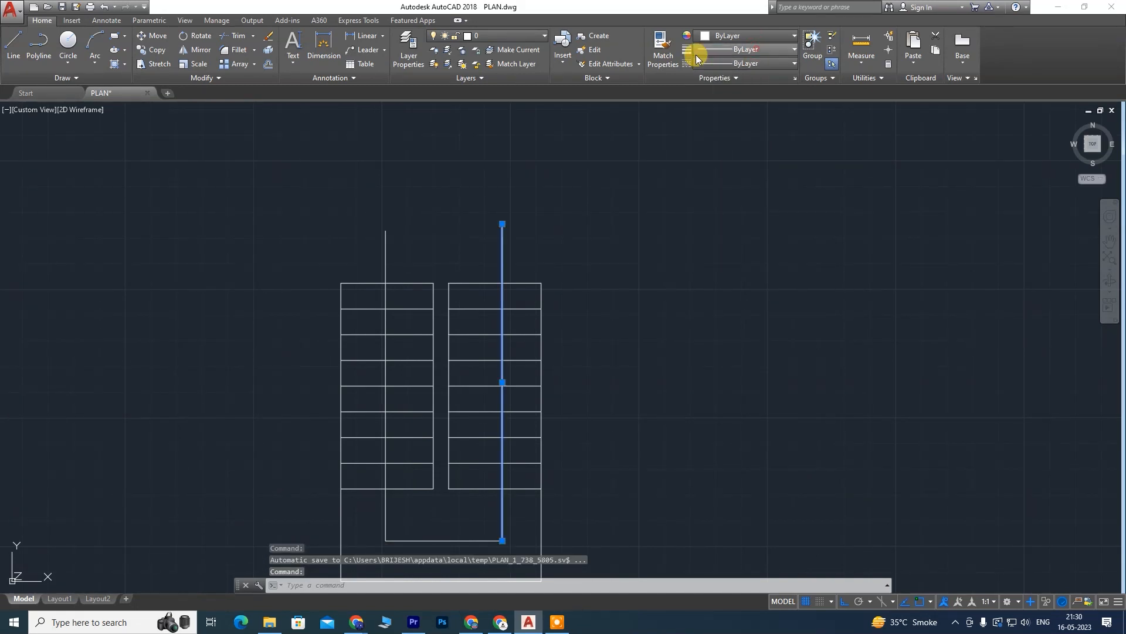
{"action": "left_click", "coordinate": [745, 63]}
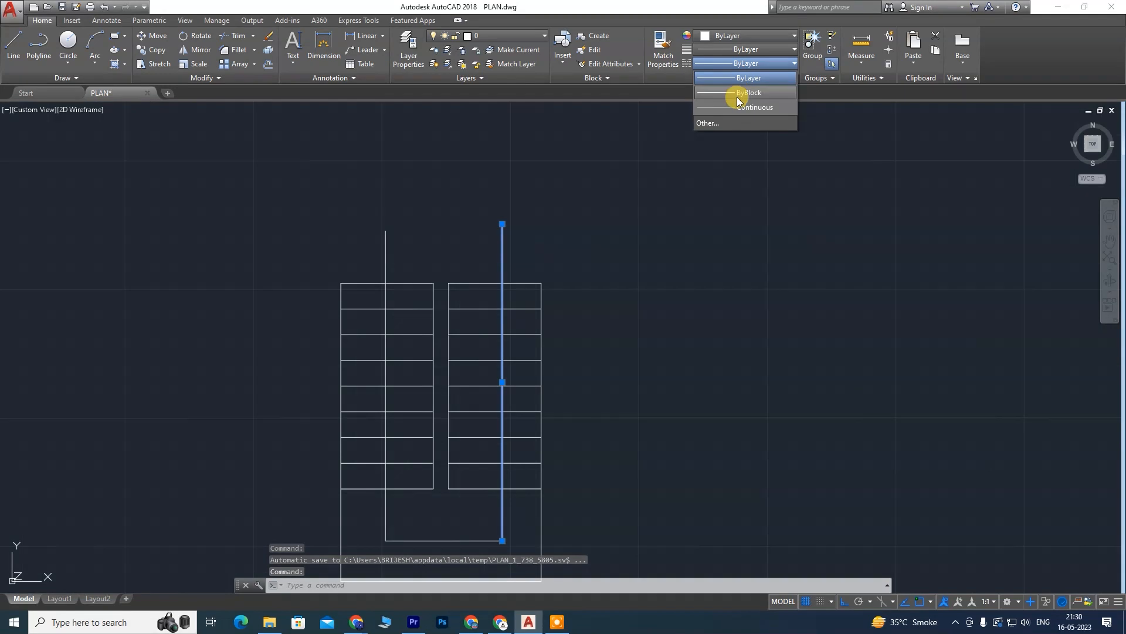
{"action": "left_click", "coordinate": [685, 64]}
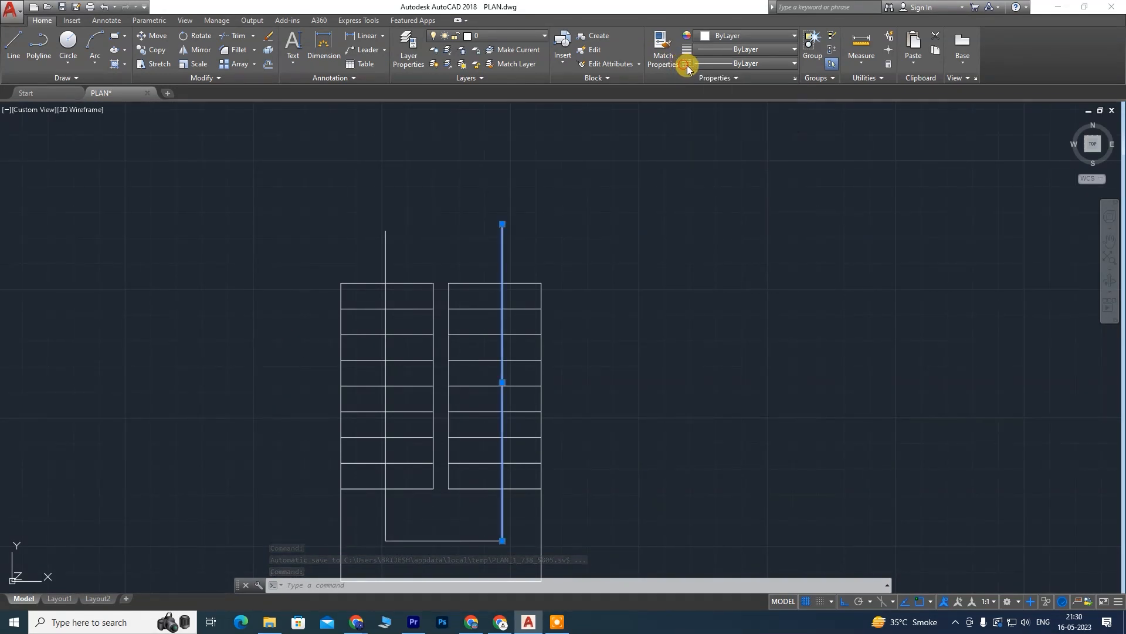
{"action": "left_click", "coordinate": [735, 63]}
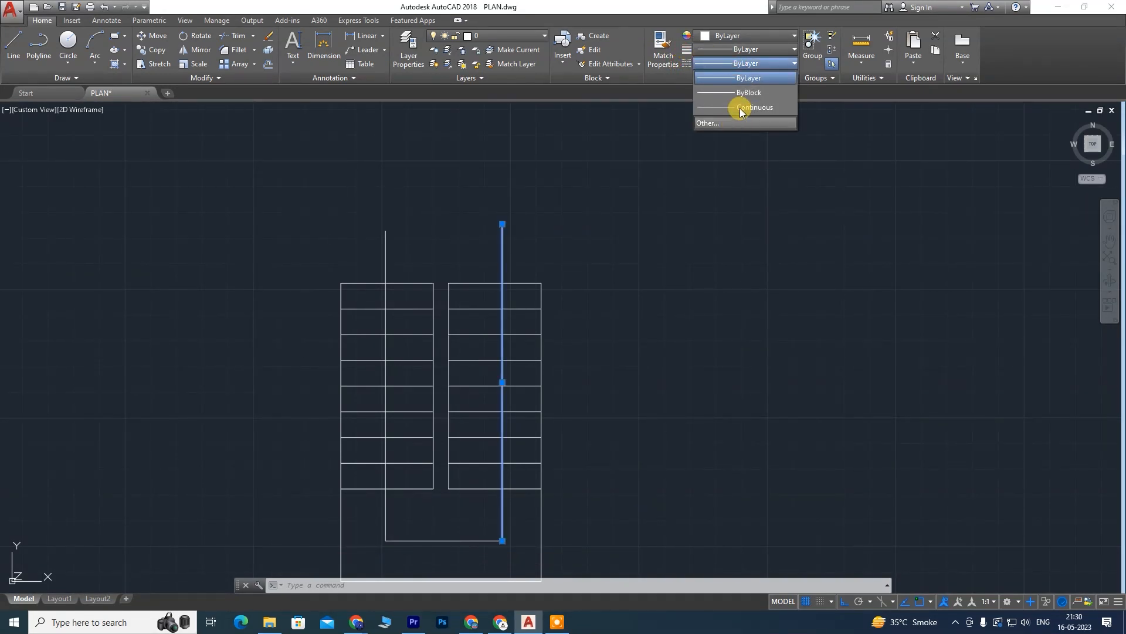
{"action": "left_click", "coordinate": [724, 165]}
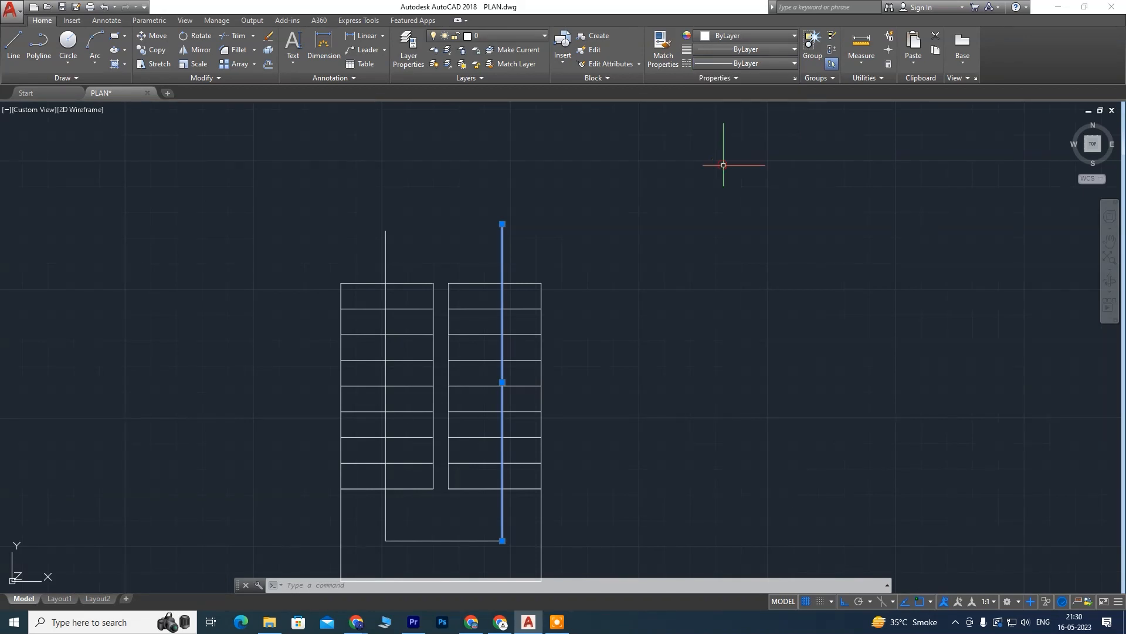
{"action": "key", "text": "Escape"}
{"action": "scroll", "coordinate": [481, 369], "scroll_direction": "up", "scroll_amount": 2}
{"action": "scroll", "coordinate": [521, 309], "scroll_direction": "down", "scroll_amount": 4}
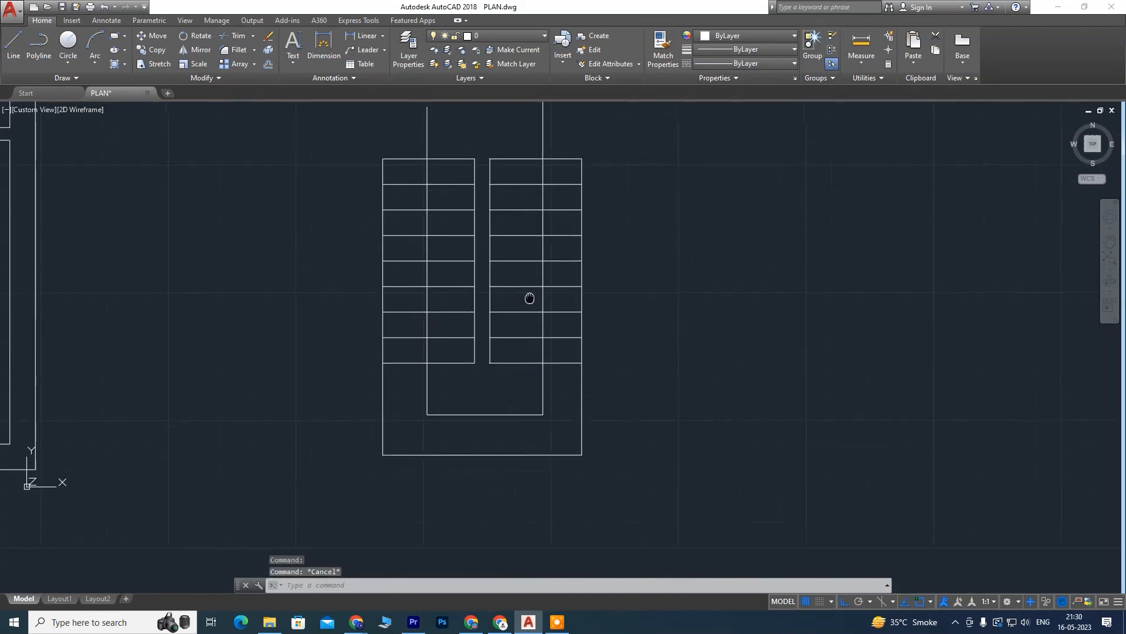